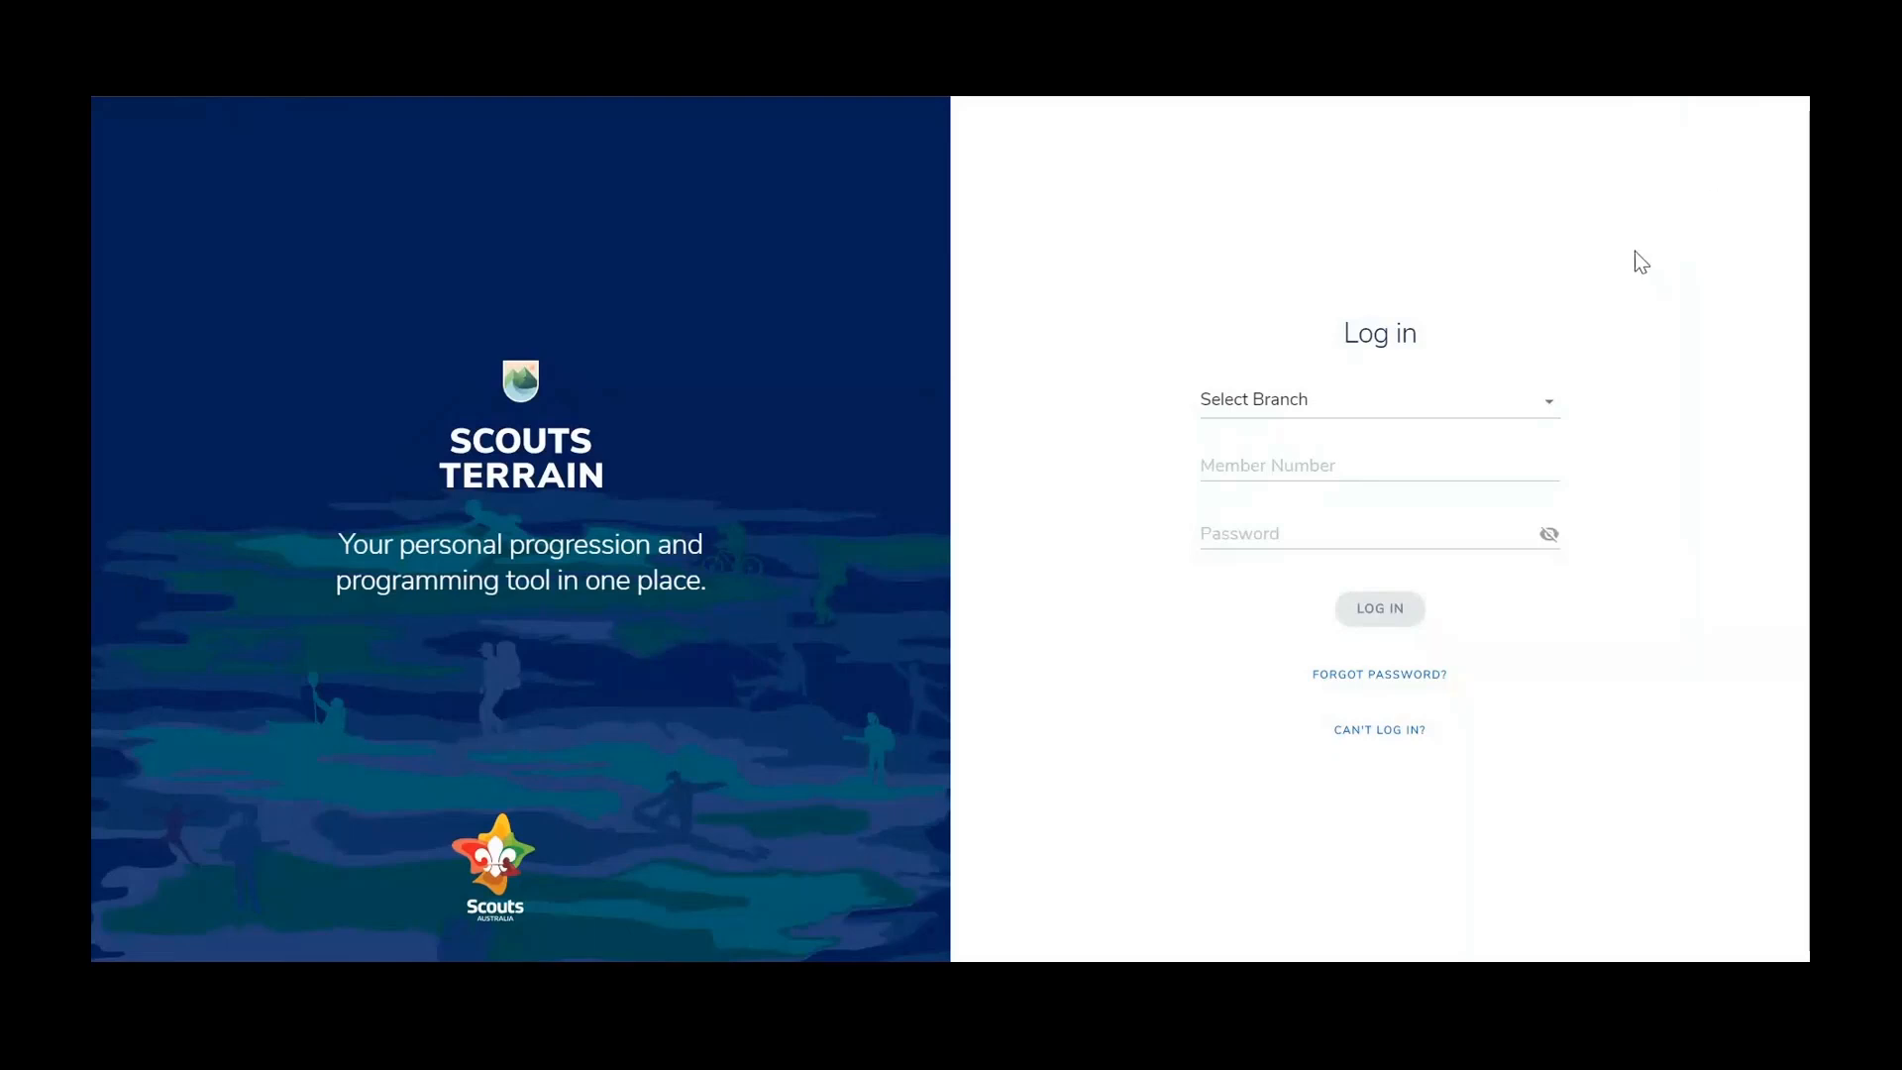
Log in to the NSW branch with the member number and the account password
click(1557, 420)
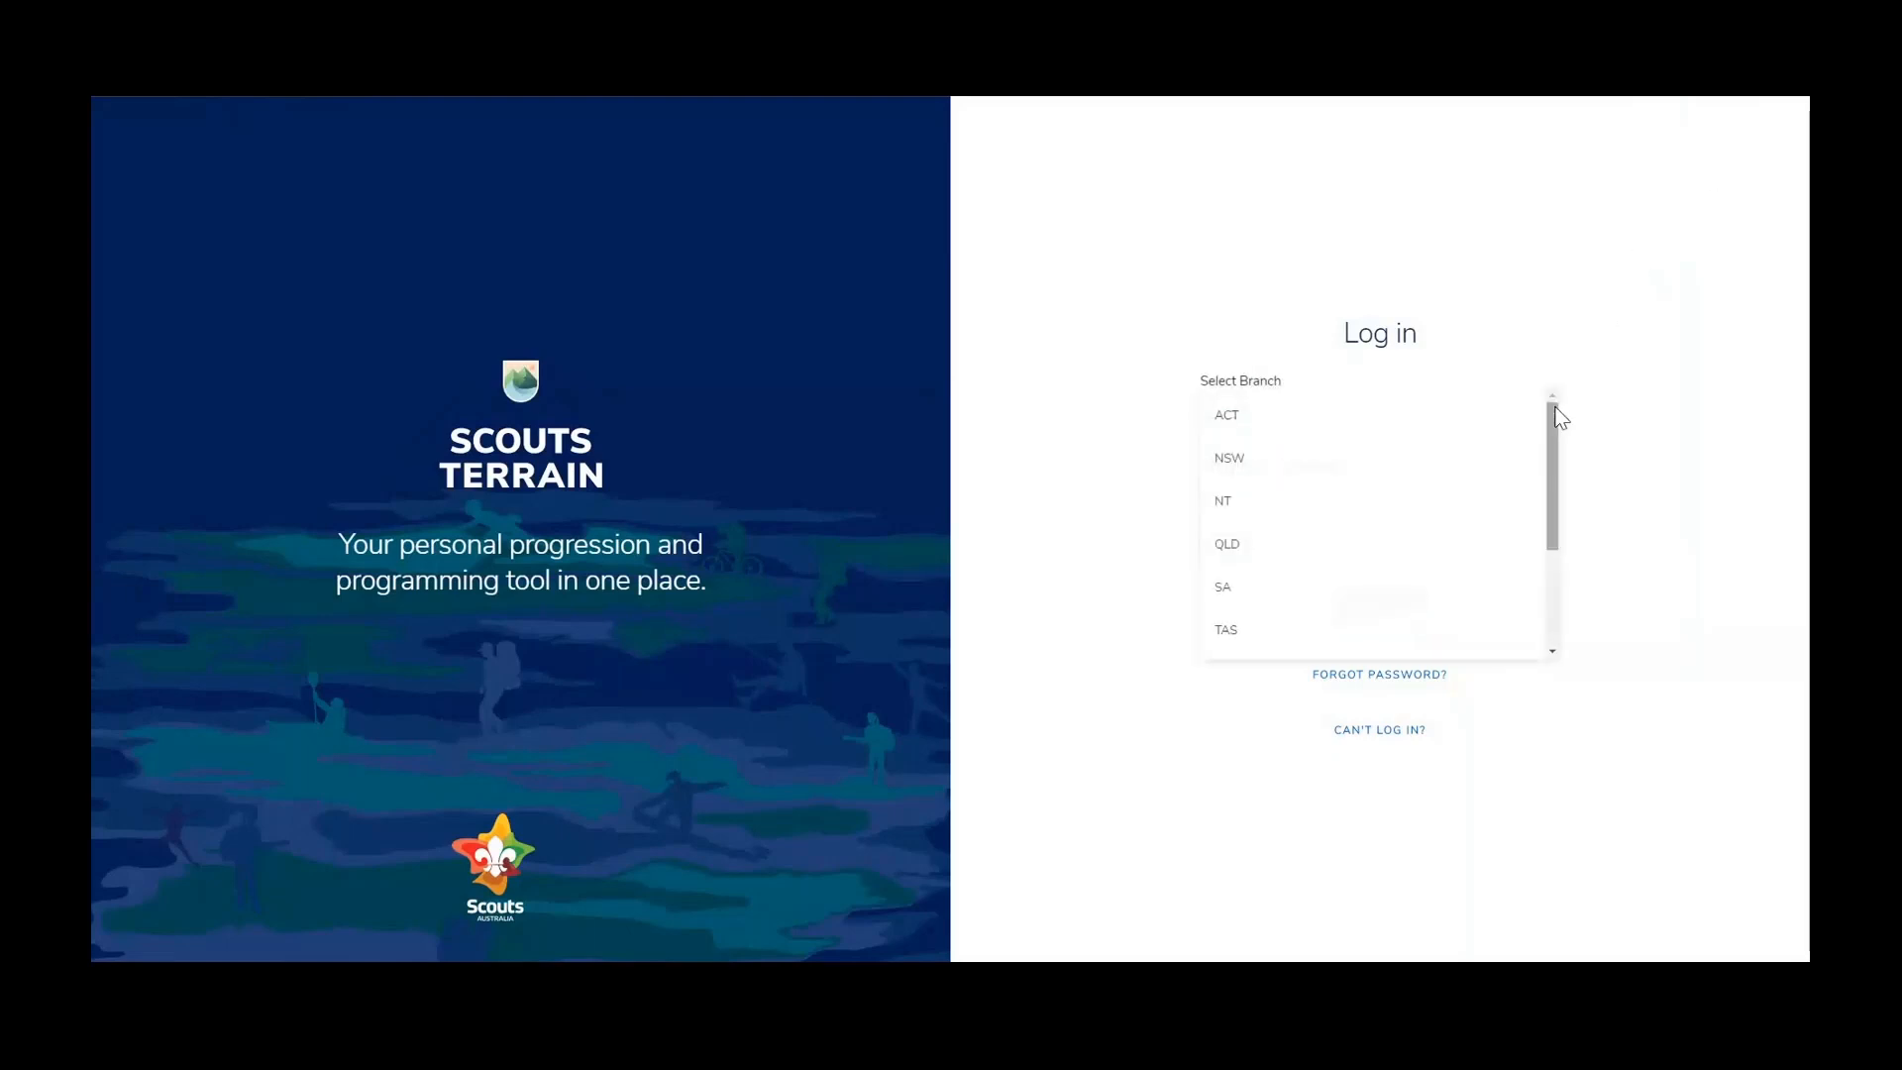
click(1454, 473)
click(1454, 456)
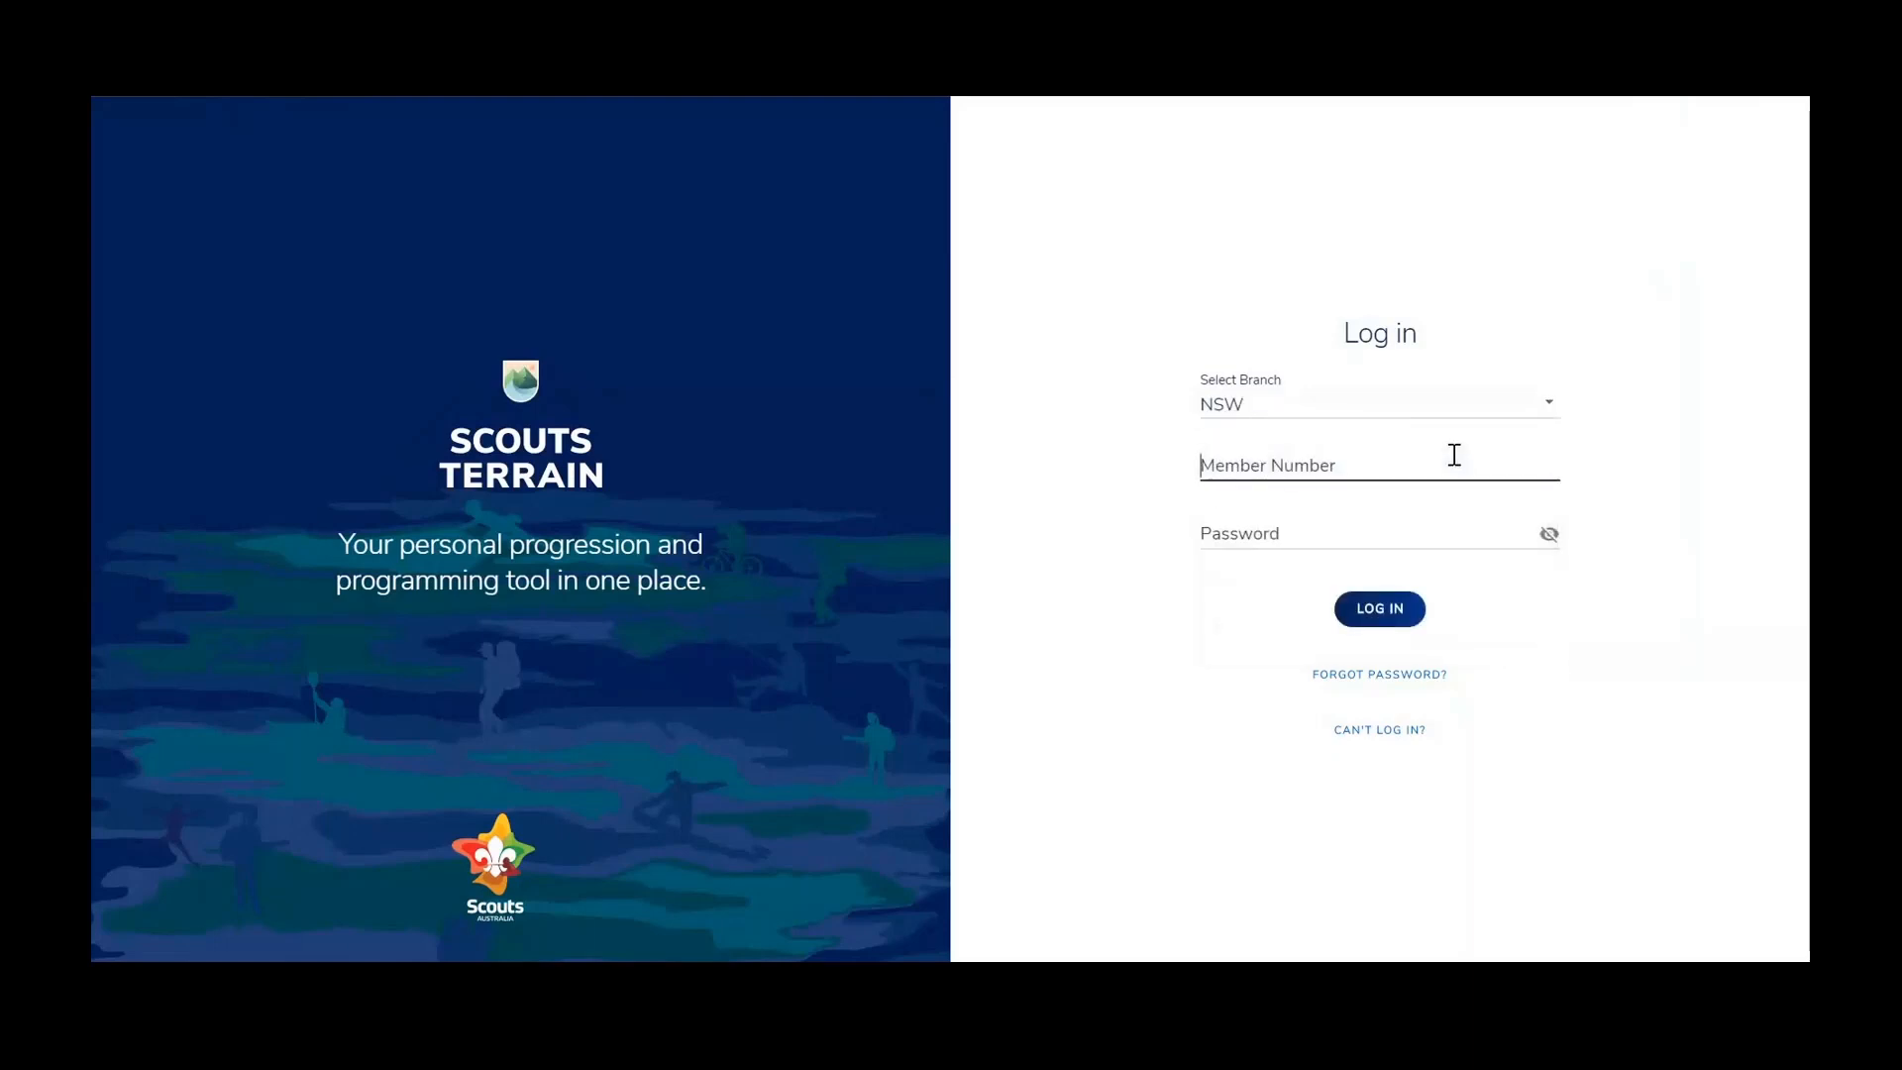
text(12345)
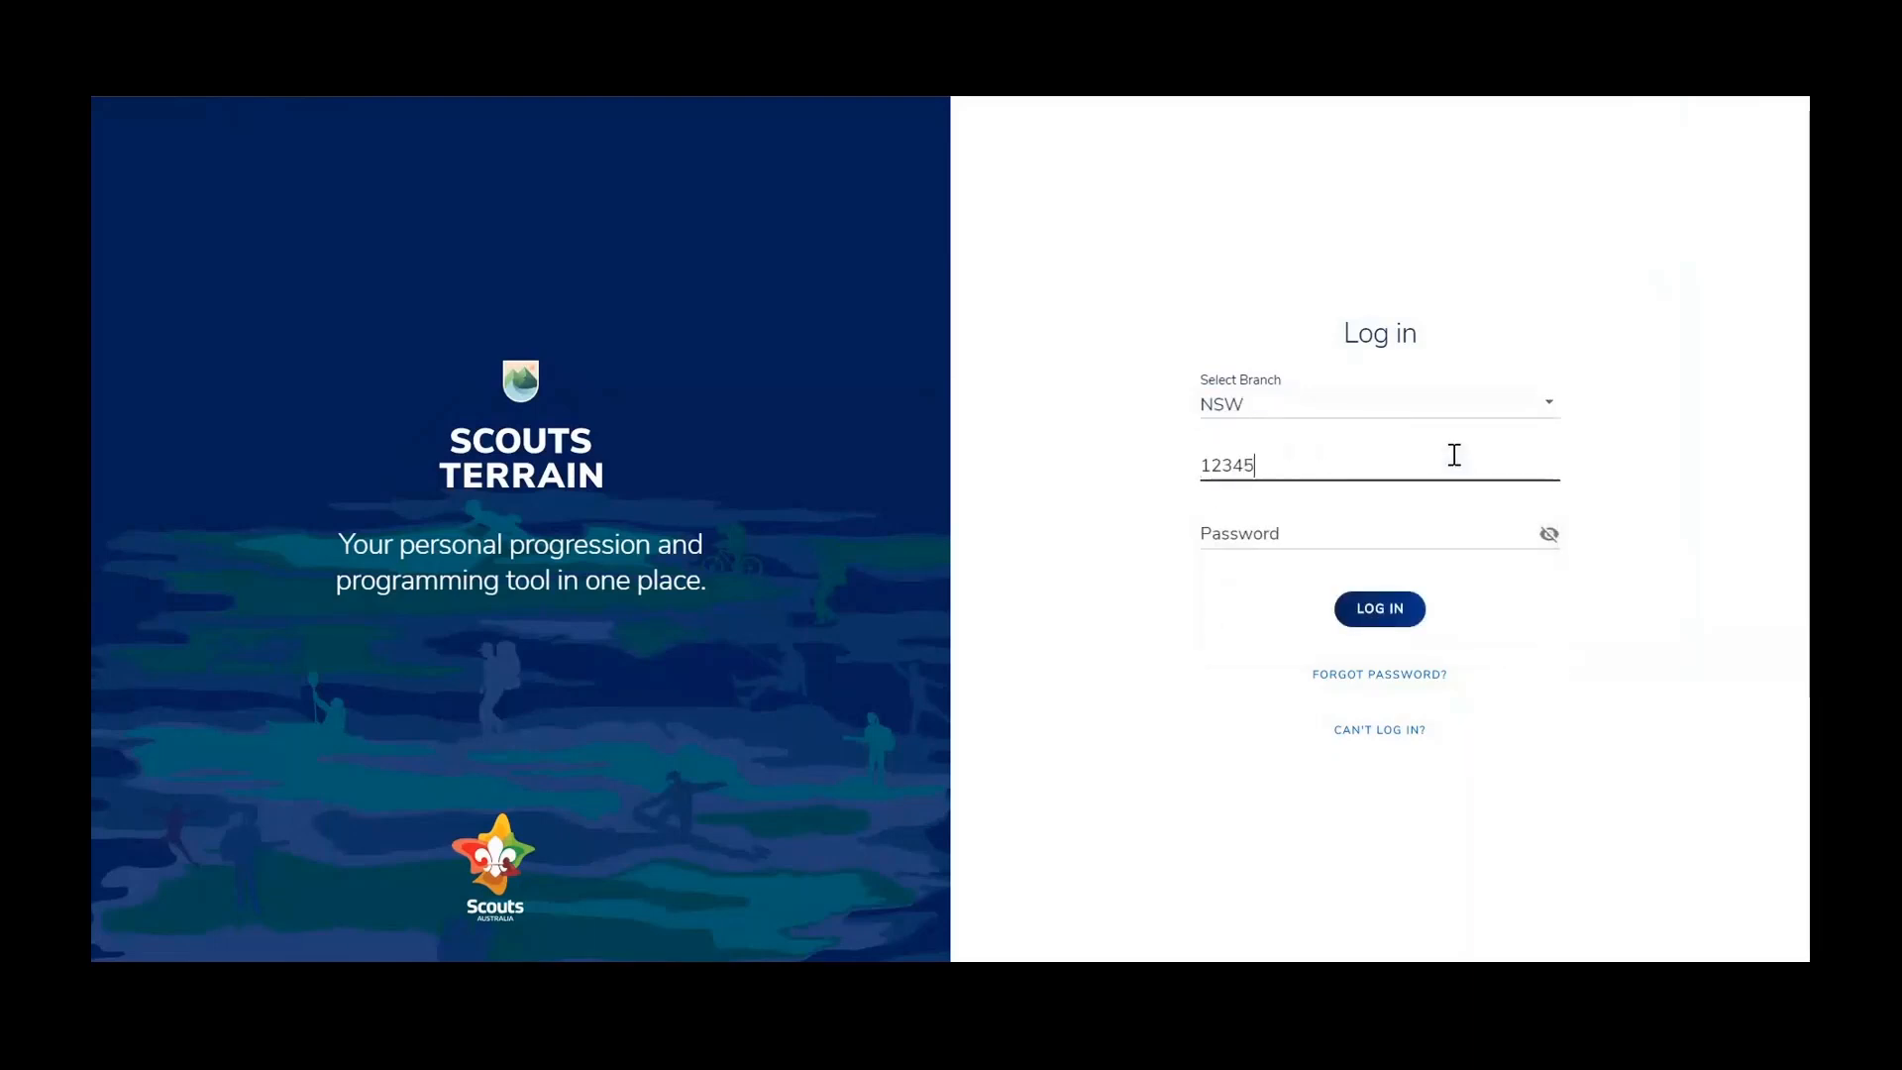
click(1367, 530)
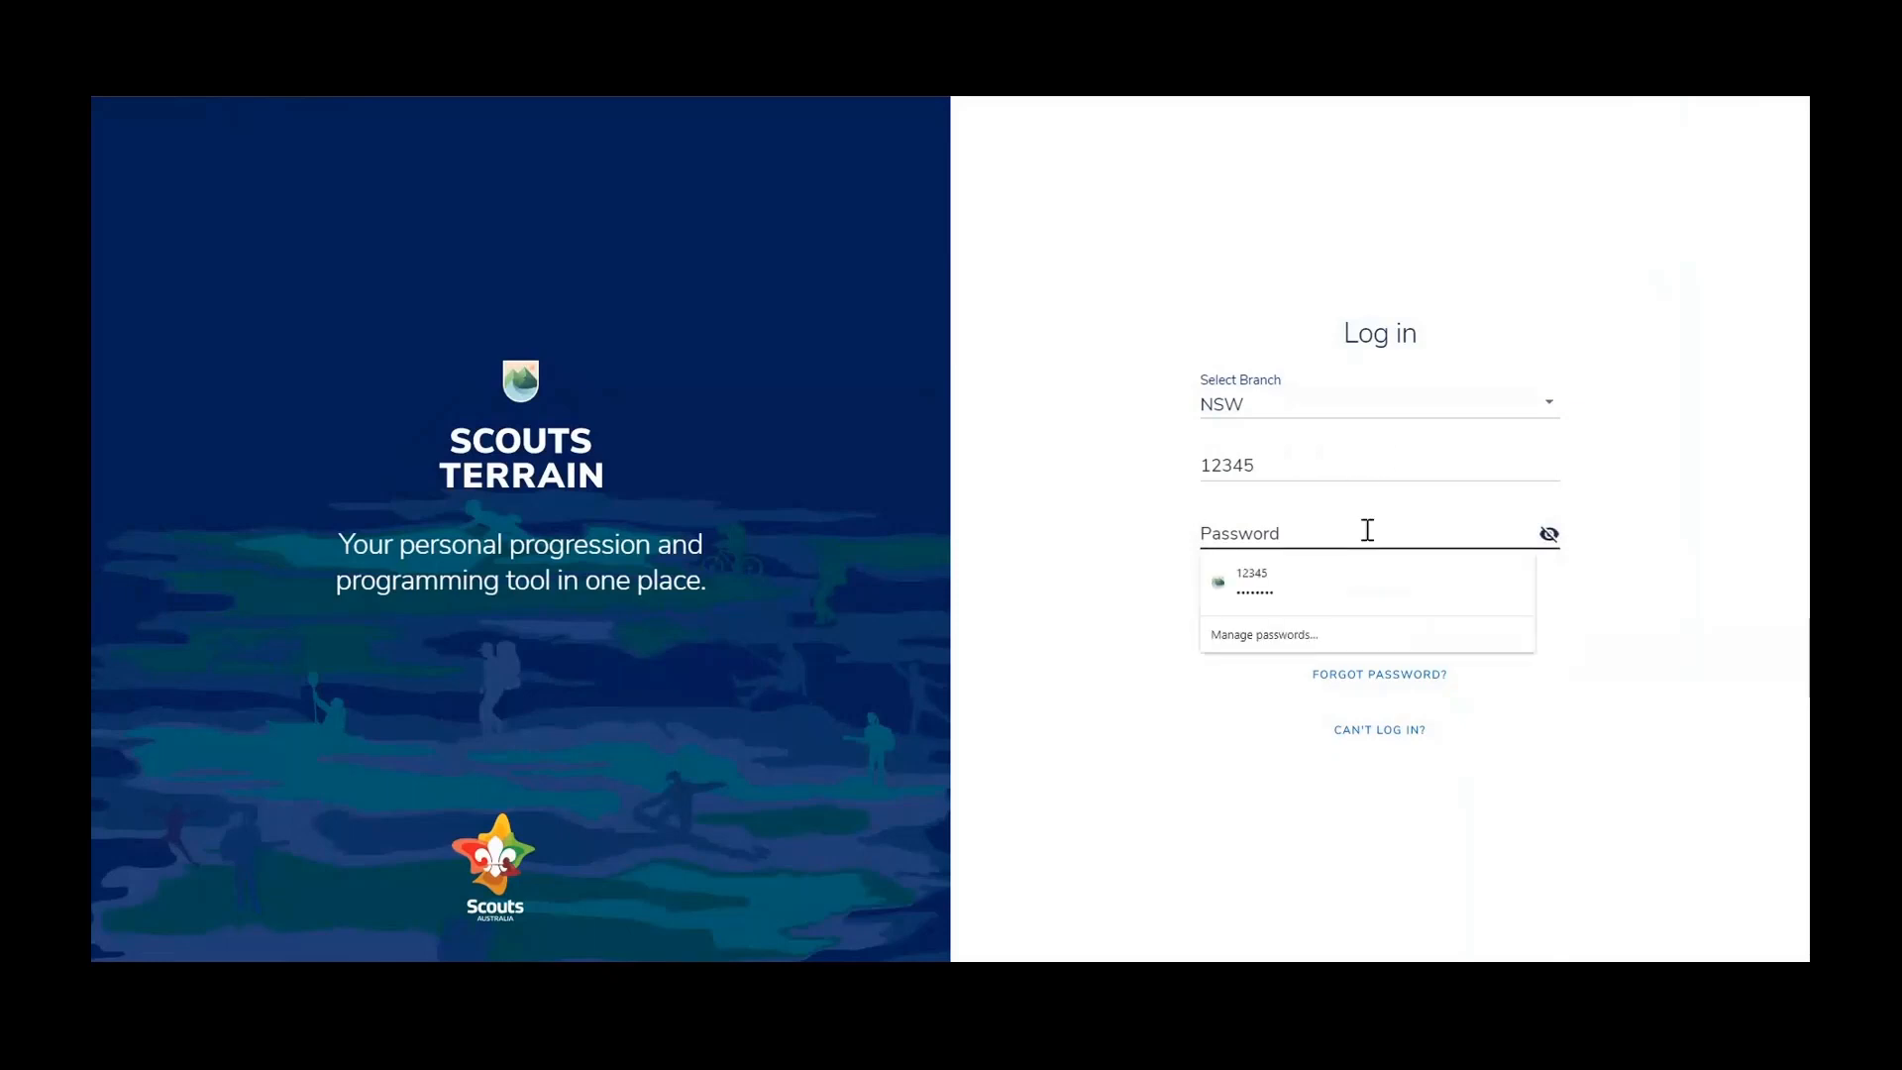
text(passw)
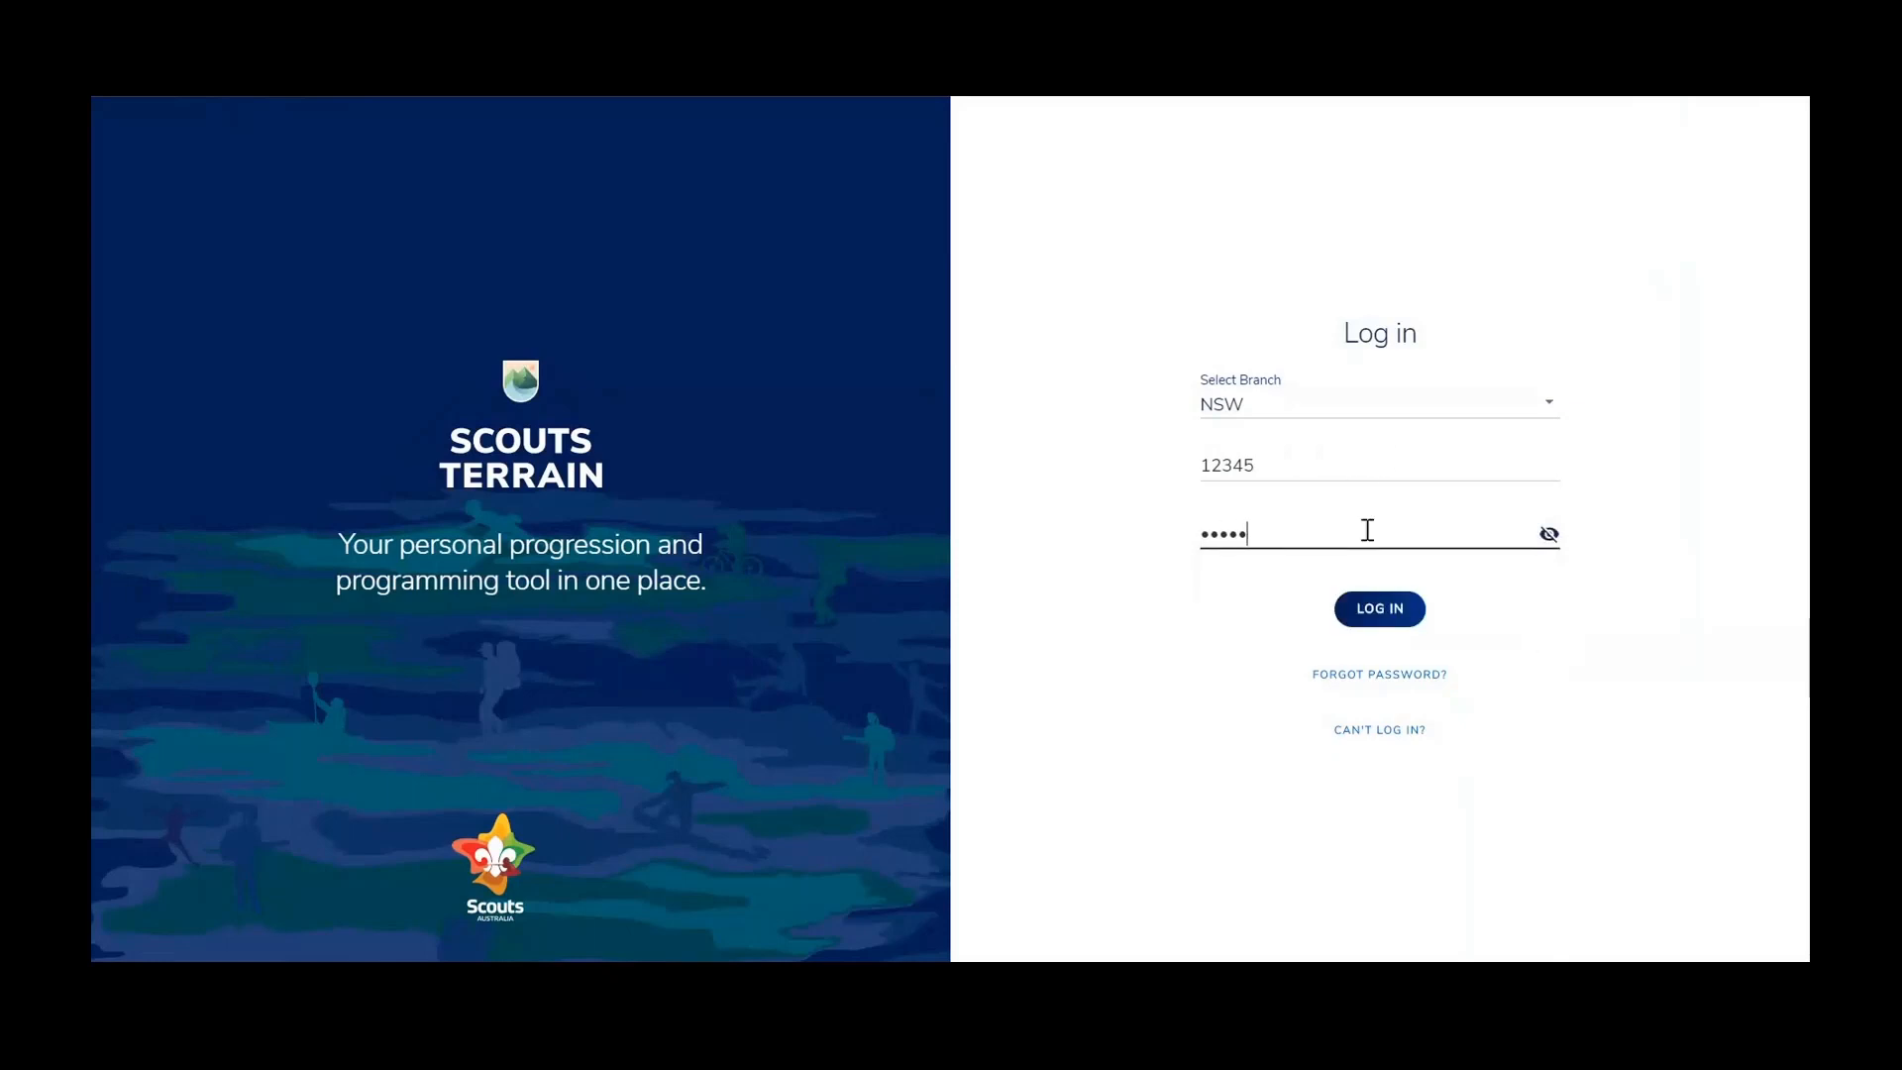
text(ord)
click(1388, 605)
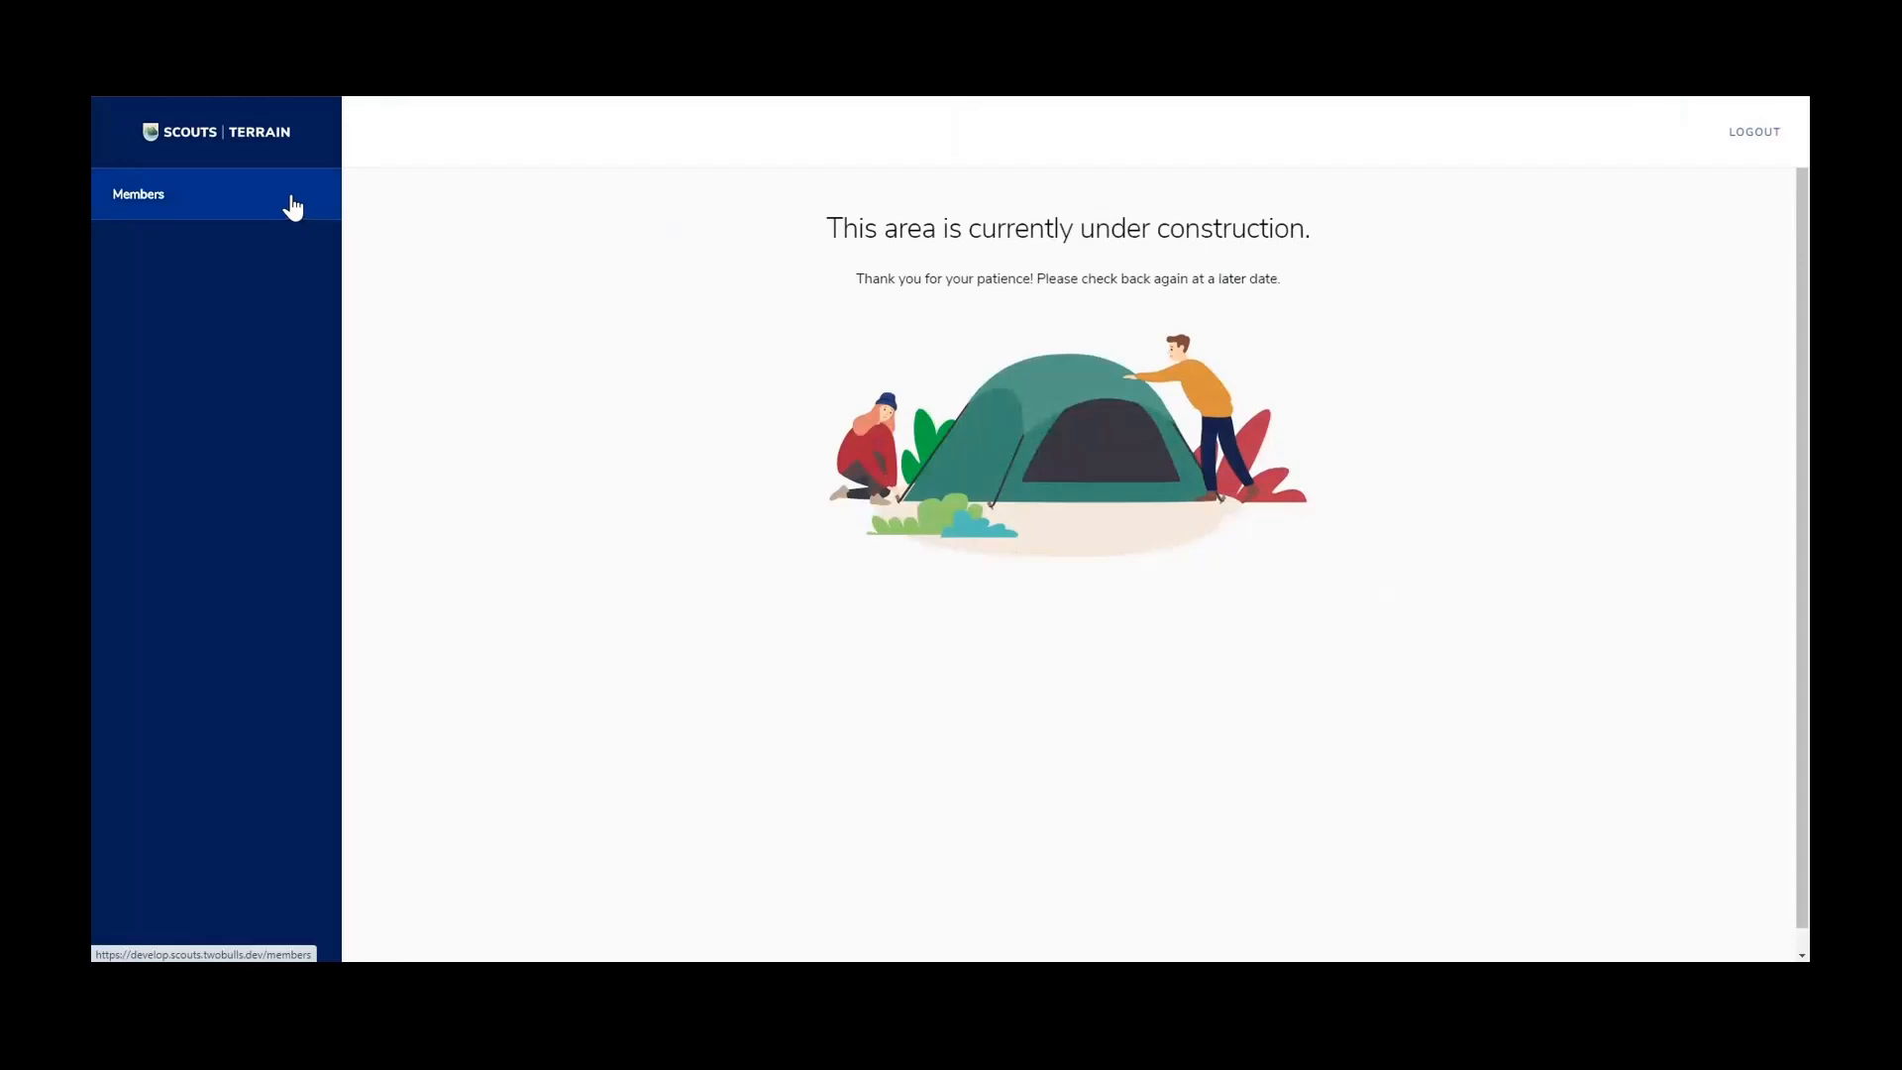
Open the Members area and look through the list of all members in the group
click(292, 206)
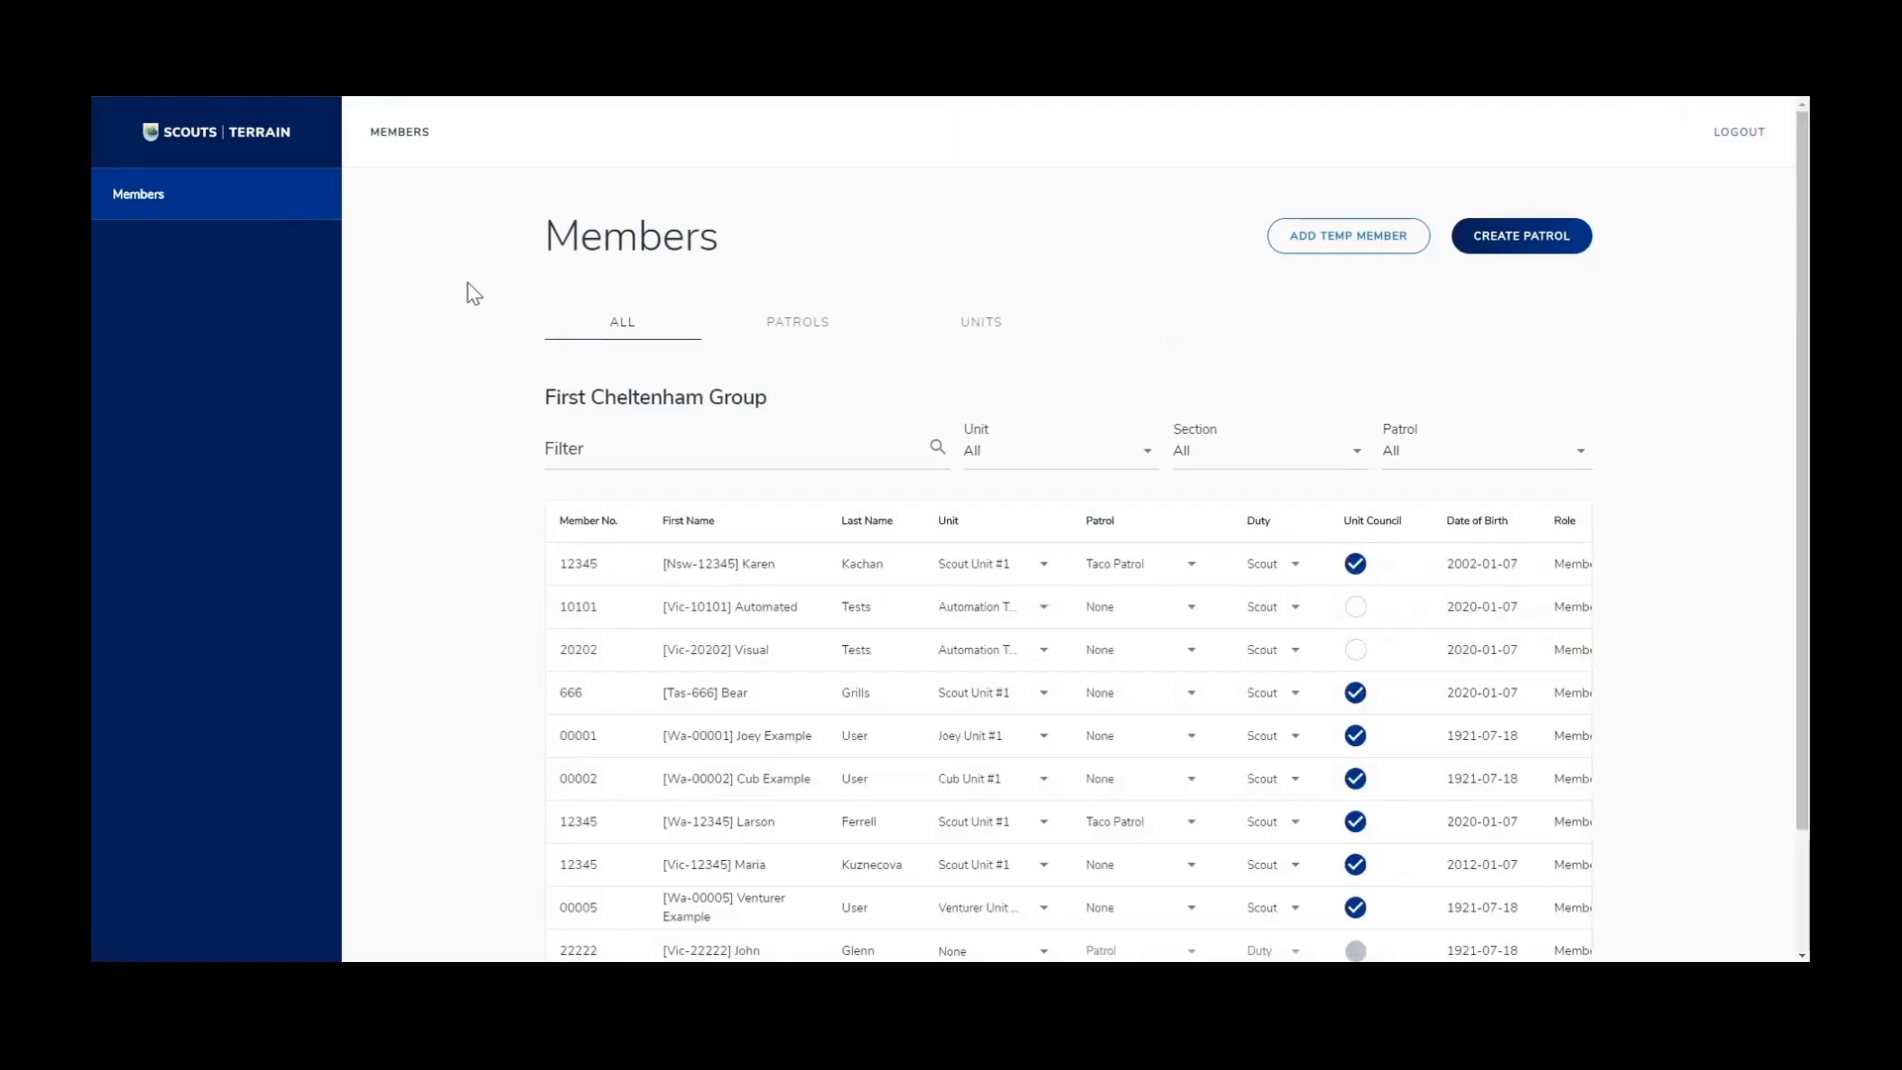
scroll(467, 282, down, 2)
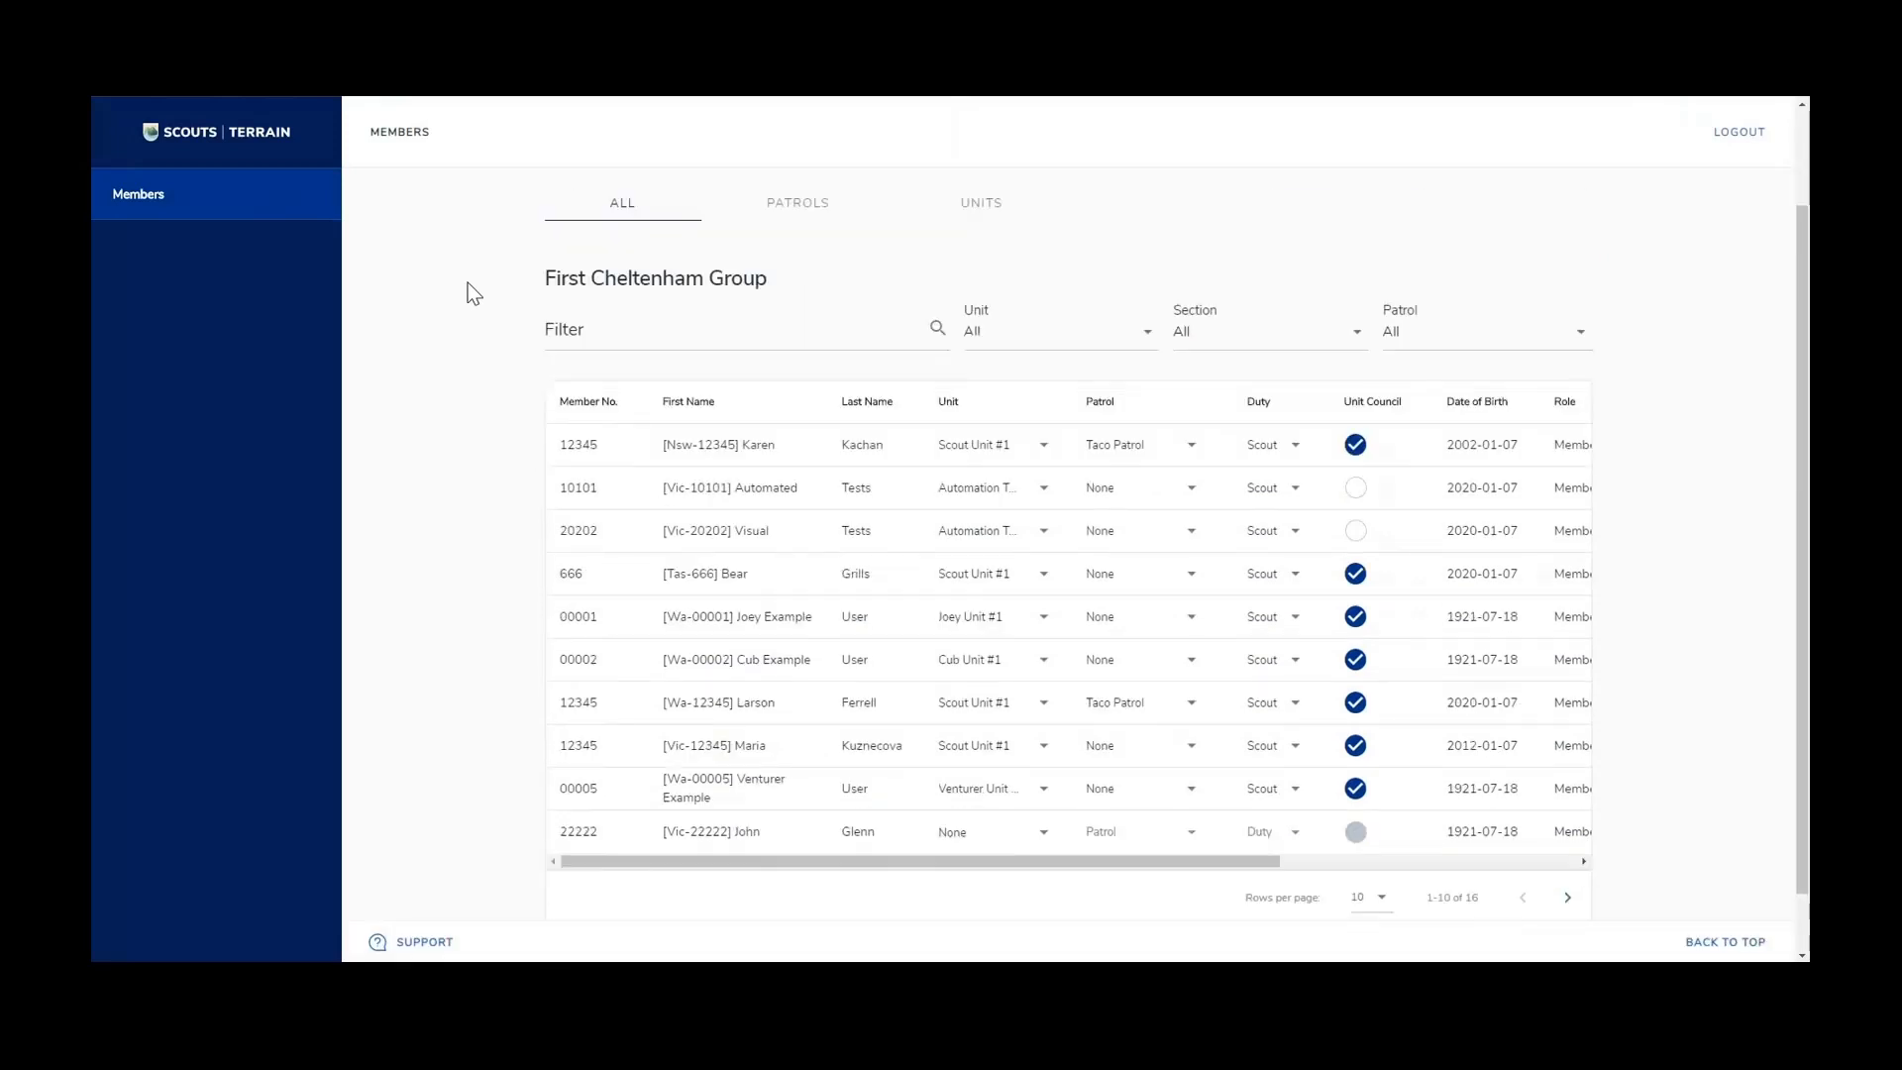
scroll(467, 287, up, 2)
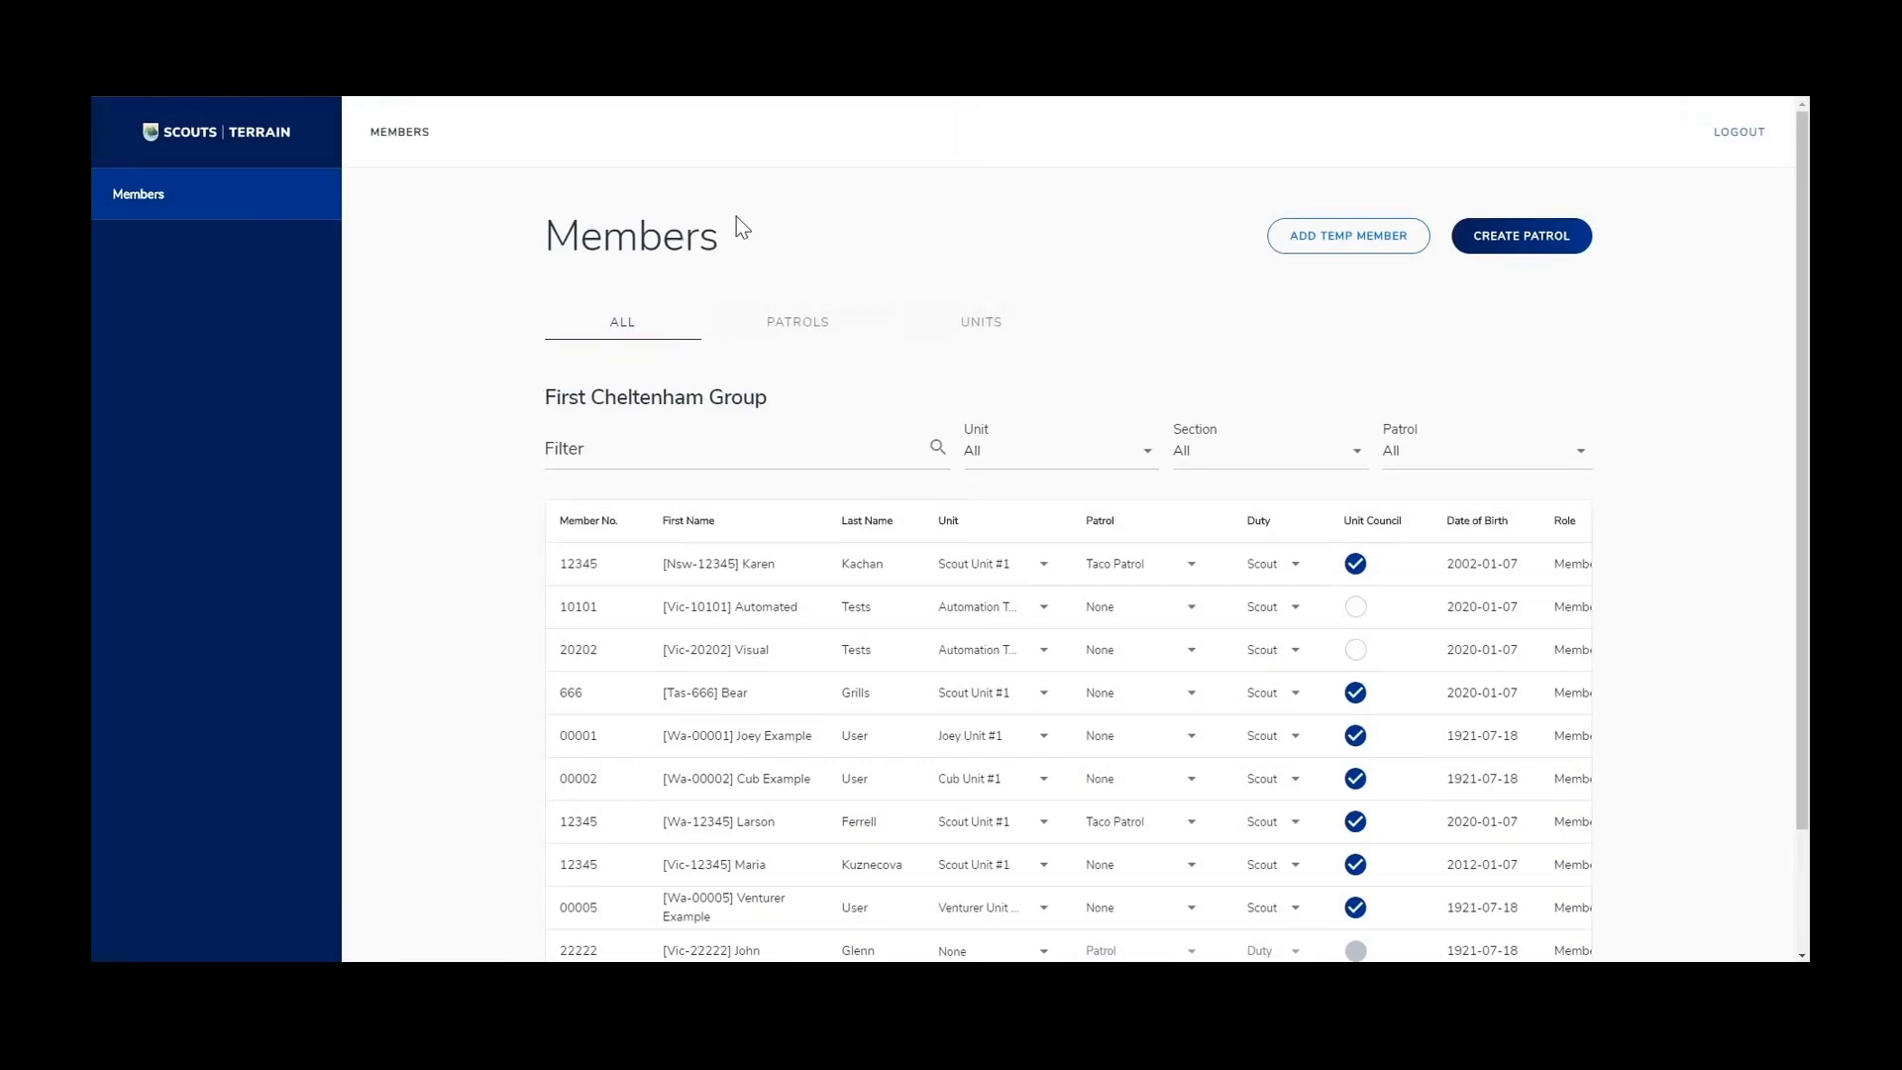
View the group's units and look at the form for creating a unit, leaving it without saving
click(1000, 336)
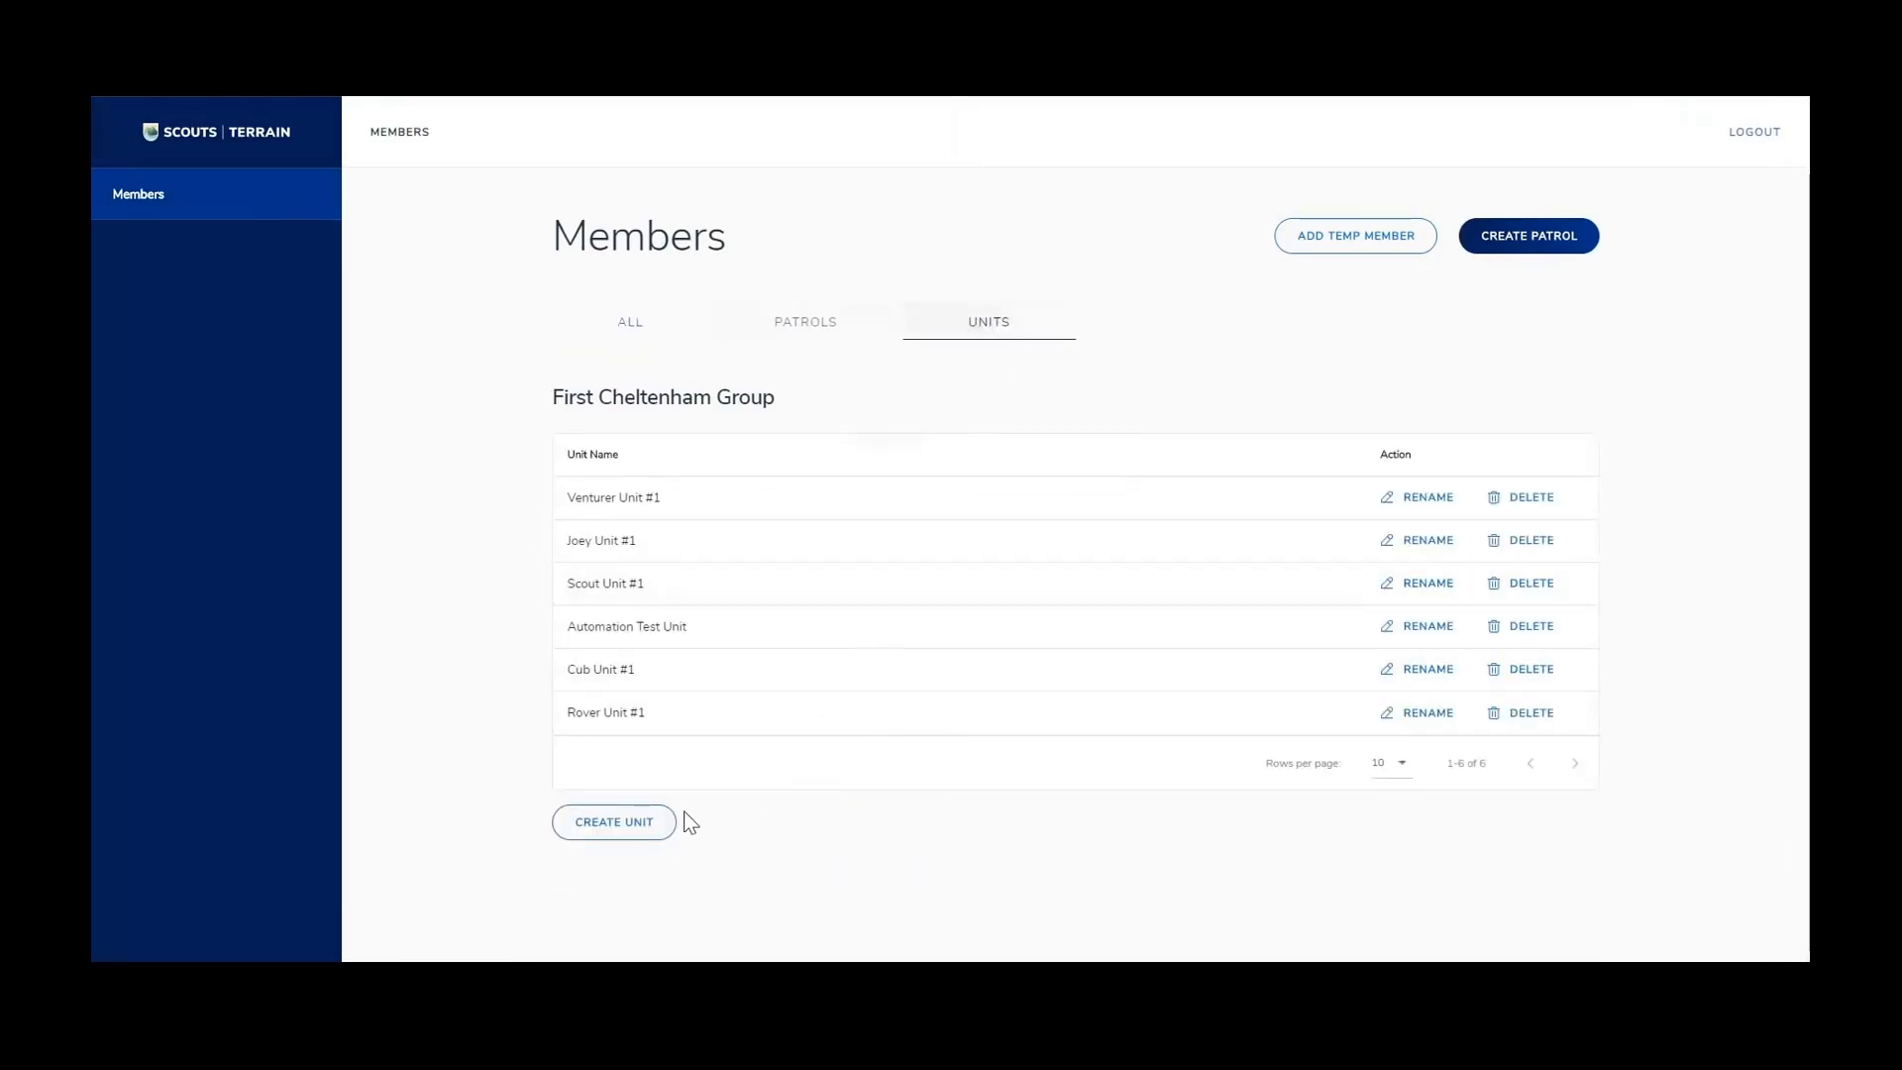
click(626, 835)
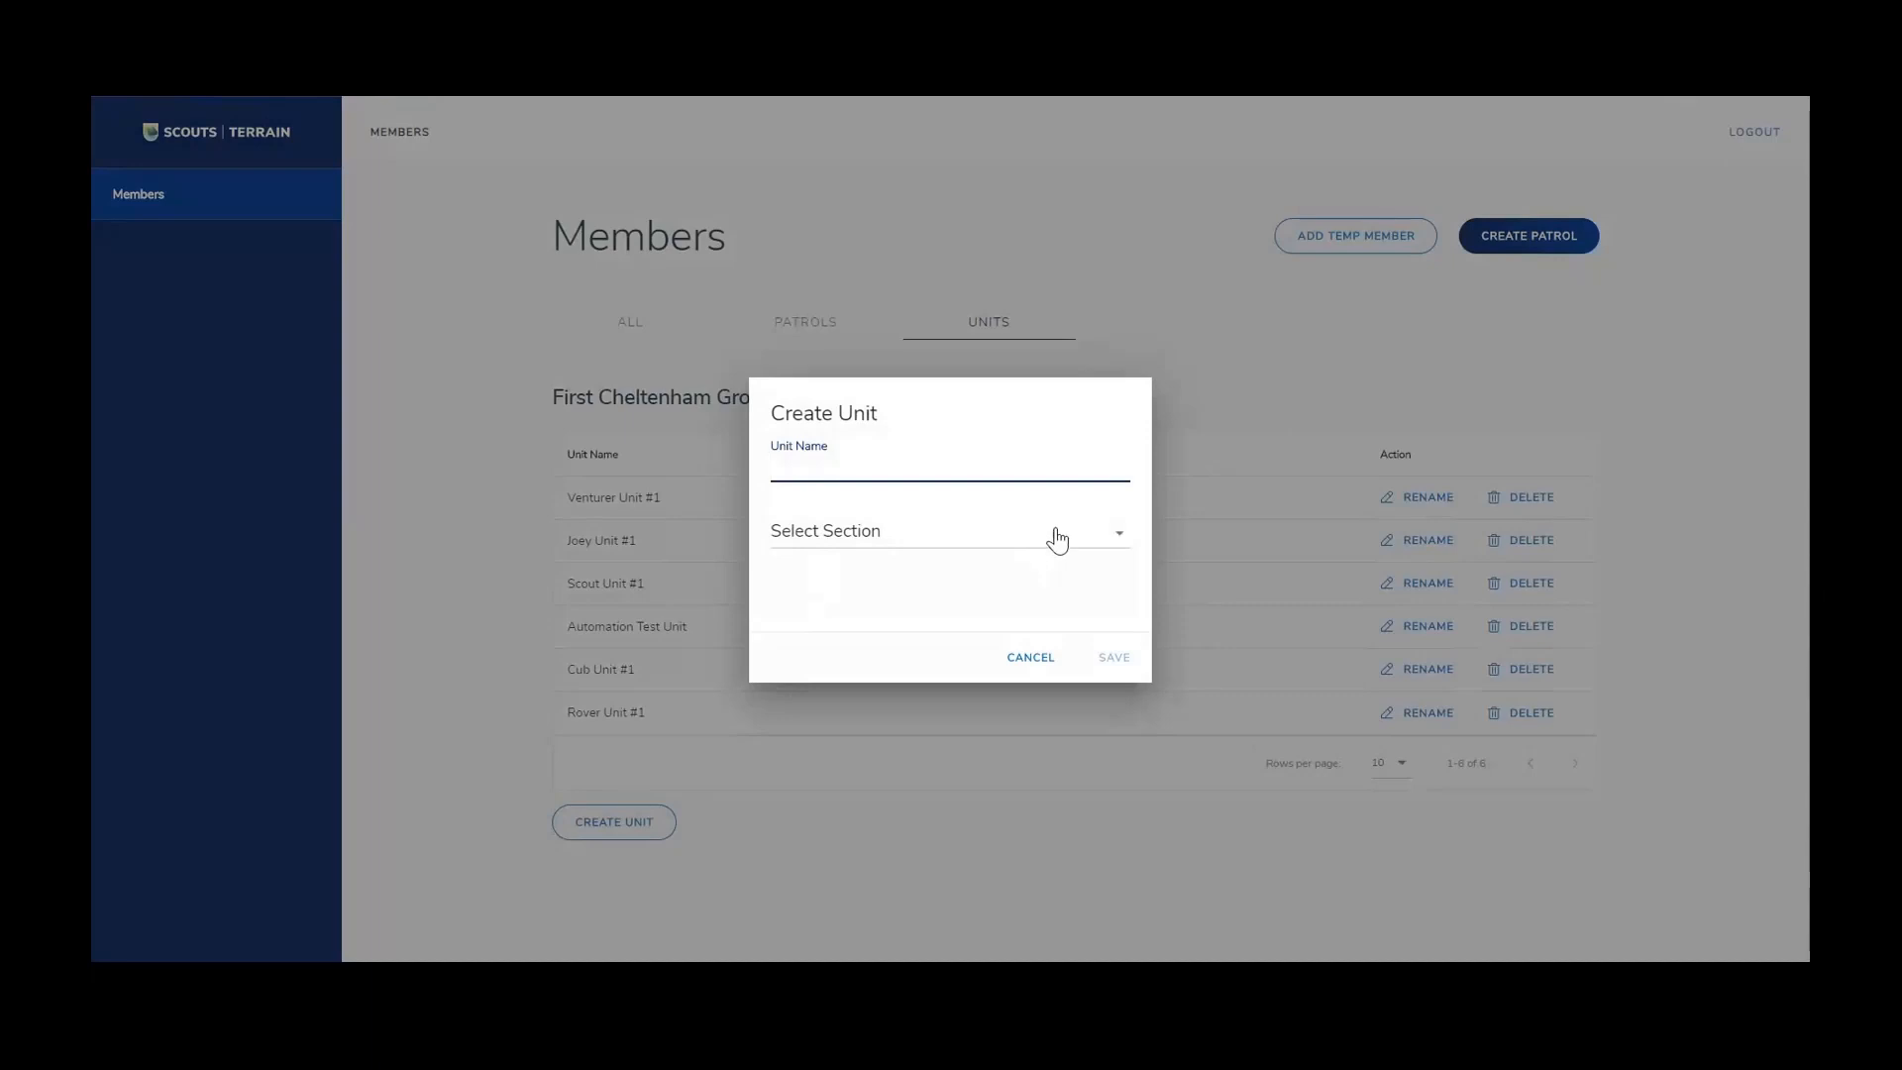
click(1034, 657)
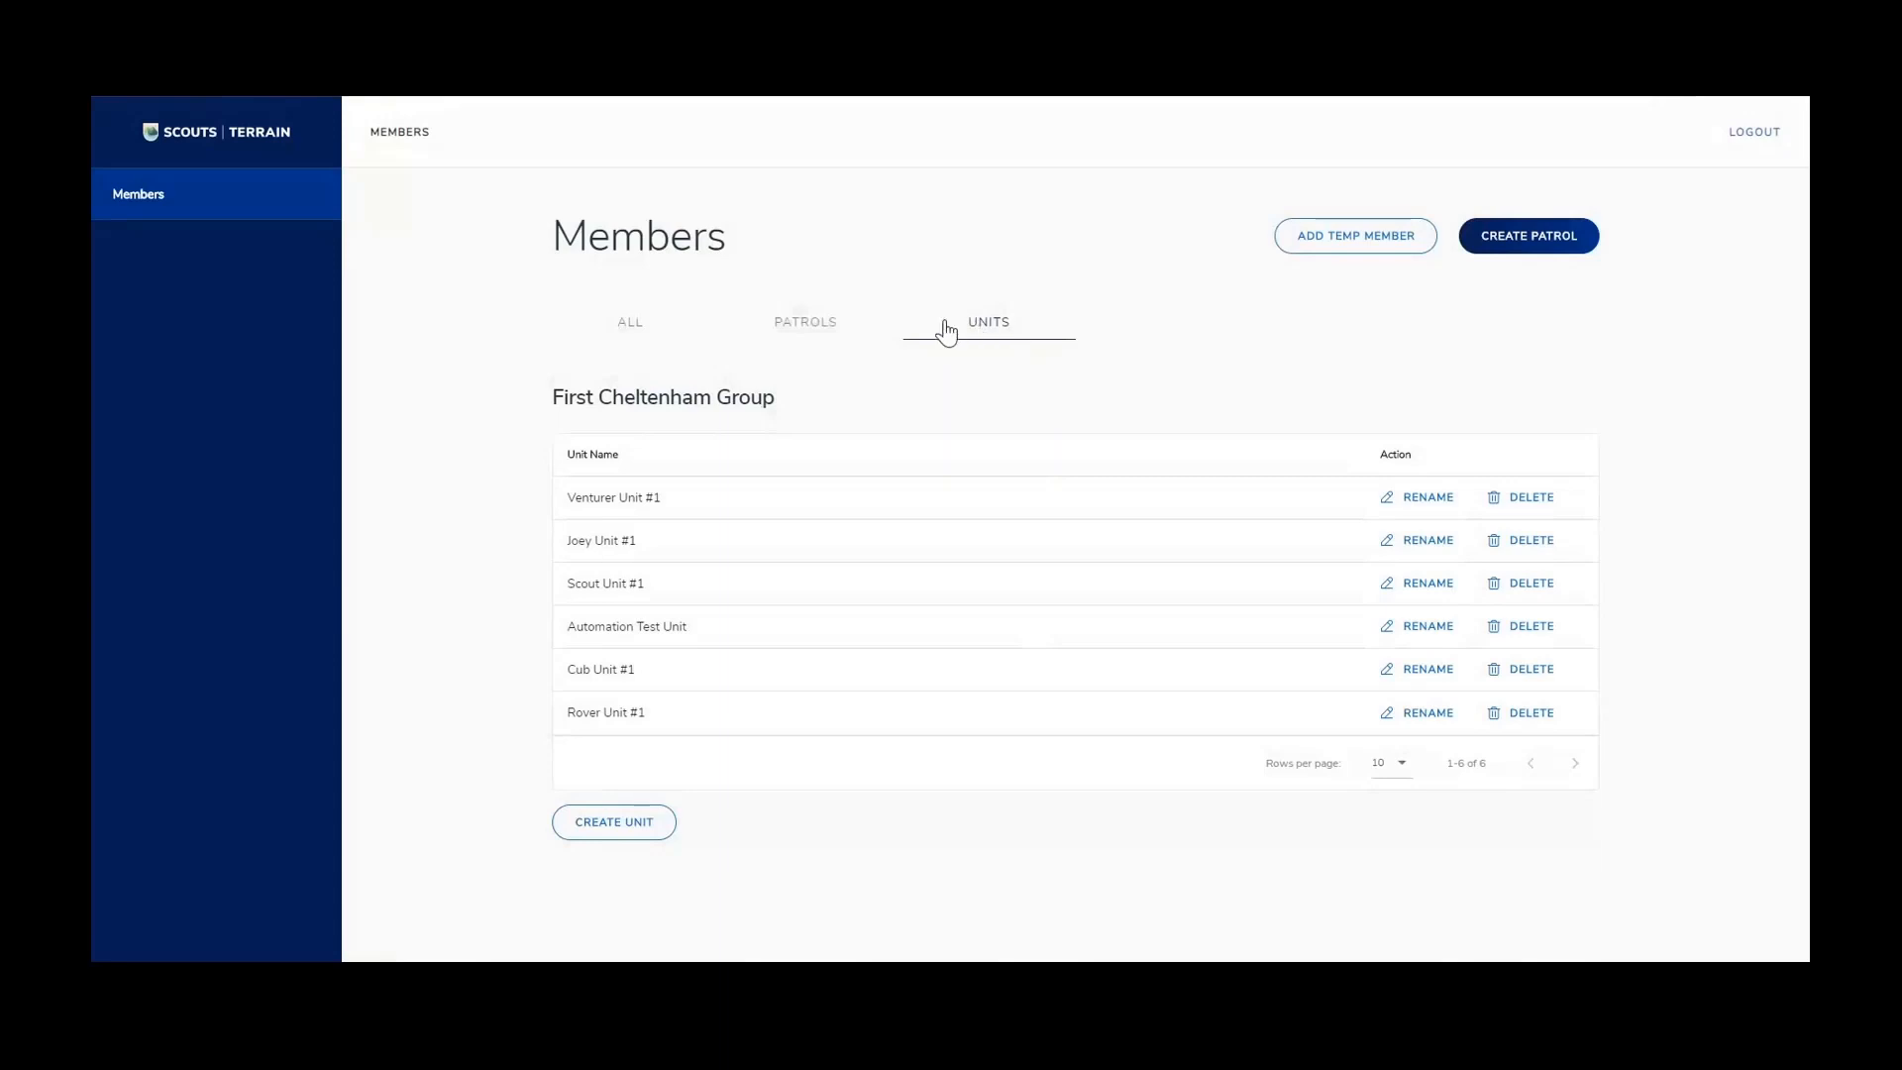
View the group's patrols and check the unit choices in the Create Patrol form, leaving it without saving
click(833, 327)
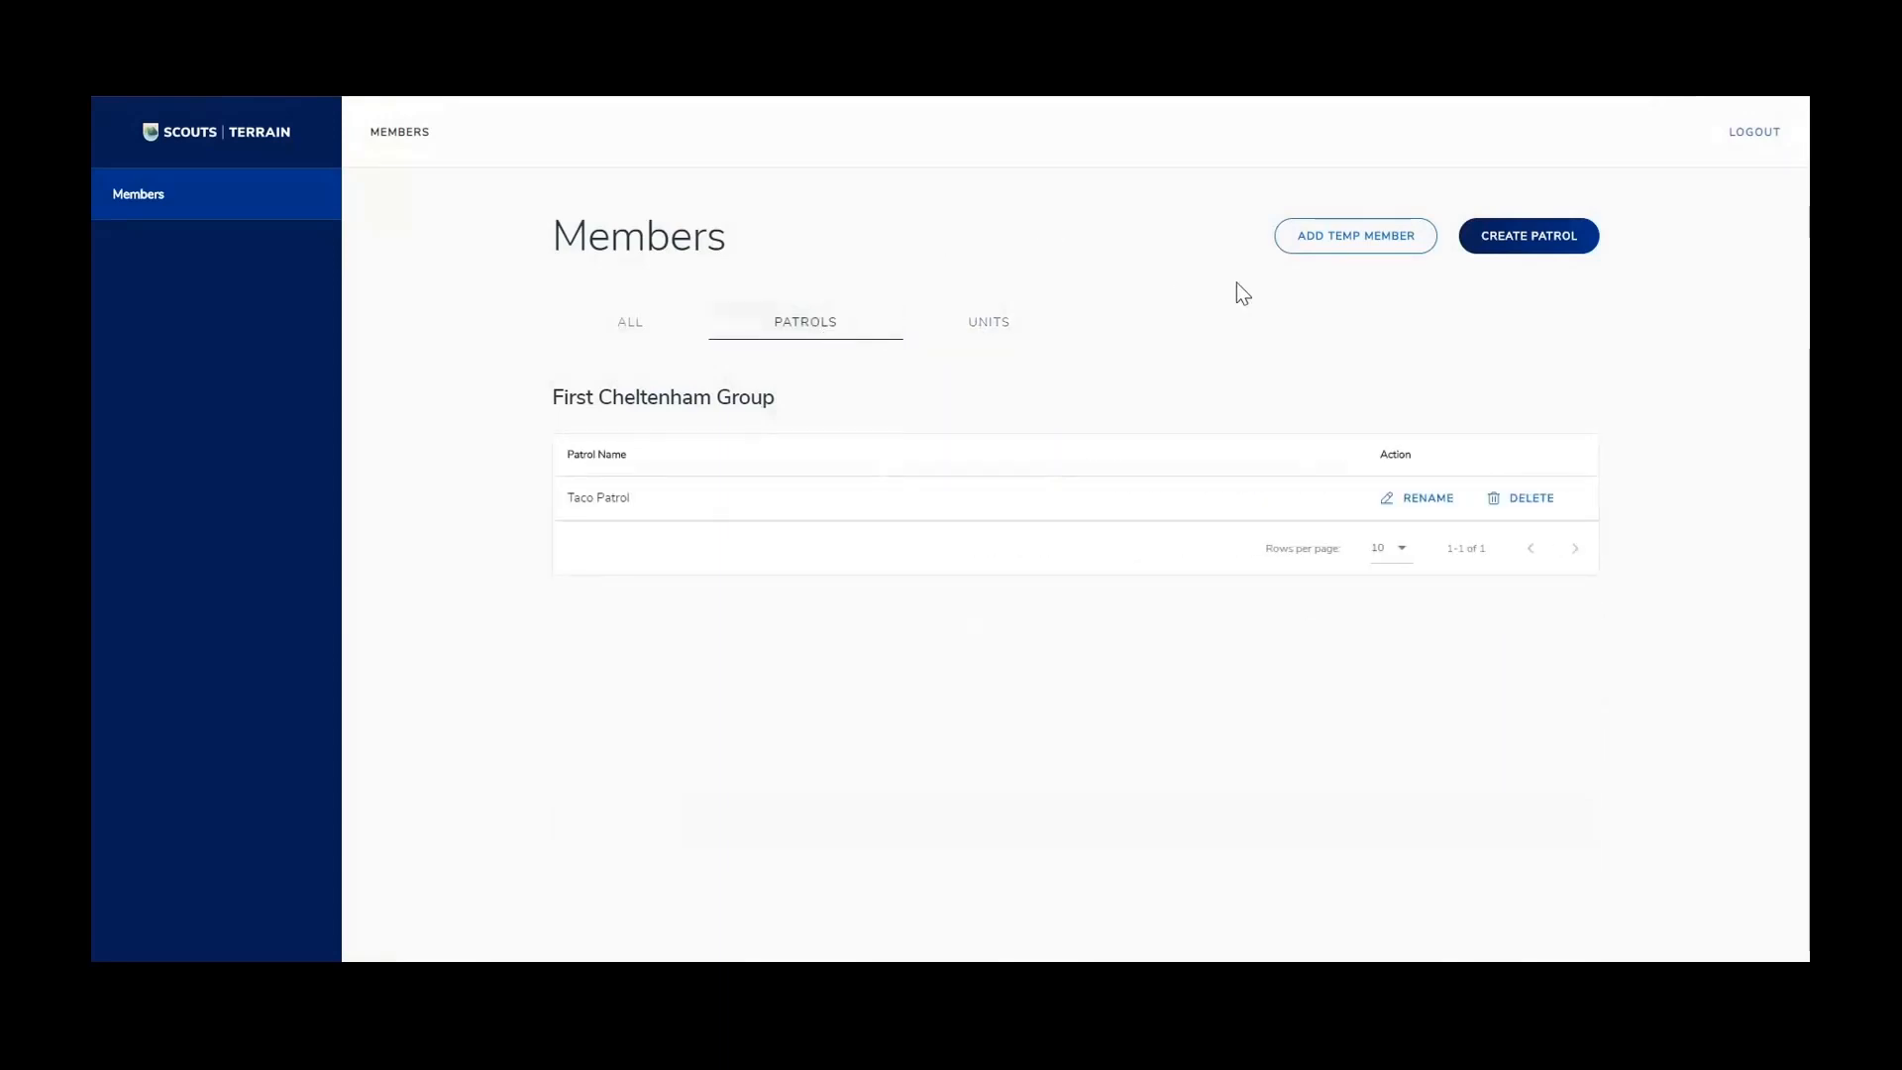
click(1558, 248)
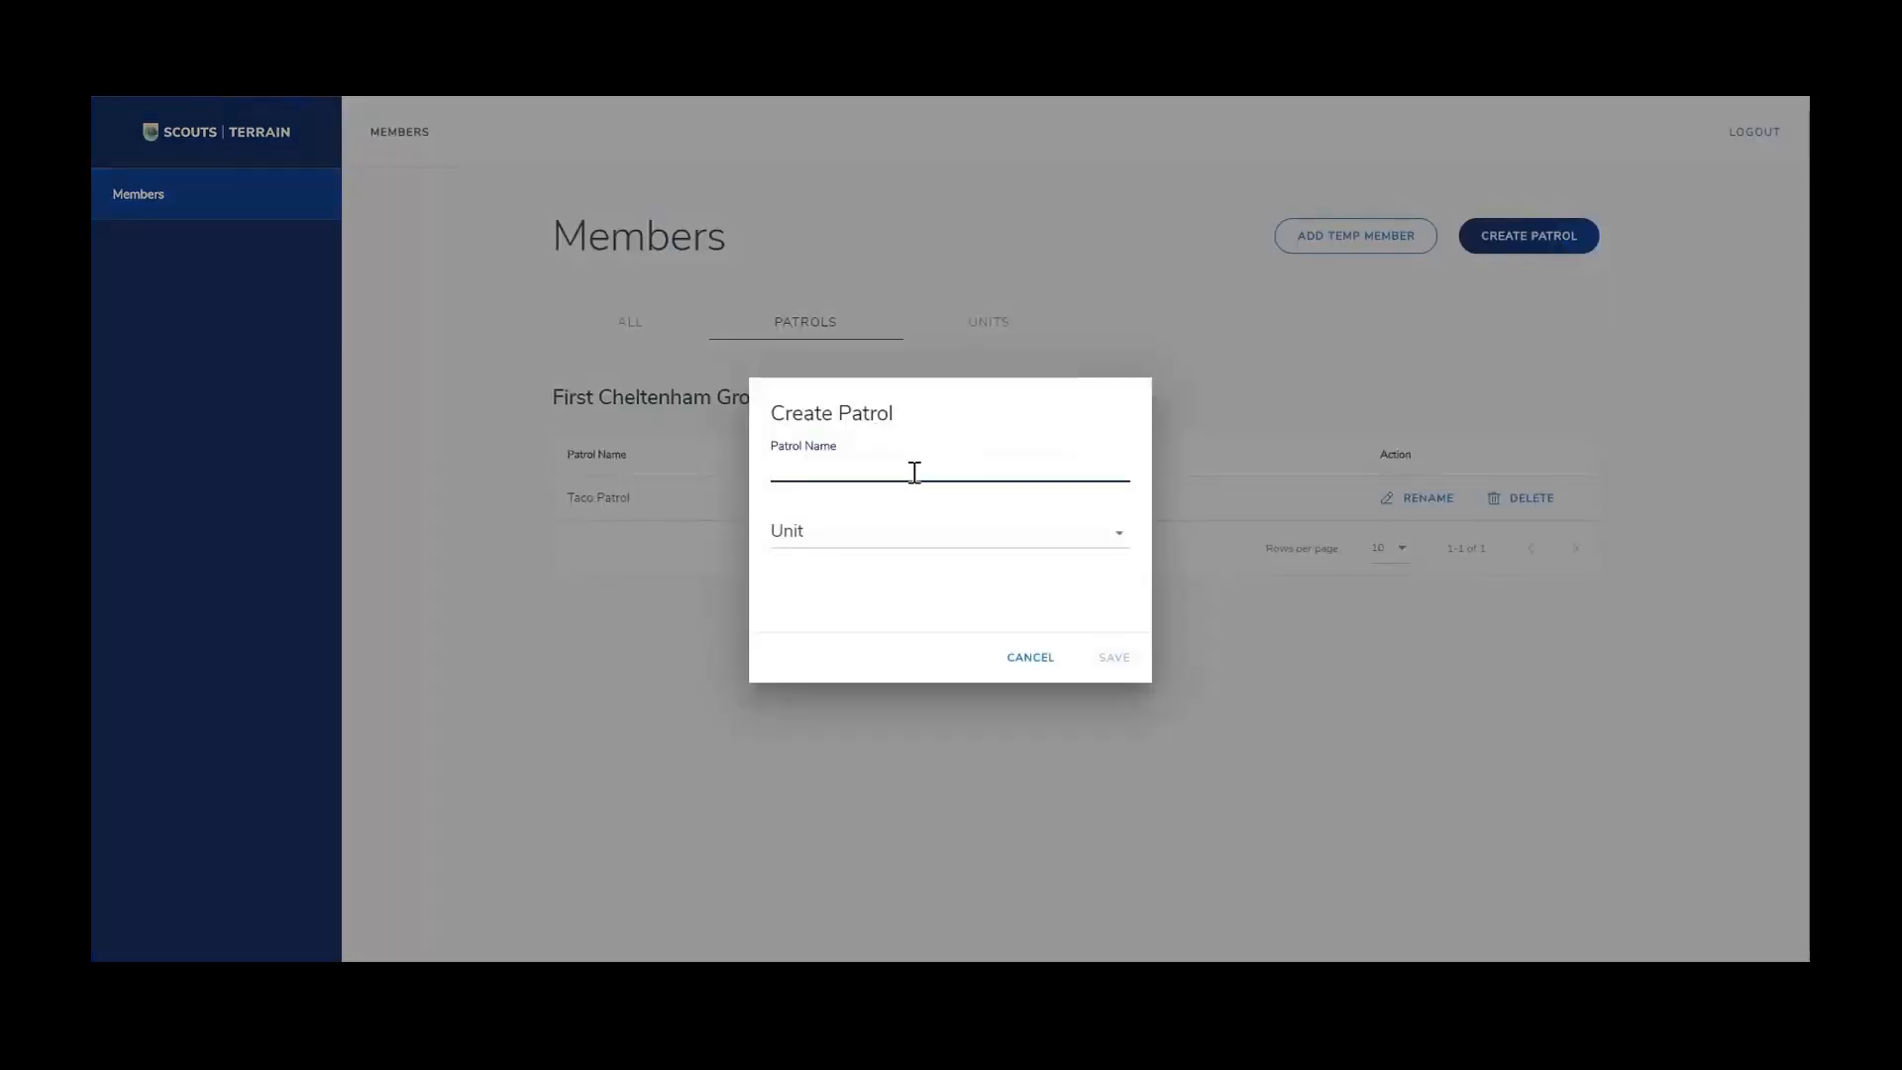
click(1124, 545)
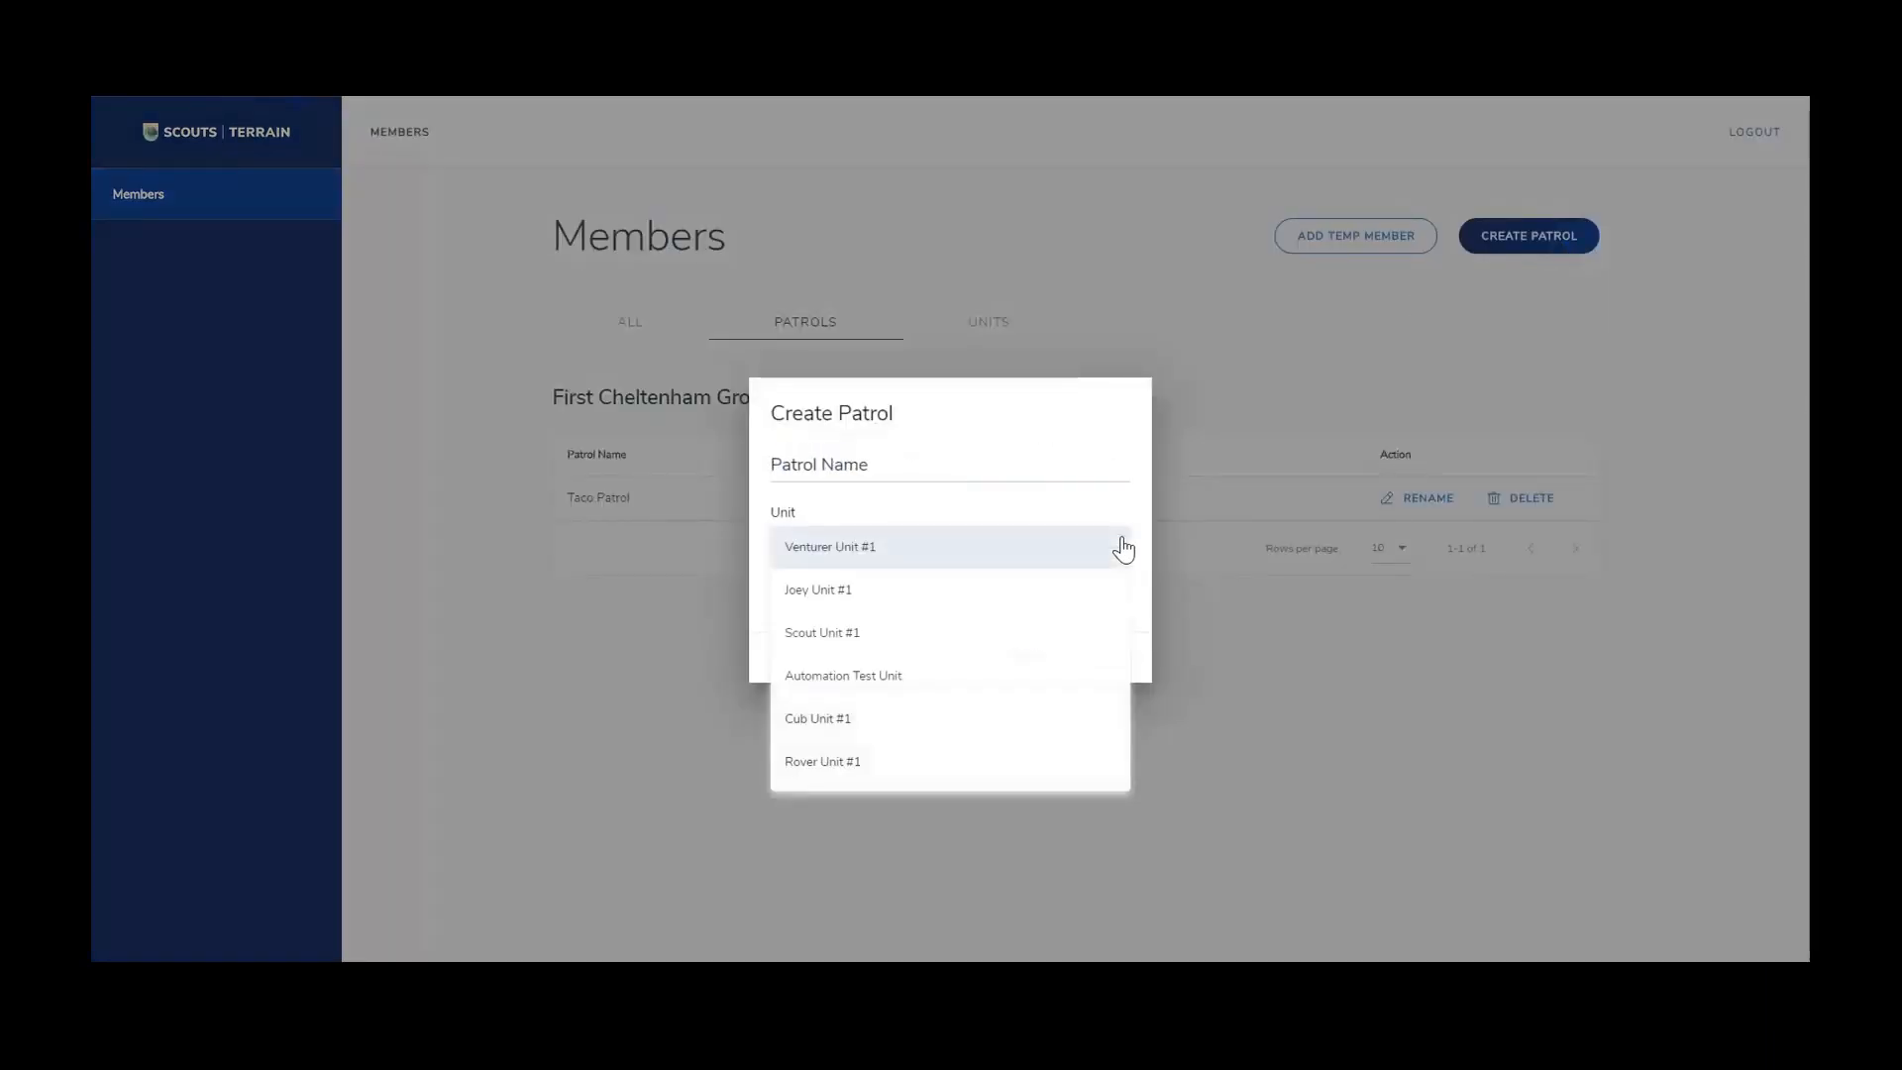
click(1090, 496)
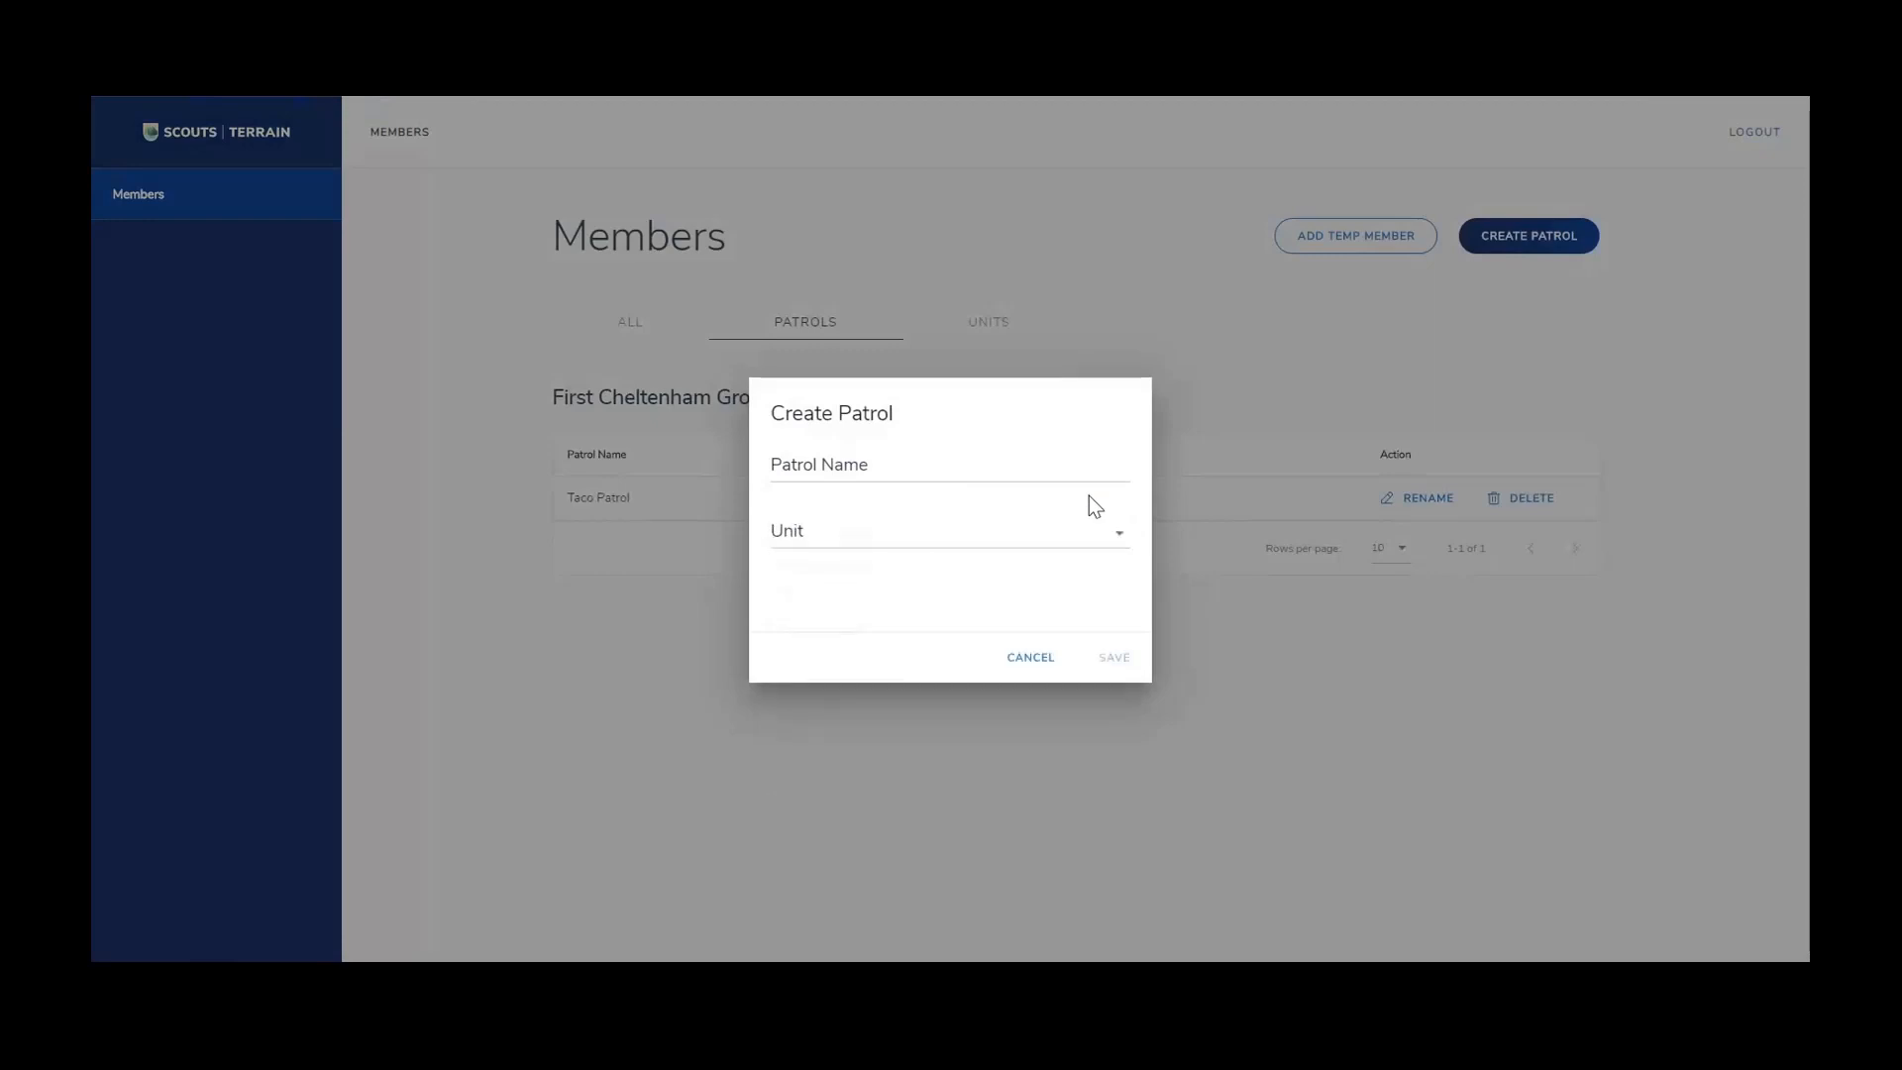
click(1028, 659)
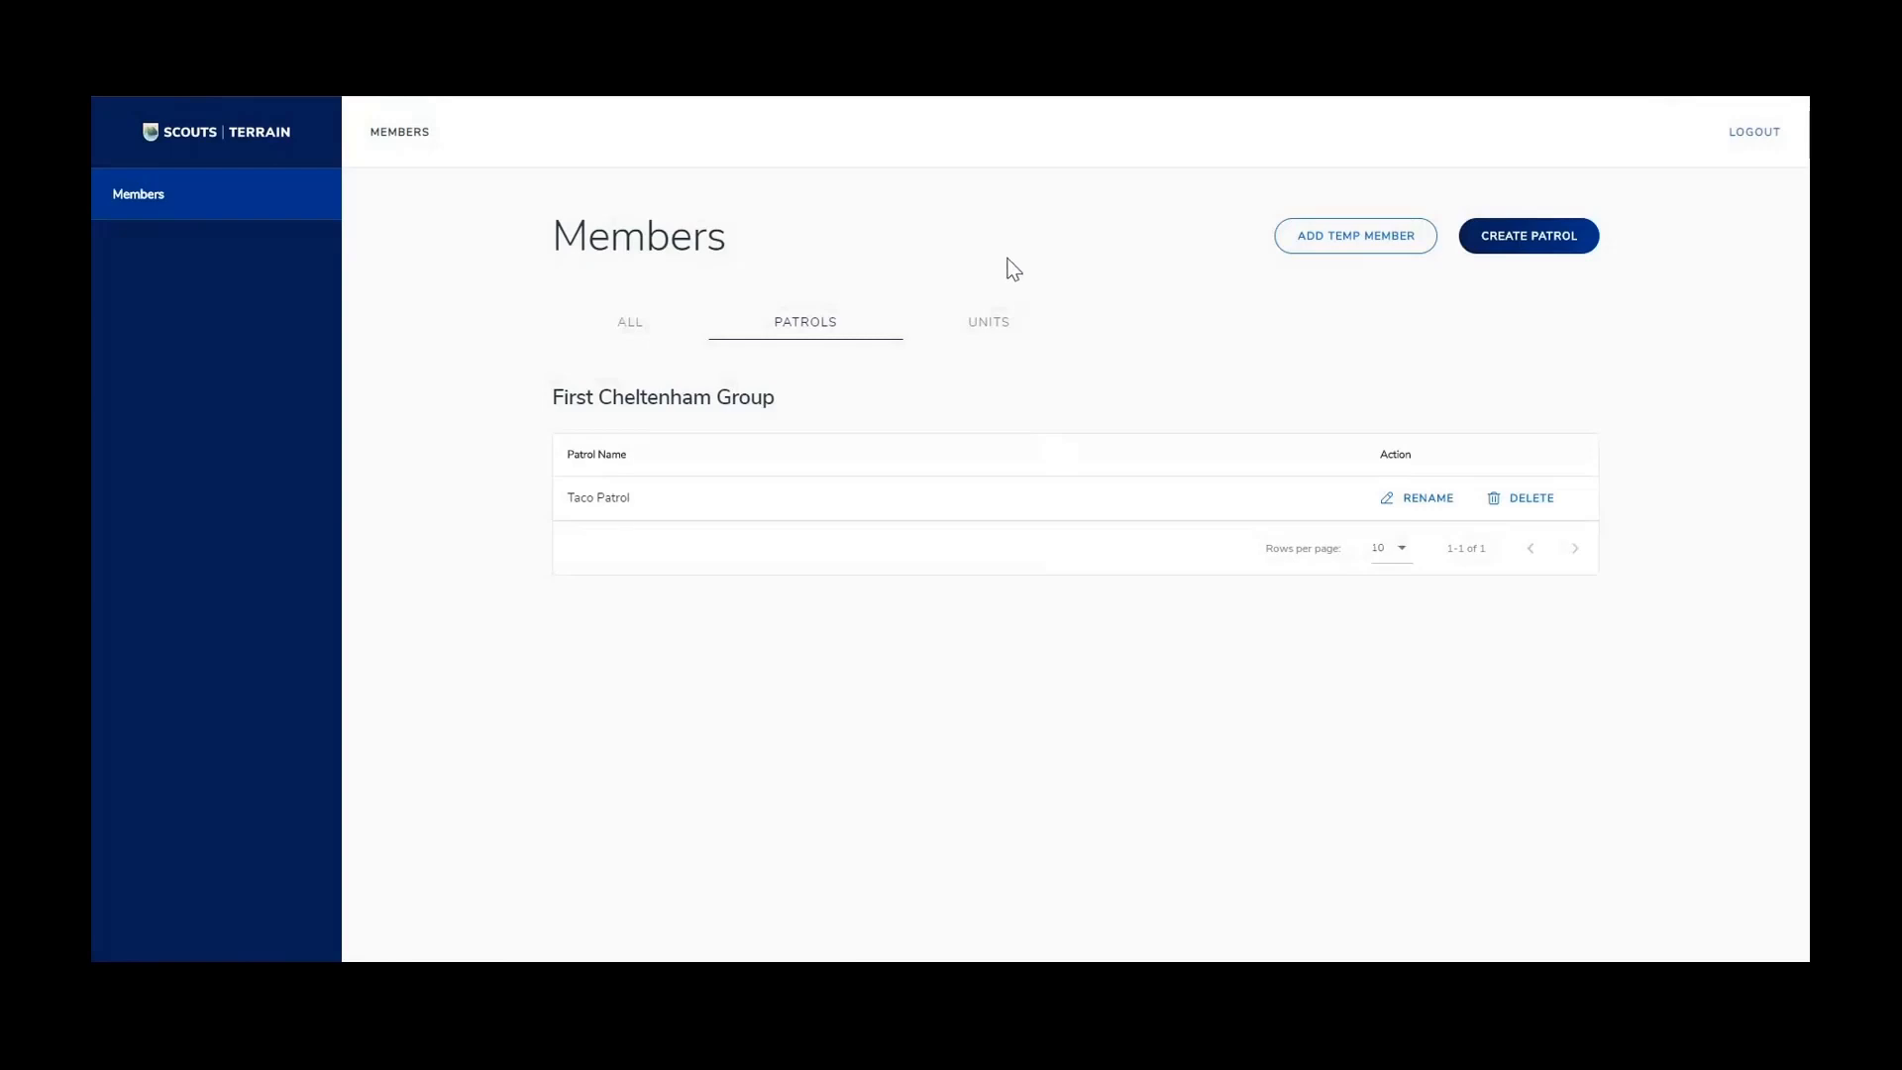
In the full member list, assign the first member to Scout Unit #1 and Taco Patrol, and check the available duty options
click(624, 332)
scroll(717, 359, down, 1)
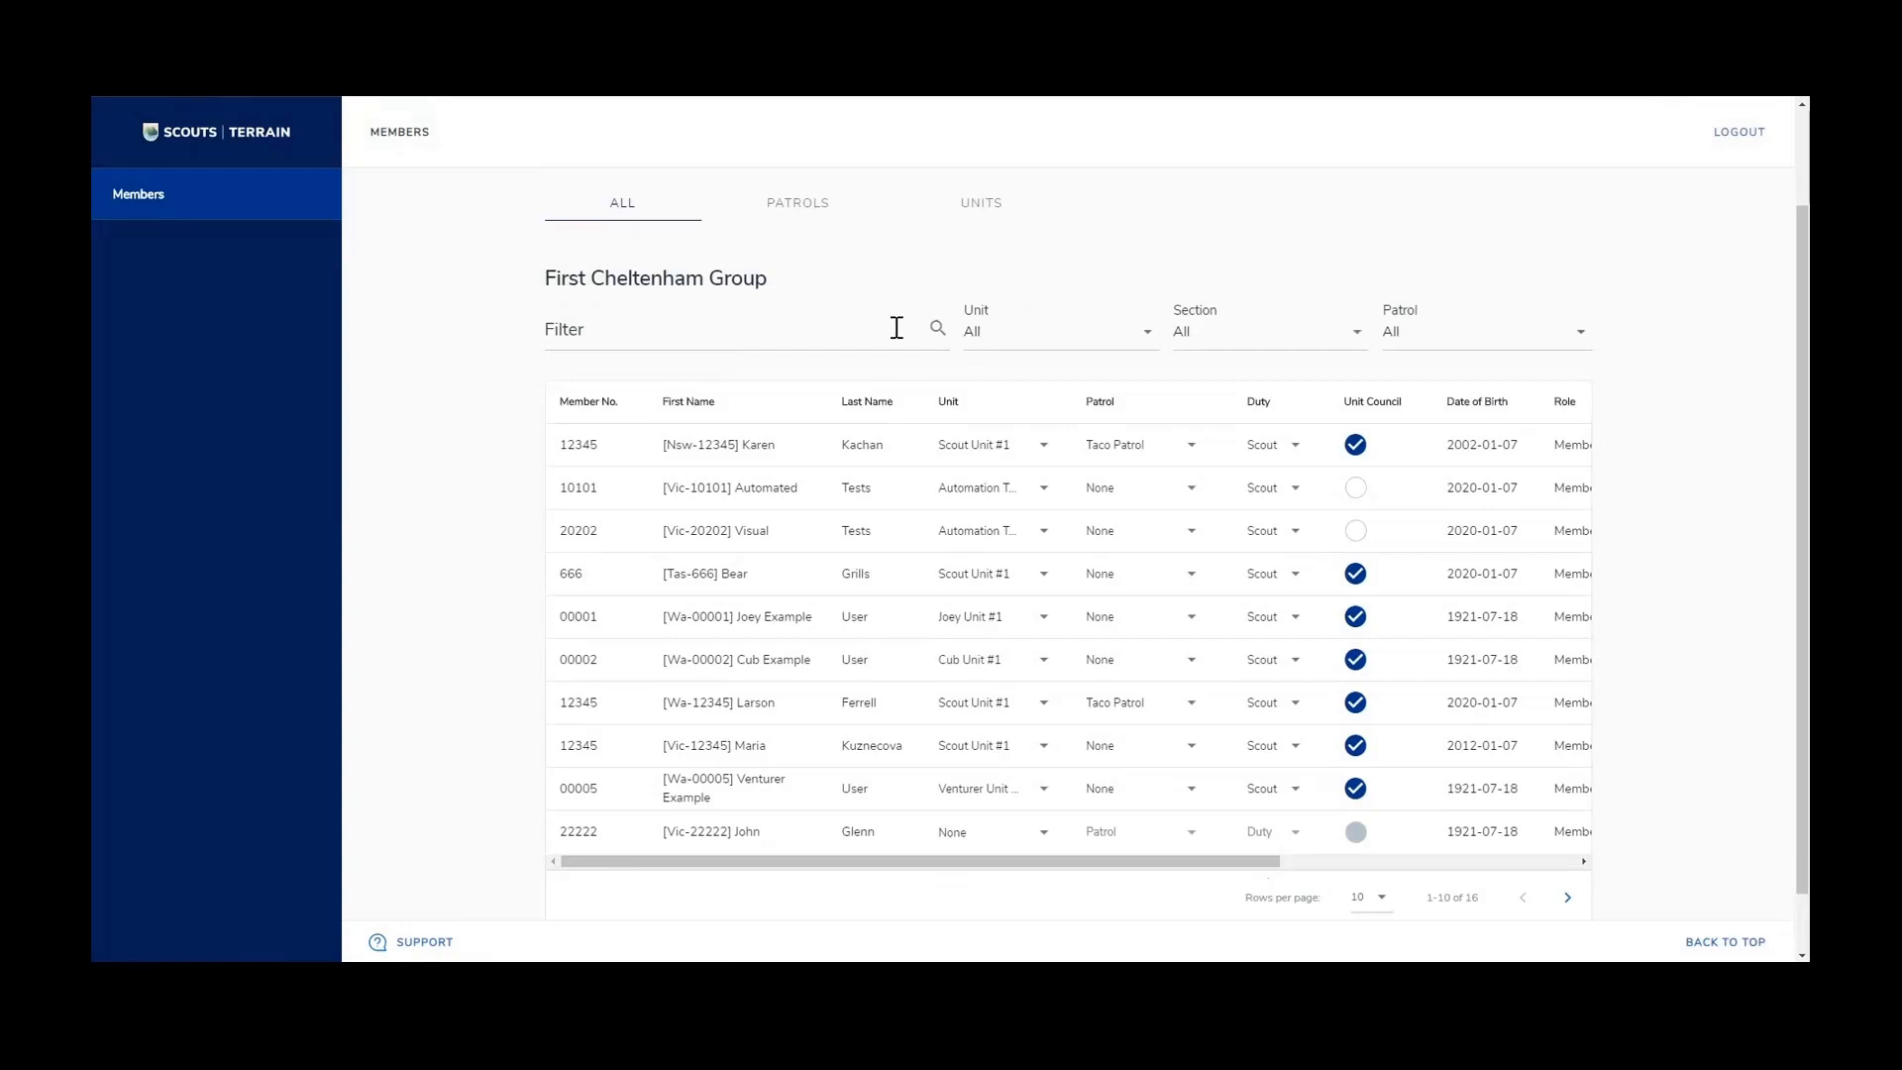
click(1044, 447)
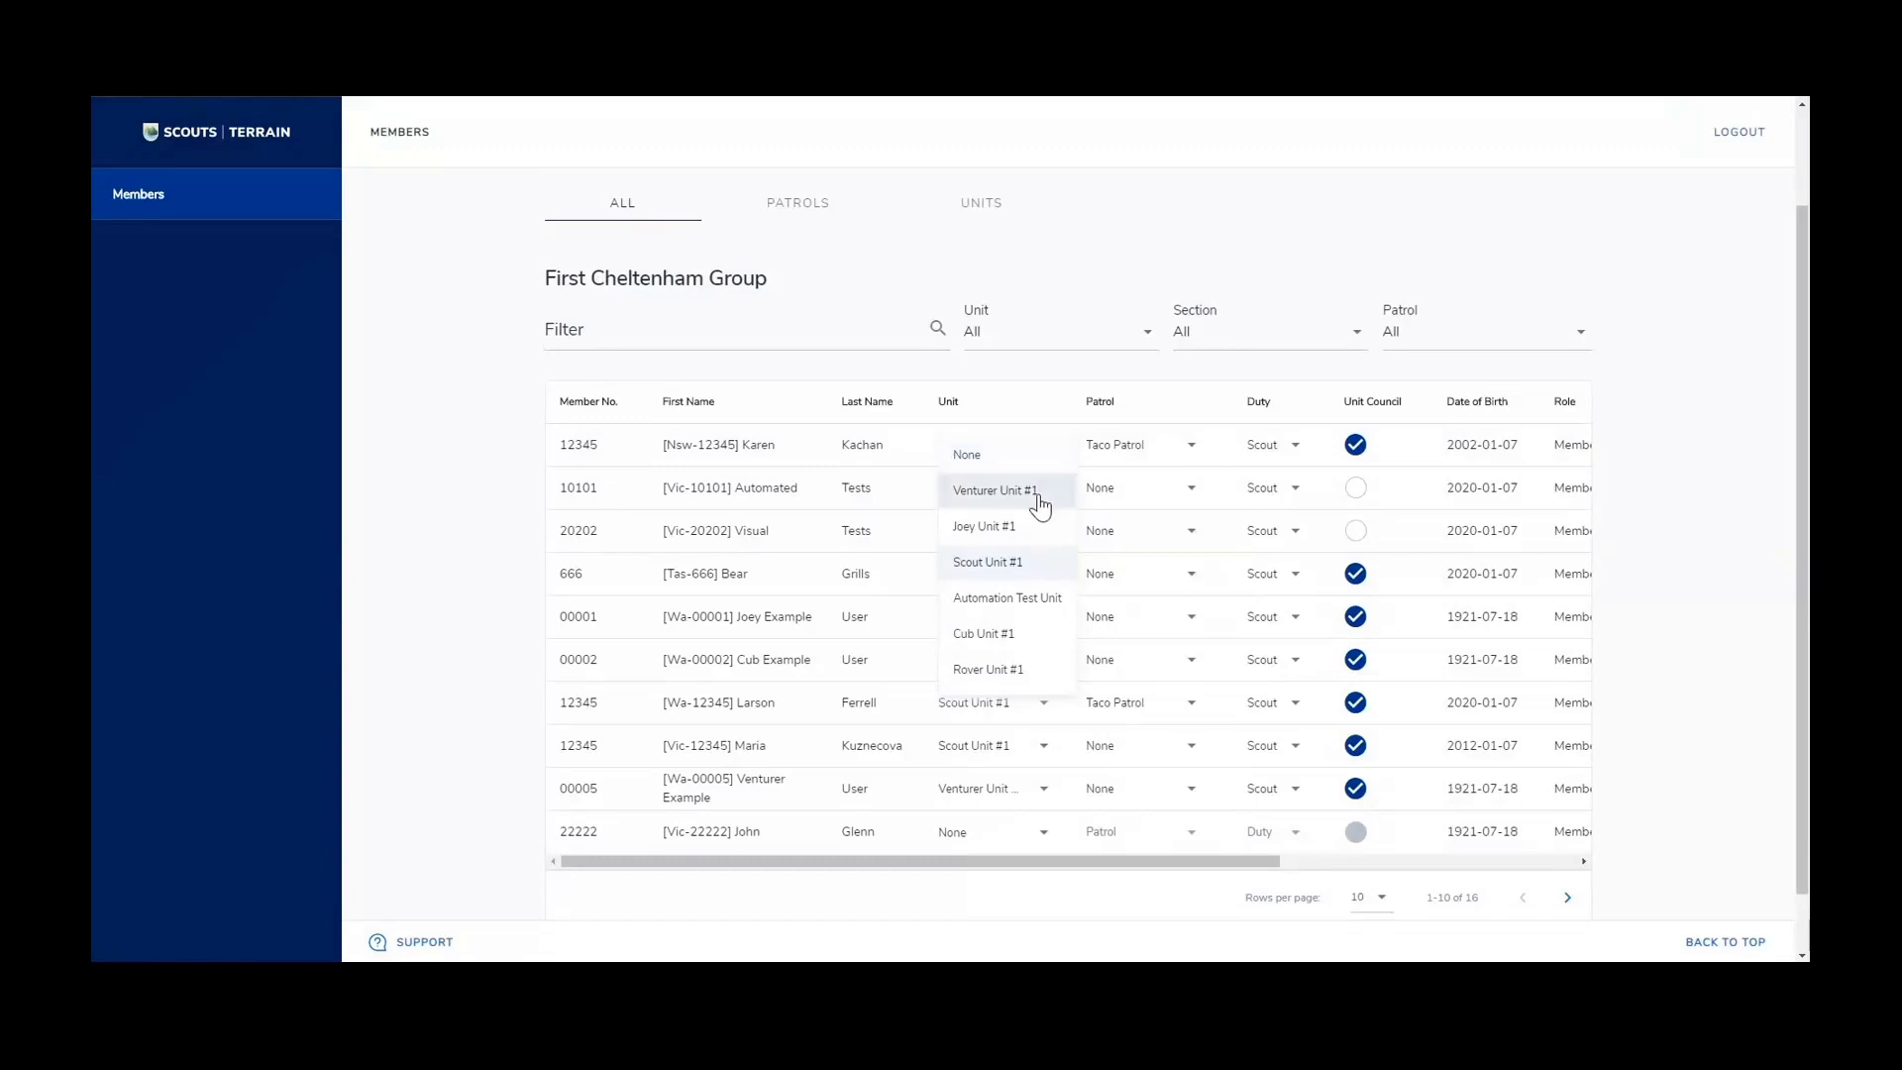
click(1008, 562)
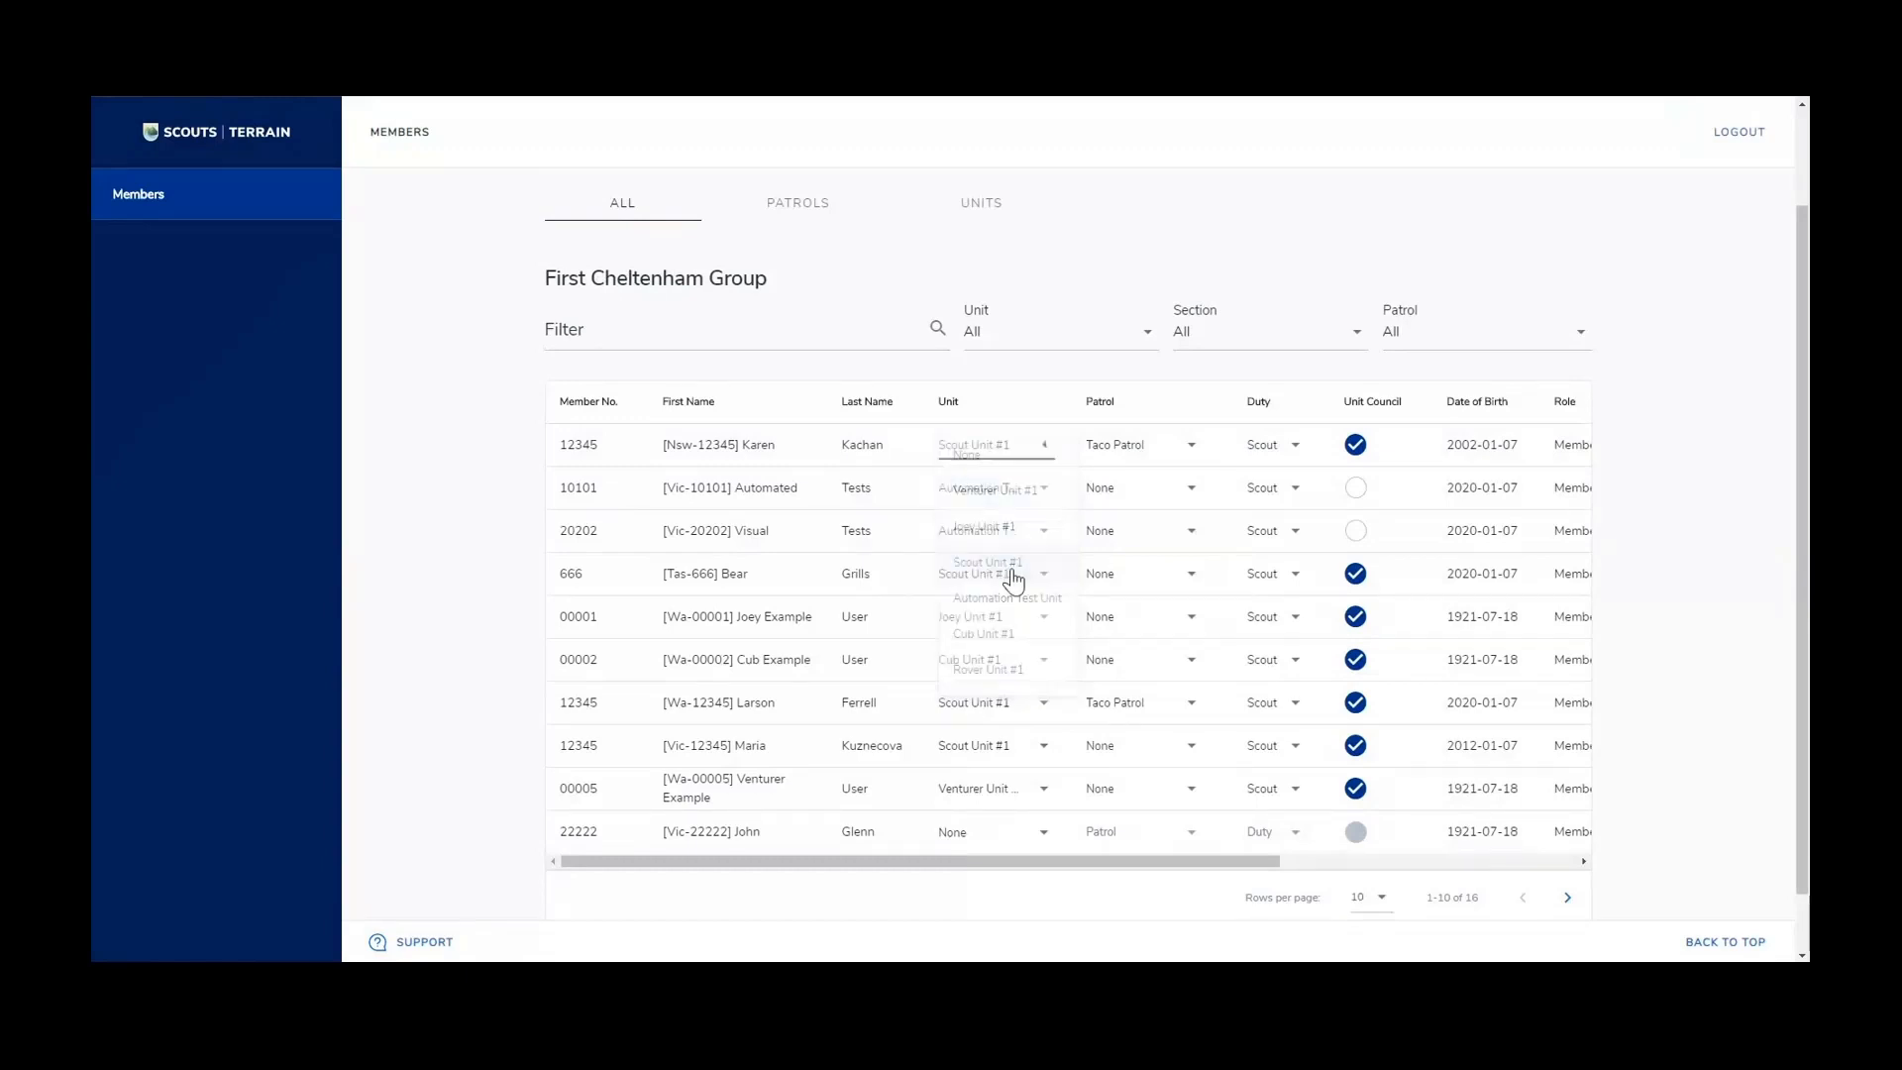
click(1176, 448)
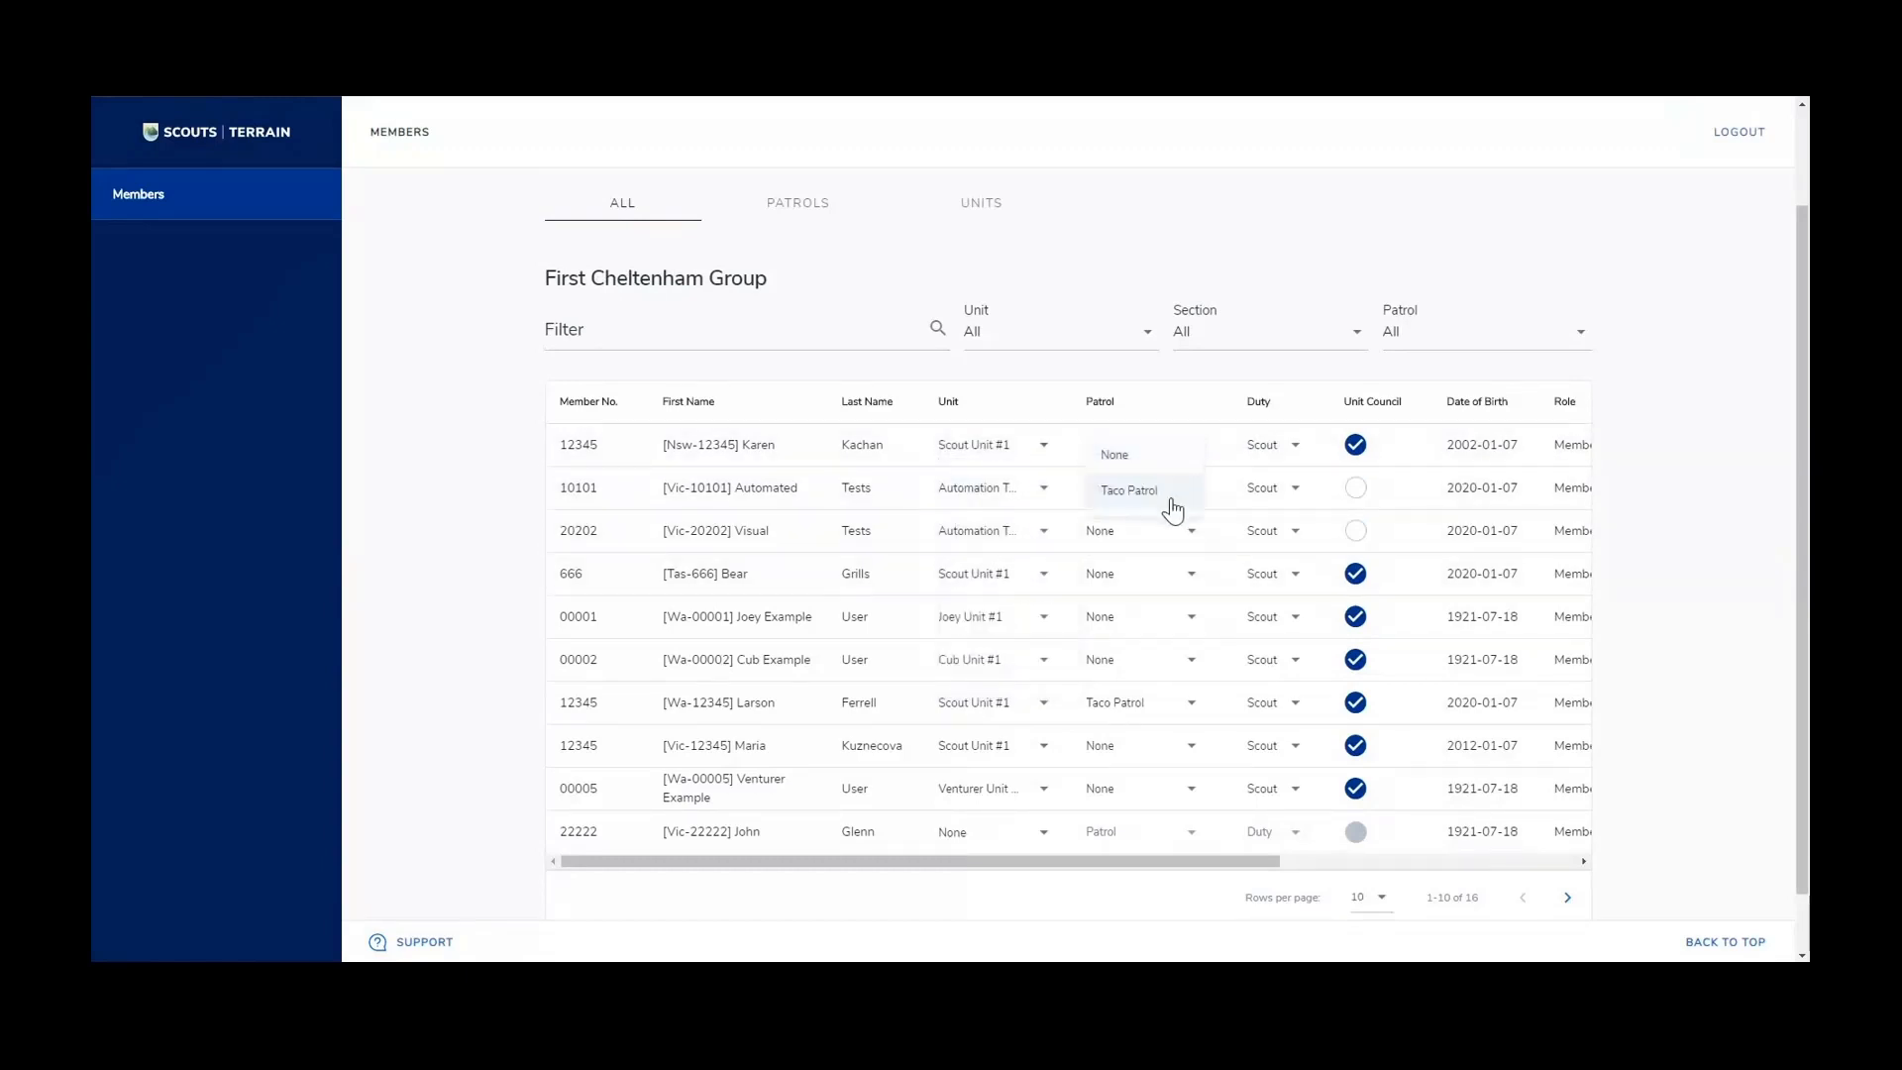
click(1172, 502)
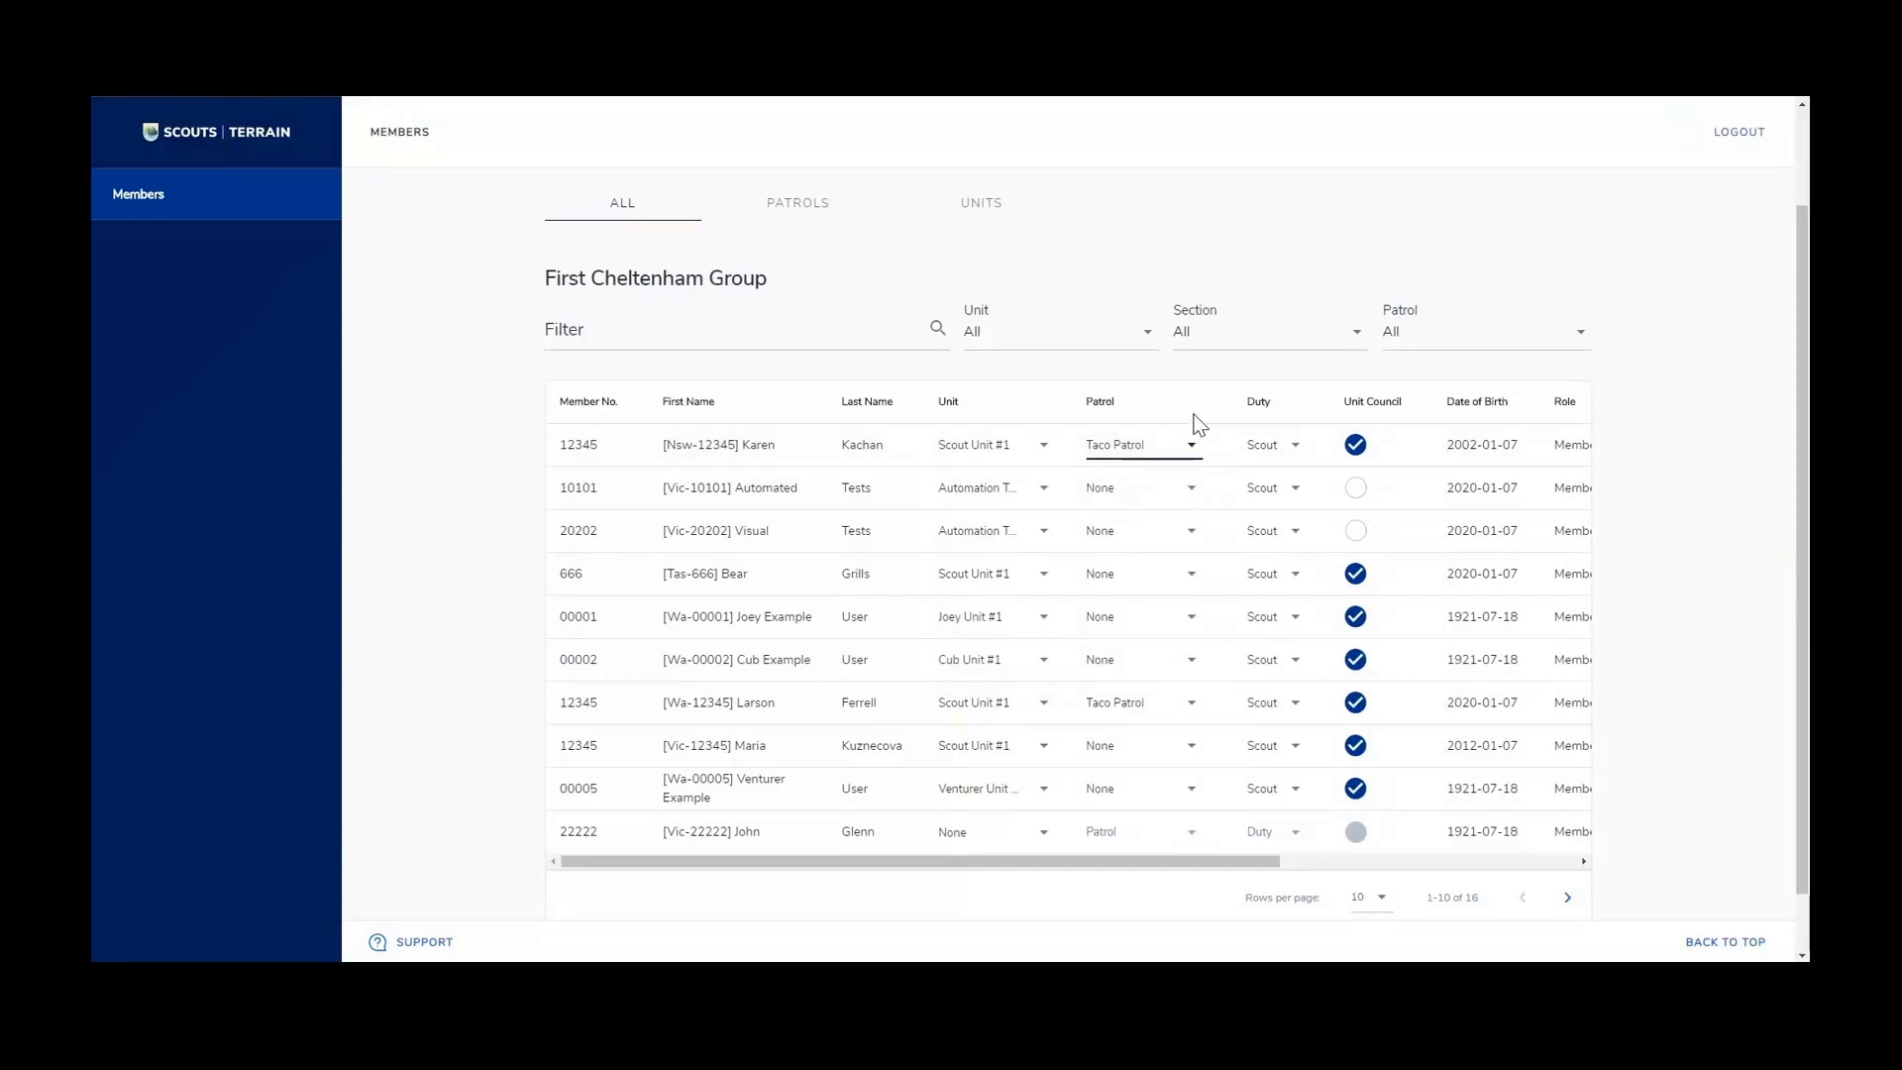
click(1293, 451)
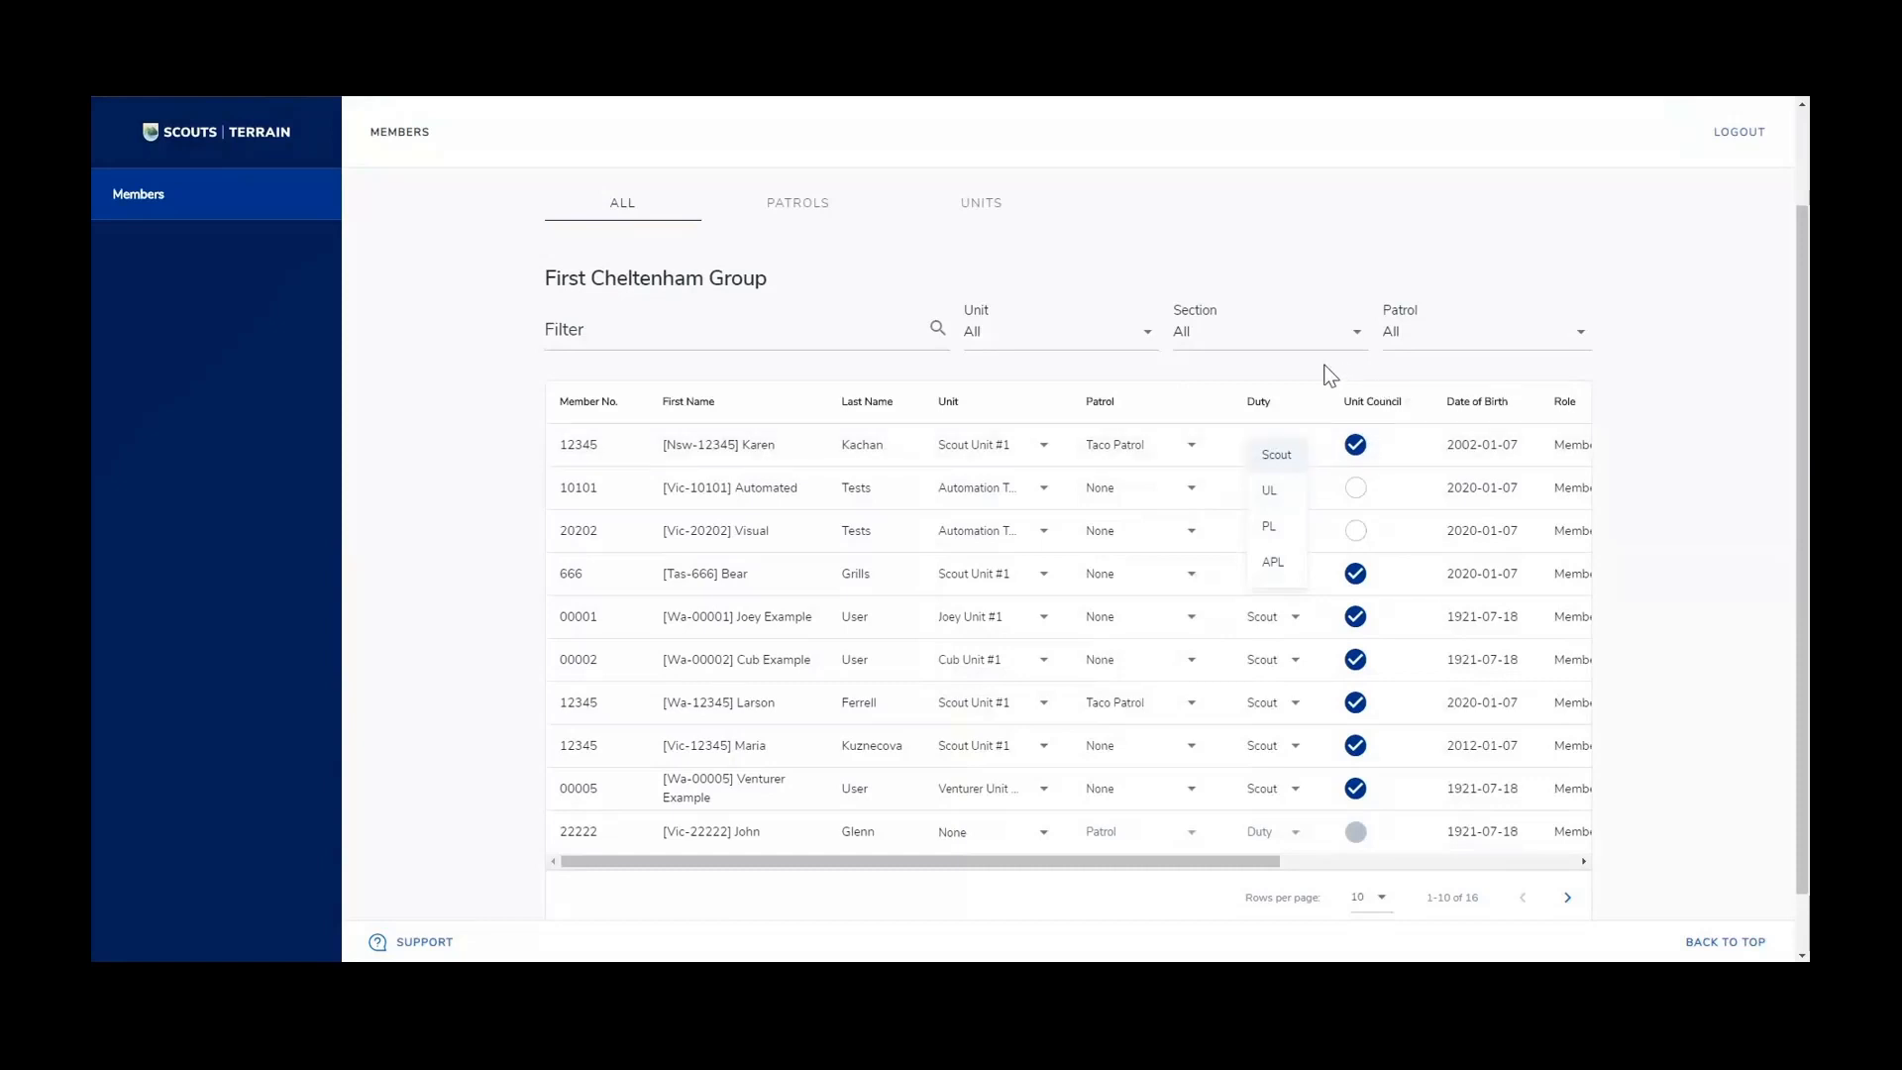
click(1299, 427)
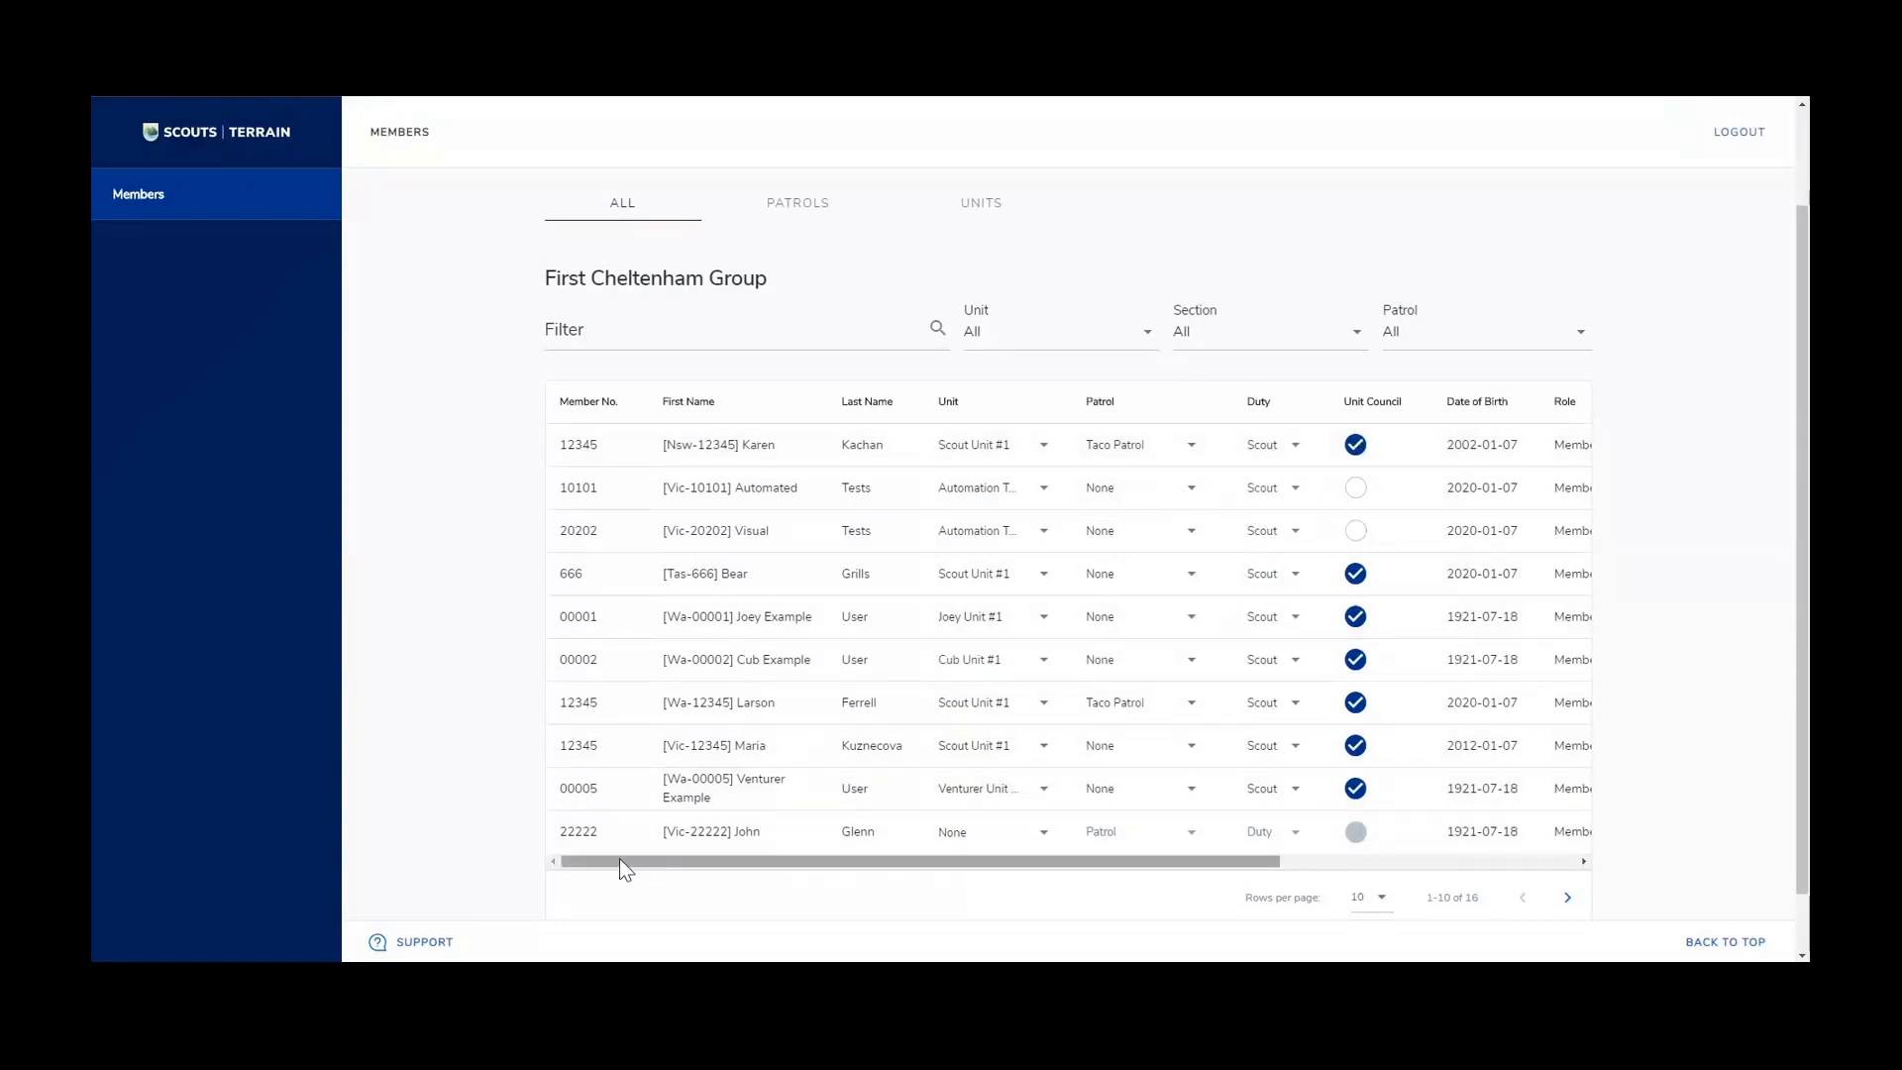
Open the achievement data import for the Vic member of Scout Unit #1 in the eighth row of the member list
drag(609, 860, 908, 891)
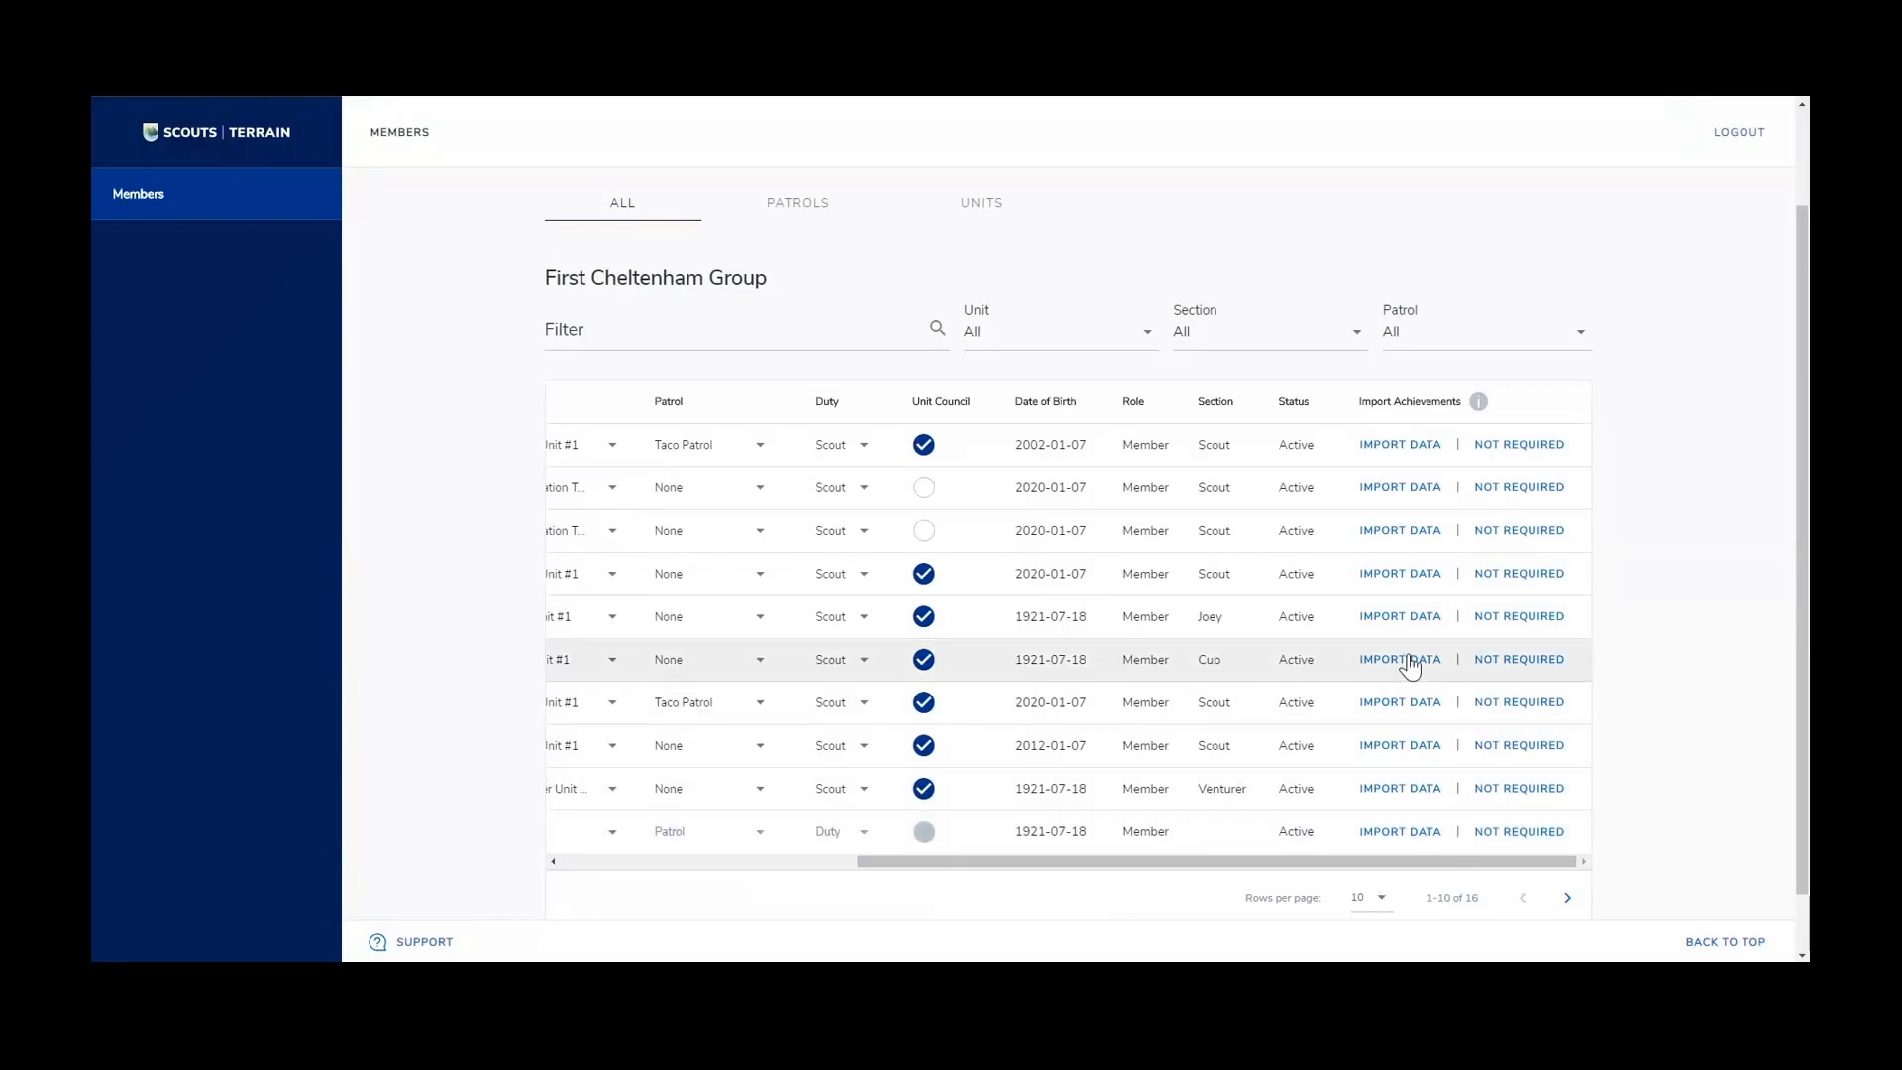
scroll(1411, 666, down, 1)
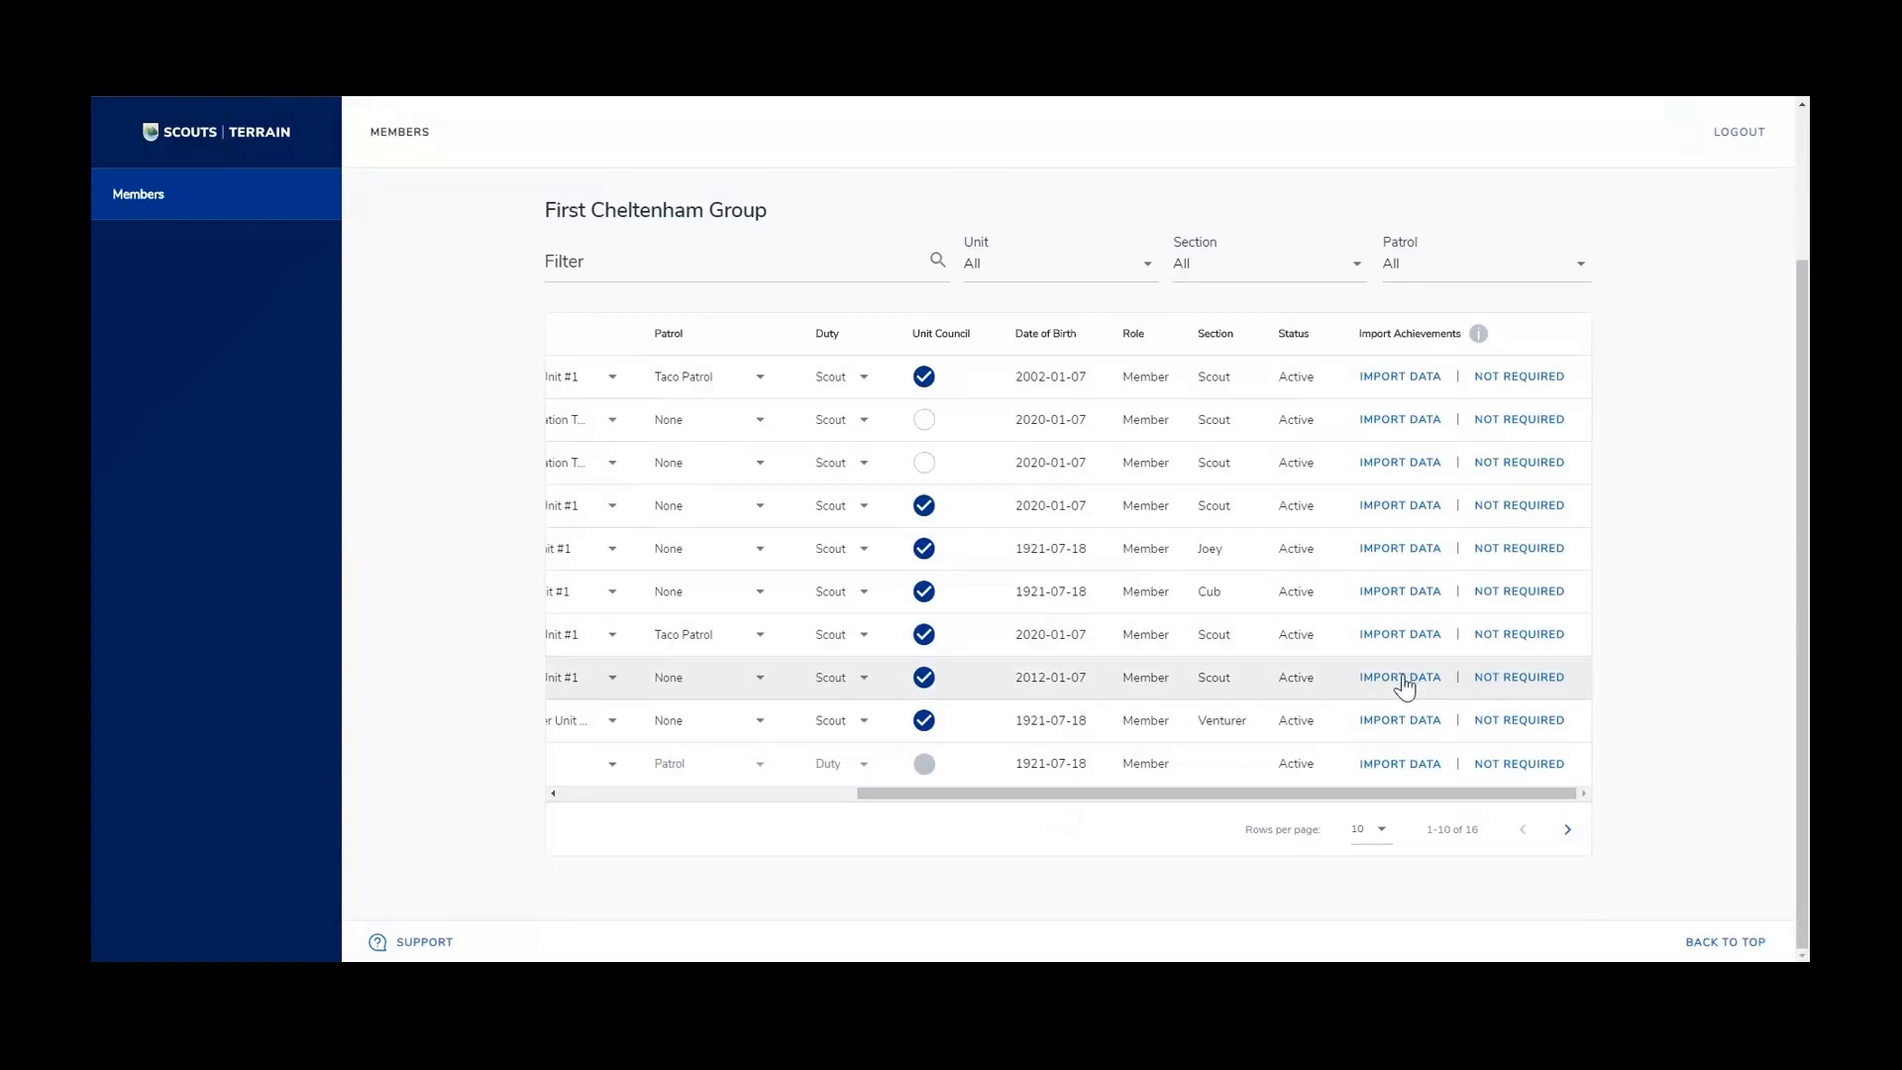
drag(1403, 802, 1093, 828)
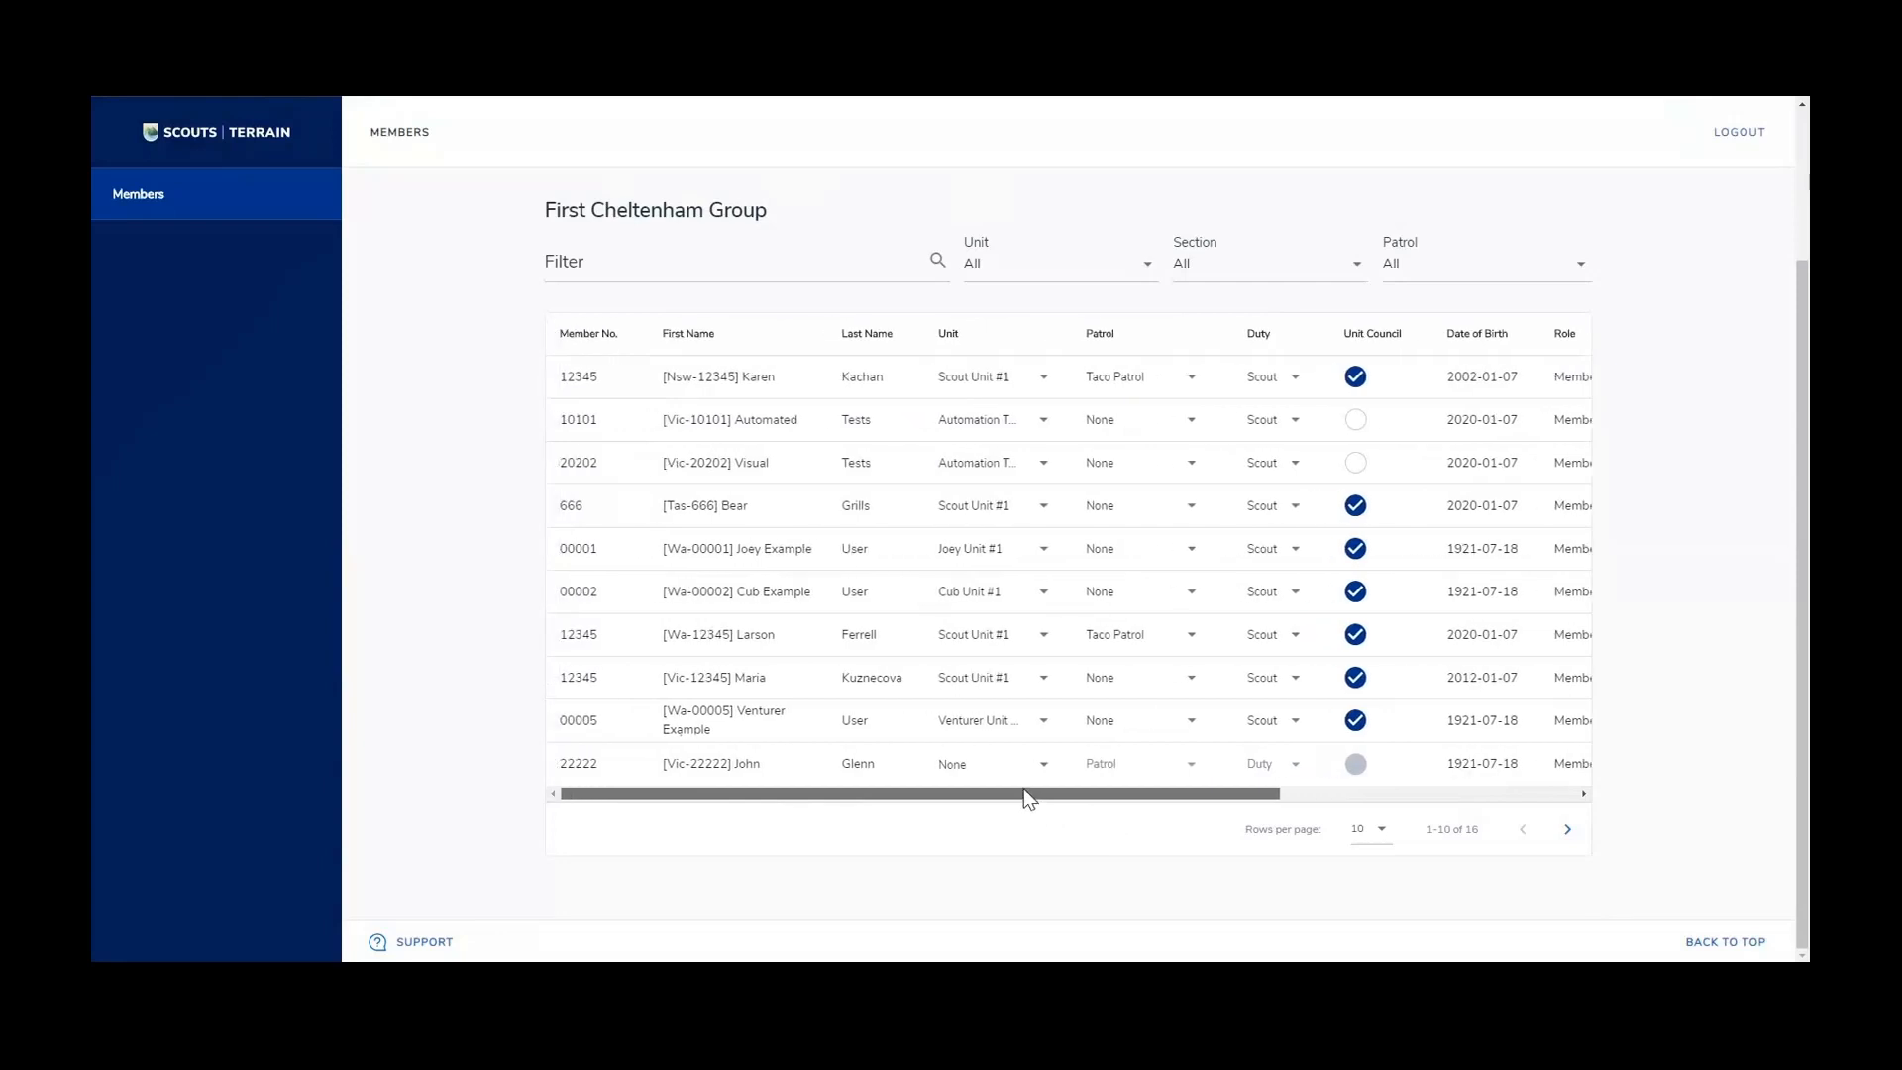
drag(1027, 794, 1430, 792)
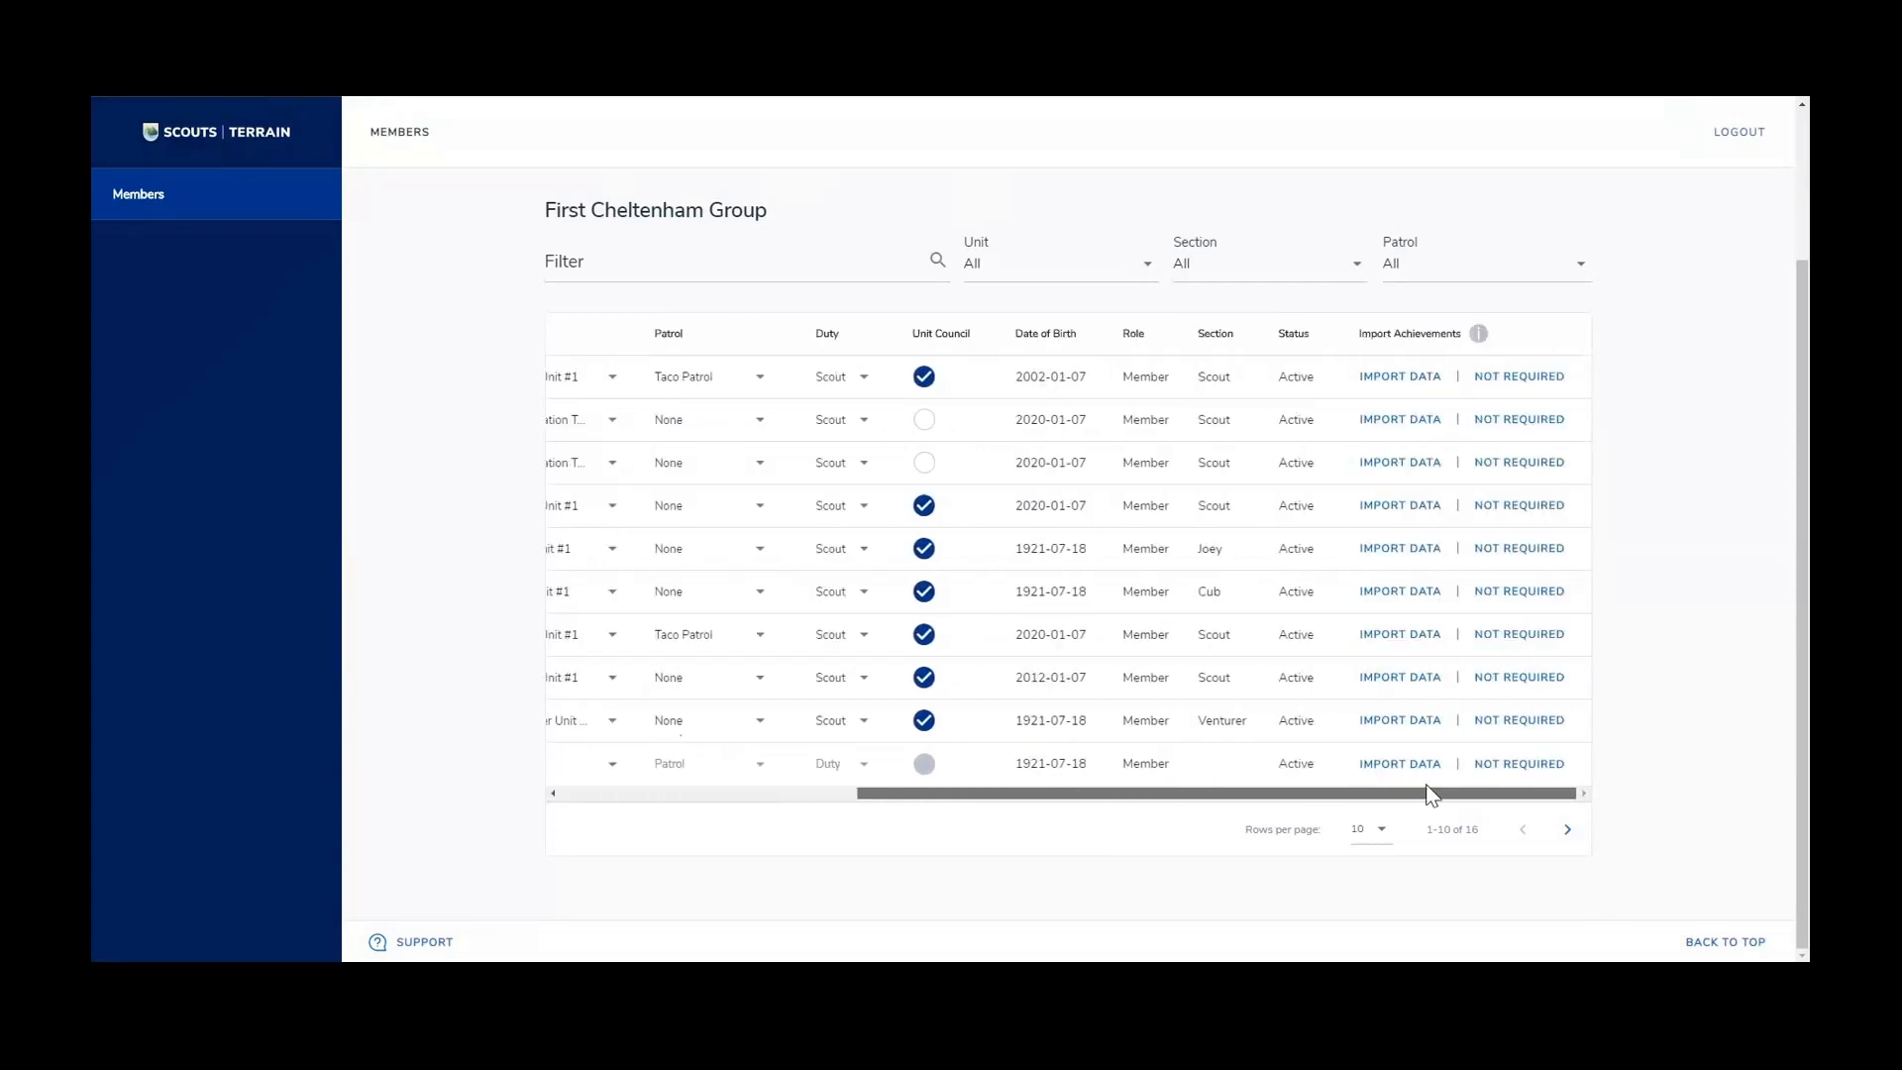
click(1415, 677)
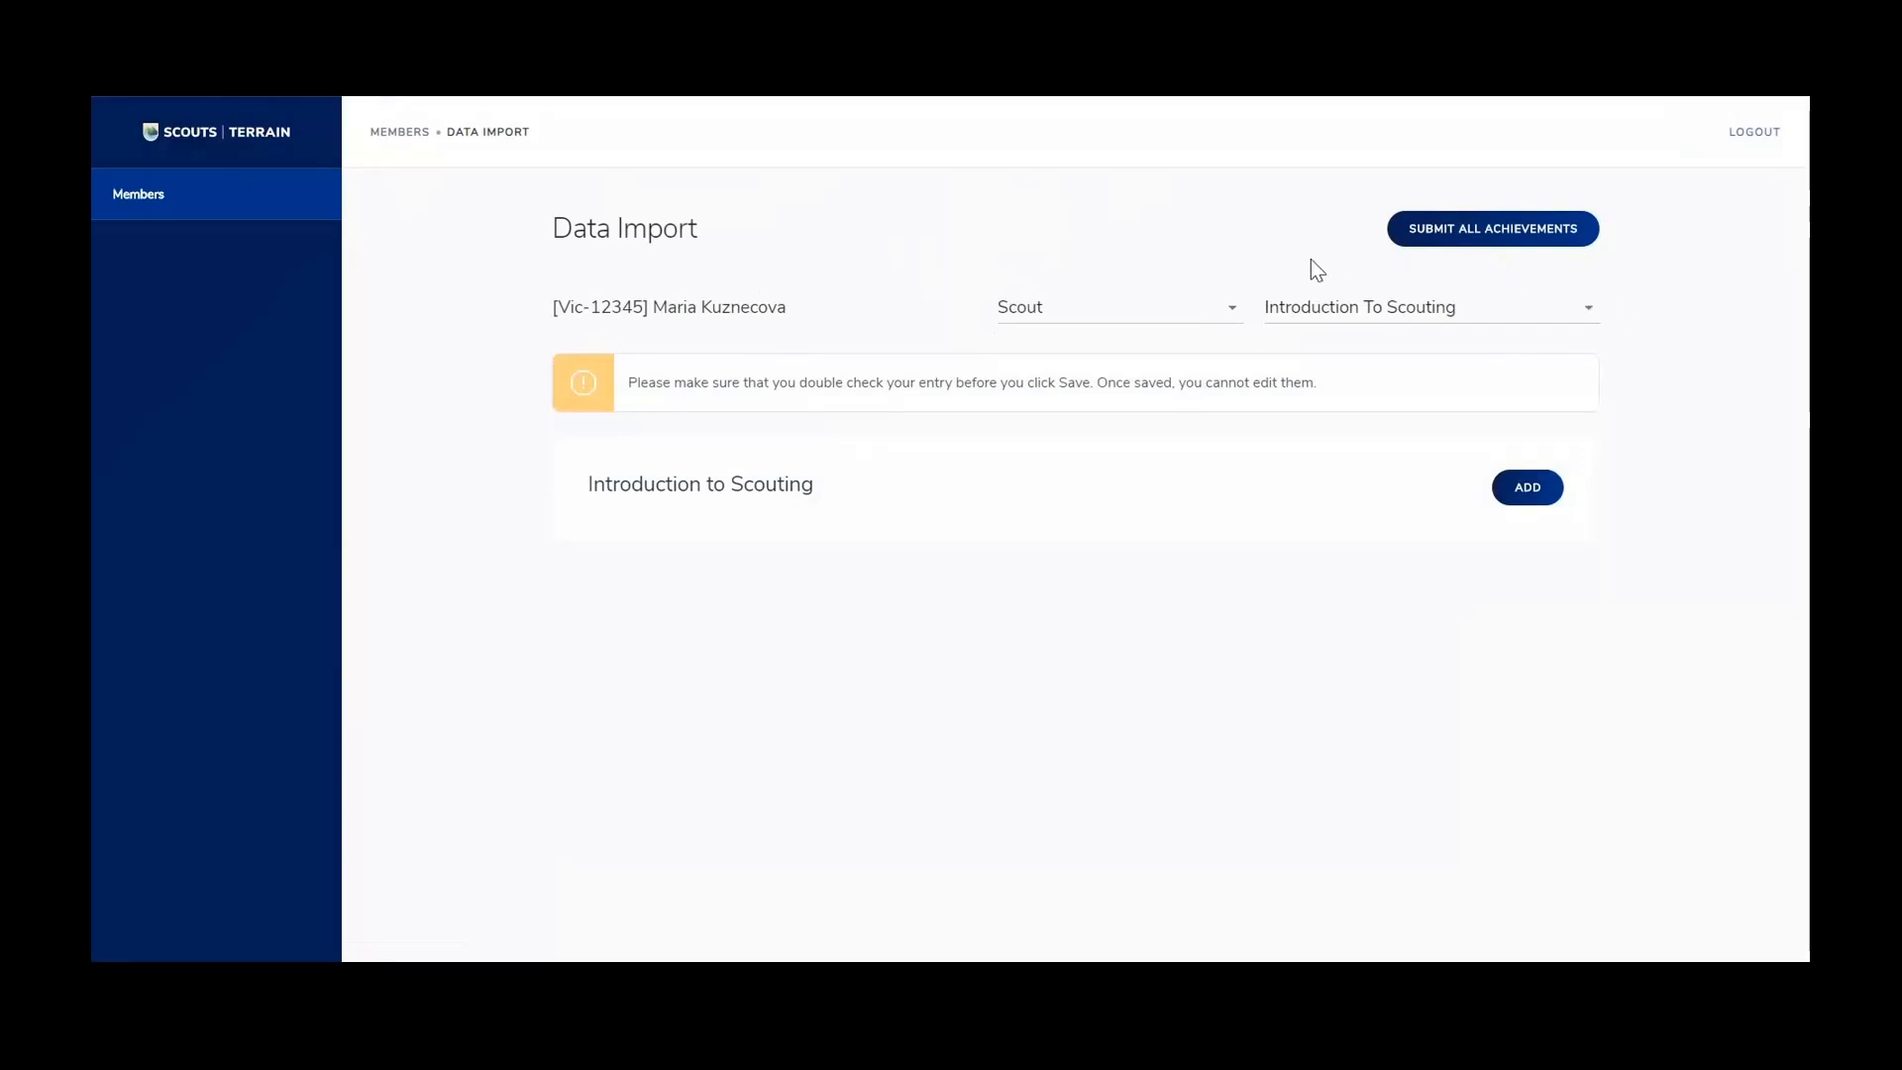
Add the Introduction to Scouting achievement with date awarded 31/08/2017 and save it
click(1522, 495)
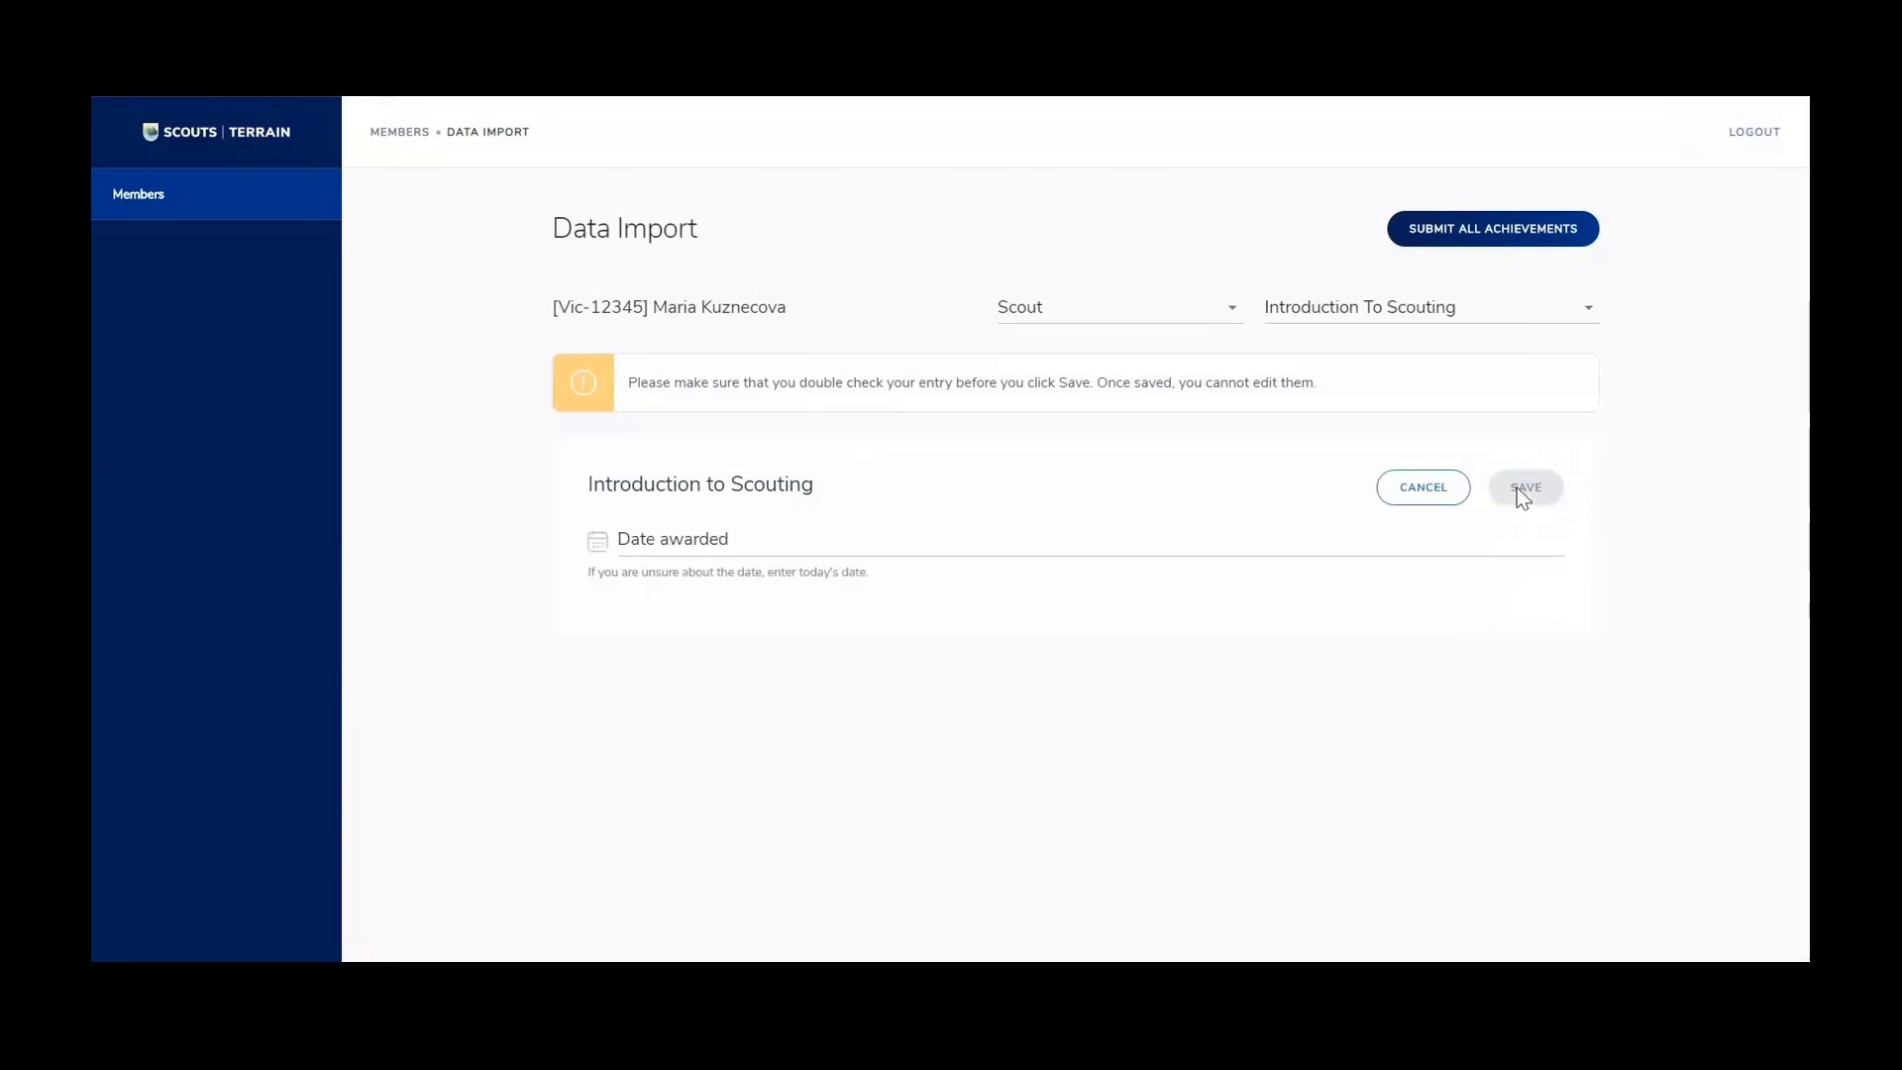
click(750, 543)
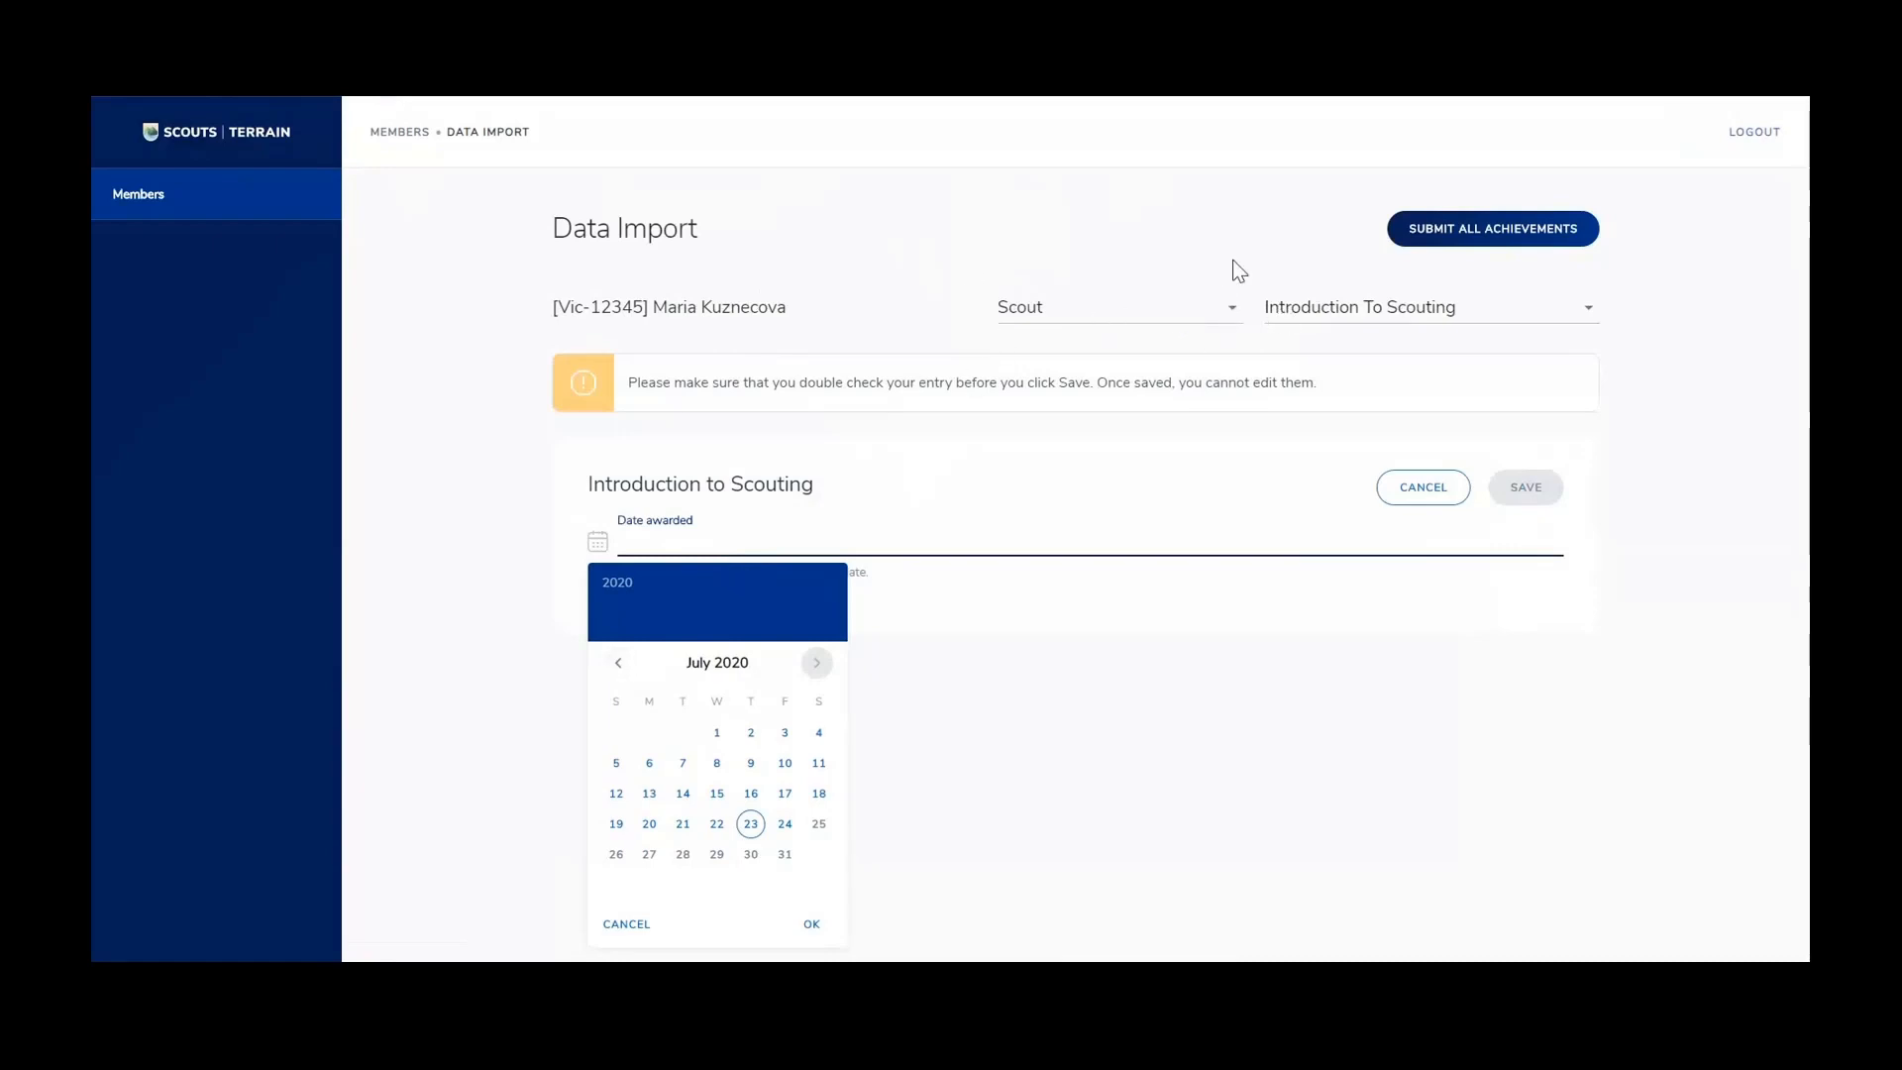
click(628, 592)
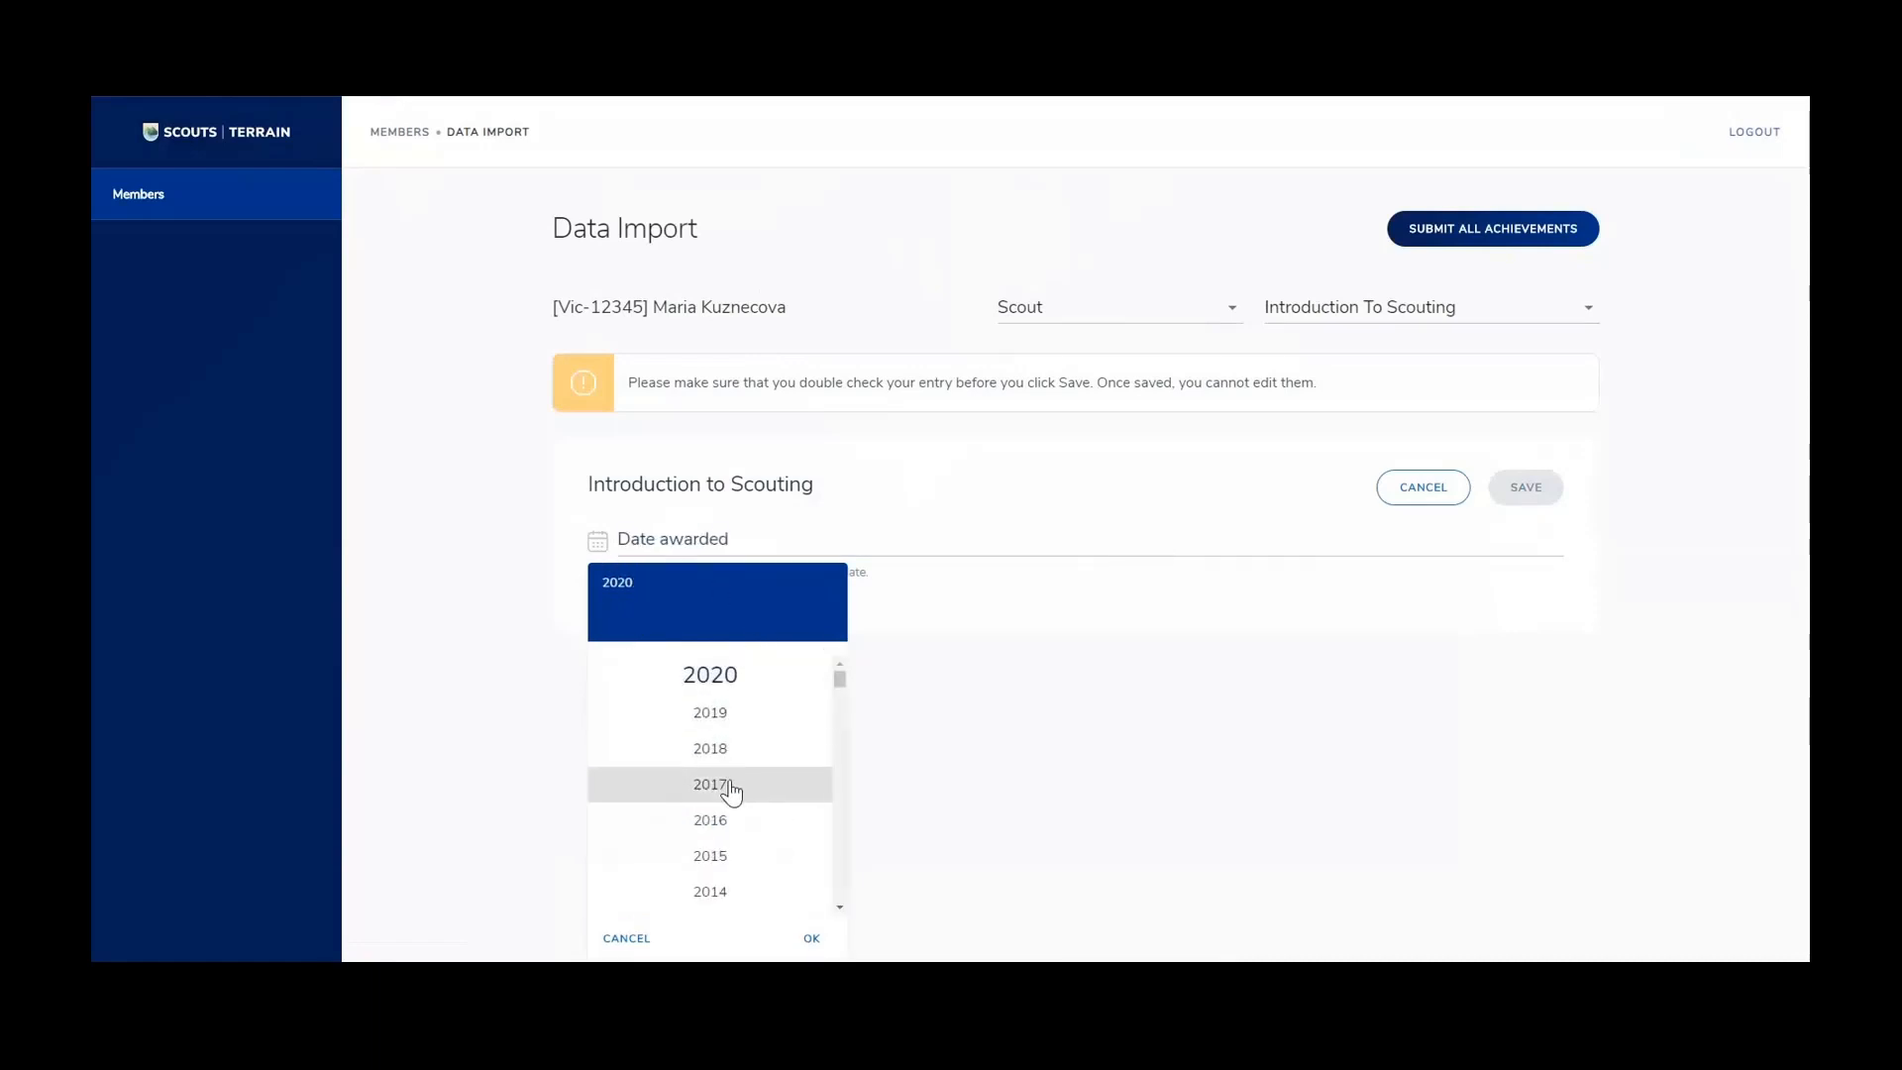
click(732, 785)
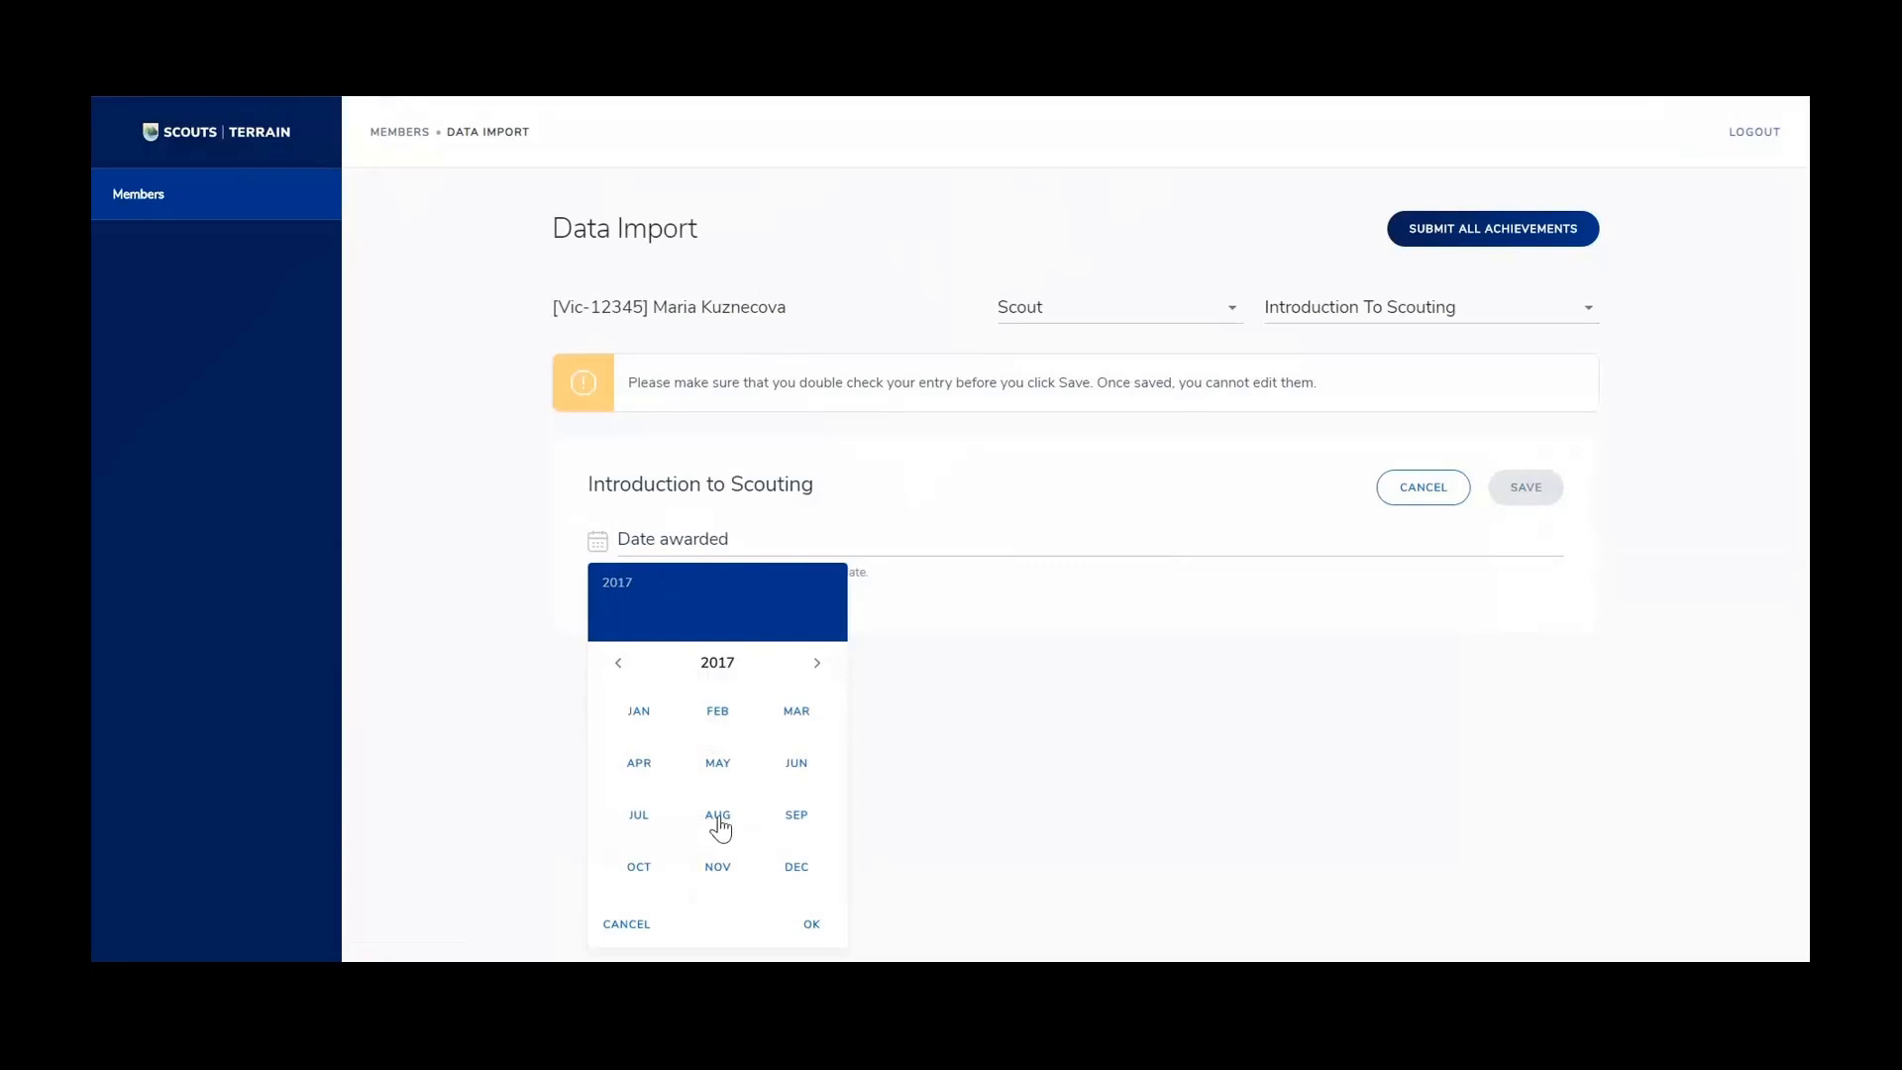
click(719, 818)
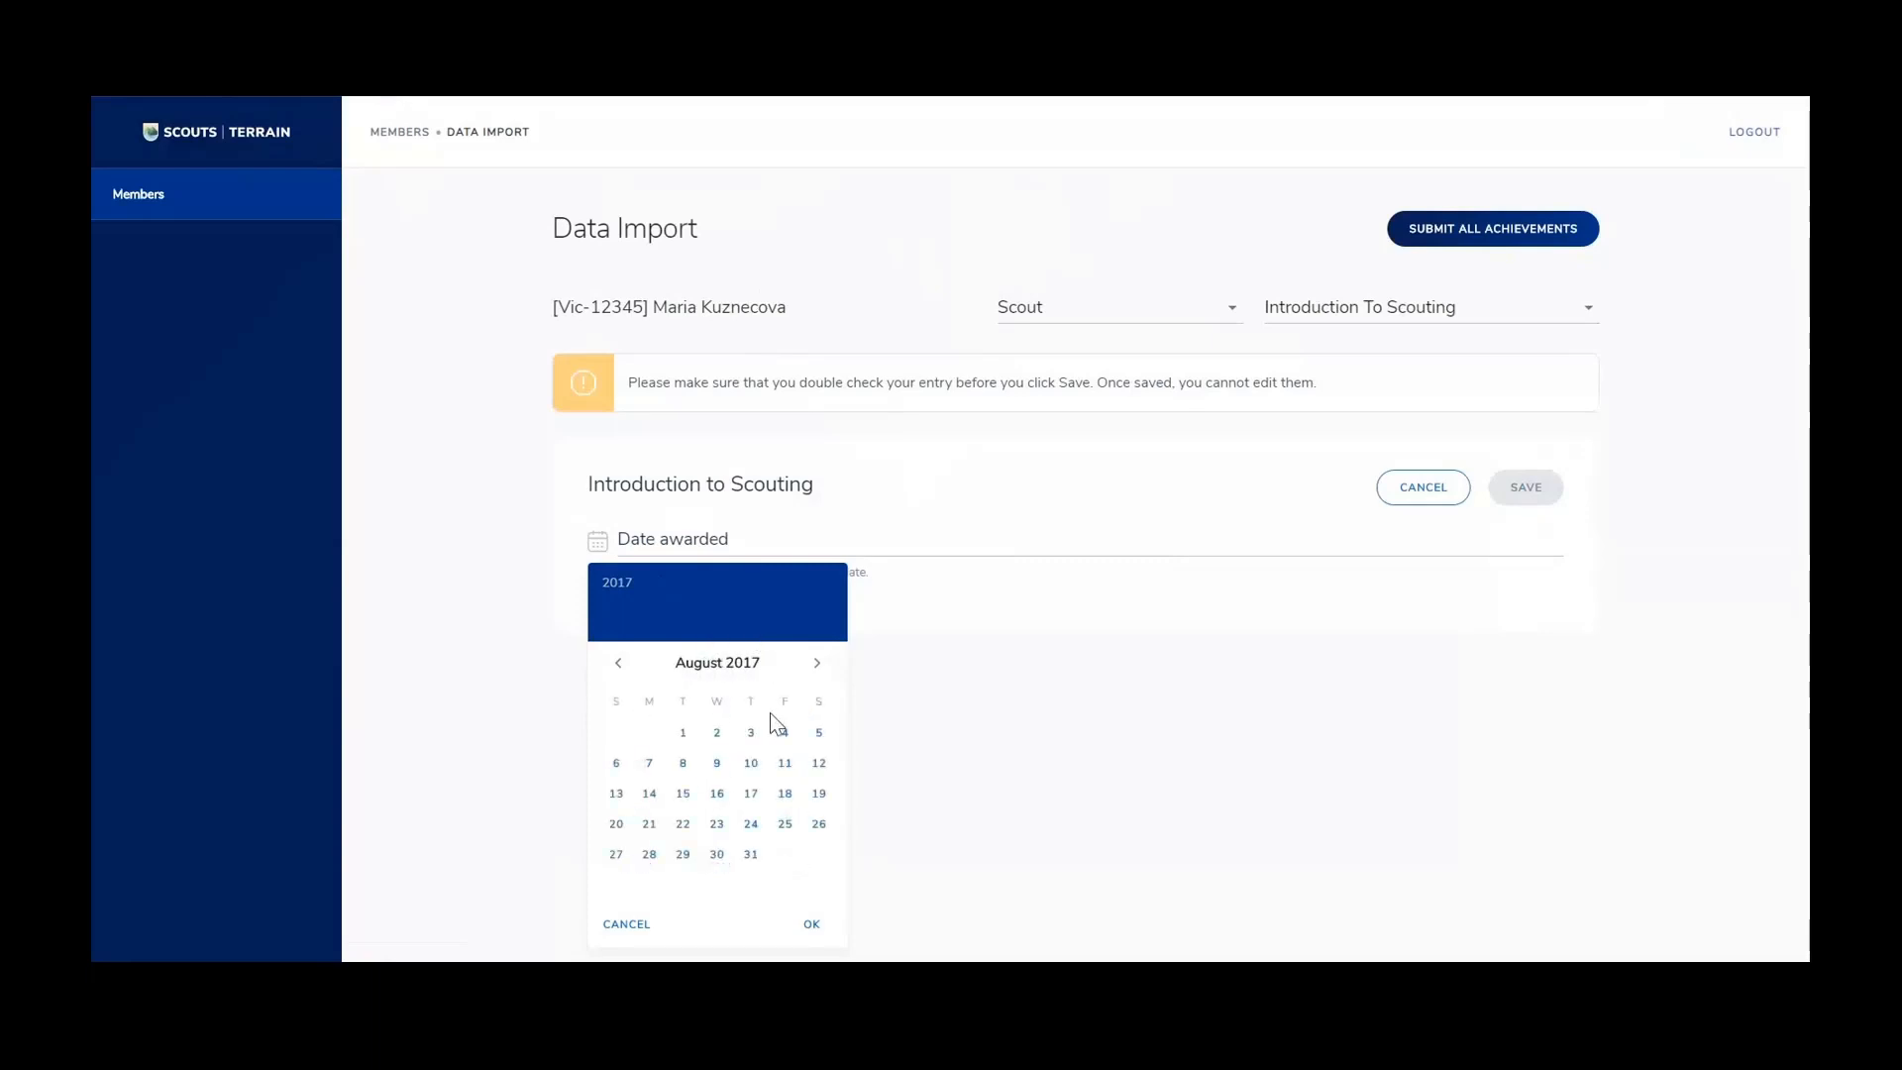
click(751, 856)
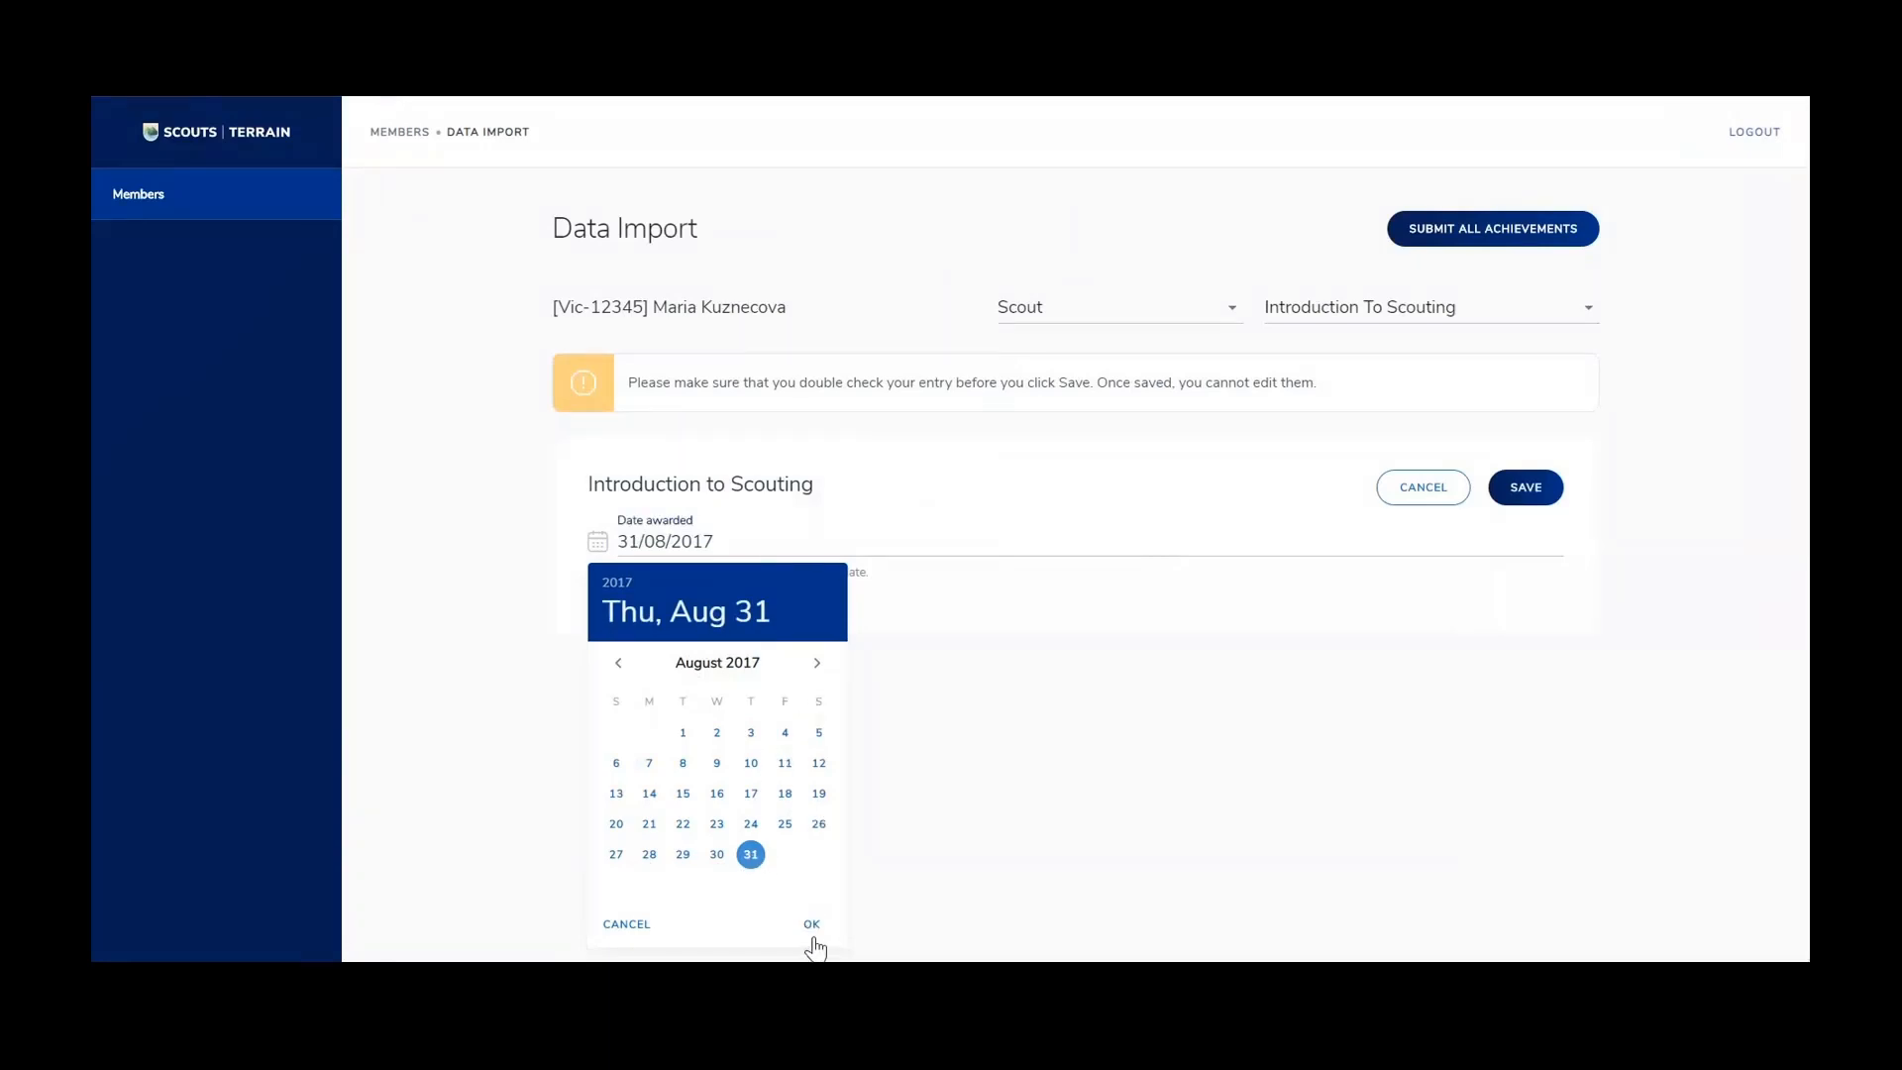
click(810, 928)
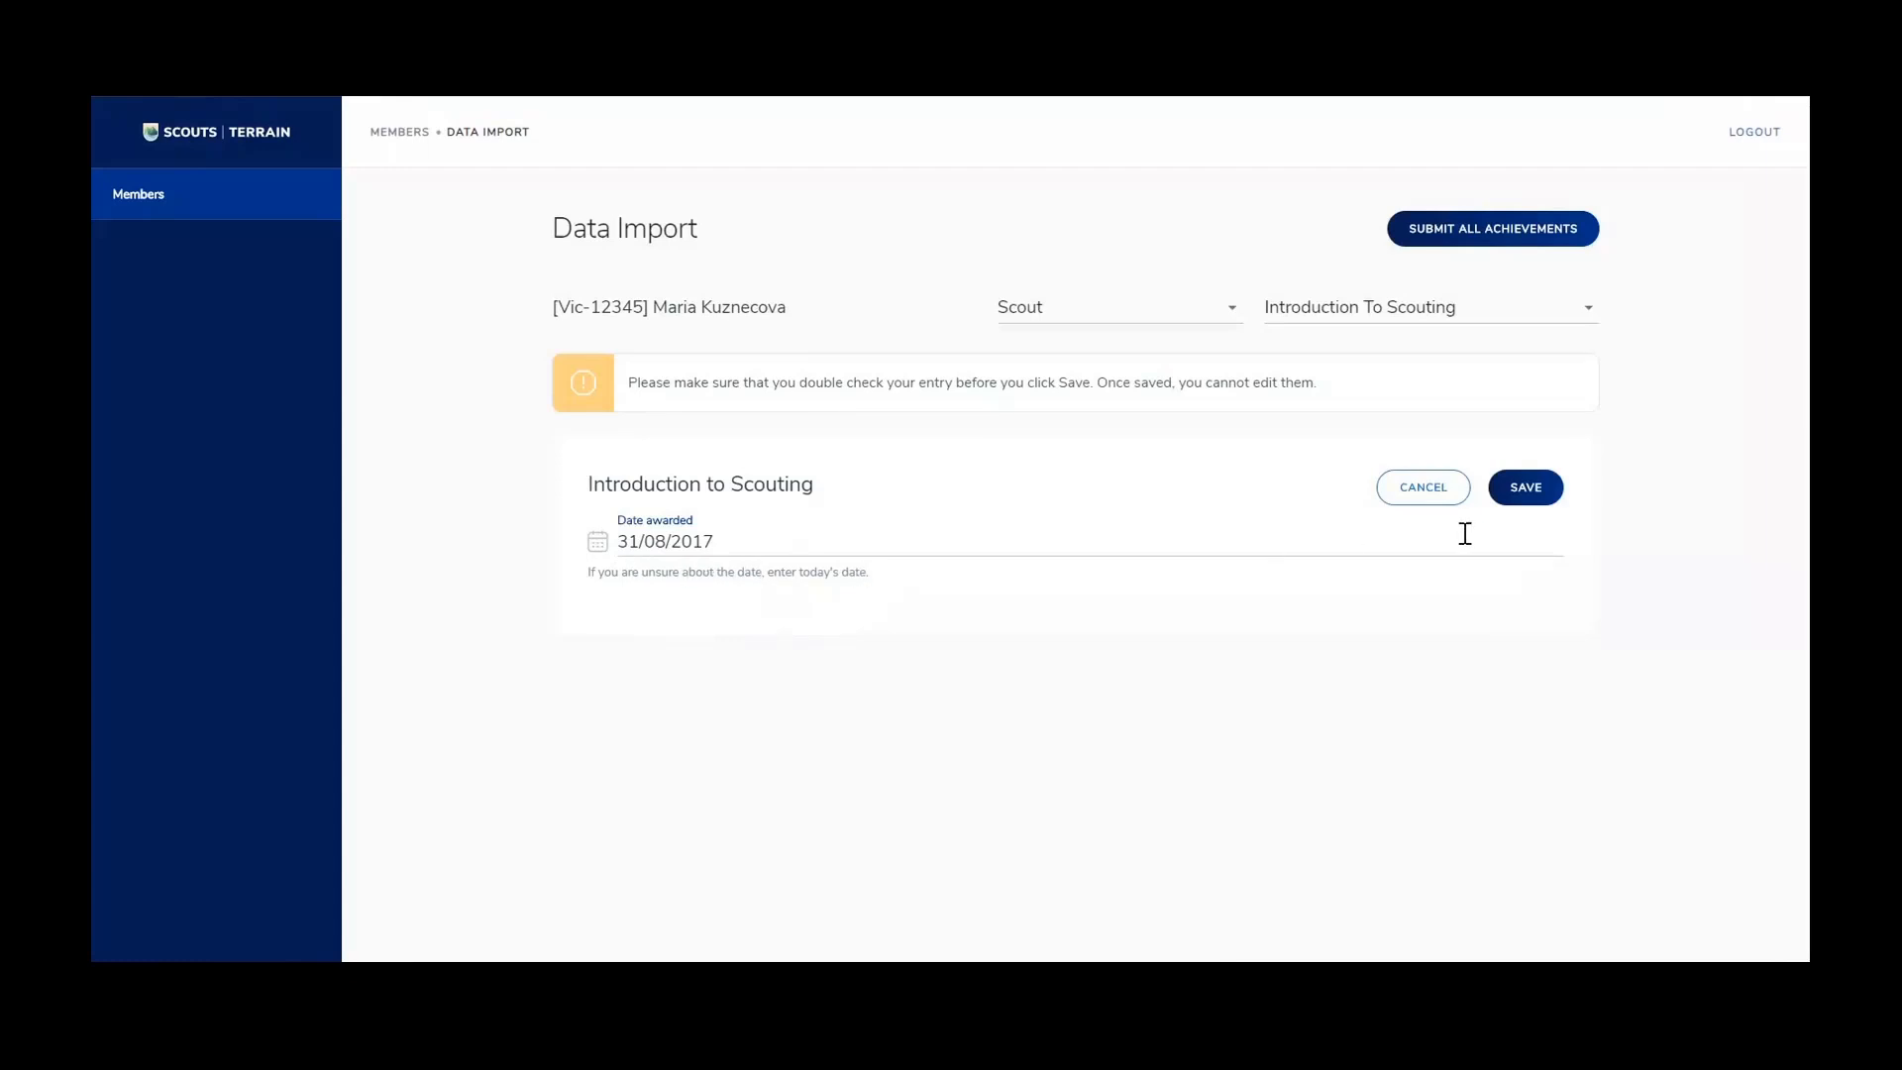
click(1547, 497)
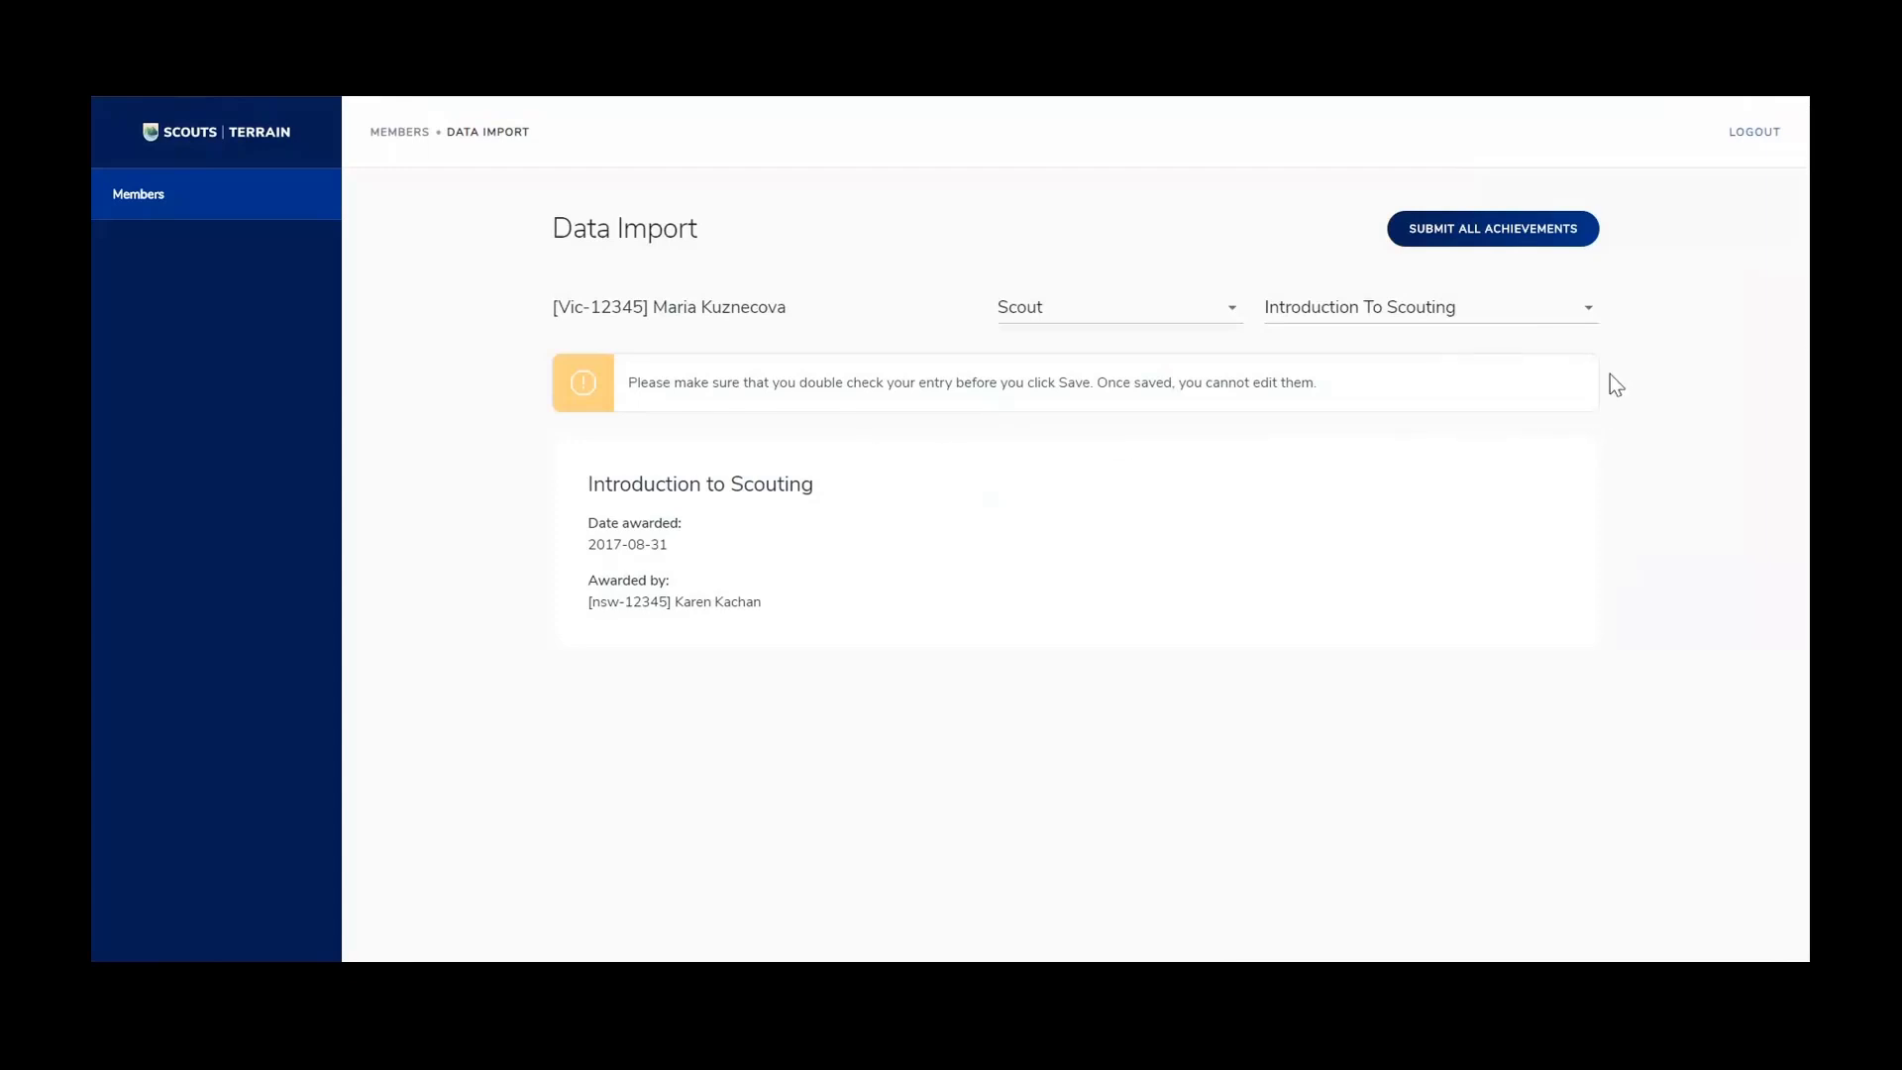
Add the Introduction to Section achievement with date awarded 31/05/2019 and save it
click(1593, 315)
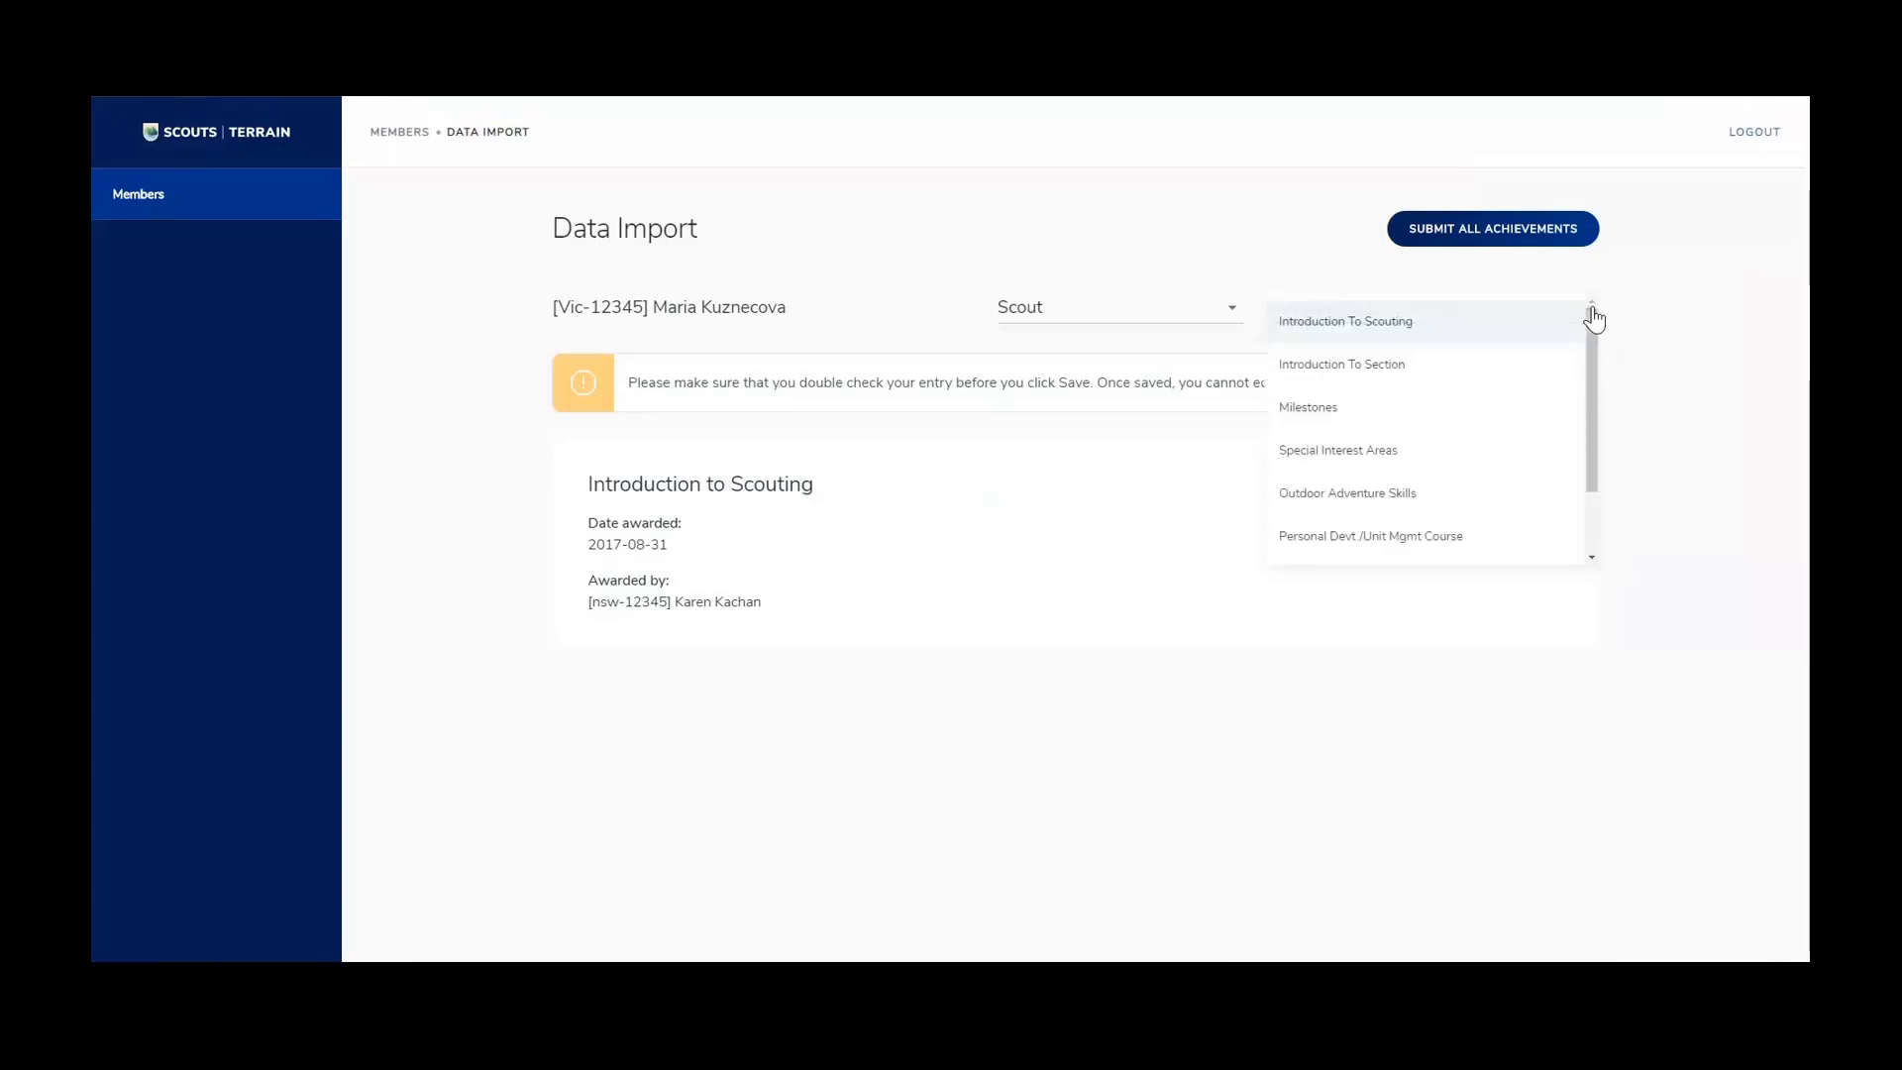
click(1513, 375)
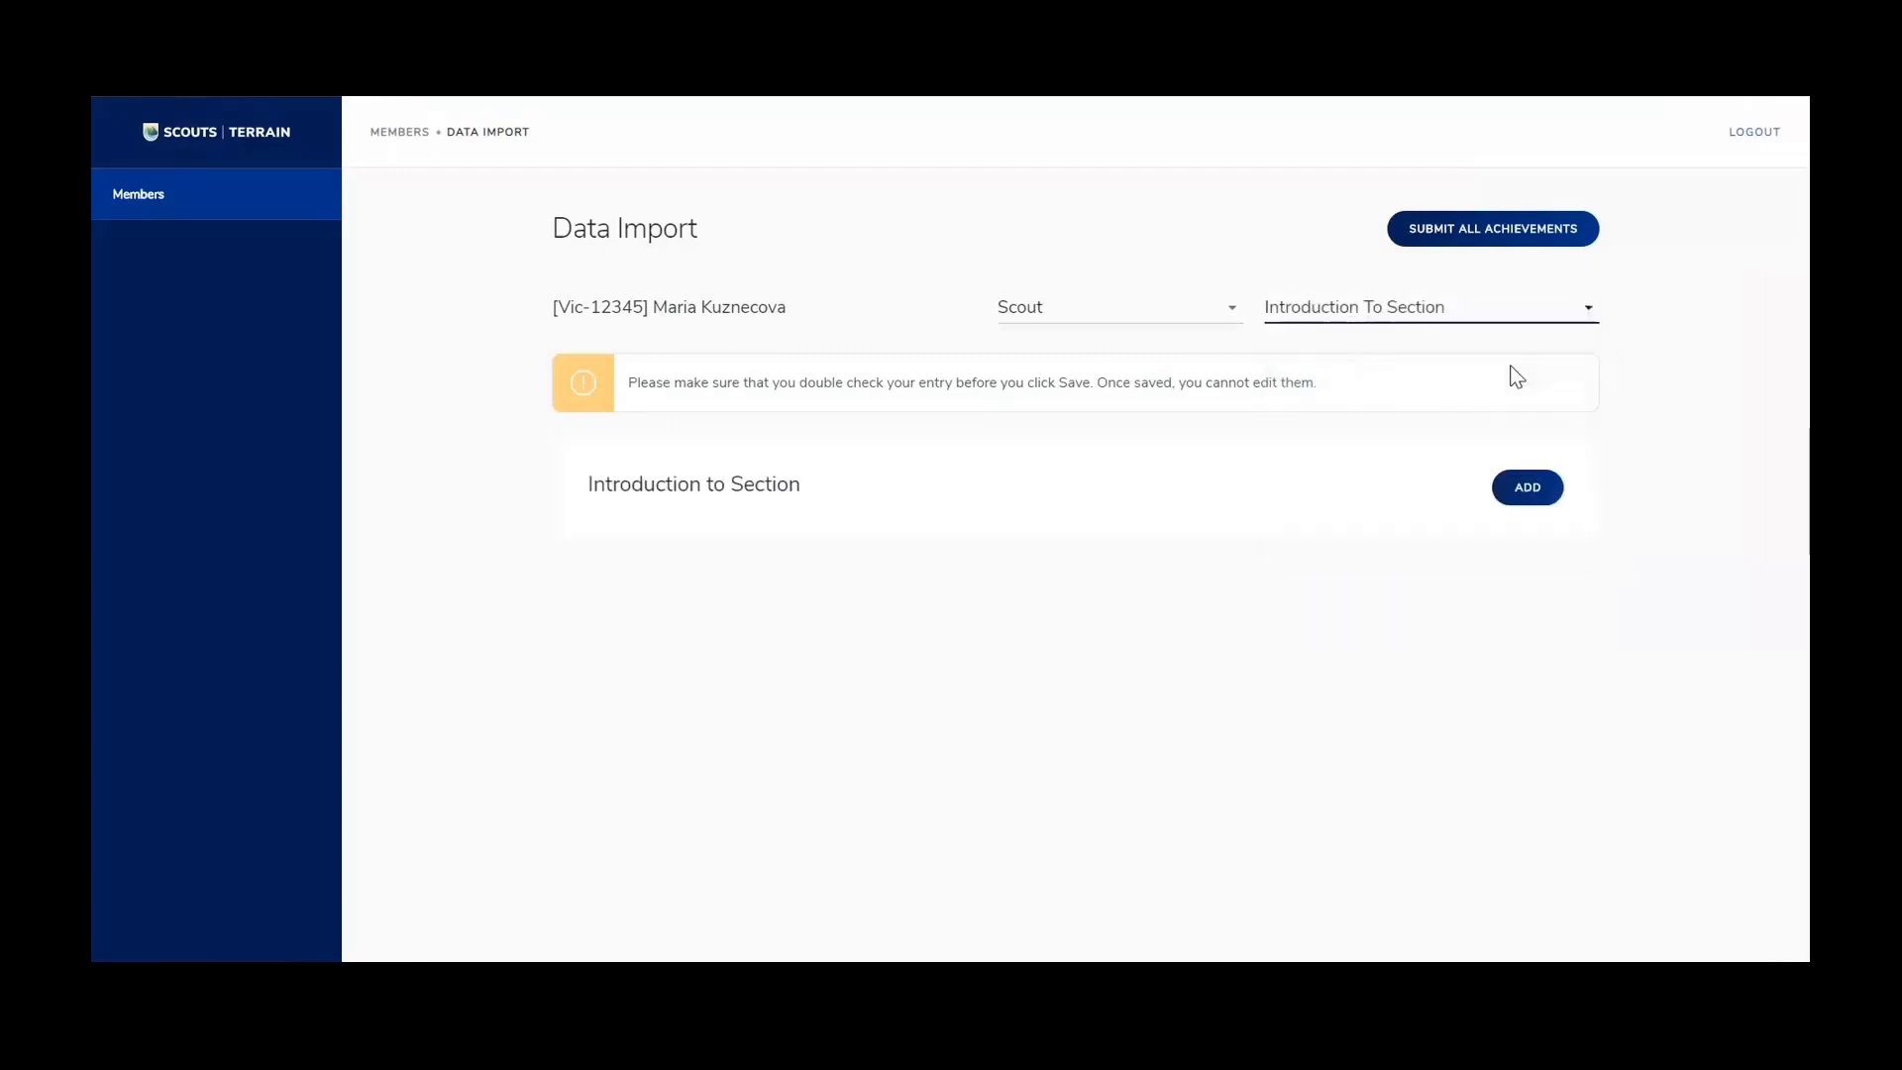
click(1532, 491)
click(721, 538)
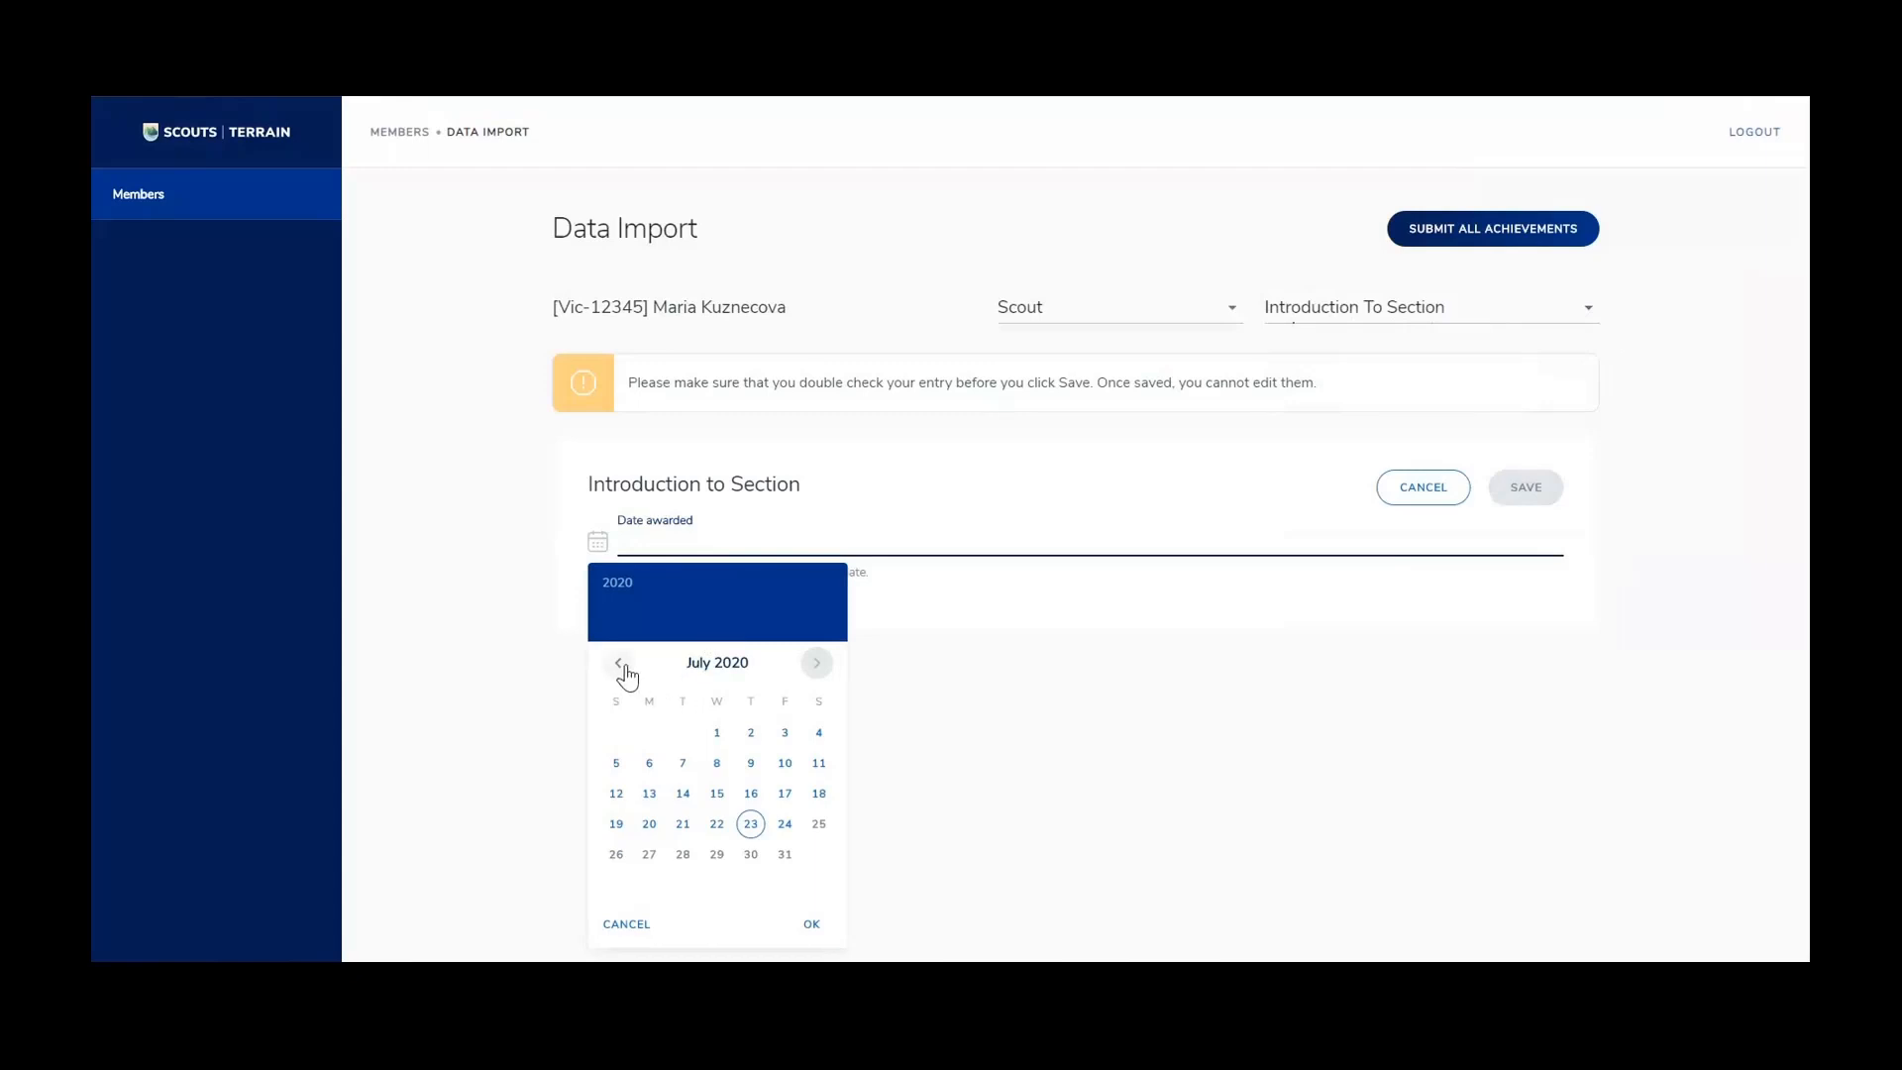
click(622, 583)
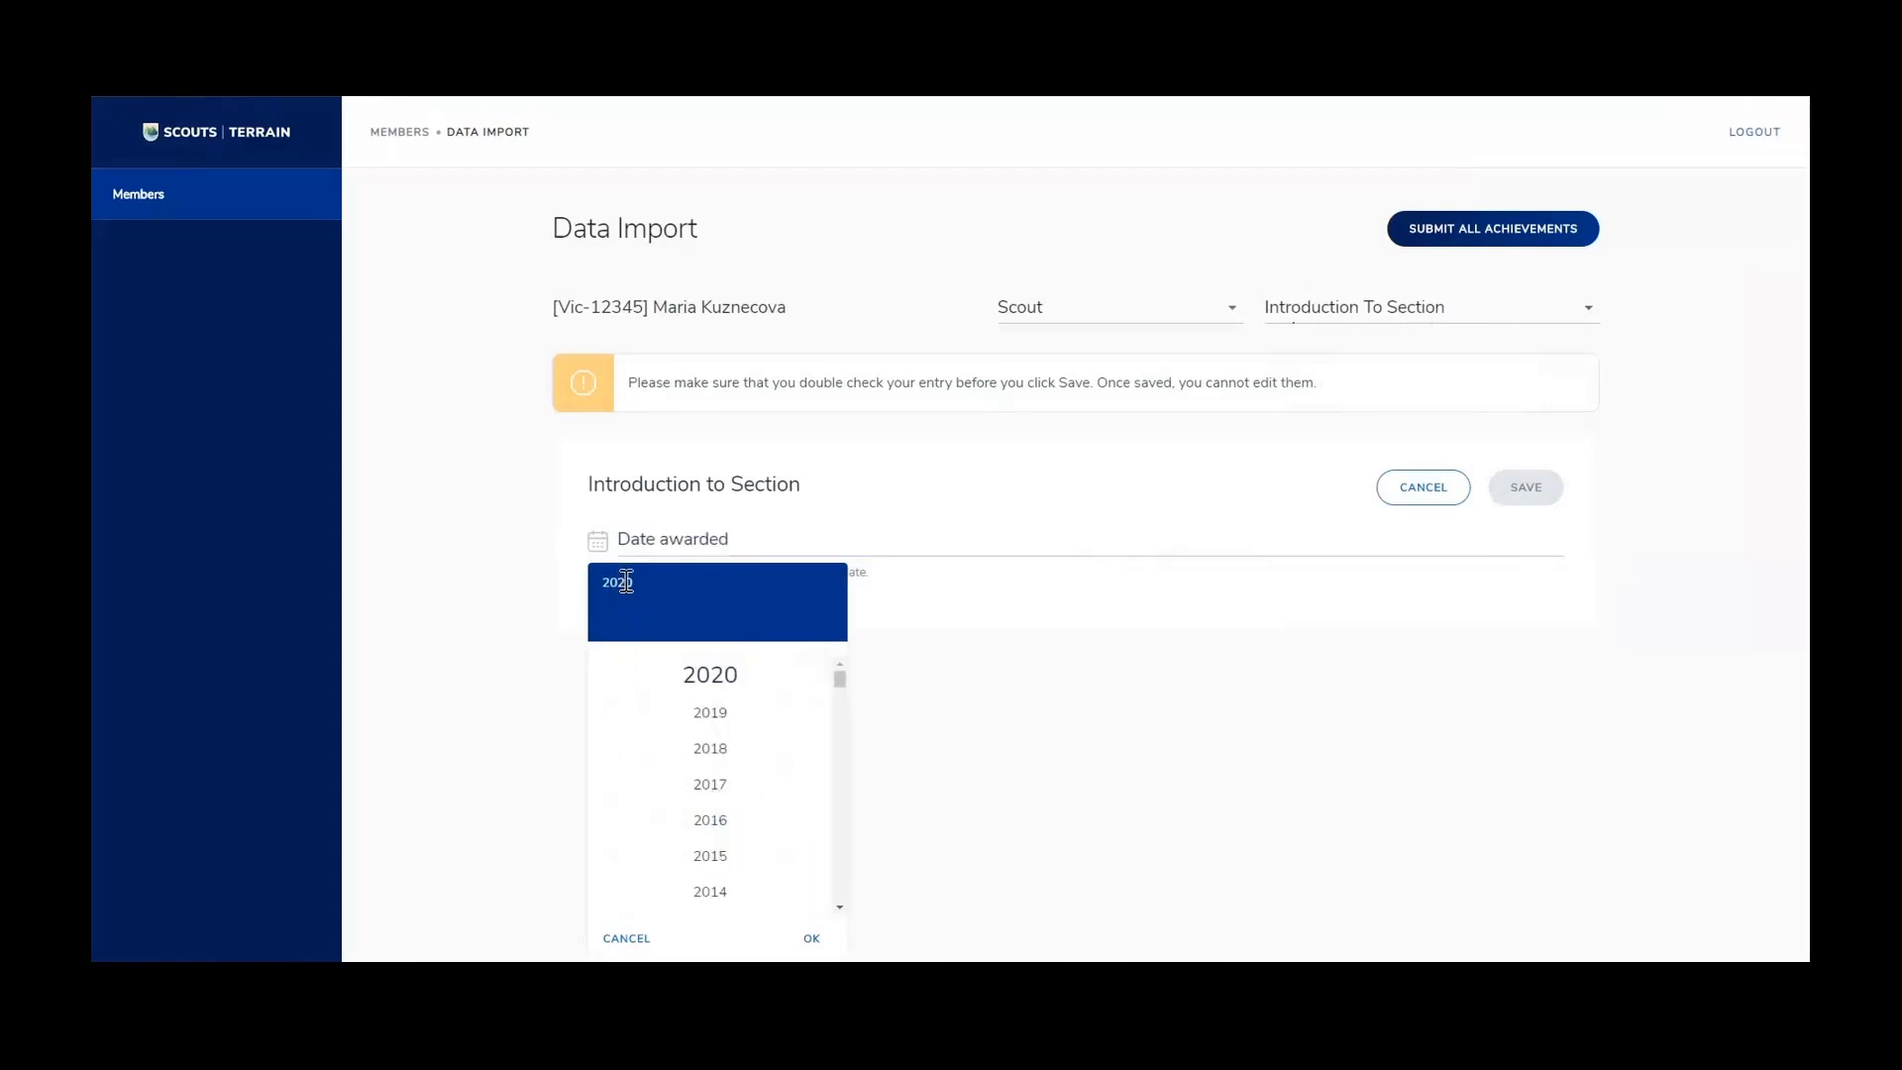
click(715, 713)
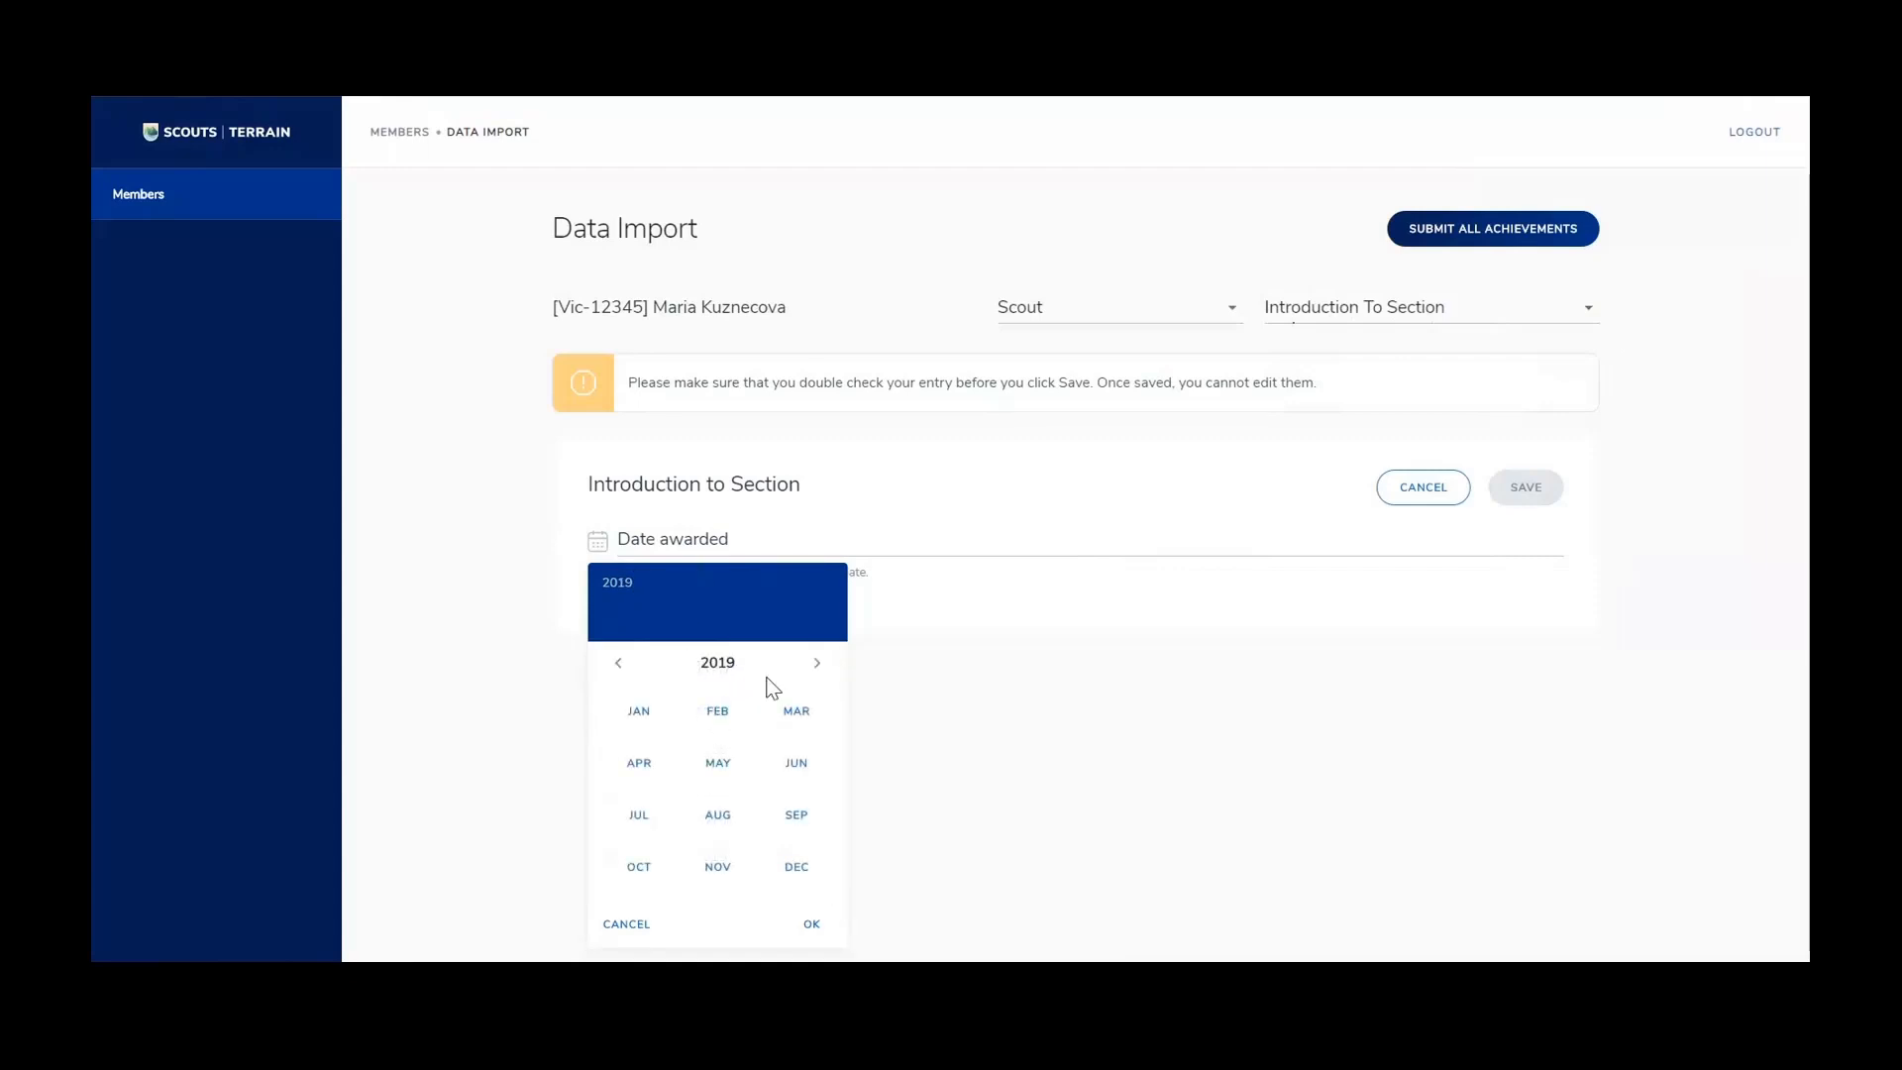
click(720, 768)
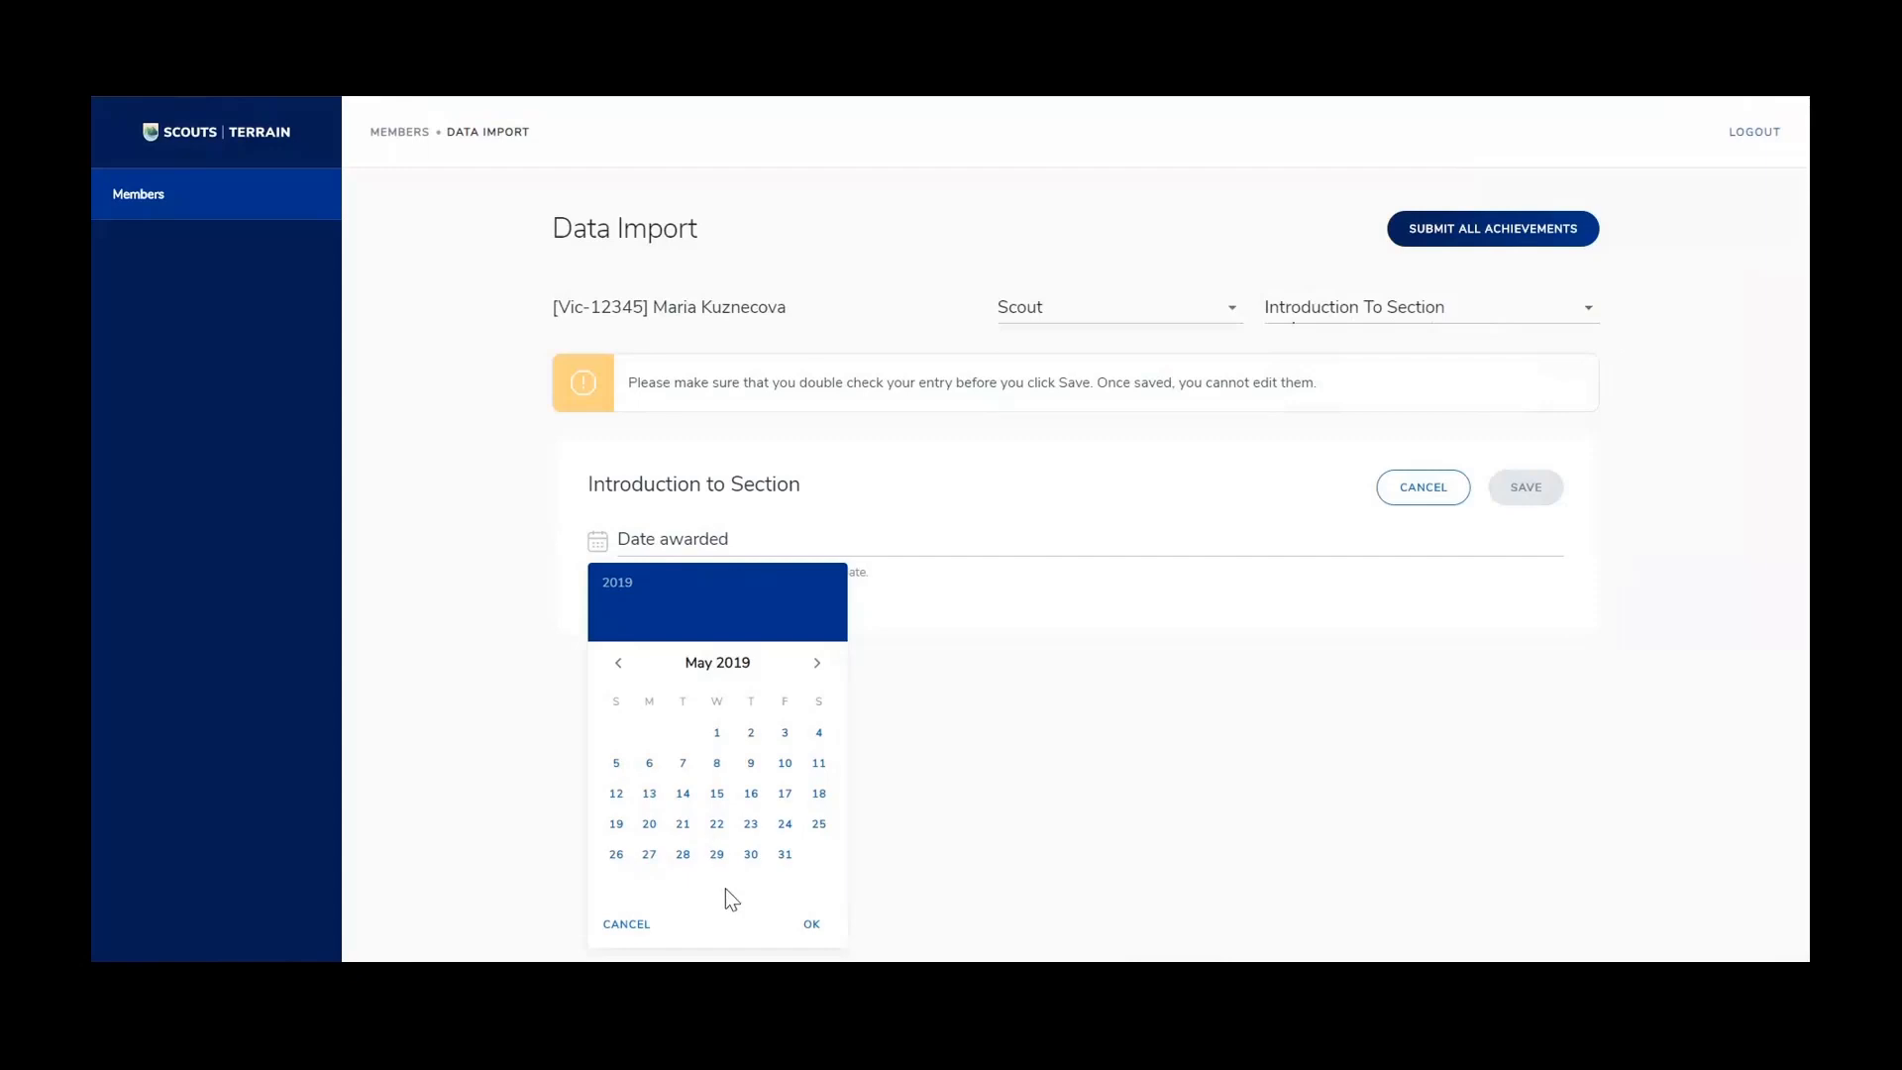
click(785, 854)
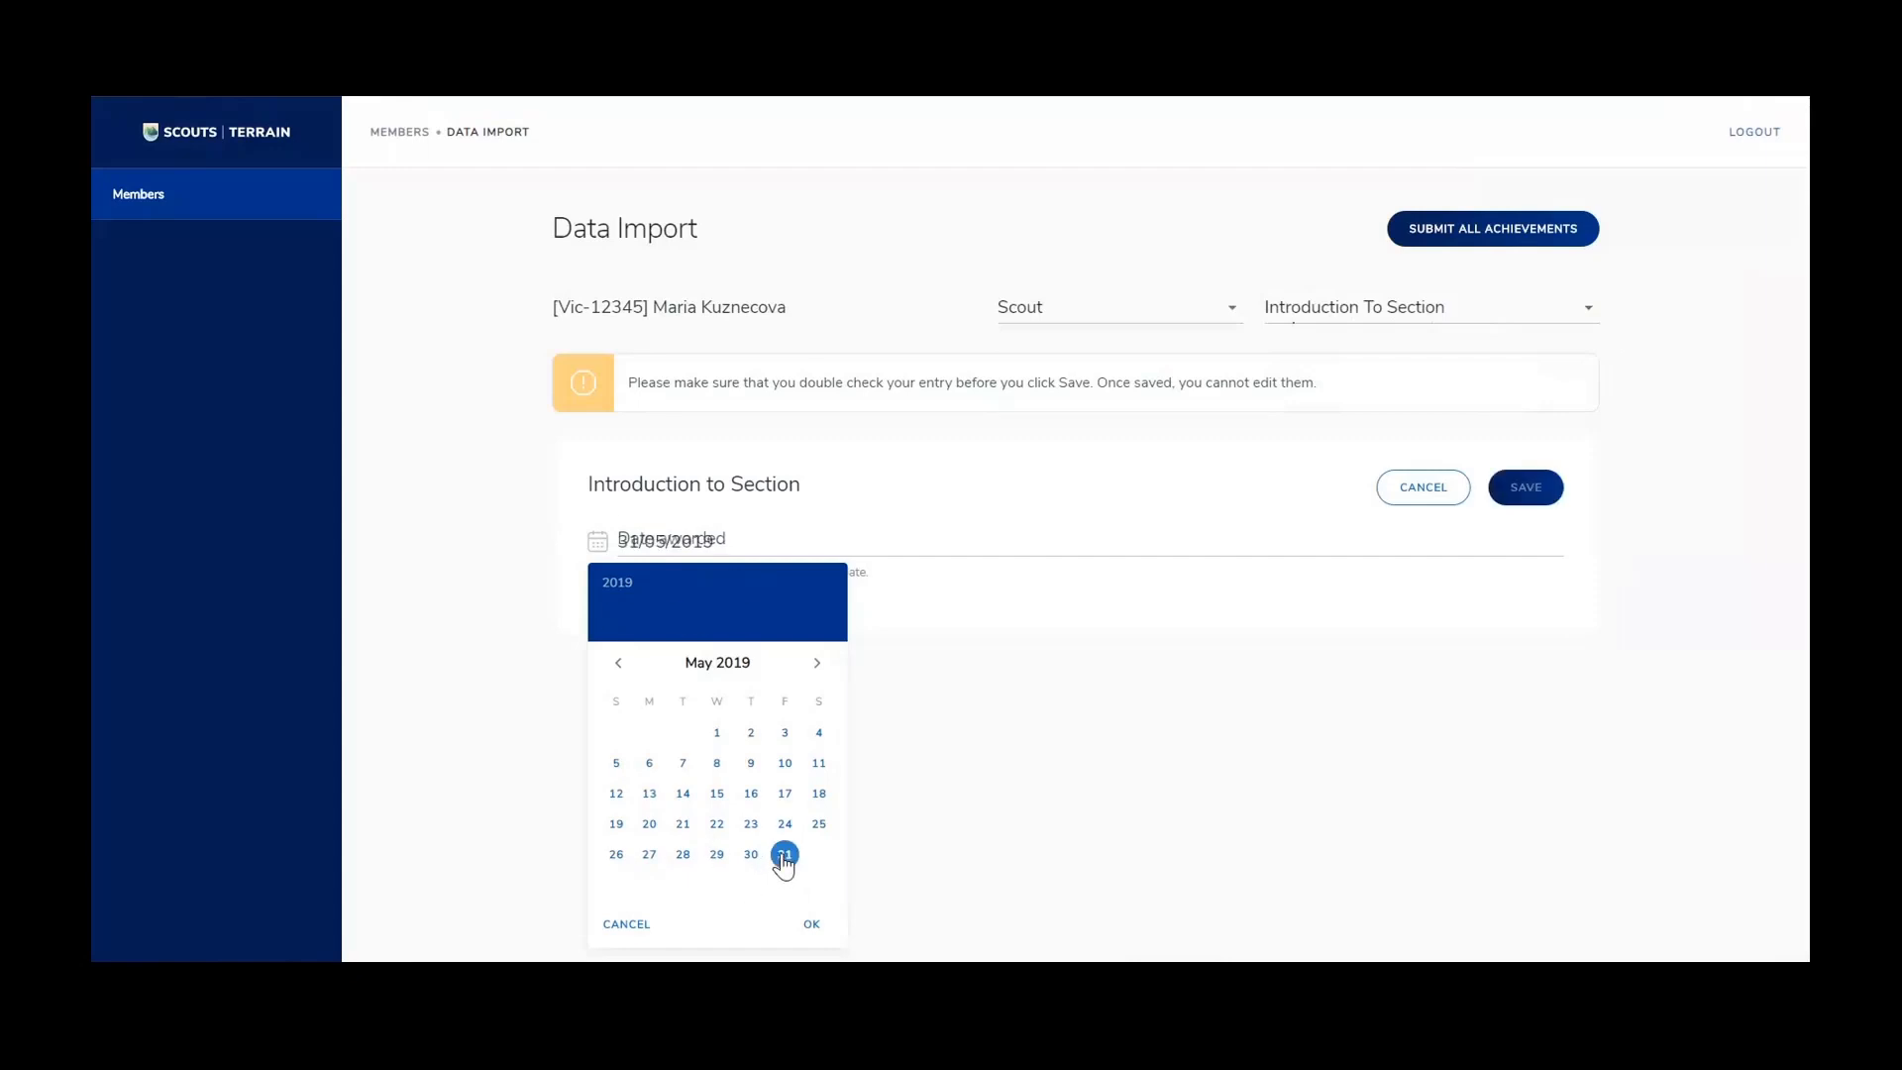
click(815, 926)
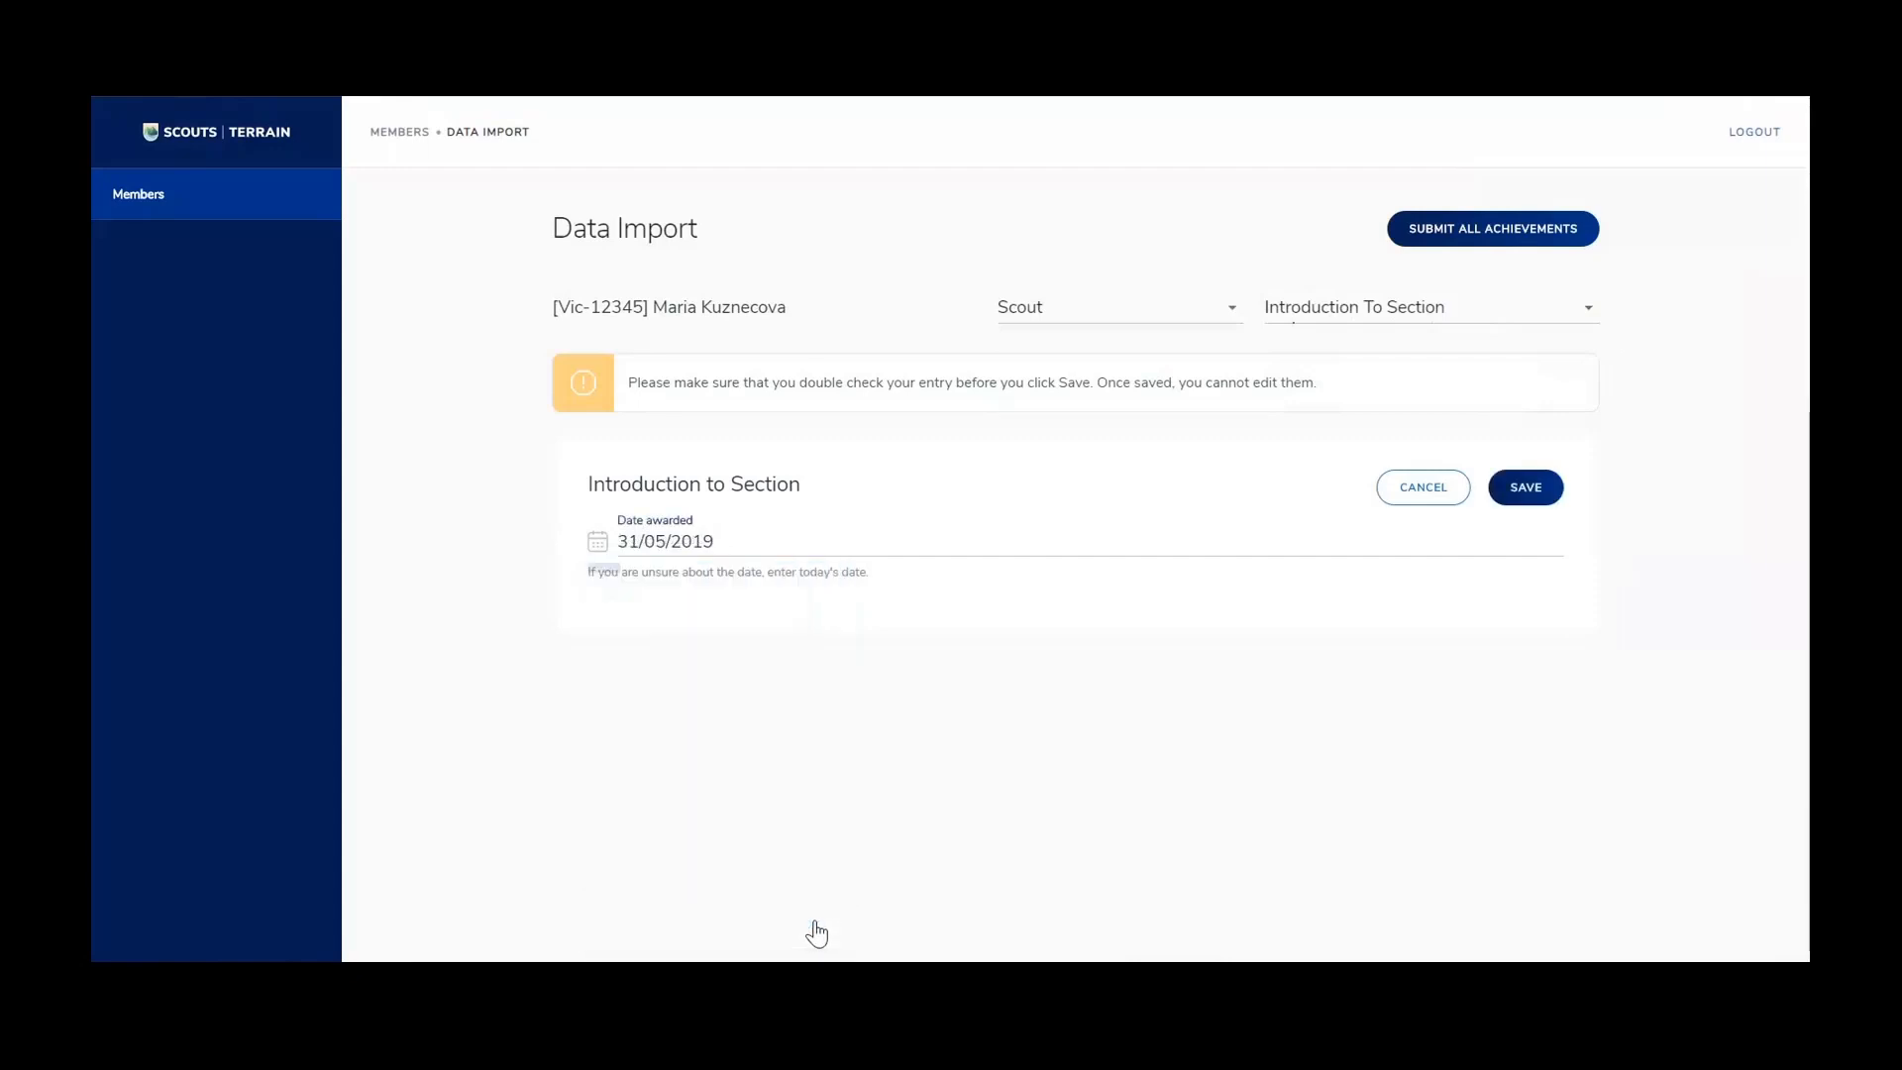
click(1553, 492)
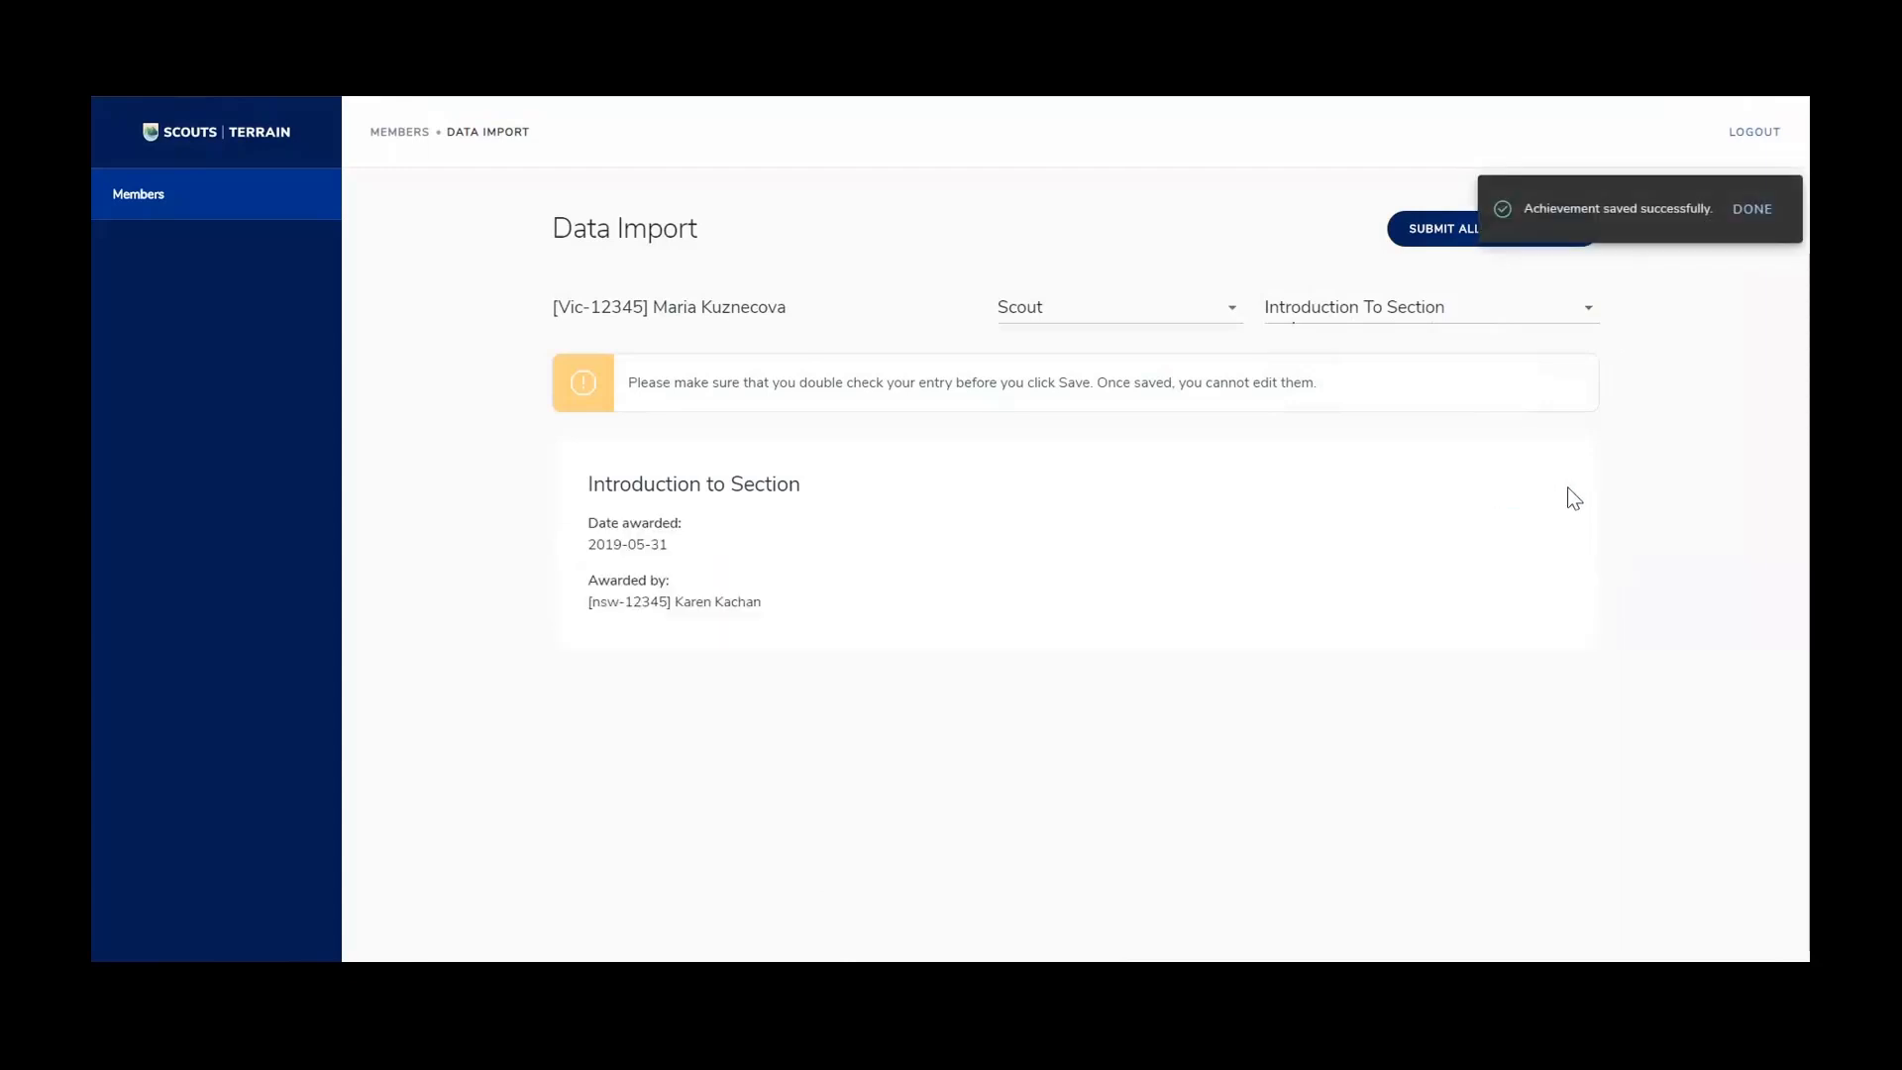
Switch to the Milestones achievements and start a Milestone 1 entry with the status Awarded
click(1571, 313)
click(1480, 424)
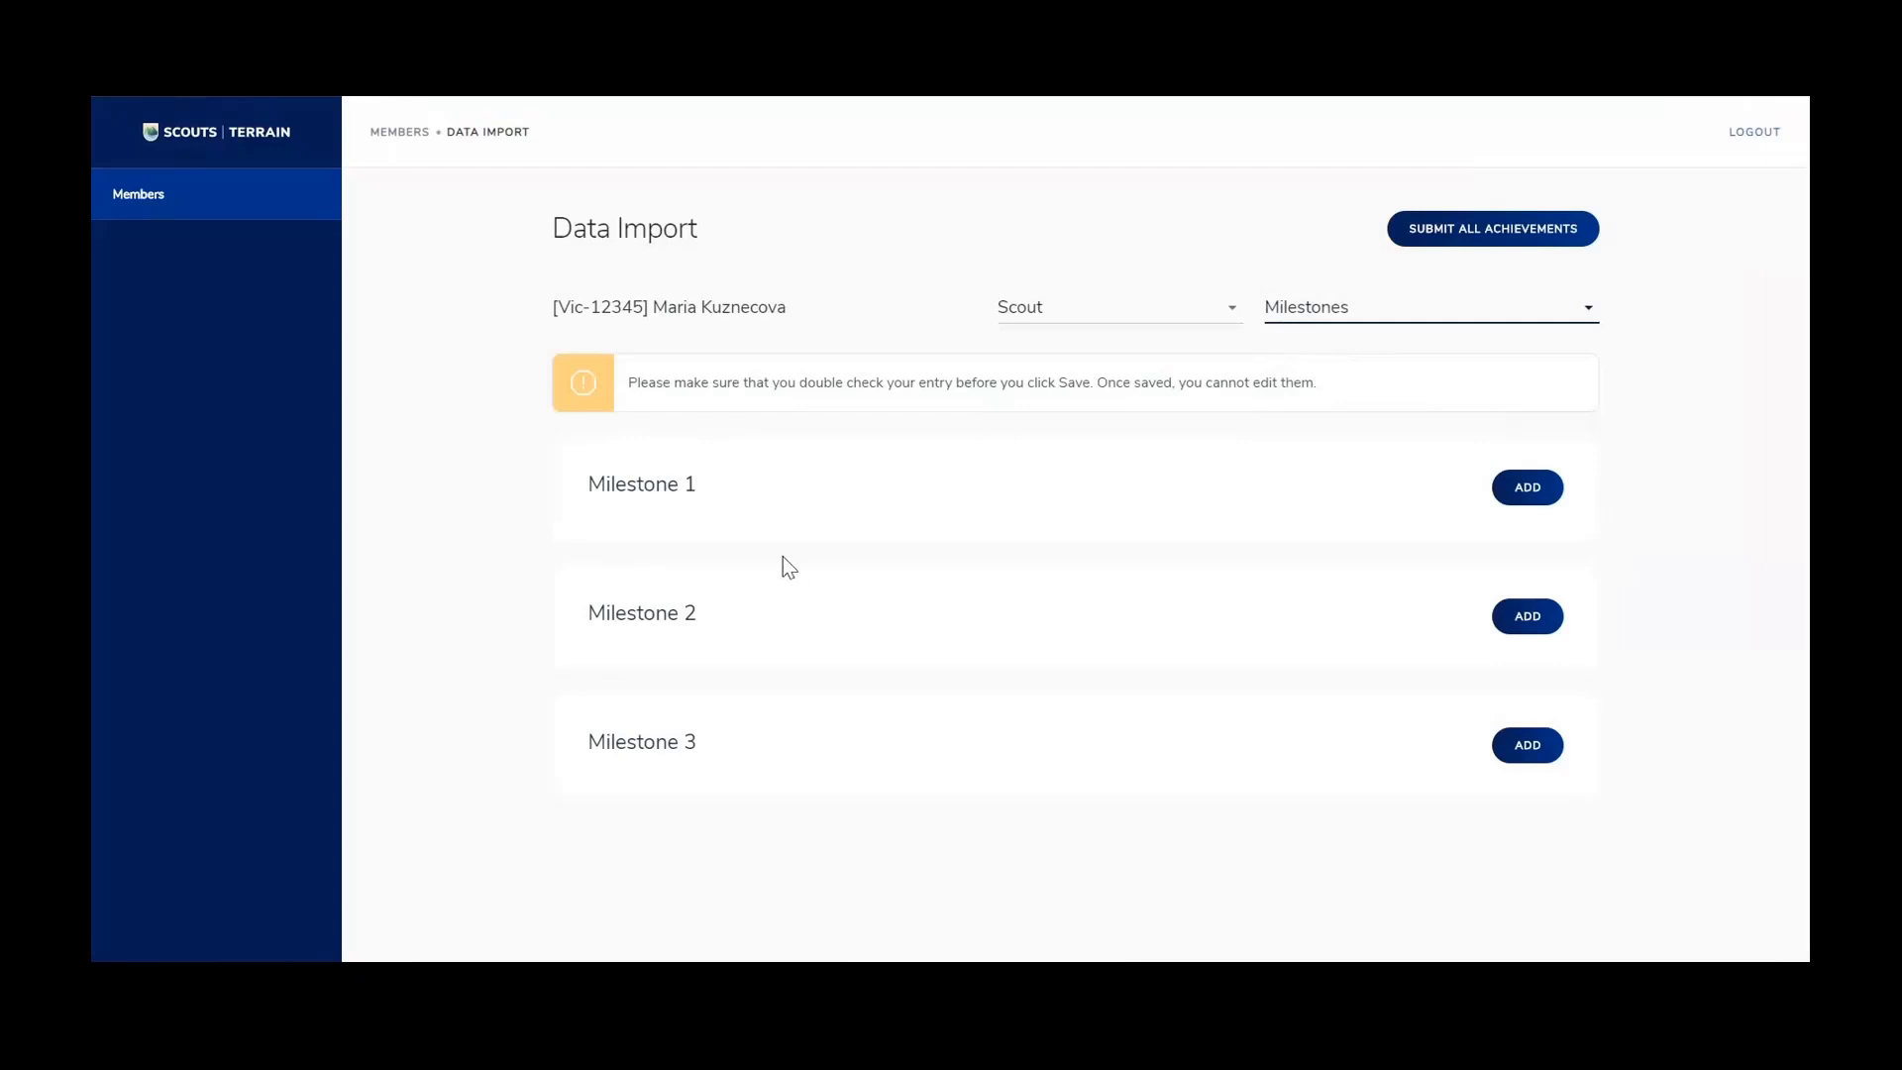
click(1519, 495)
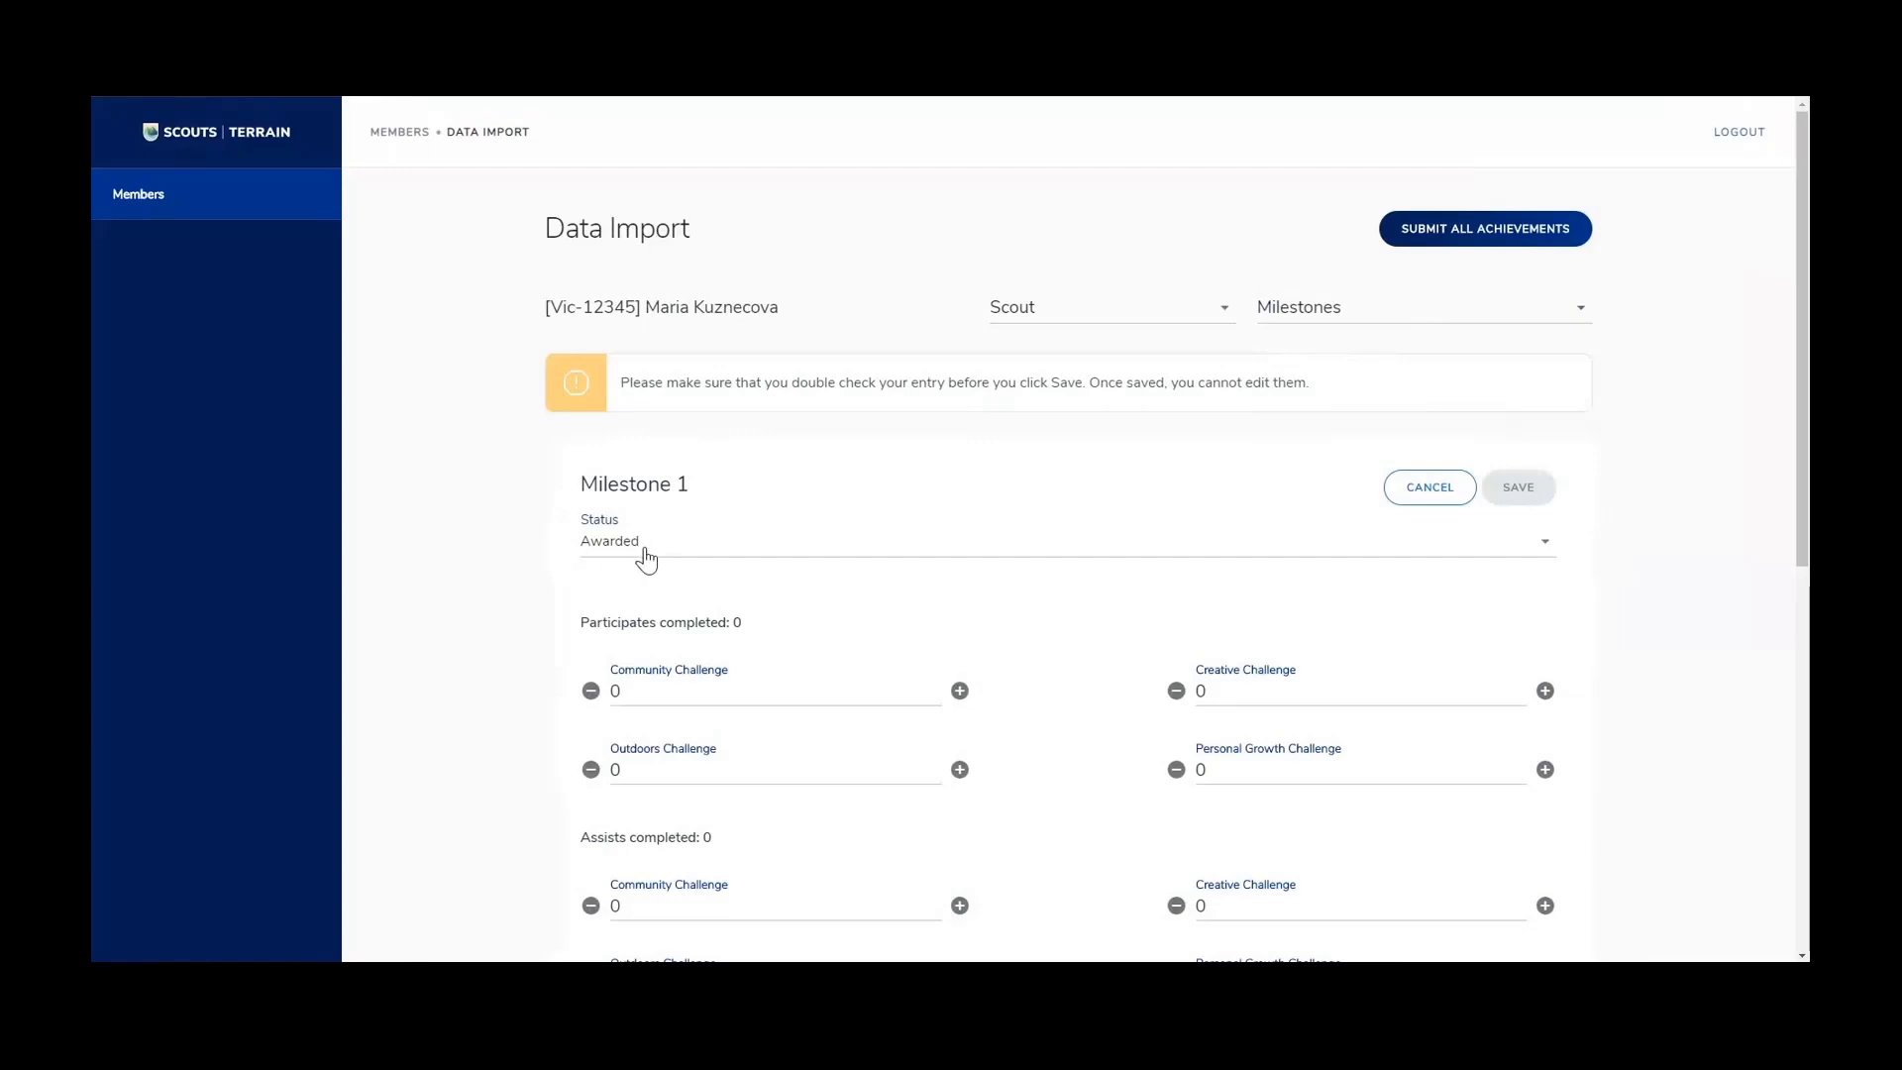
click(1545, 550)
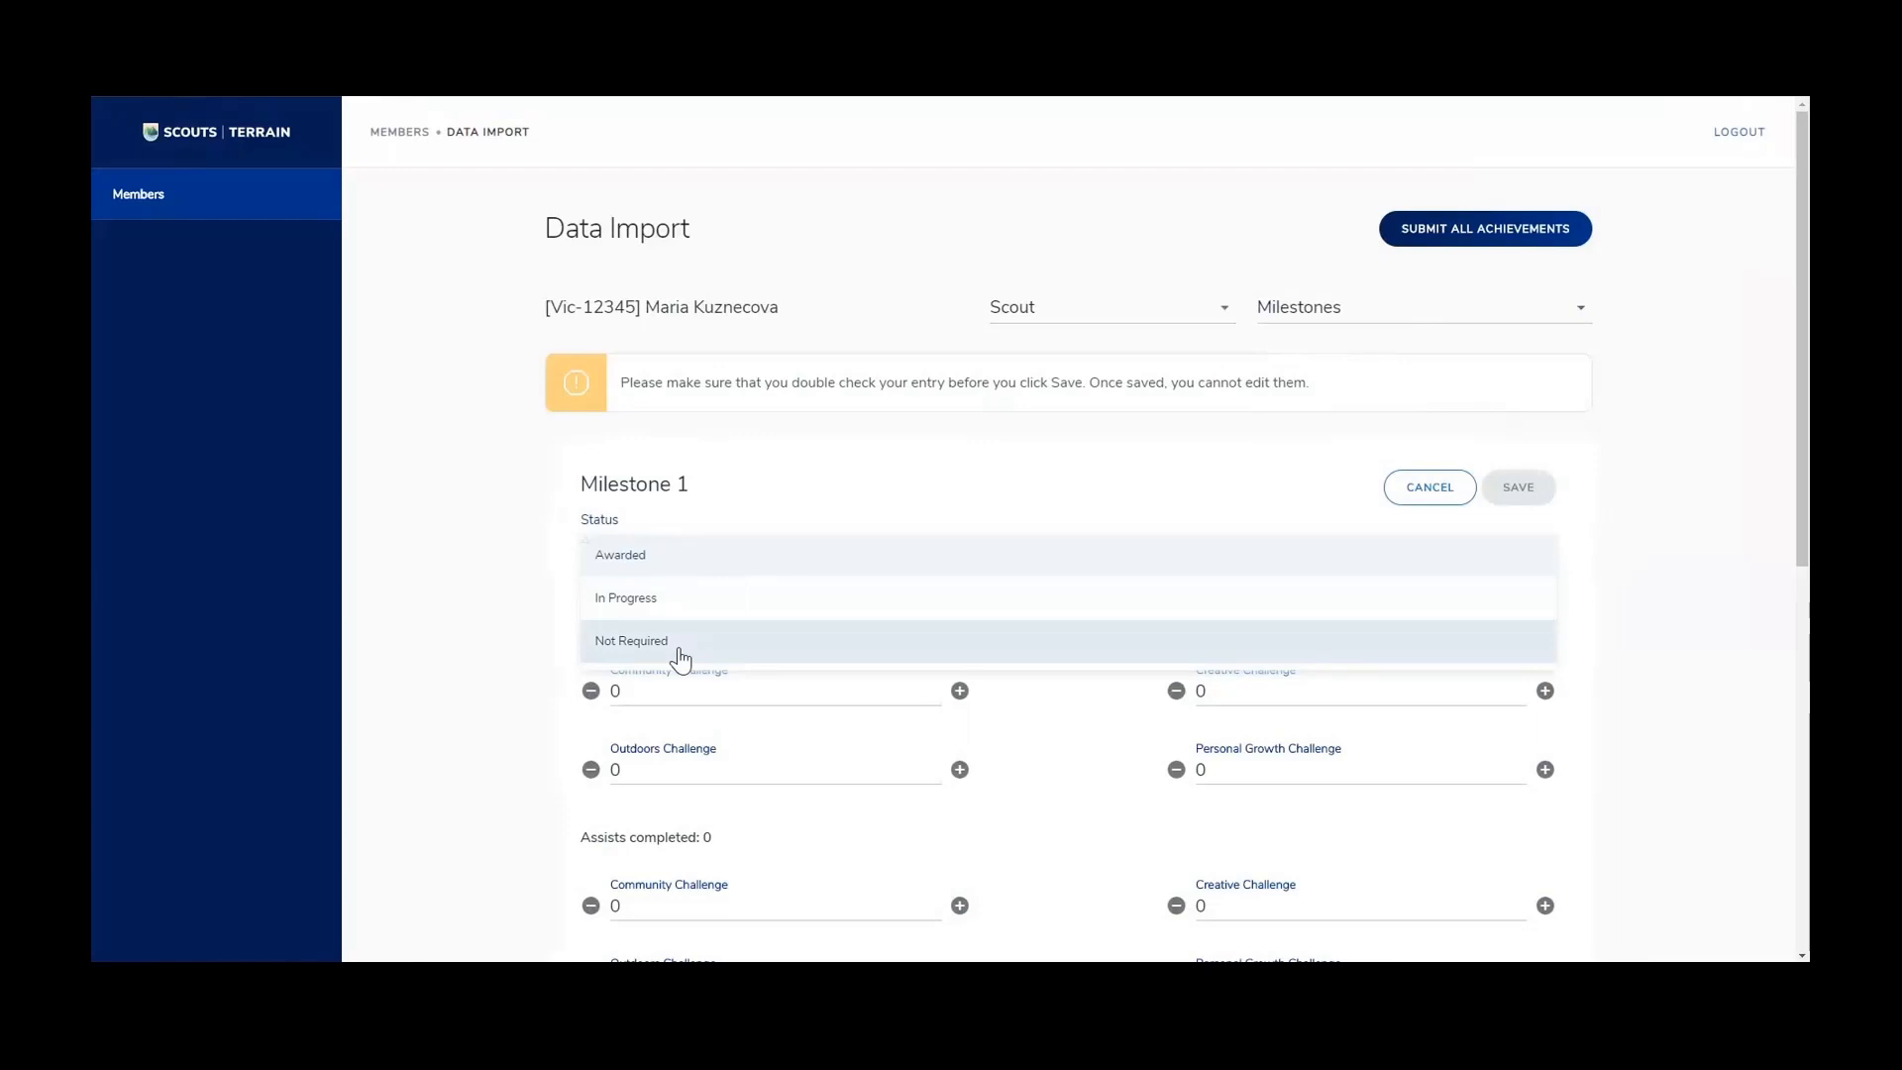
click(637, 562)
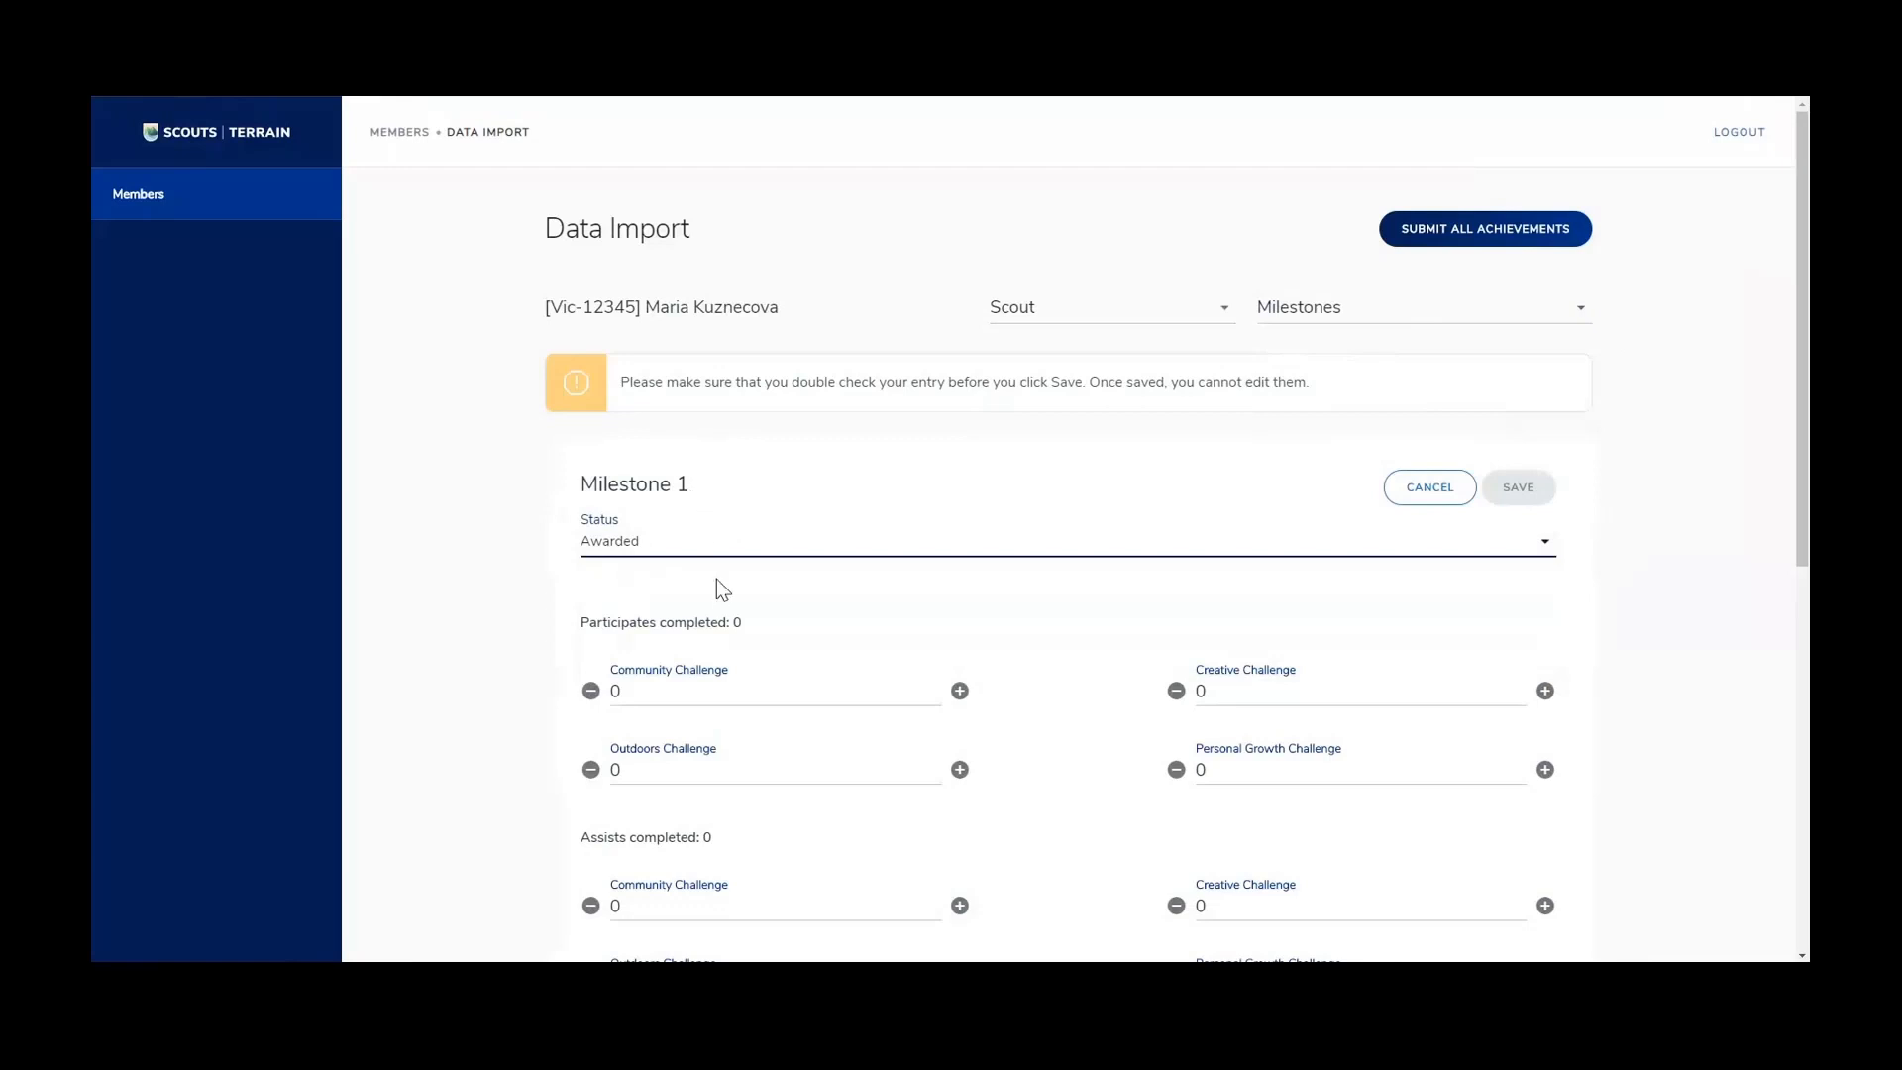
Set Milestone 1's participates to 6 each for the Community, Outdoors, Creative and Personal Growth challenges
scroll(723, 590, down, 1)
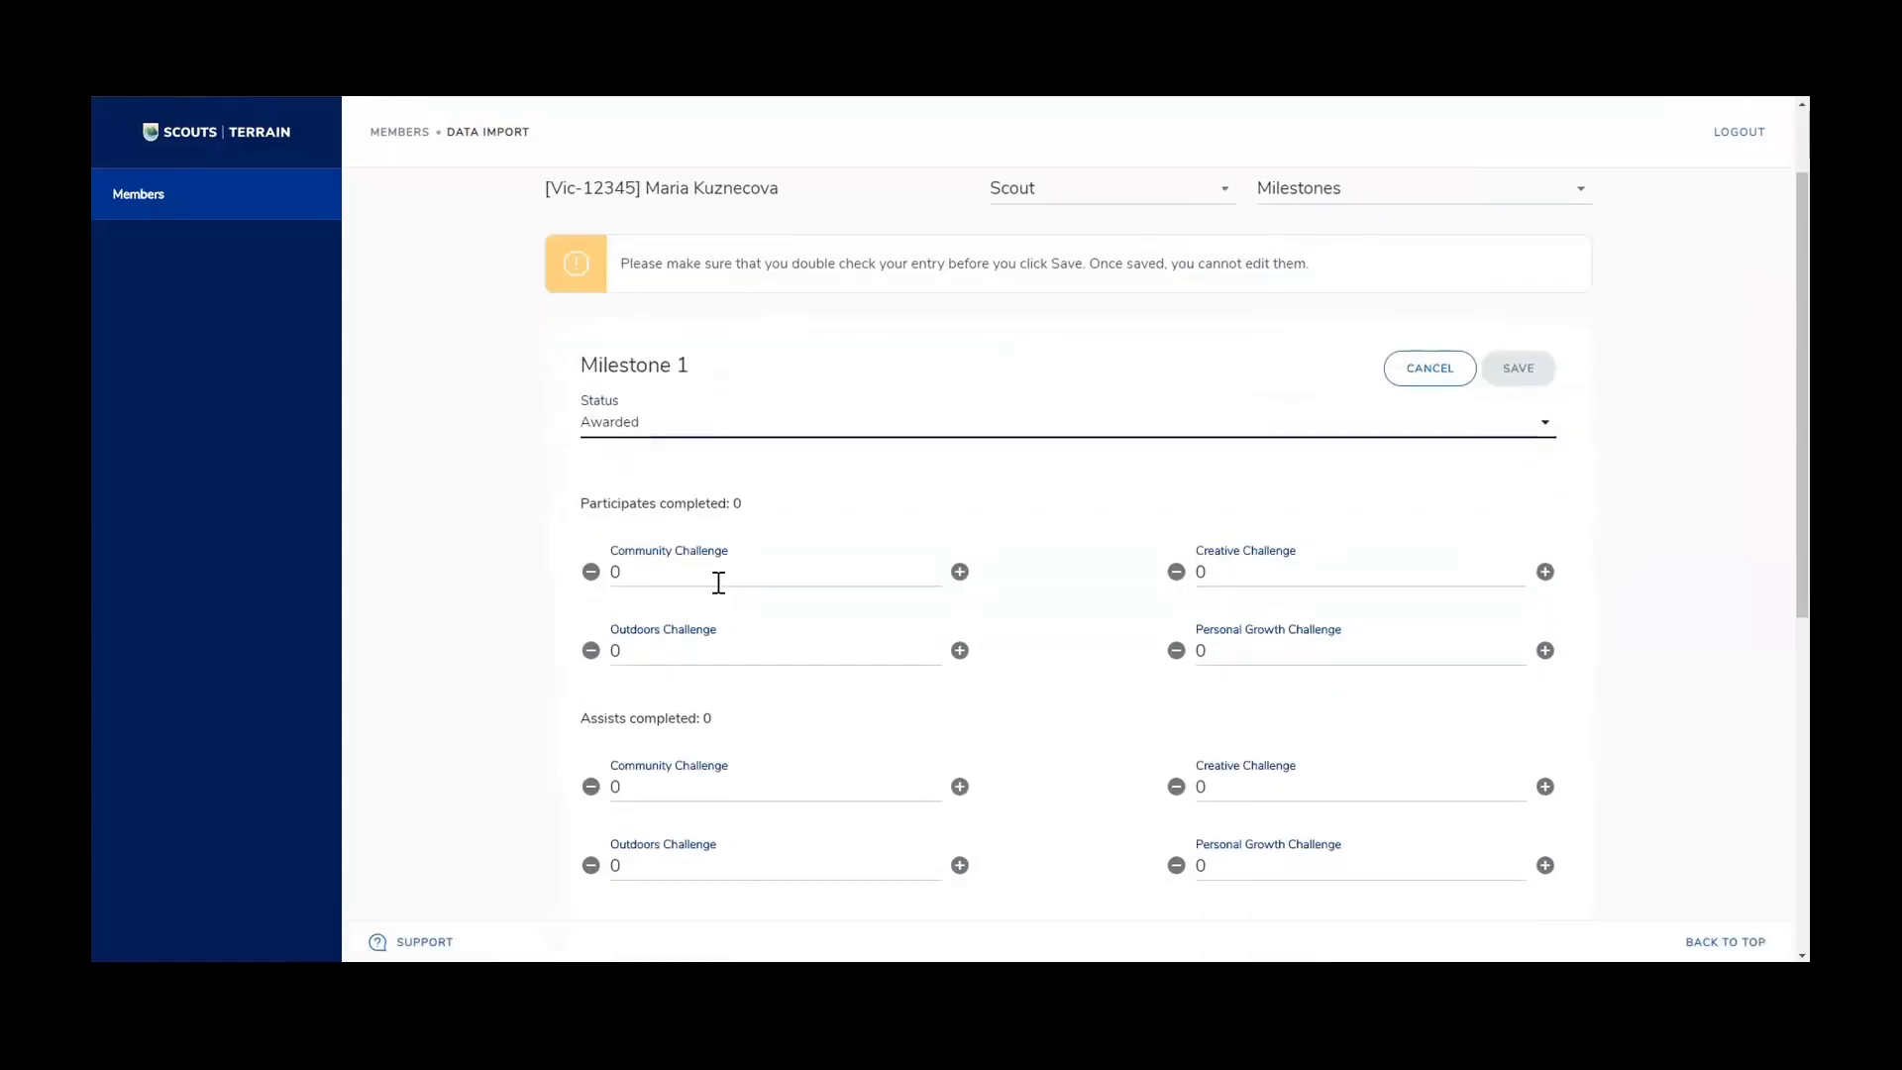
click(959, 571)
click(959, 571)
click(959, 572)
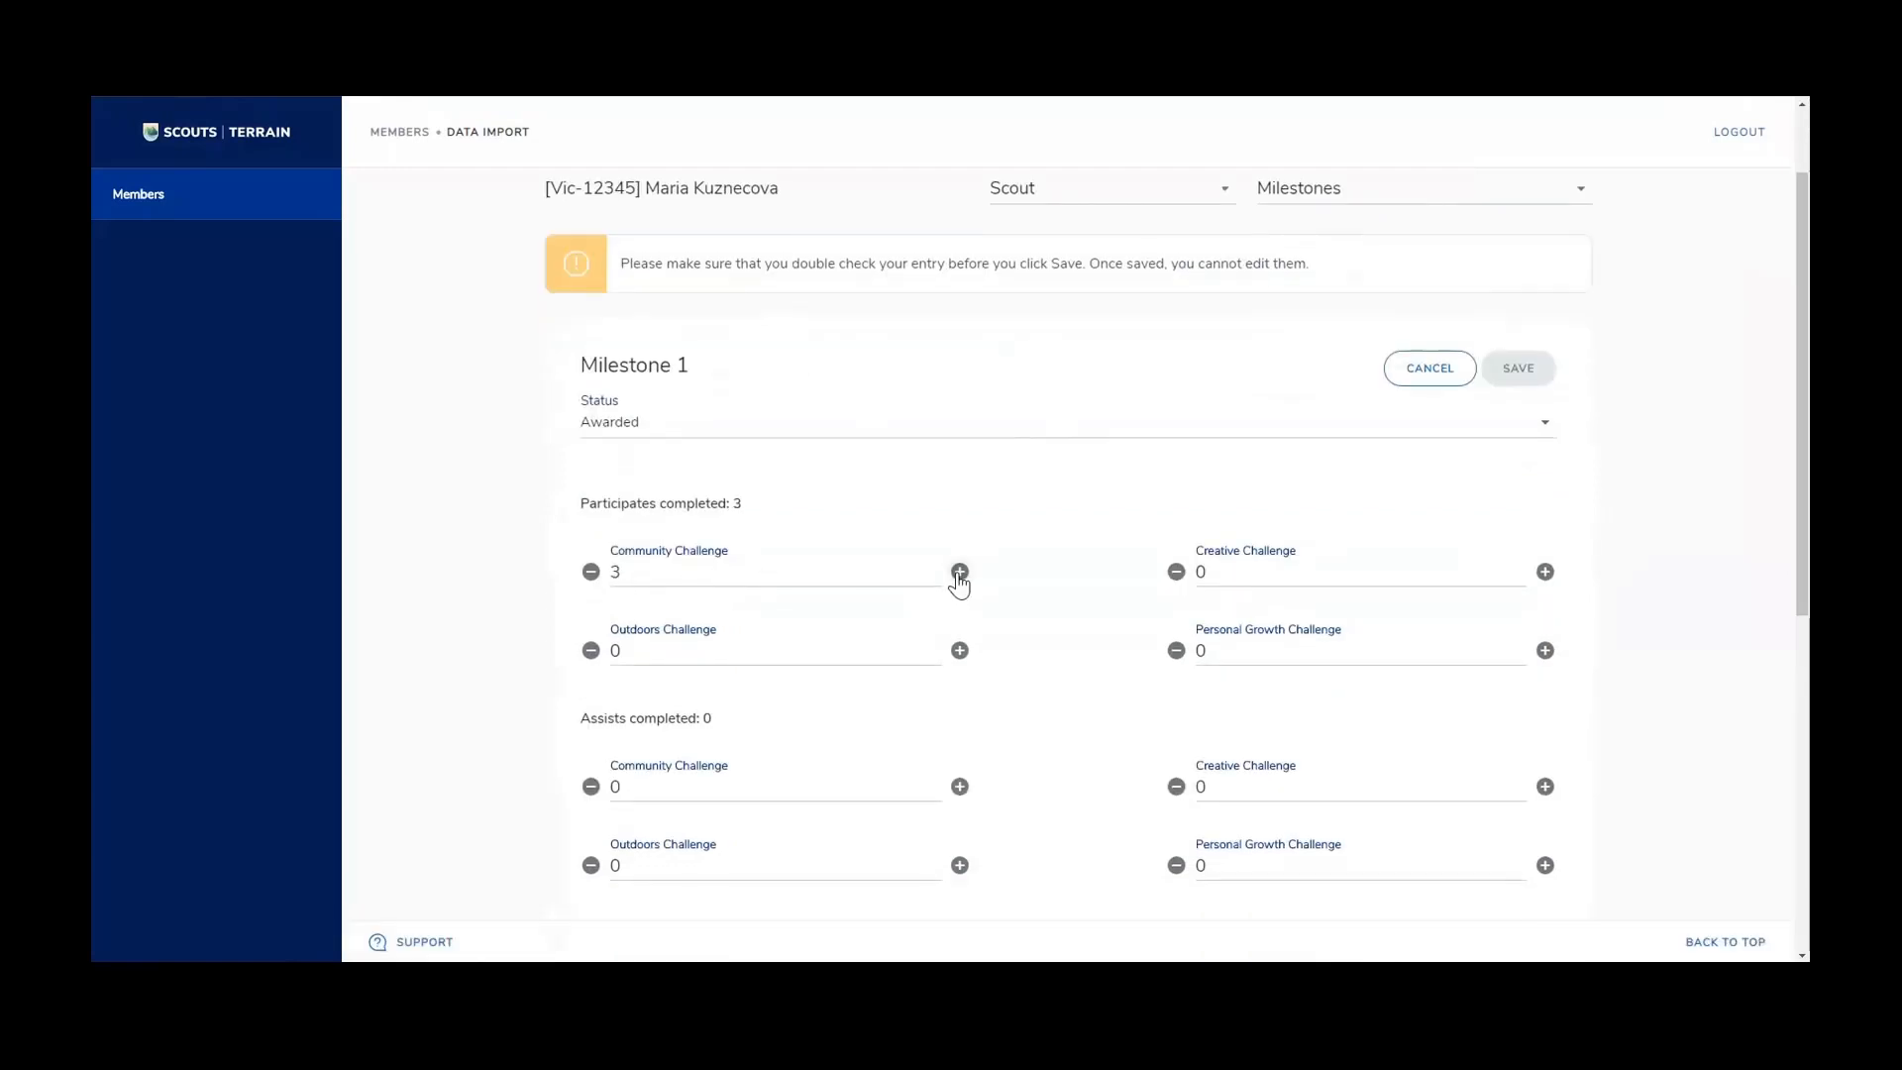
click(959, 571)
click(591, 573)
click(959, 651)
click(959, 651)
click(959, 651)
click(959, 651)
click(959, 651)
click(1546, 654)
click(1545, 654)
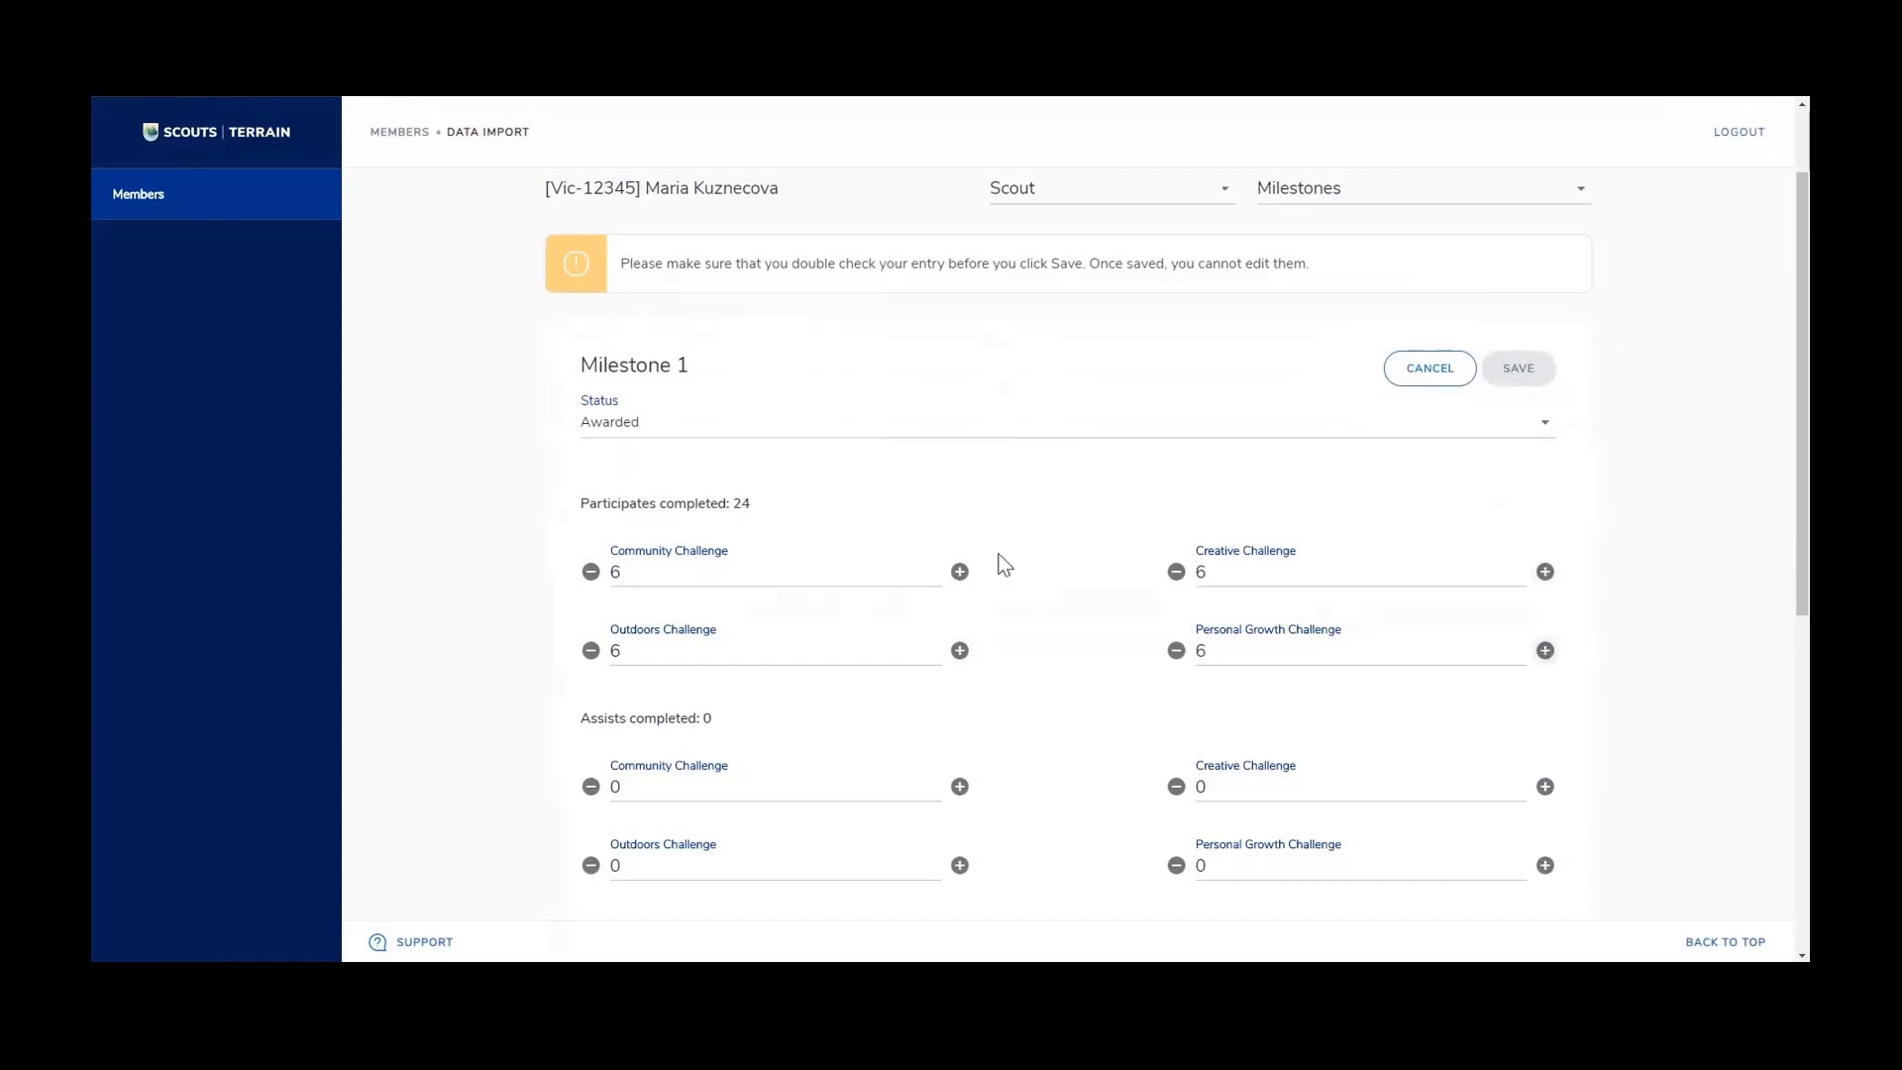
Record one Community and one Personal Growth assist, plus one Outdoors lead, for Milestone 1
scroll(999, 567, down, 3)
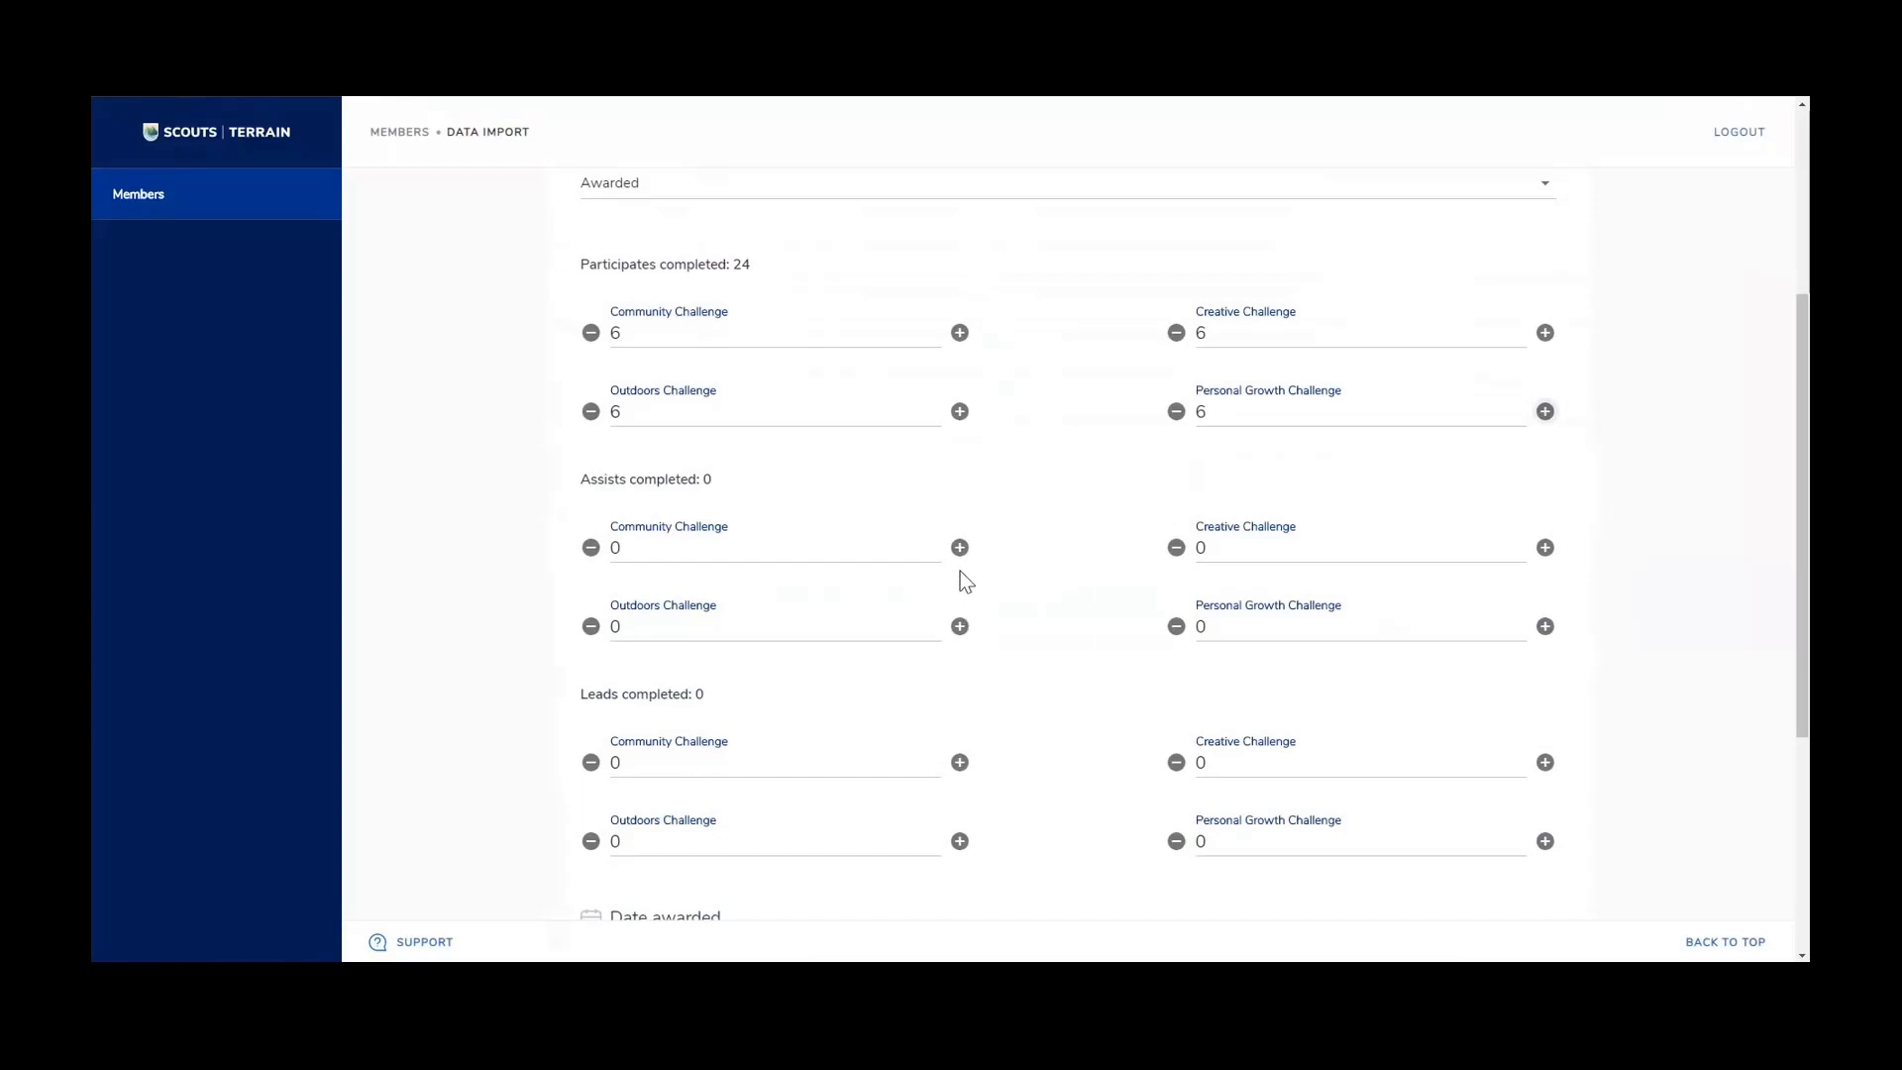
click(960, 548)
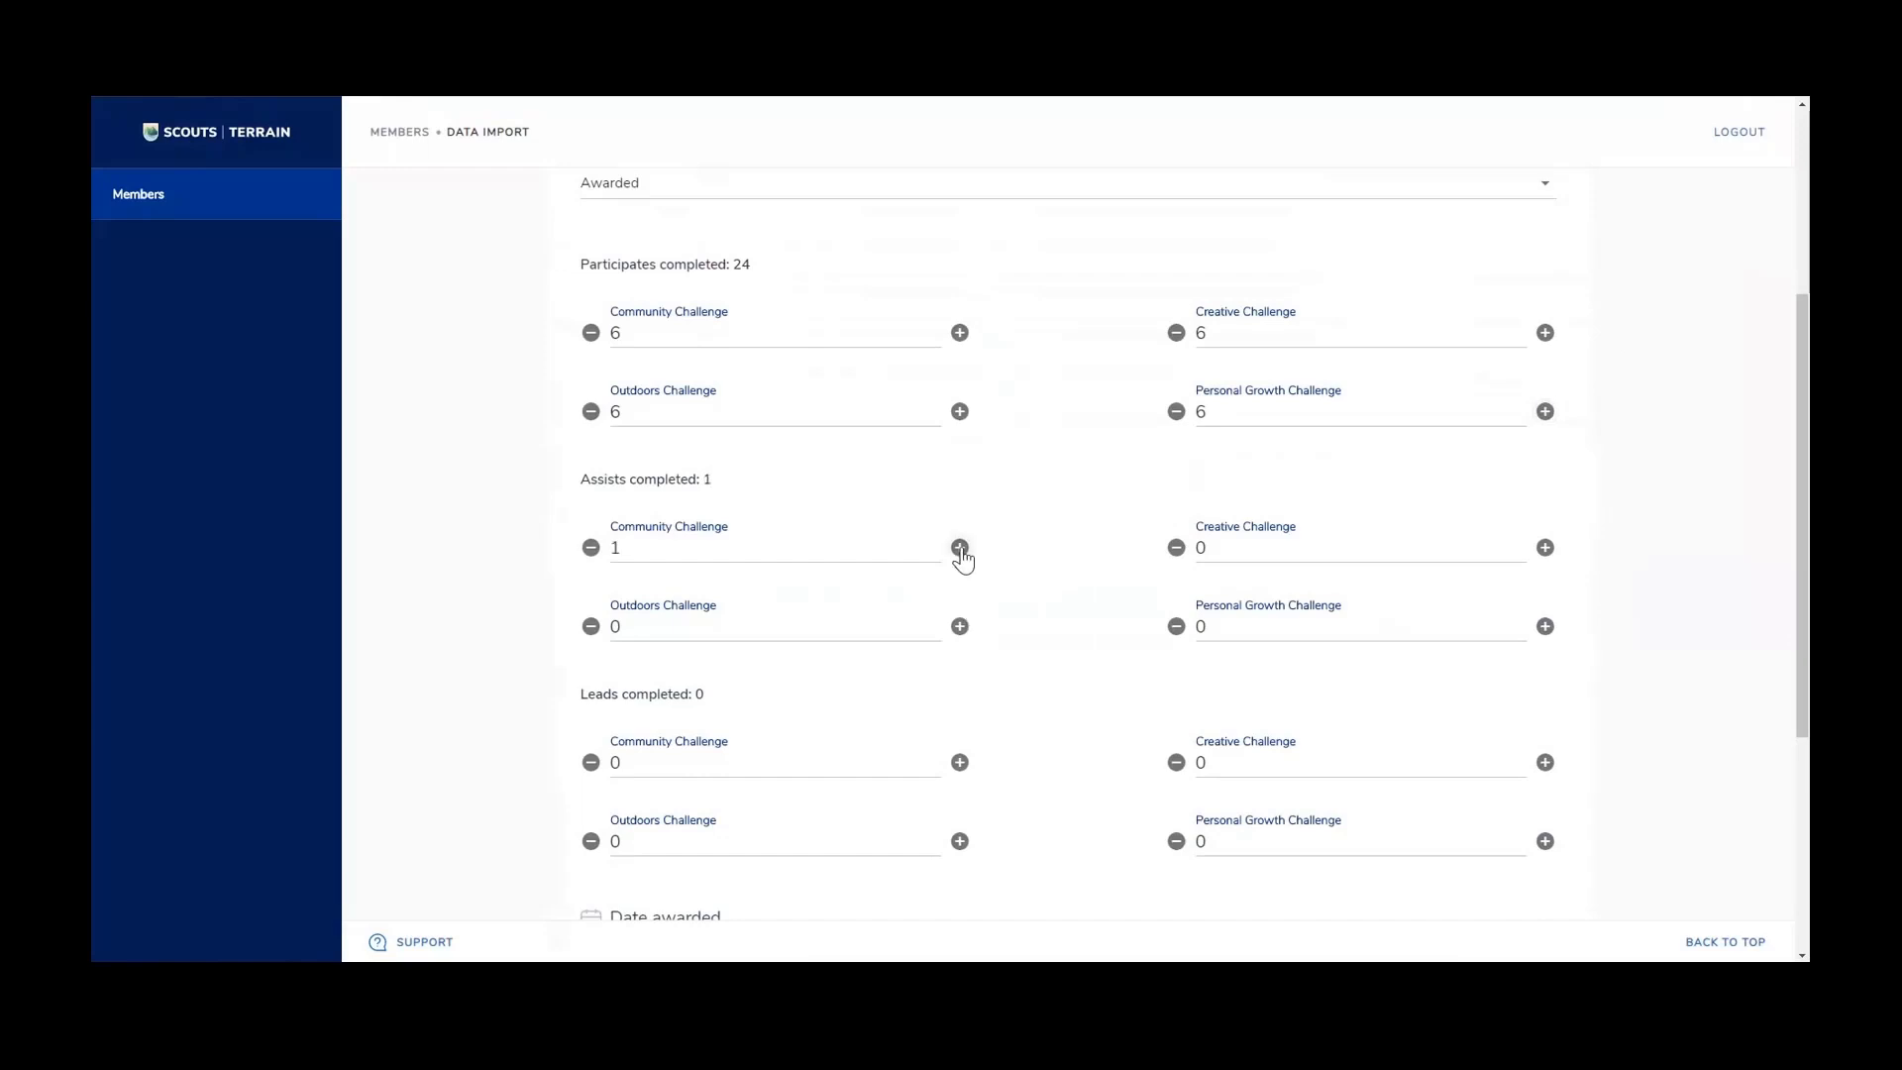
click(1546, 626)
scroll(1086, 612, down, 1)
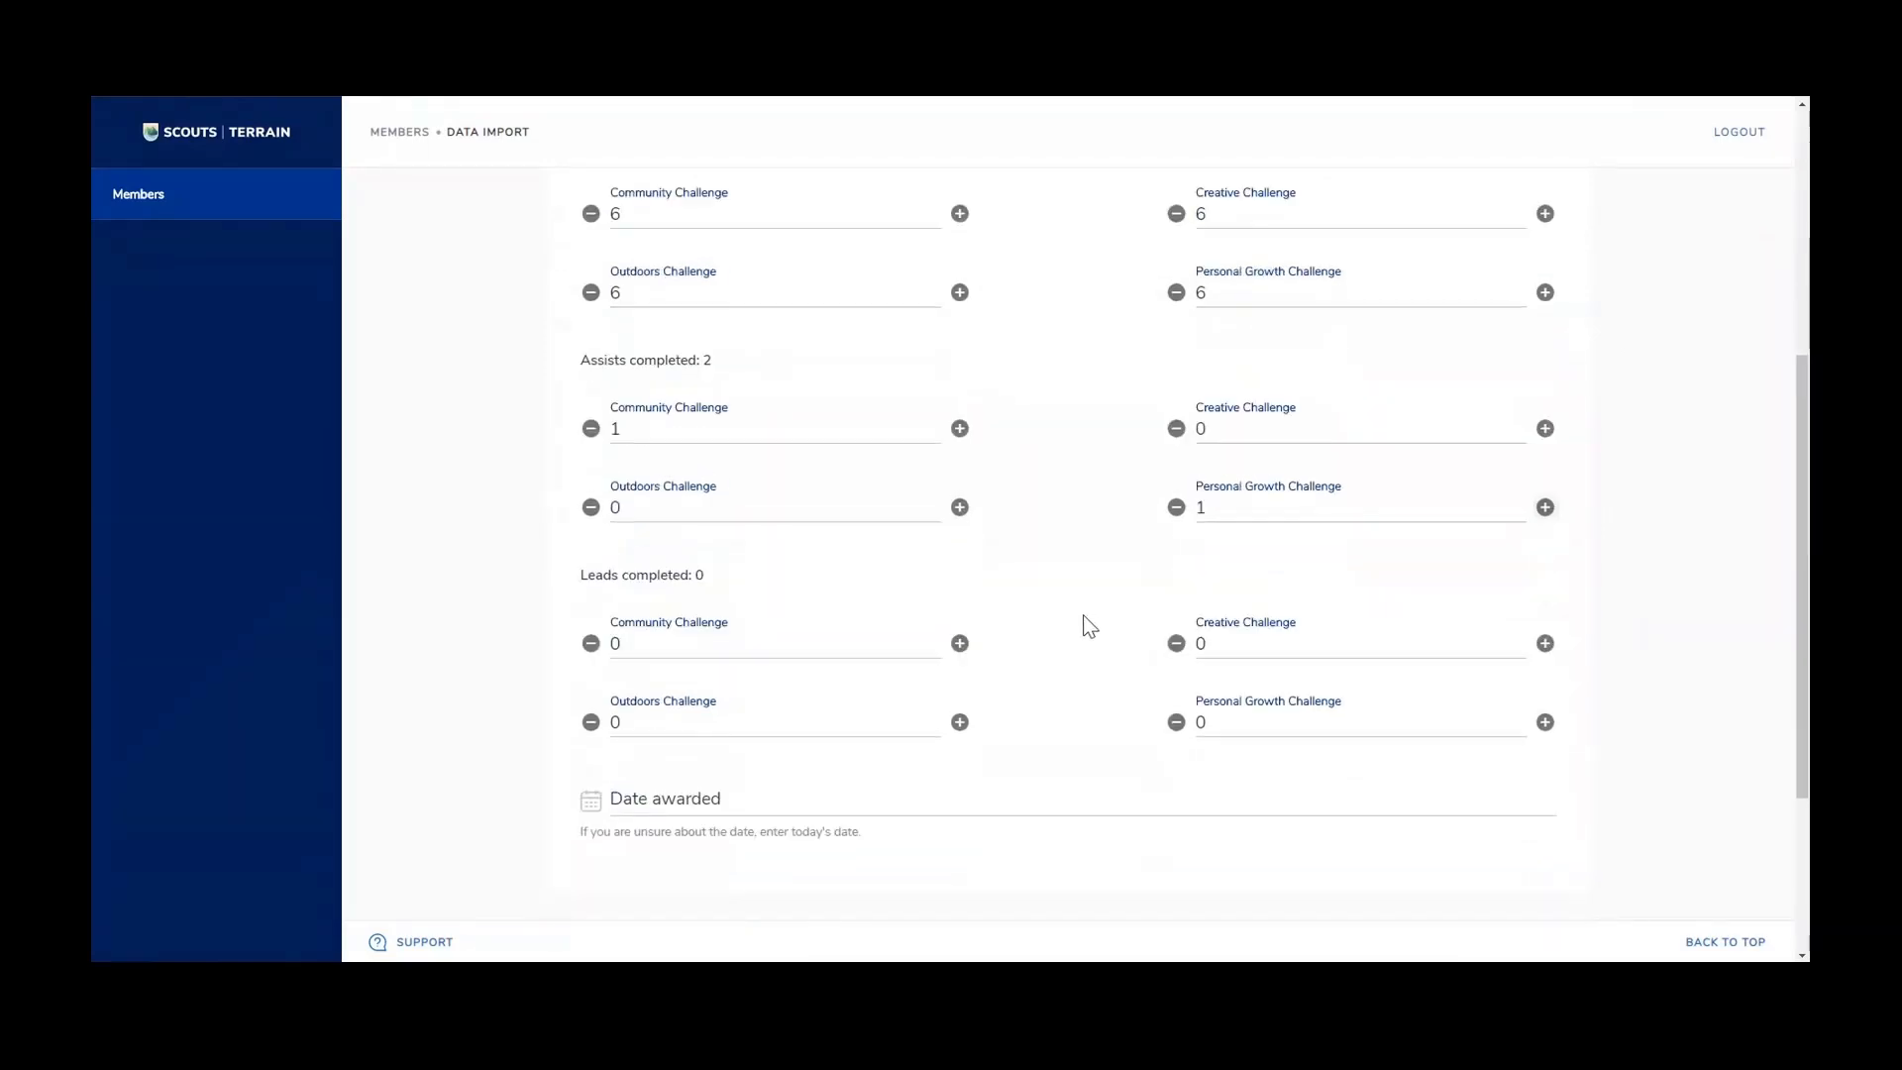
click(958, 722)
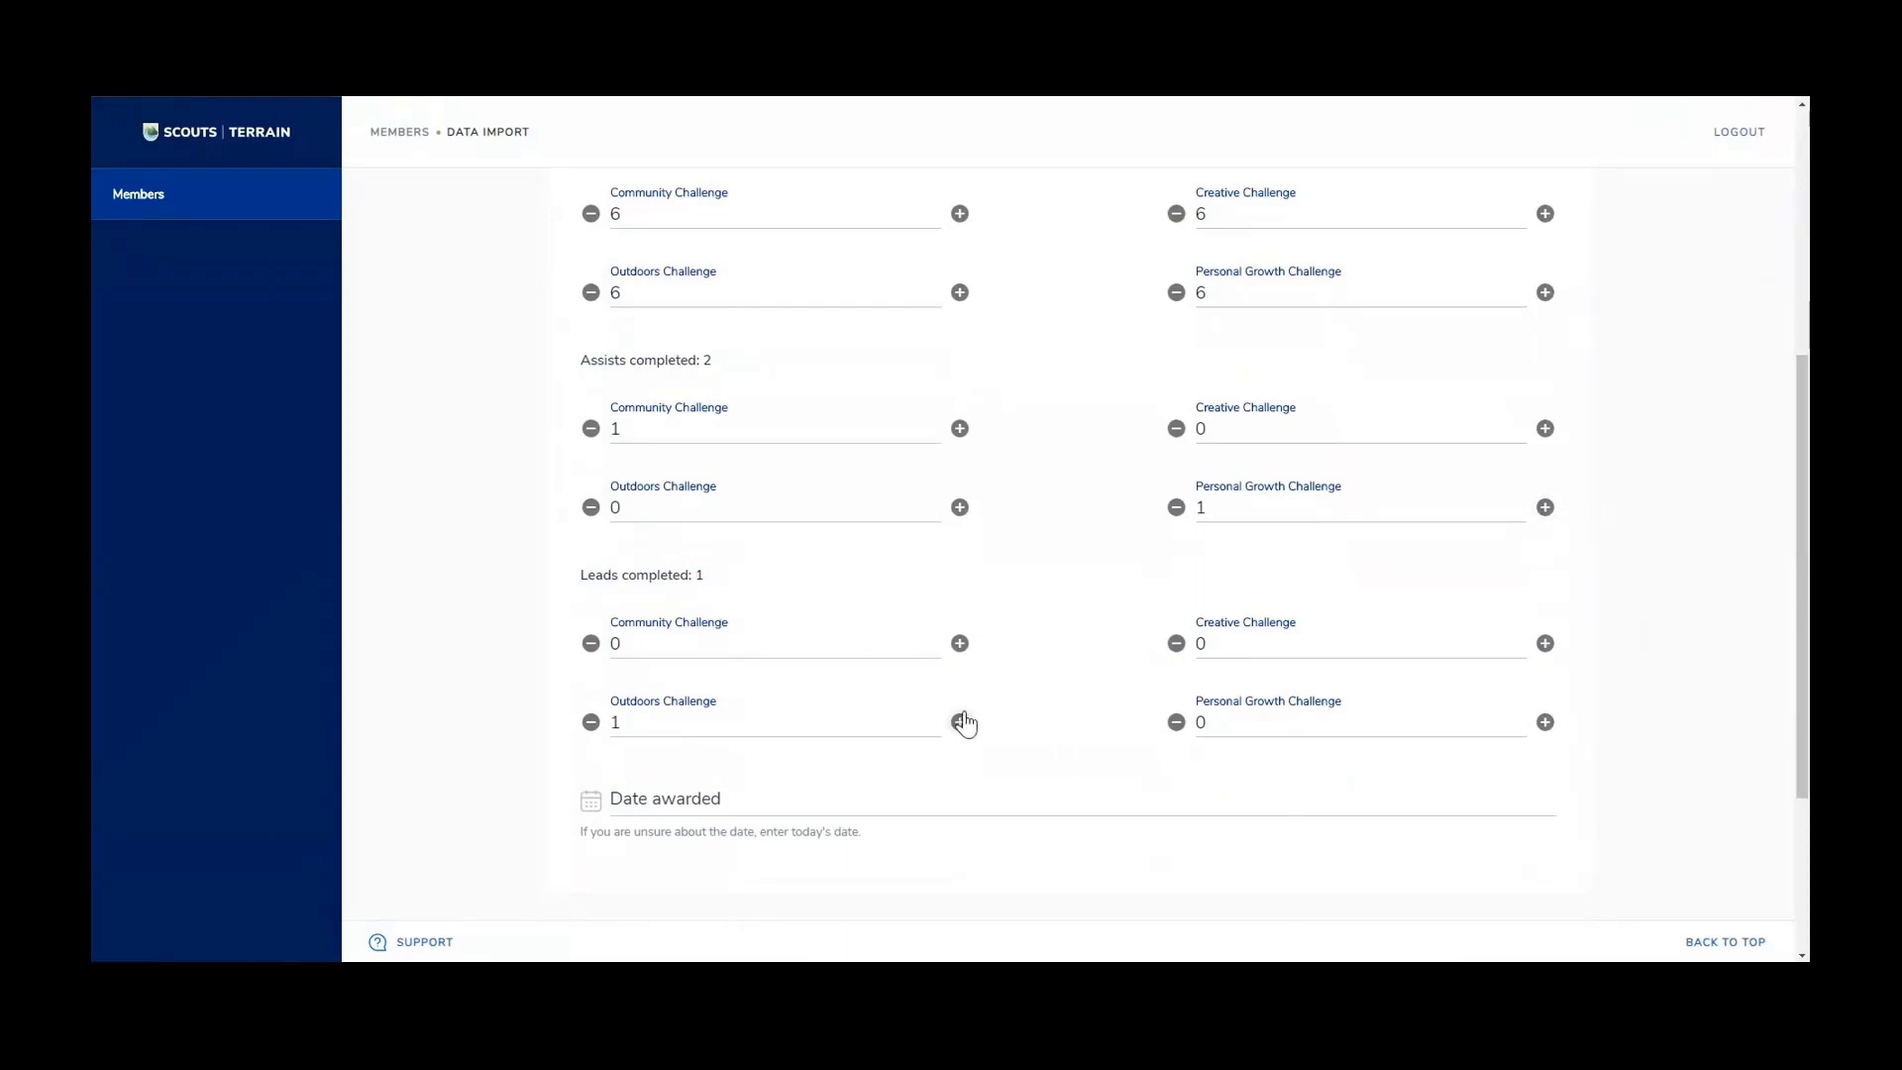
Set Milestone 1's date awarded to 01/06/2020 and review the completed entry
click(683, 796)
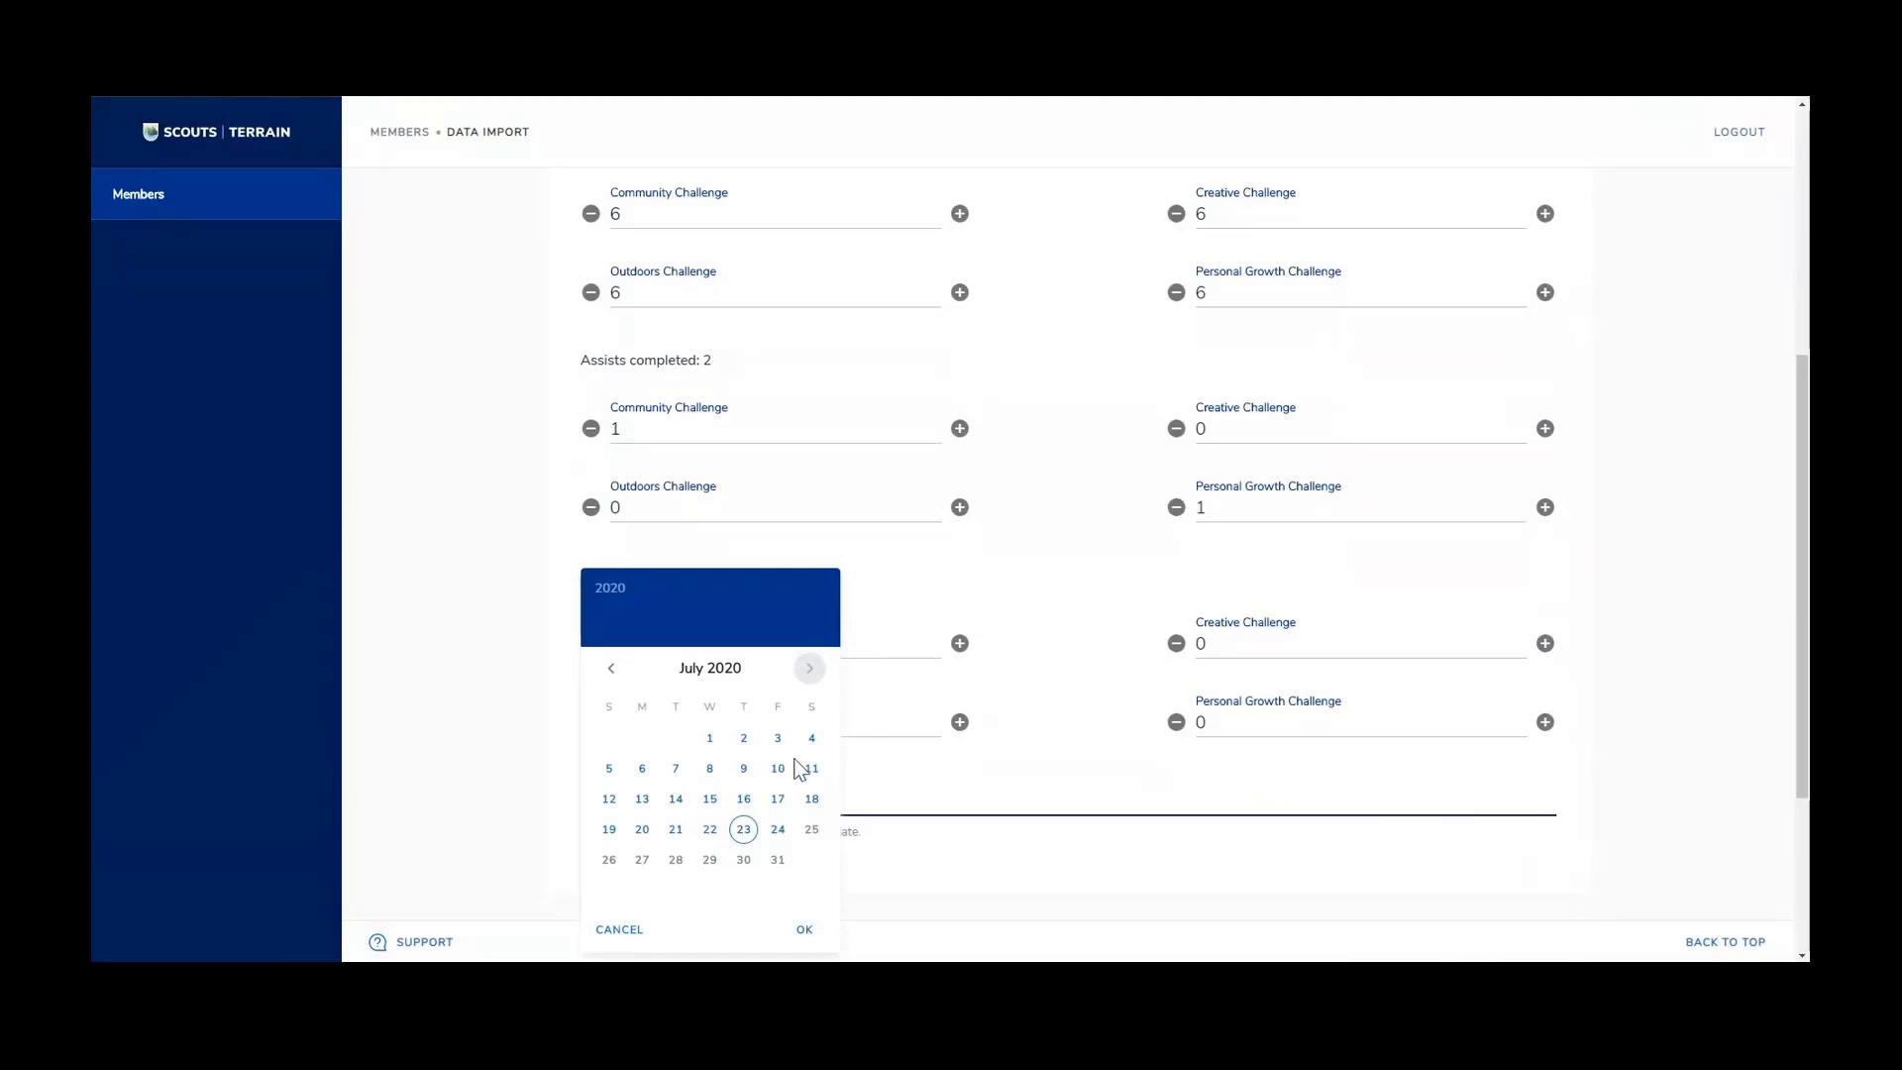
click(612, 669)
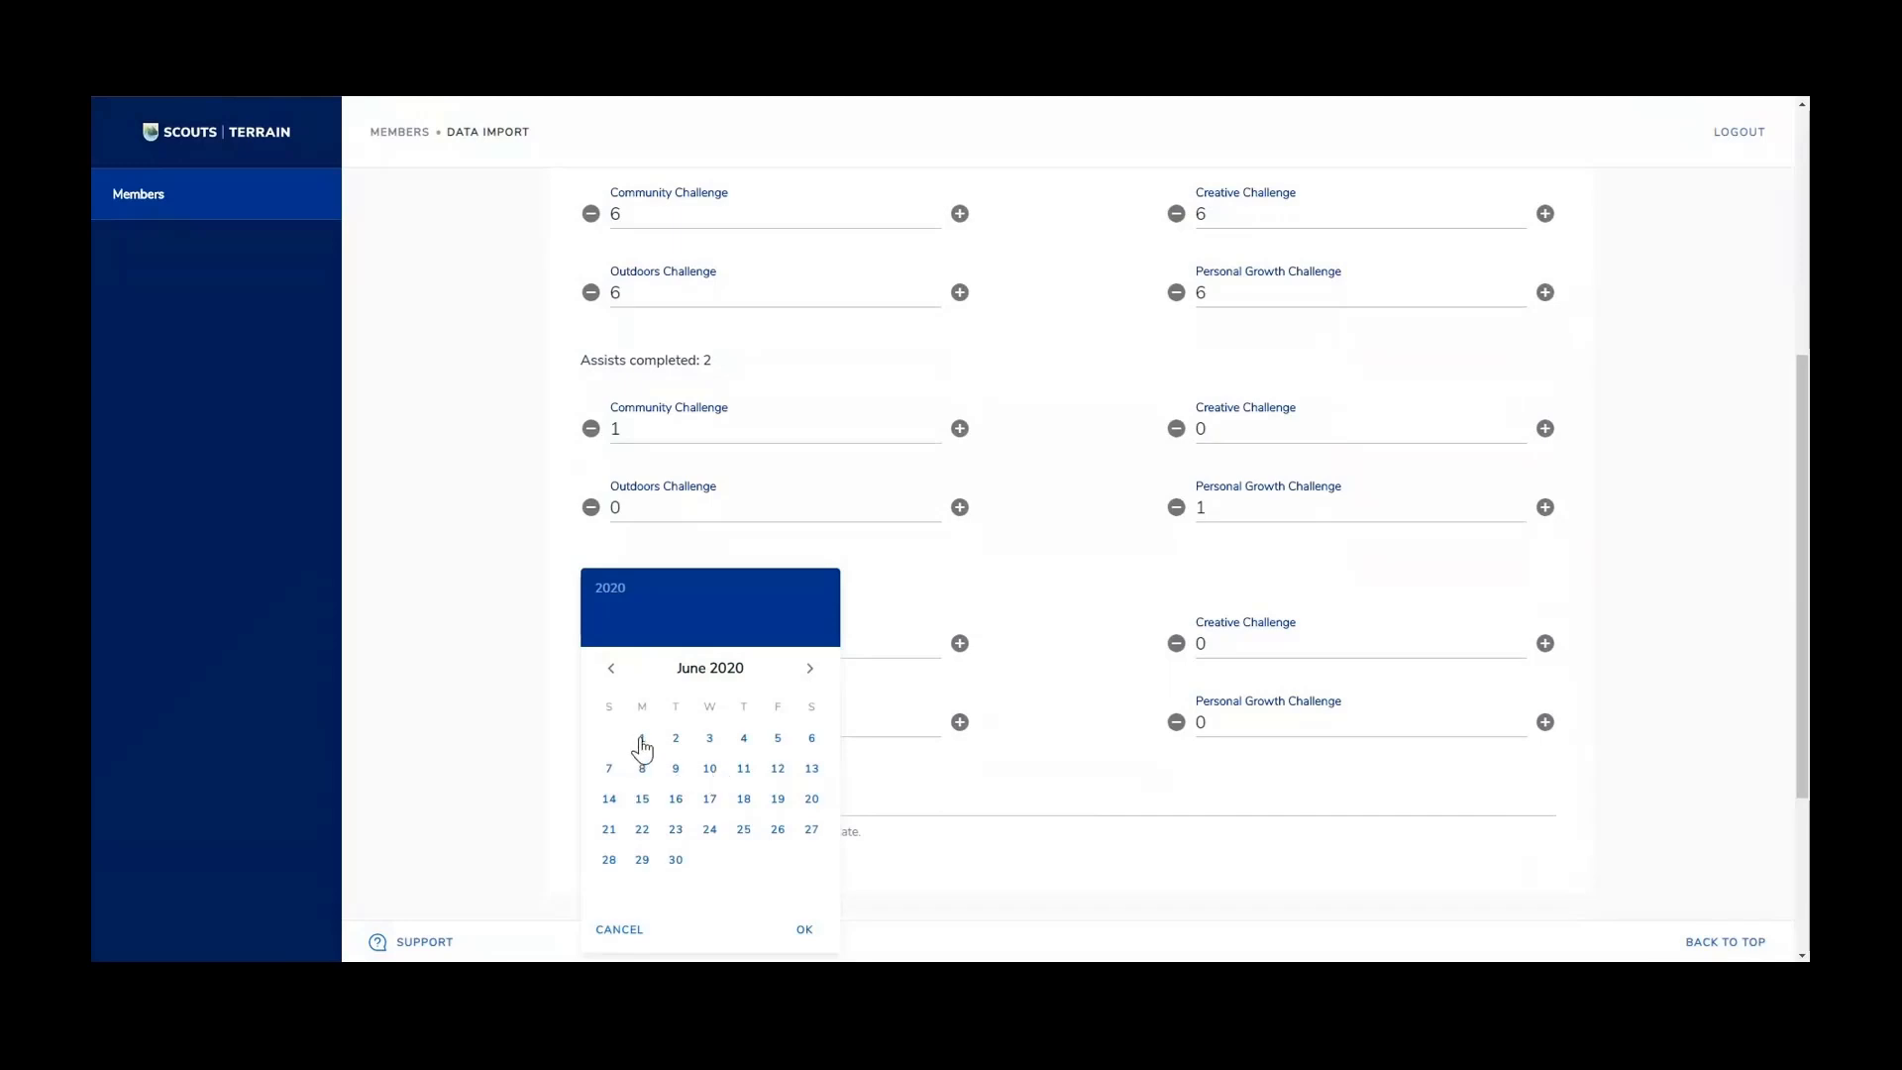
click(642, 739)
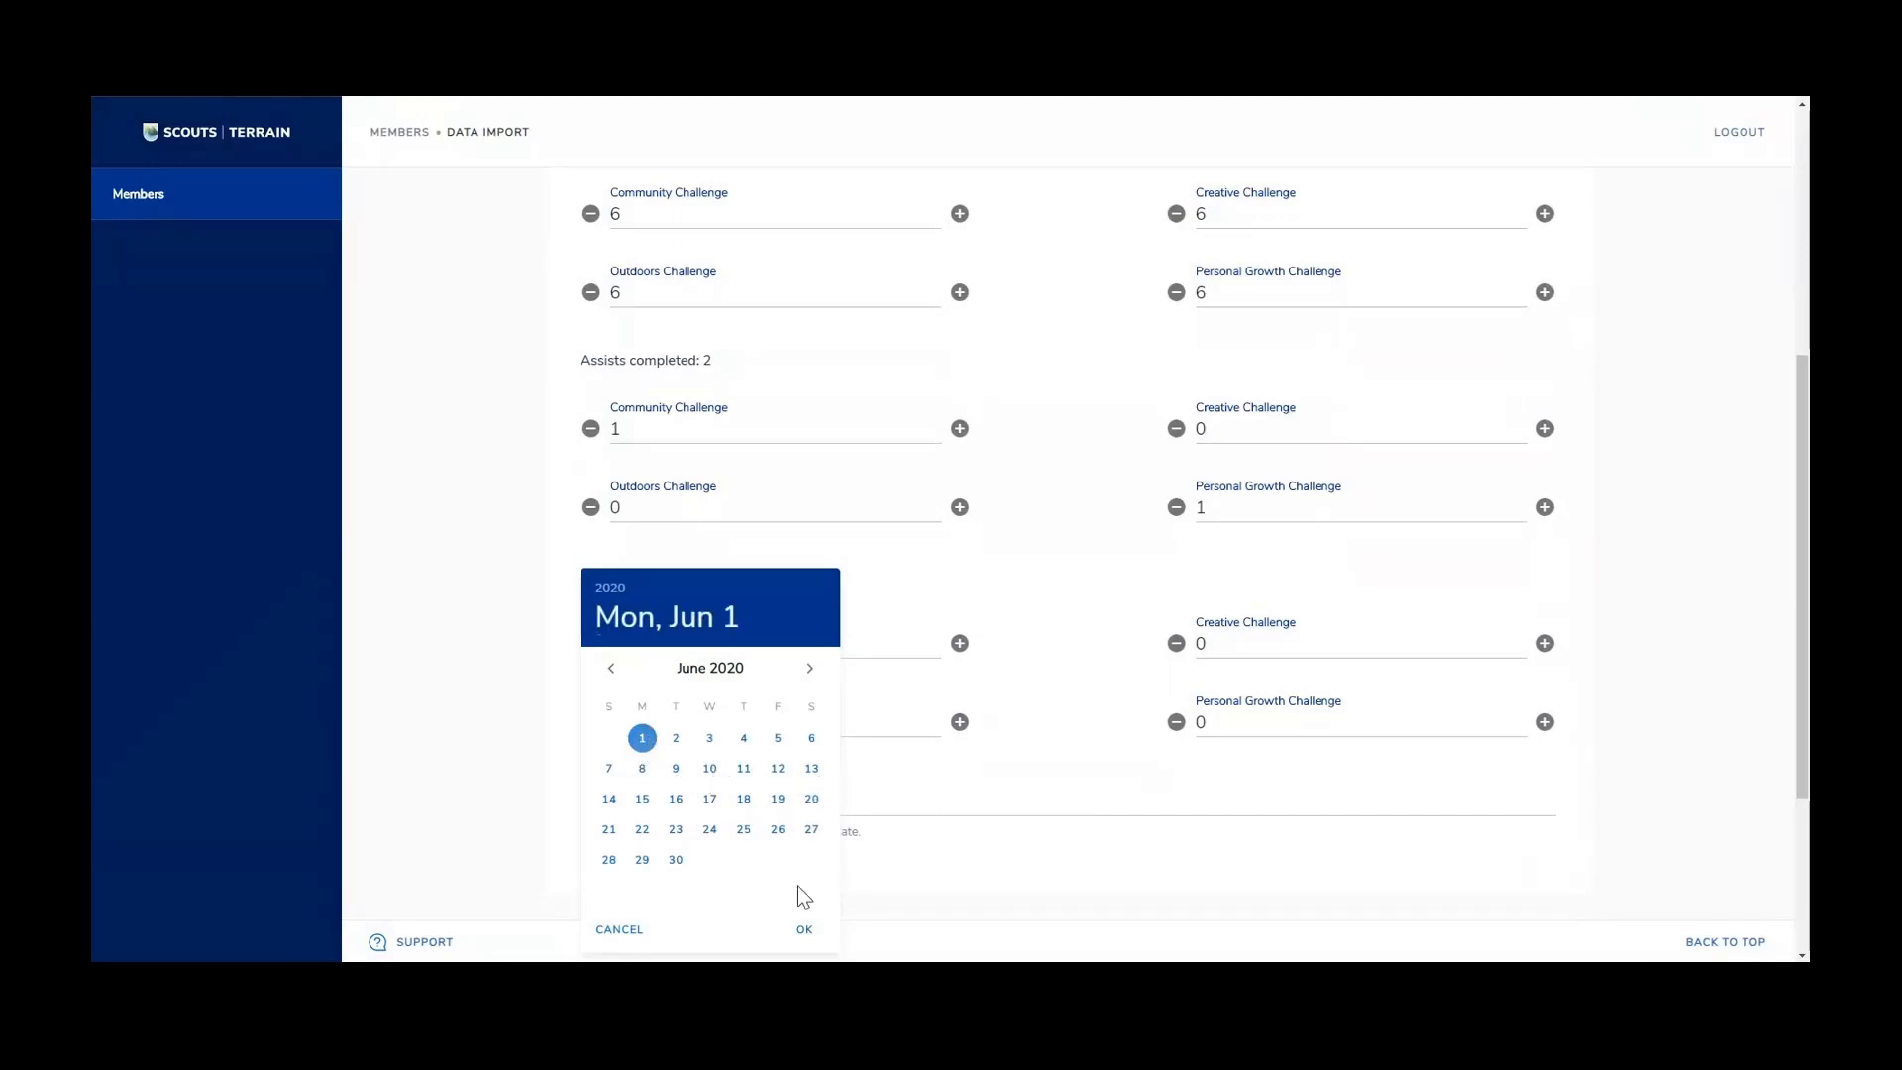
click(804, 934)
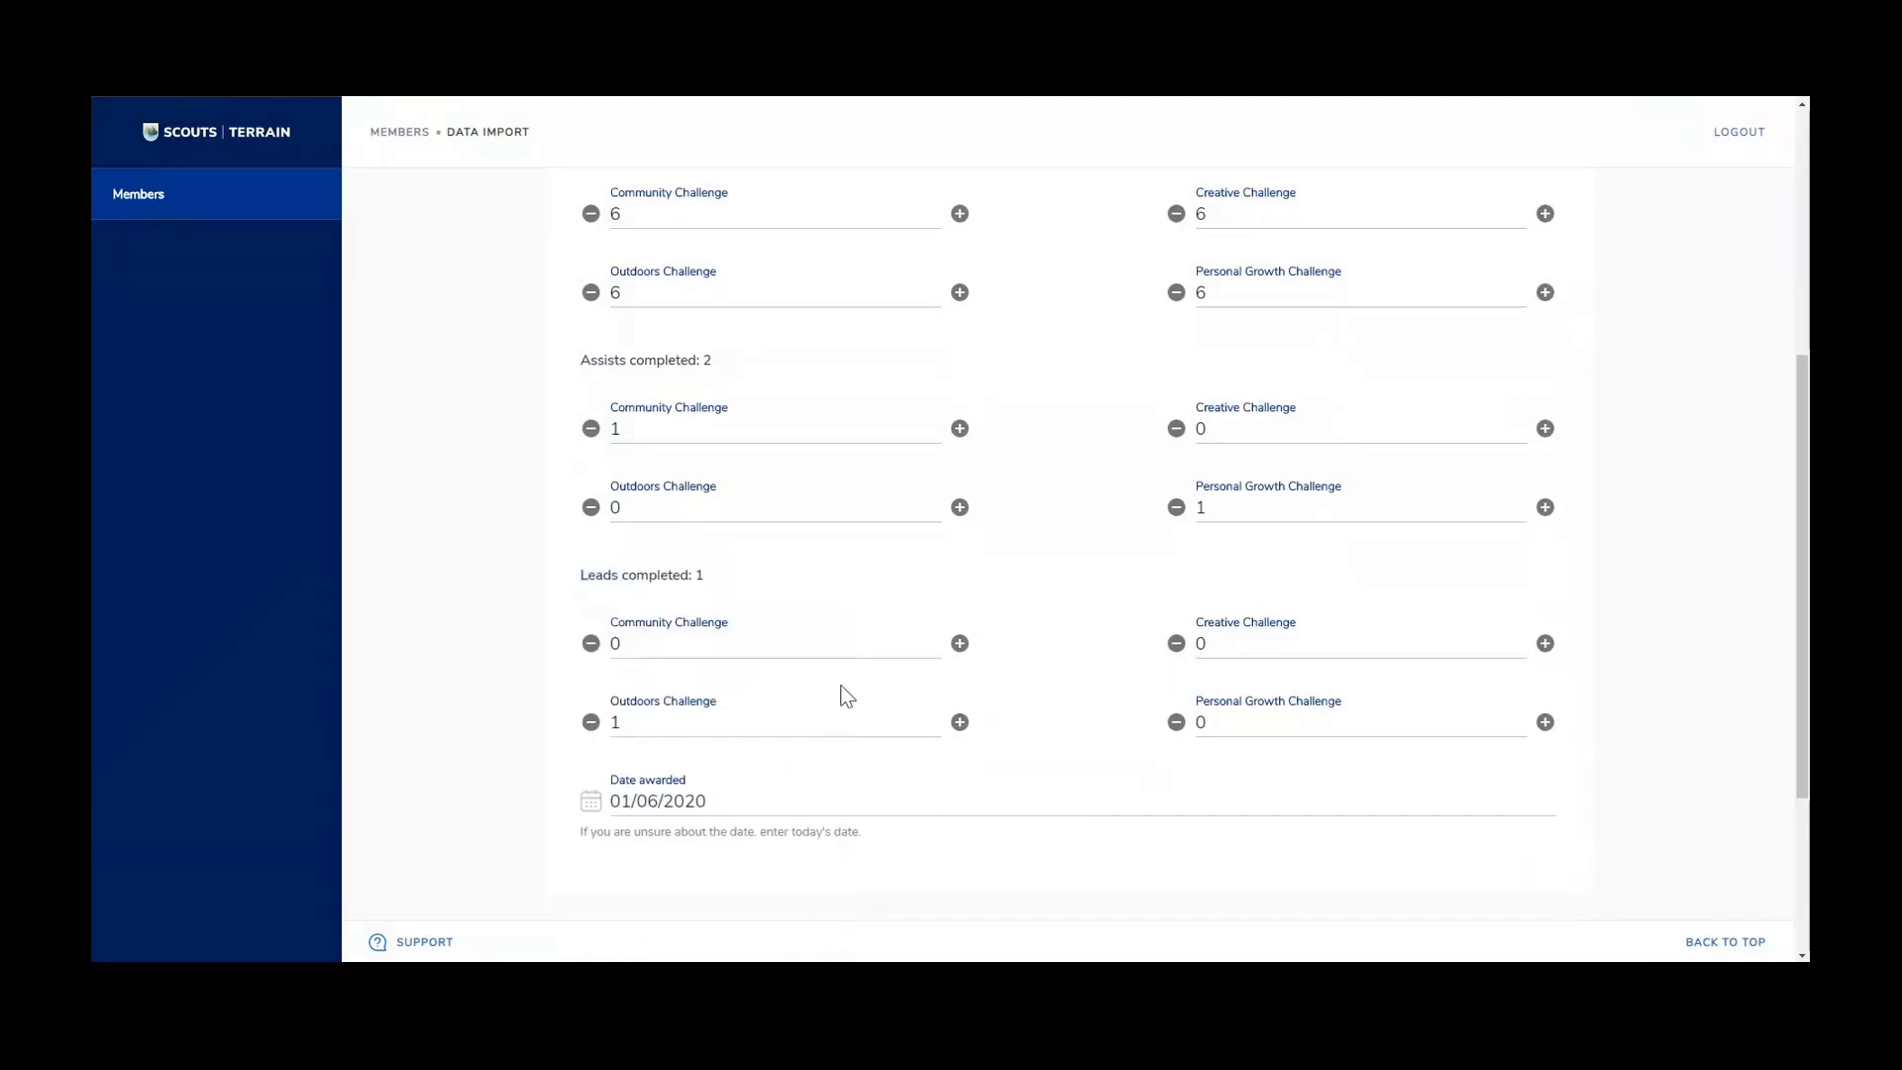
scroll(1015, 778, down, 1)
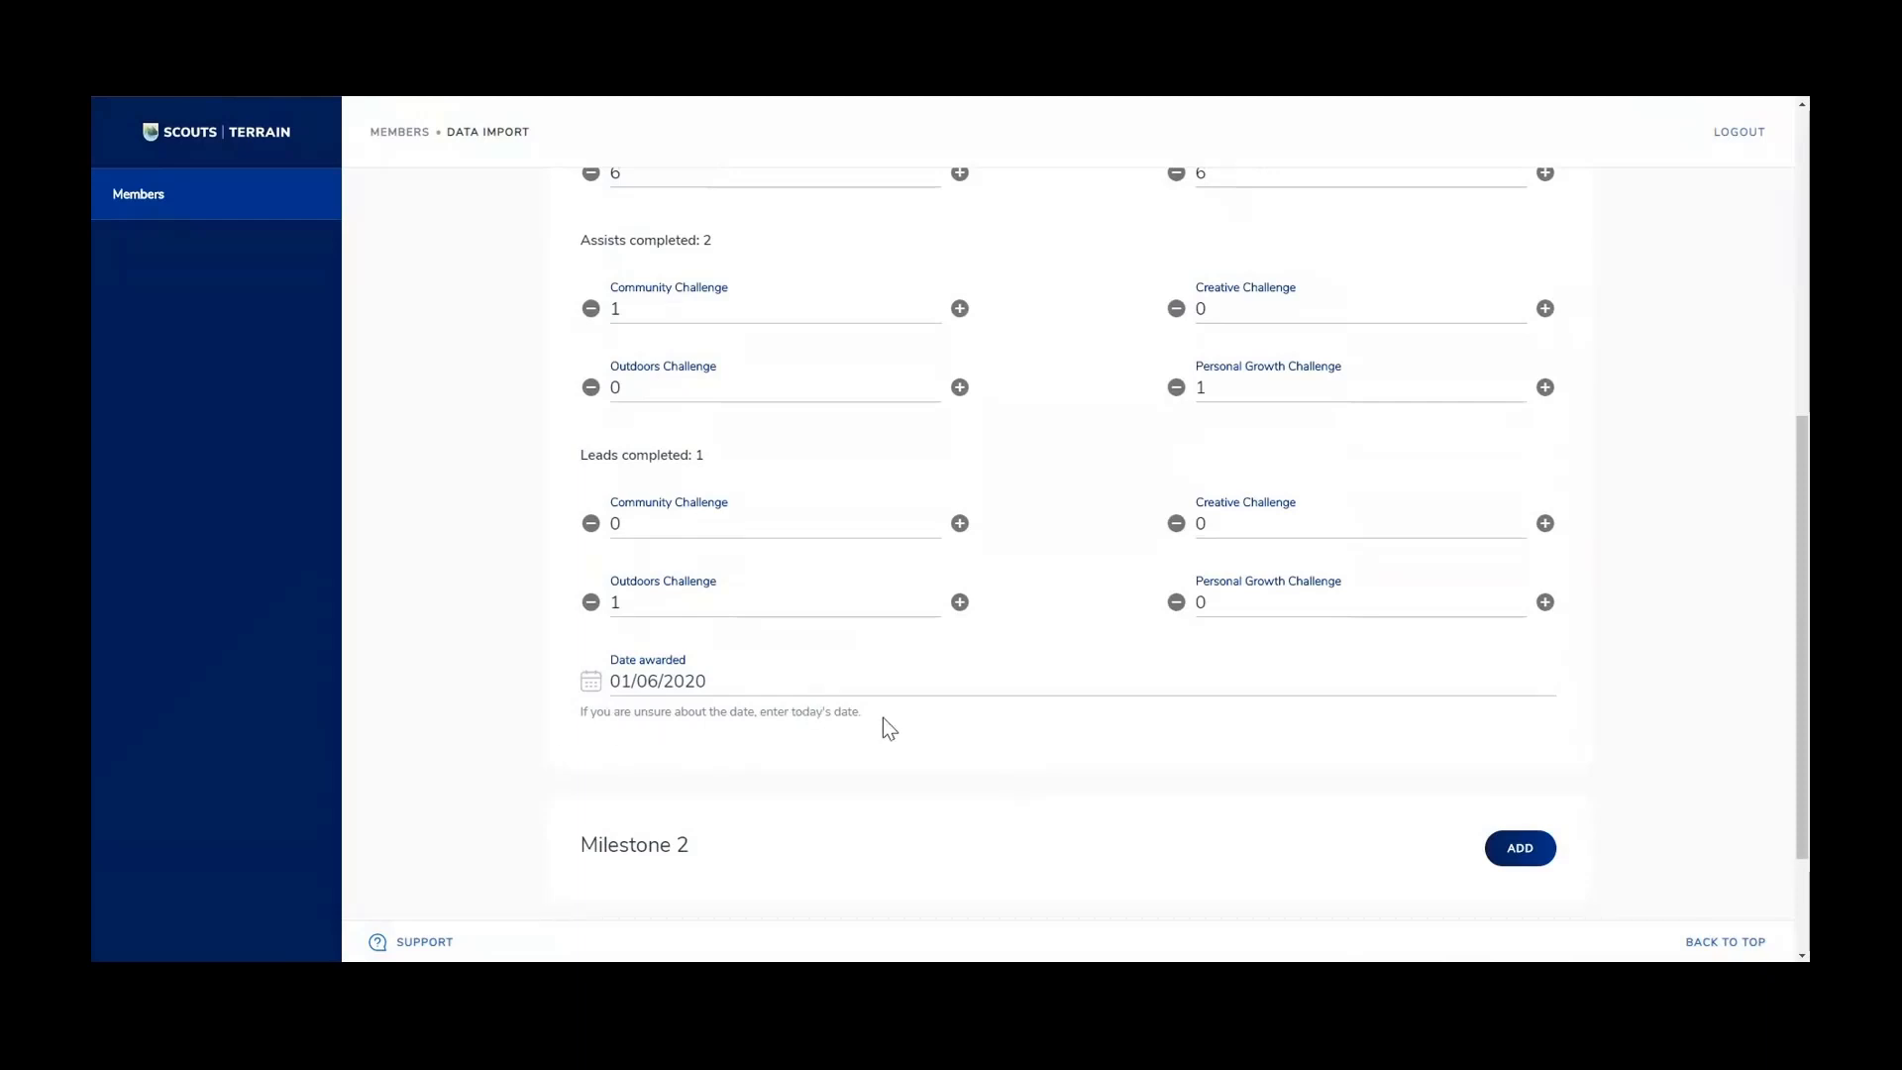
scroll(883, 717, up, 6)
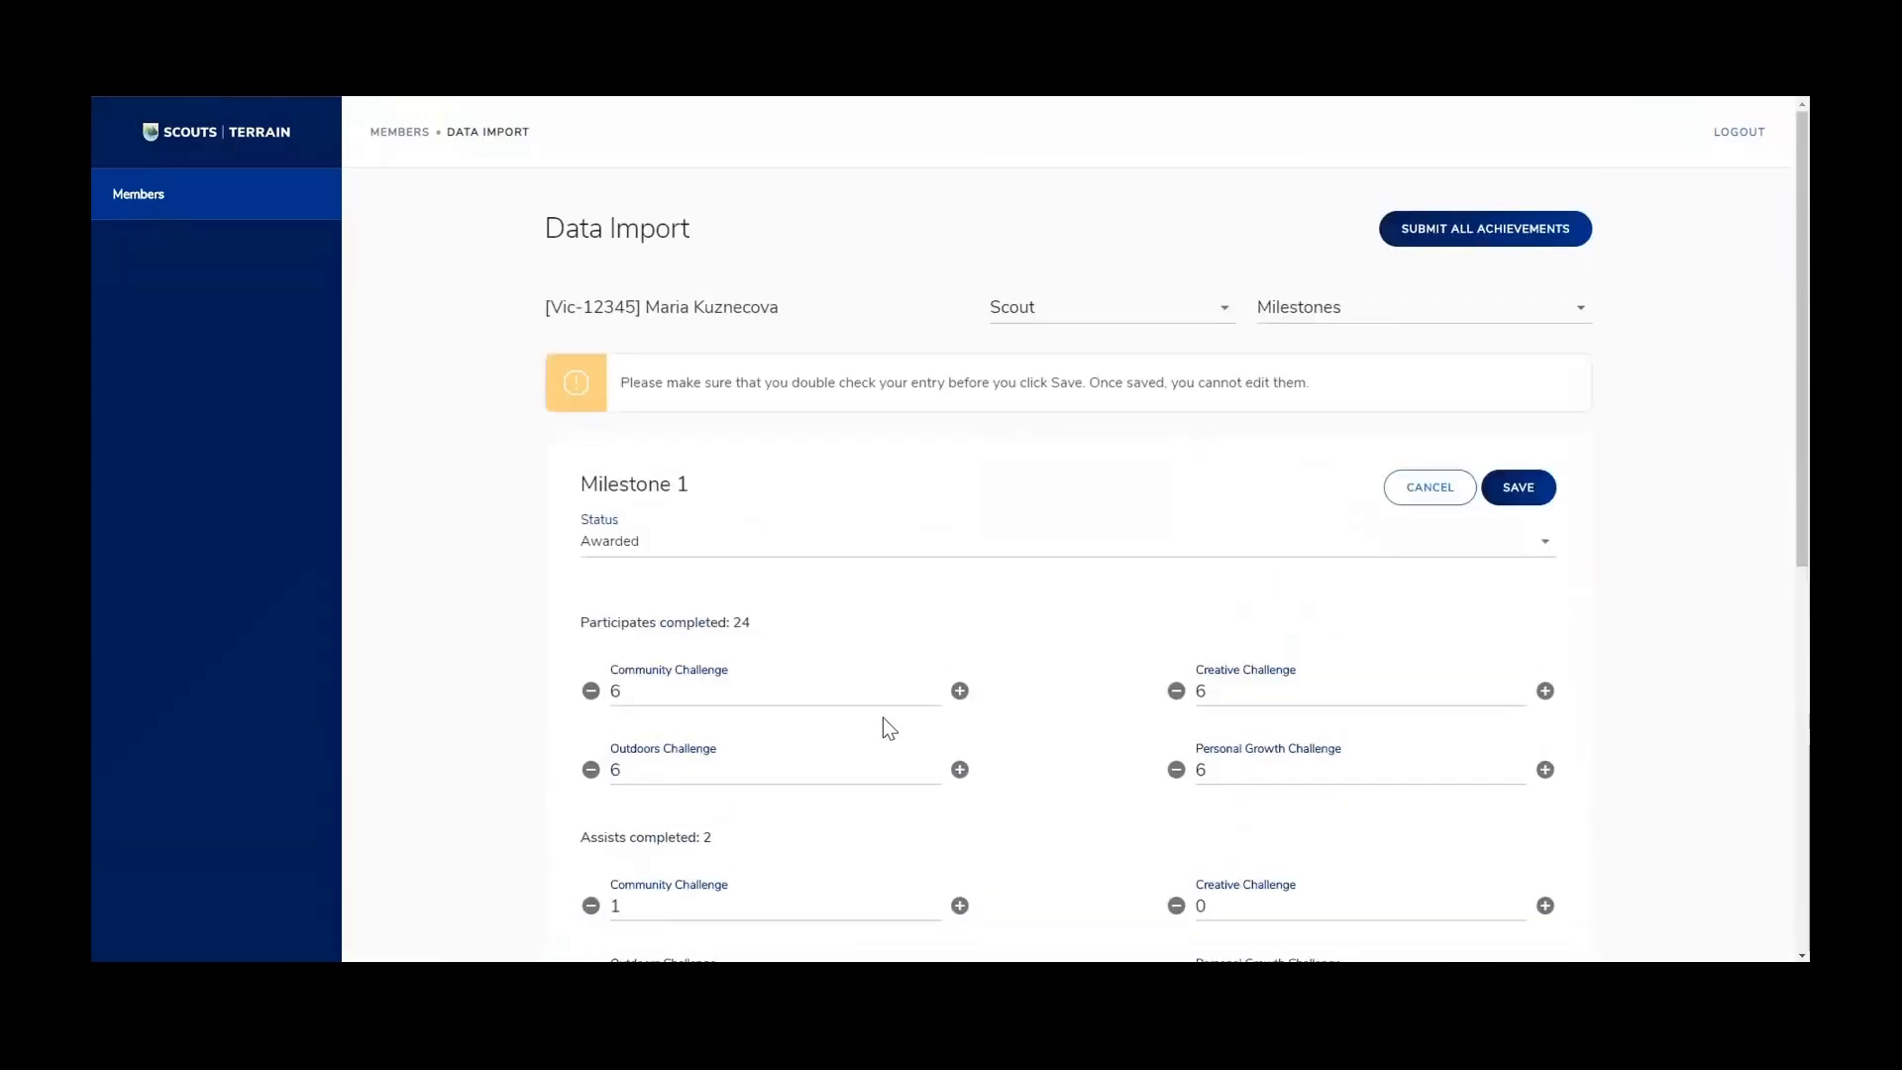
scroll(883, 718, down, 6)
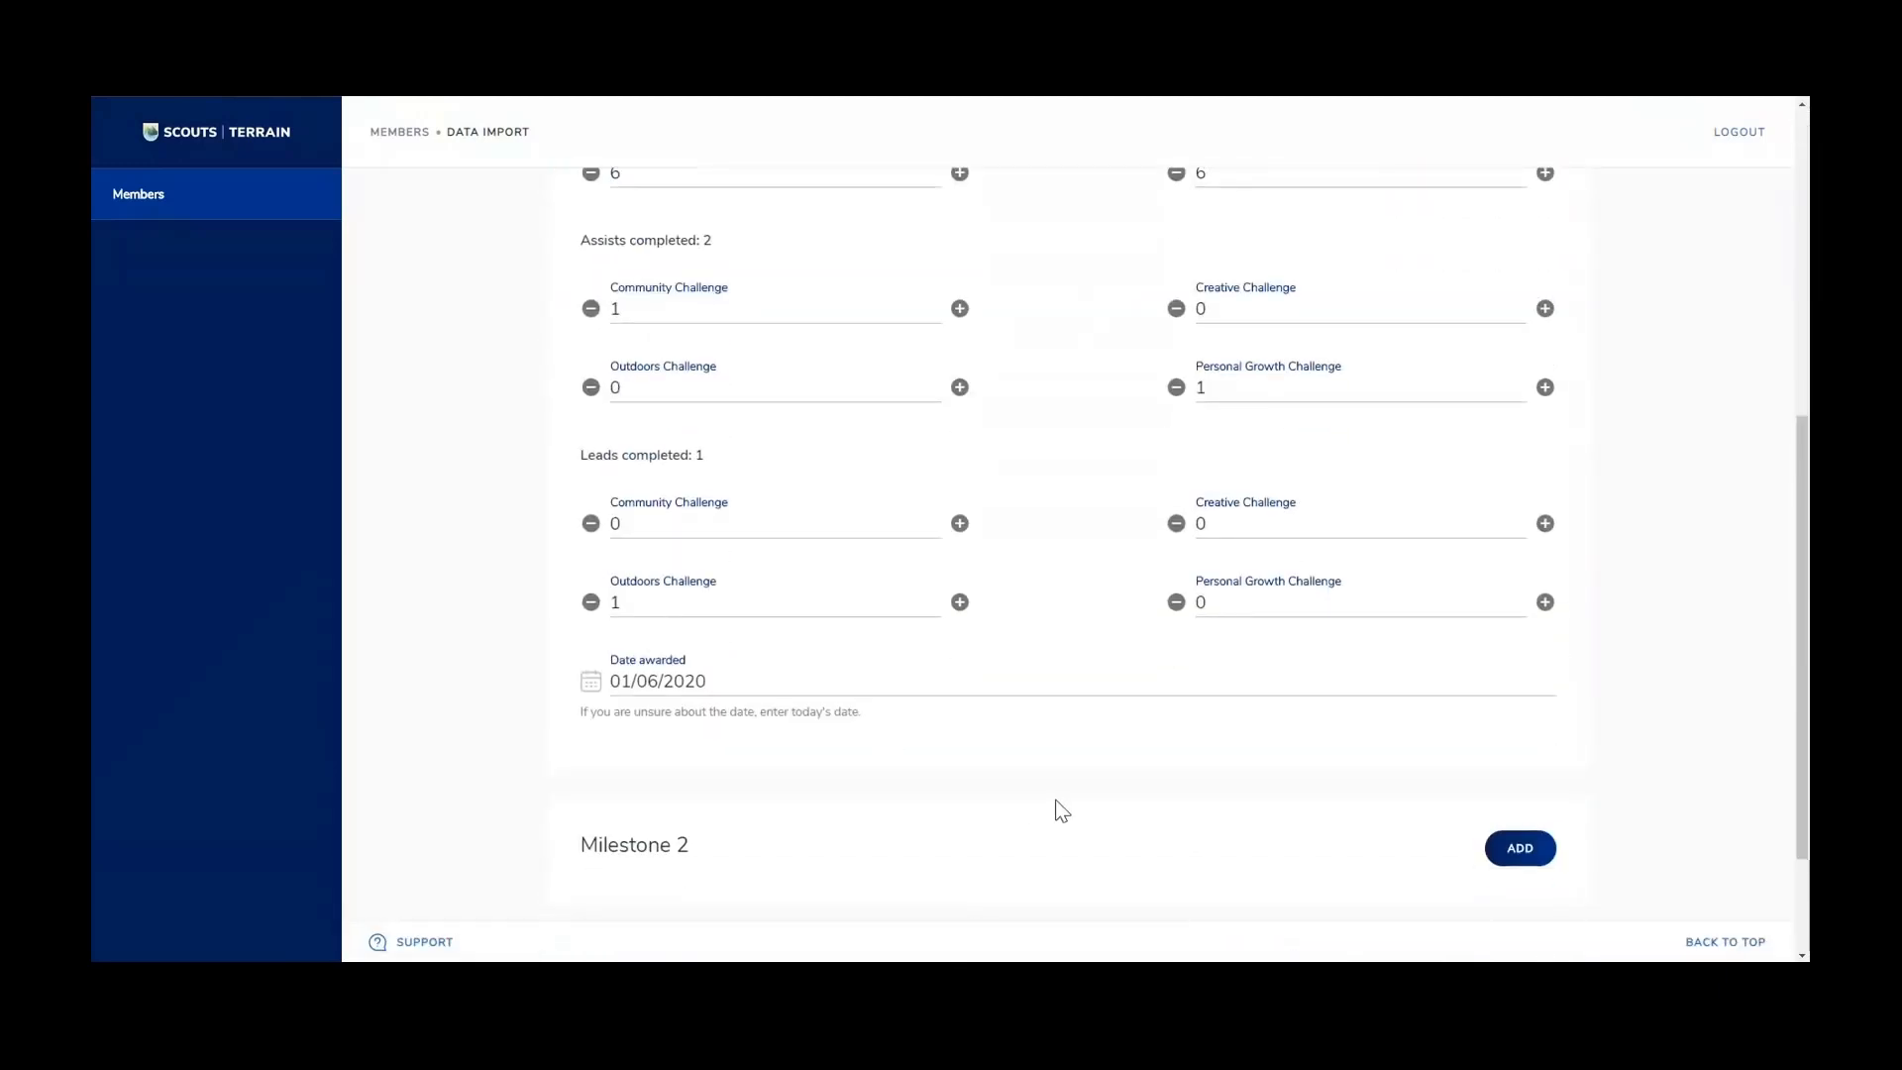
Double-check the completed Milestone 1 entry and save it
scroll(1037, 777, up, 2)
scroll(1040, 777, down, 2)
scroll(1031, 741, up, 4)
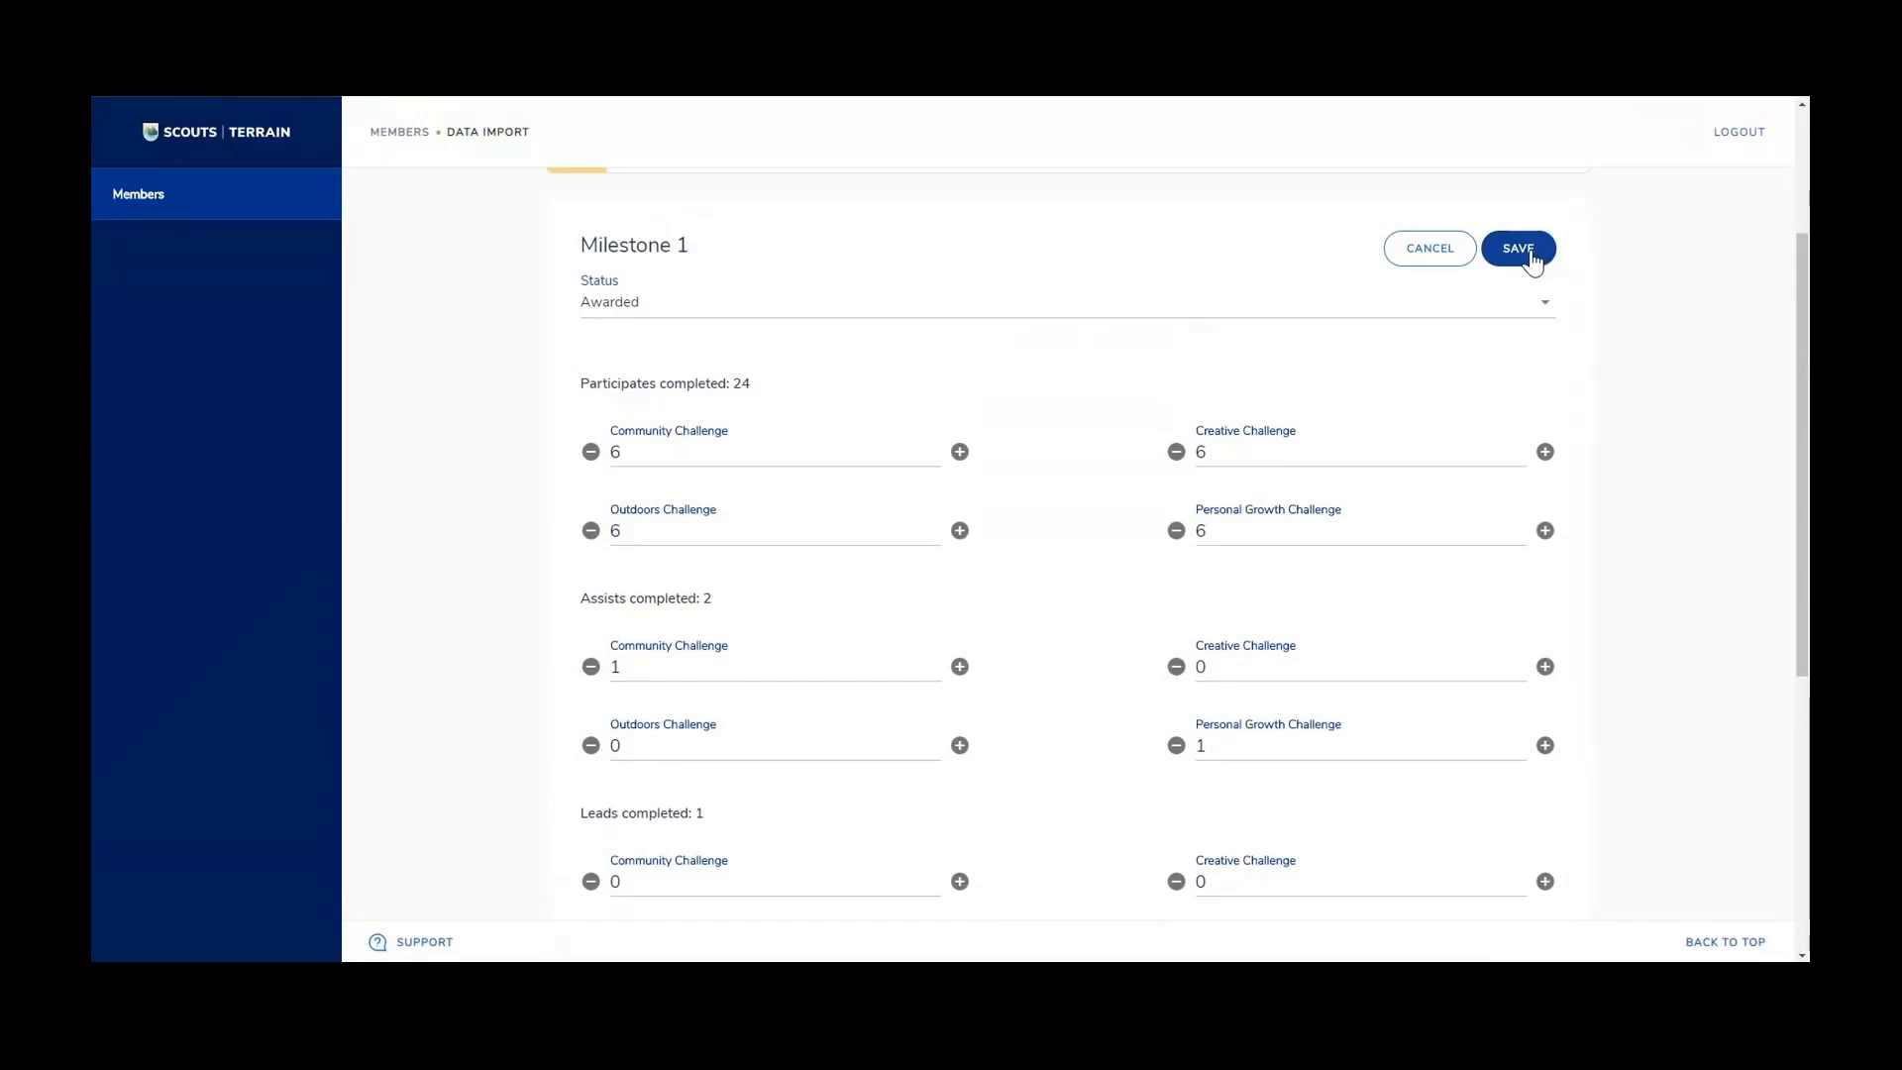
click(1531, 255)
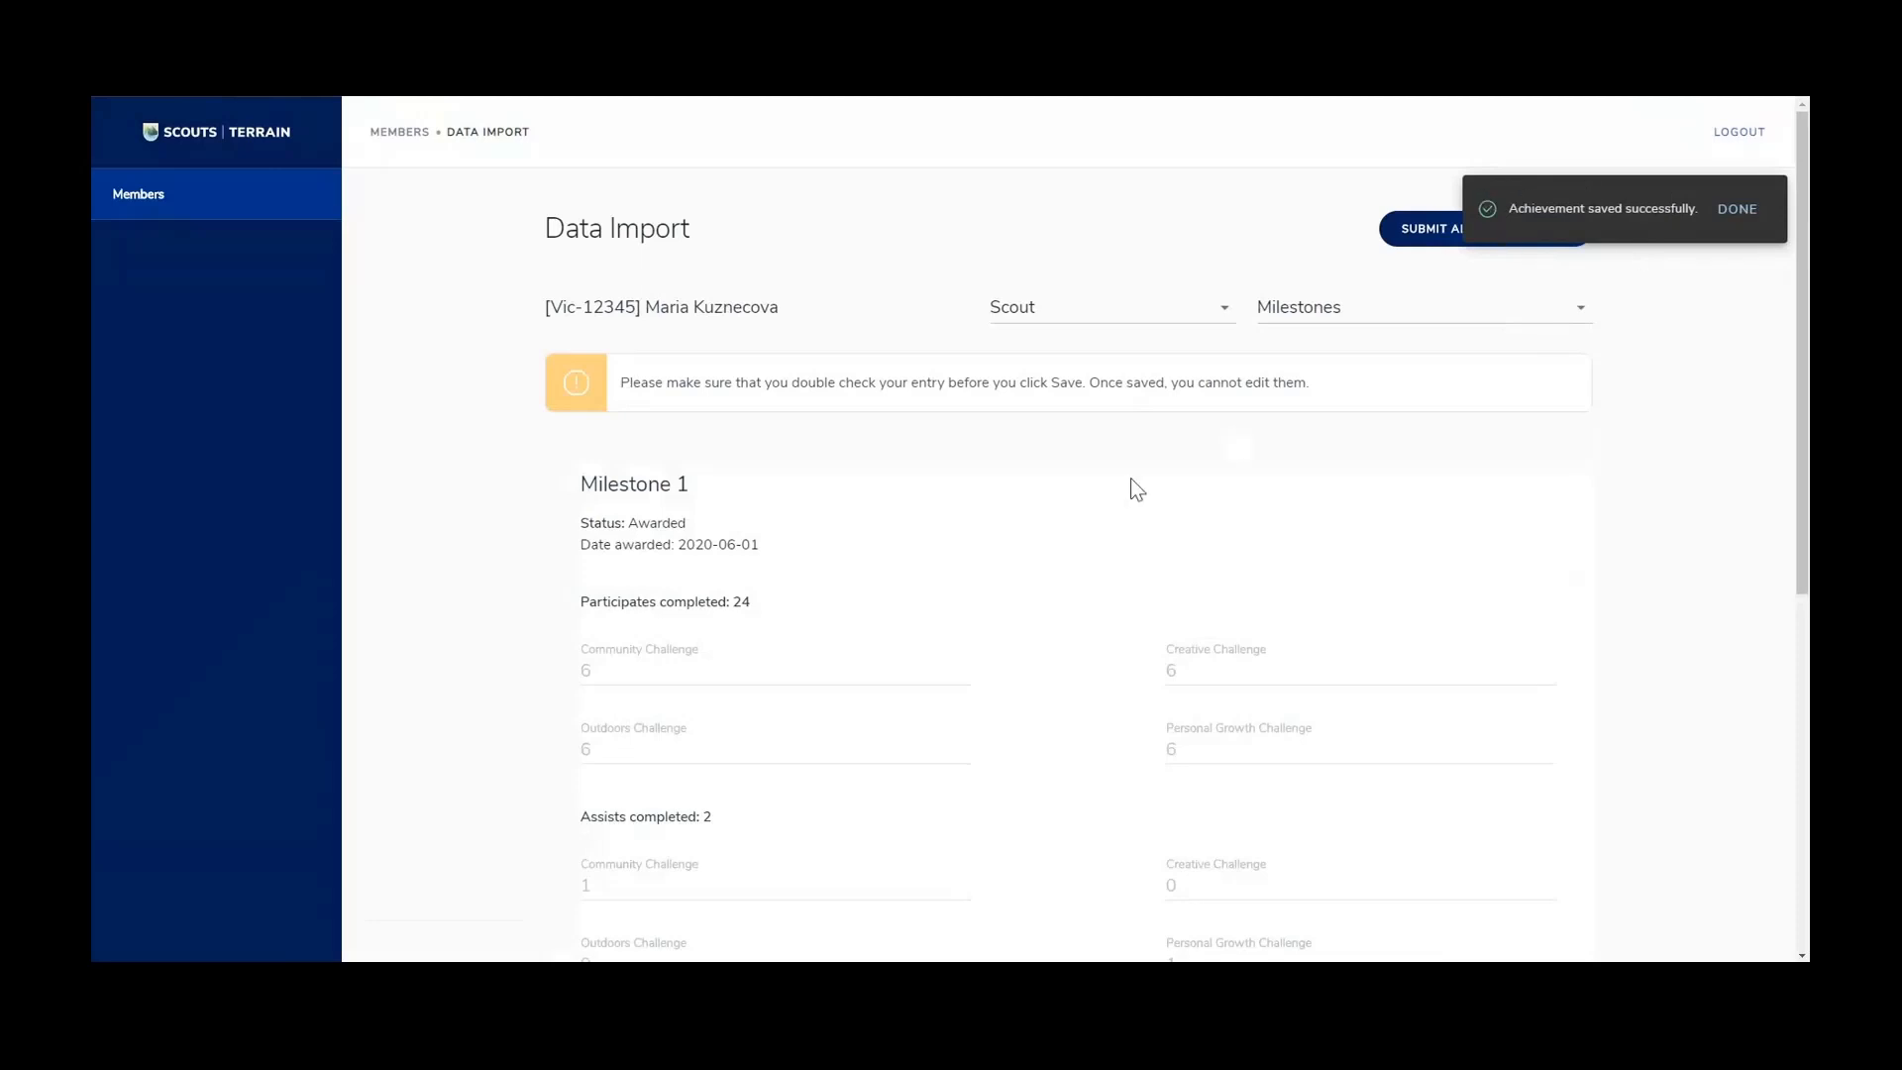
Start a Milestone 2 entry and set its status to In Progress
scroll(974, 621, down, 7)
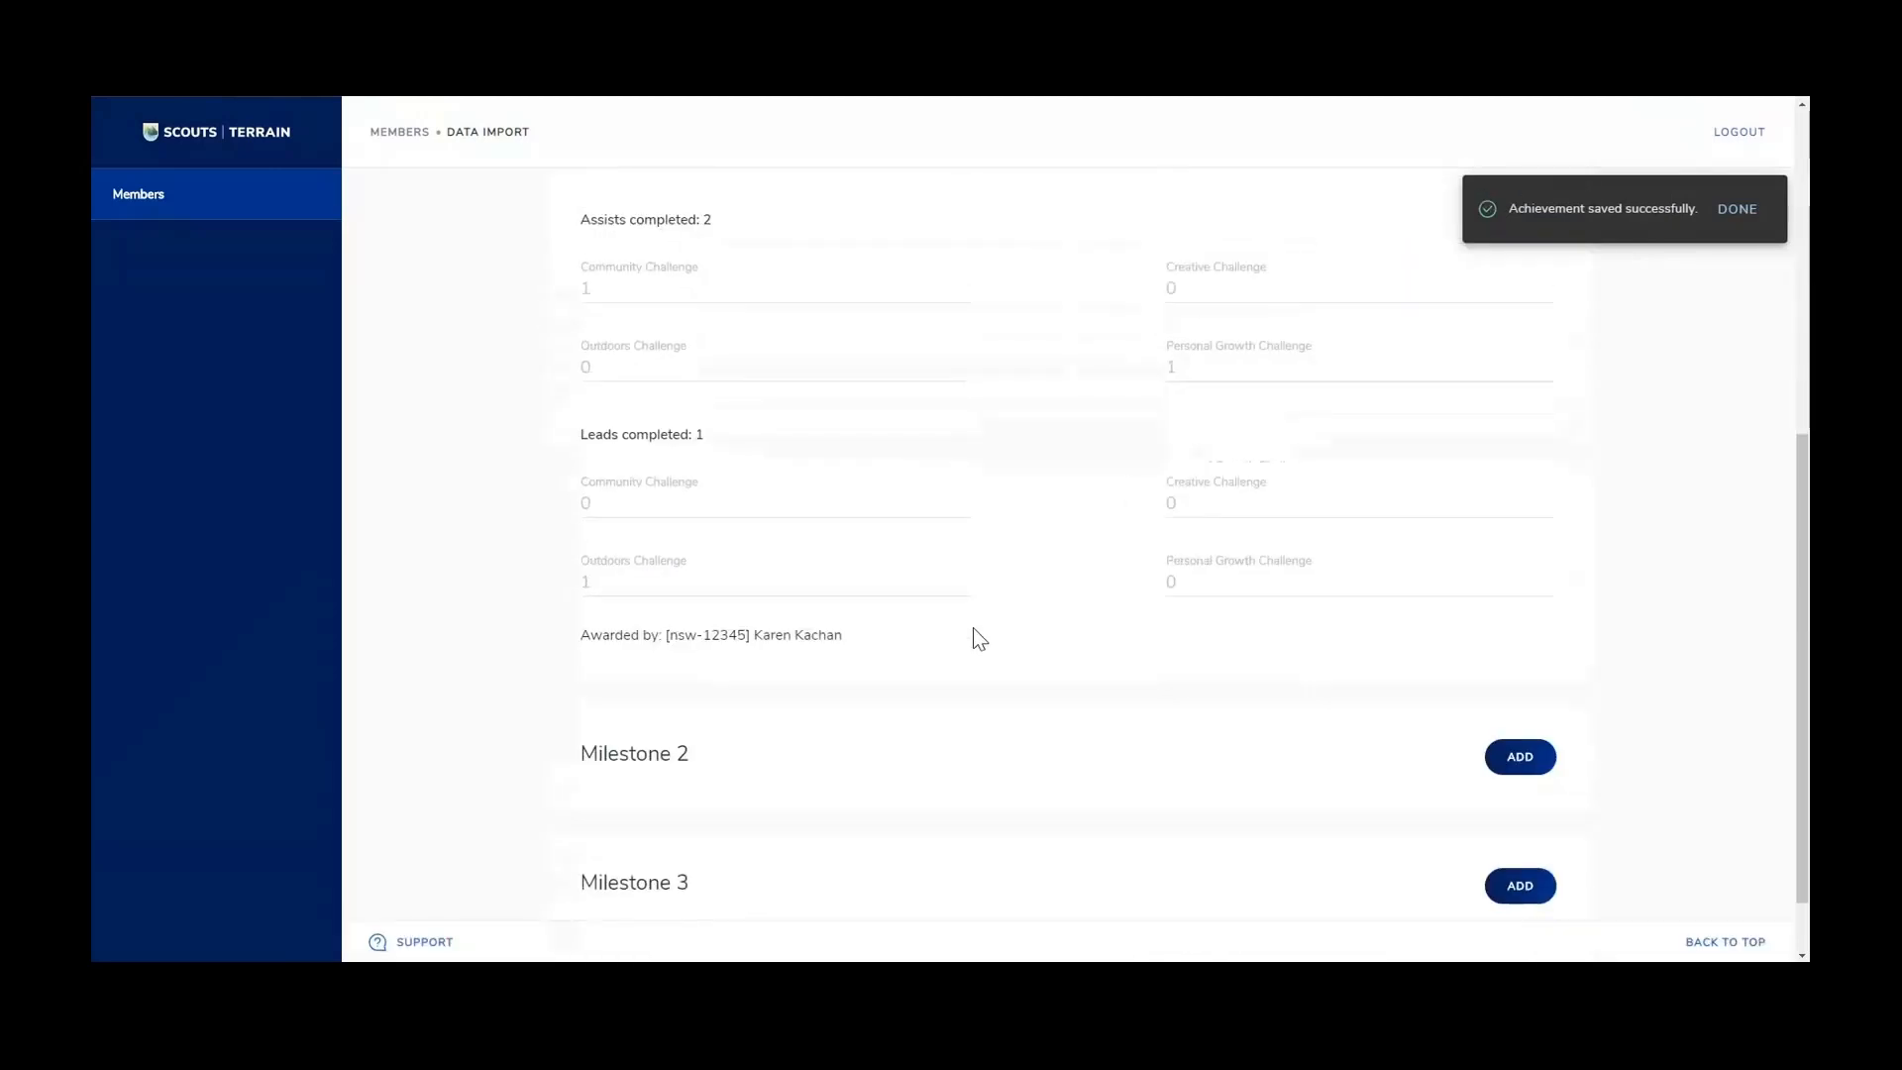
click(1535, 672)
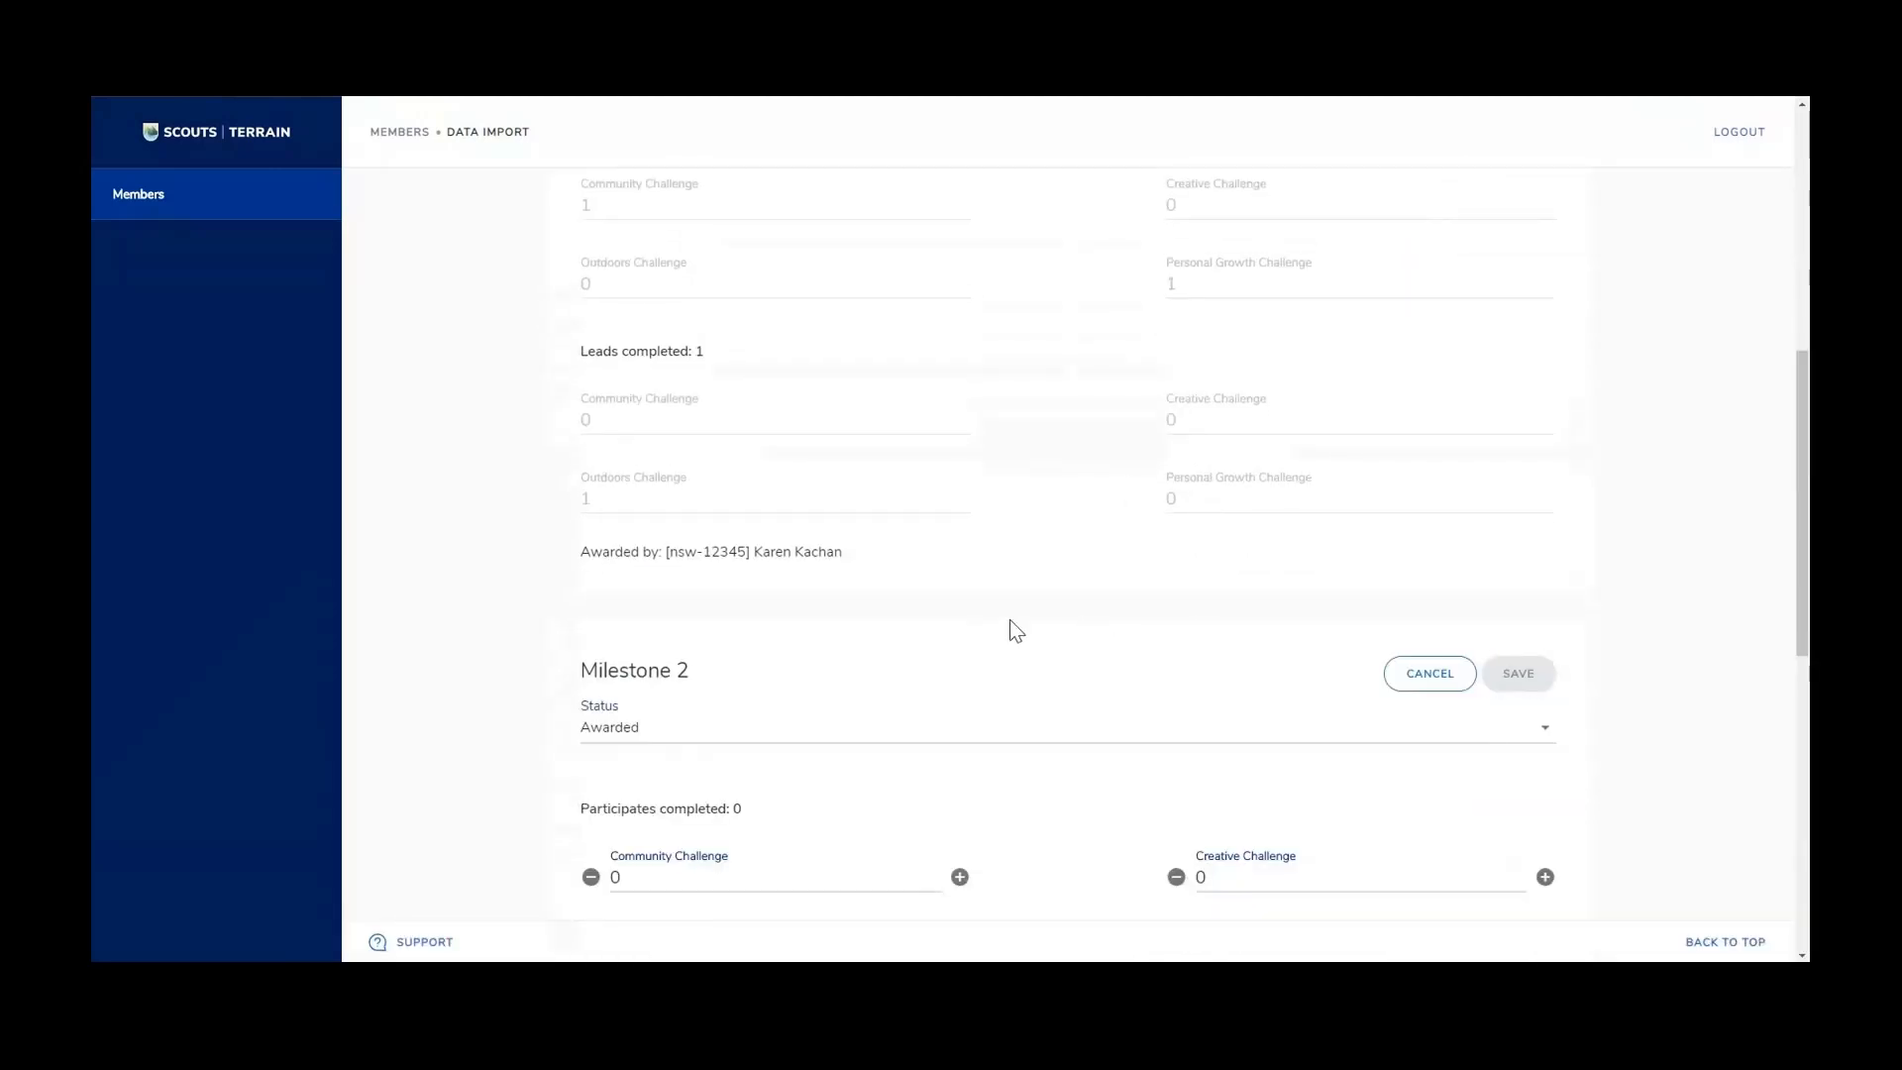
scroll(951, 644, down, 2)
click(1541, 496)
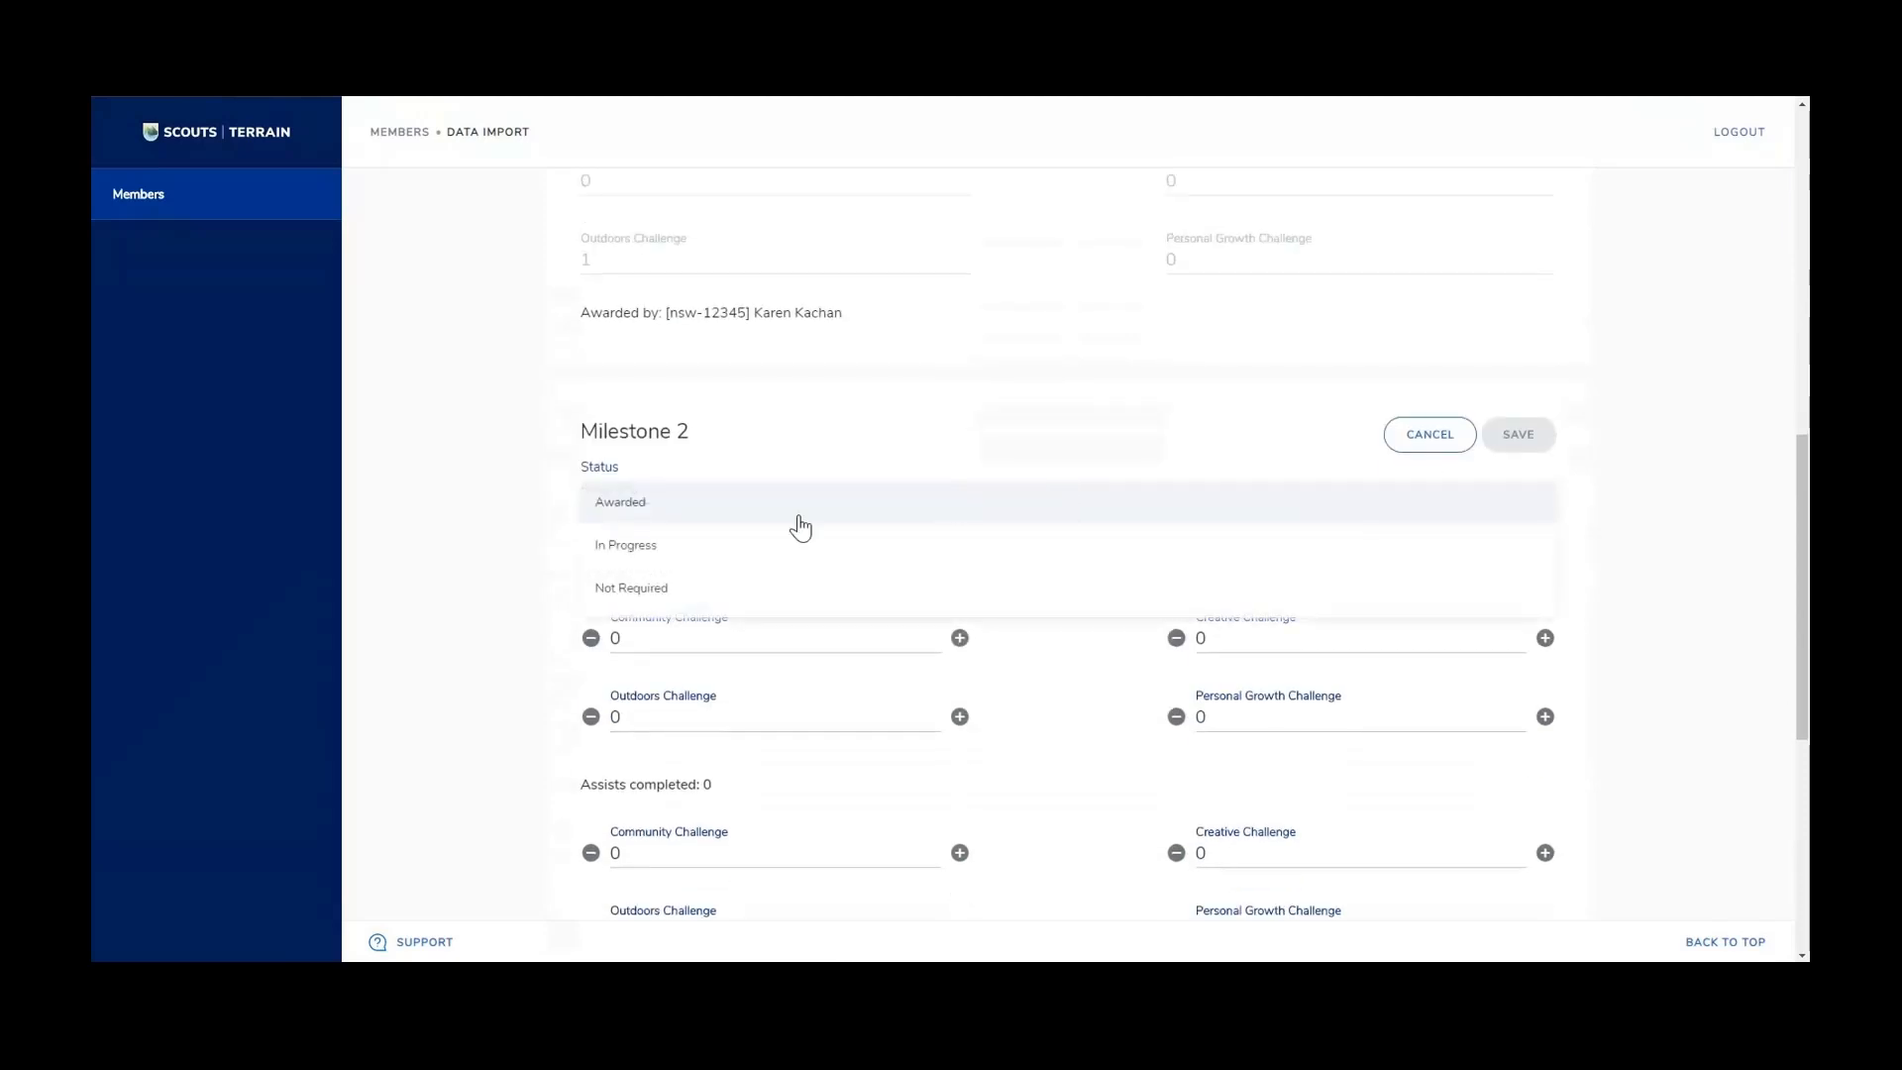
click(768, 551)
scroll(832, 502, down, 1)
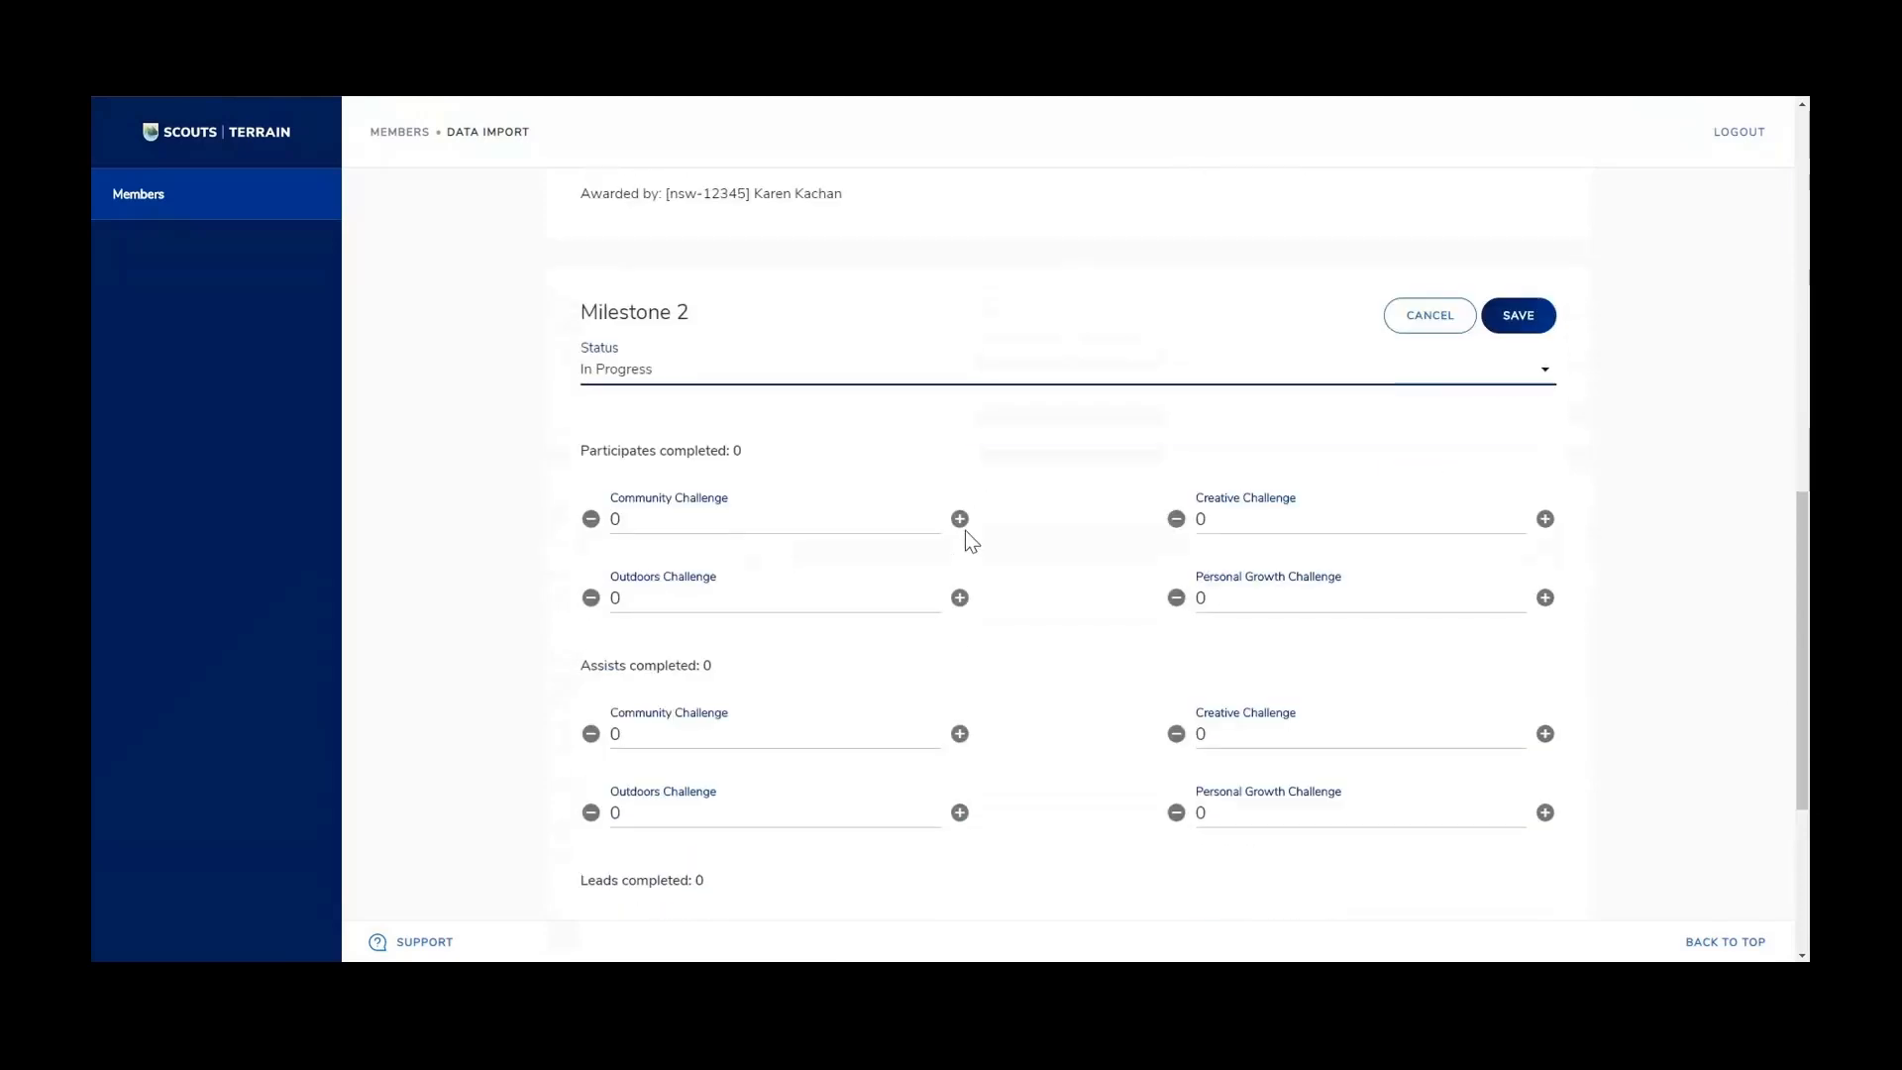
Record two Community and one Personal Growth participates plus one Outdoors assist for Milestone 2, and save the entry
click(967, 538)
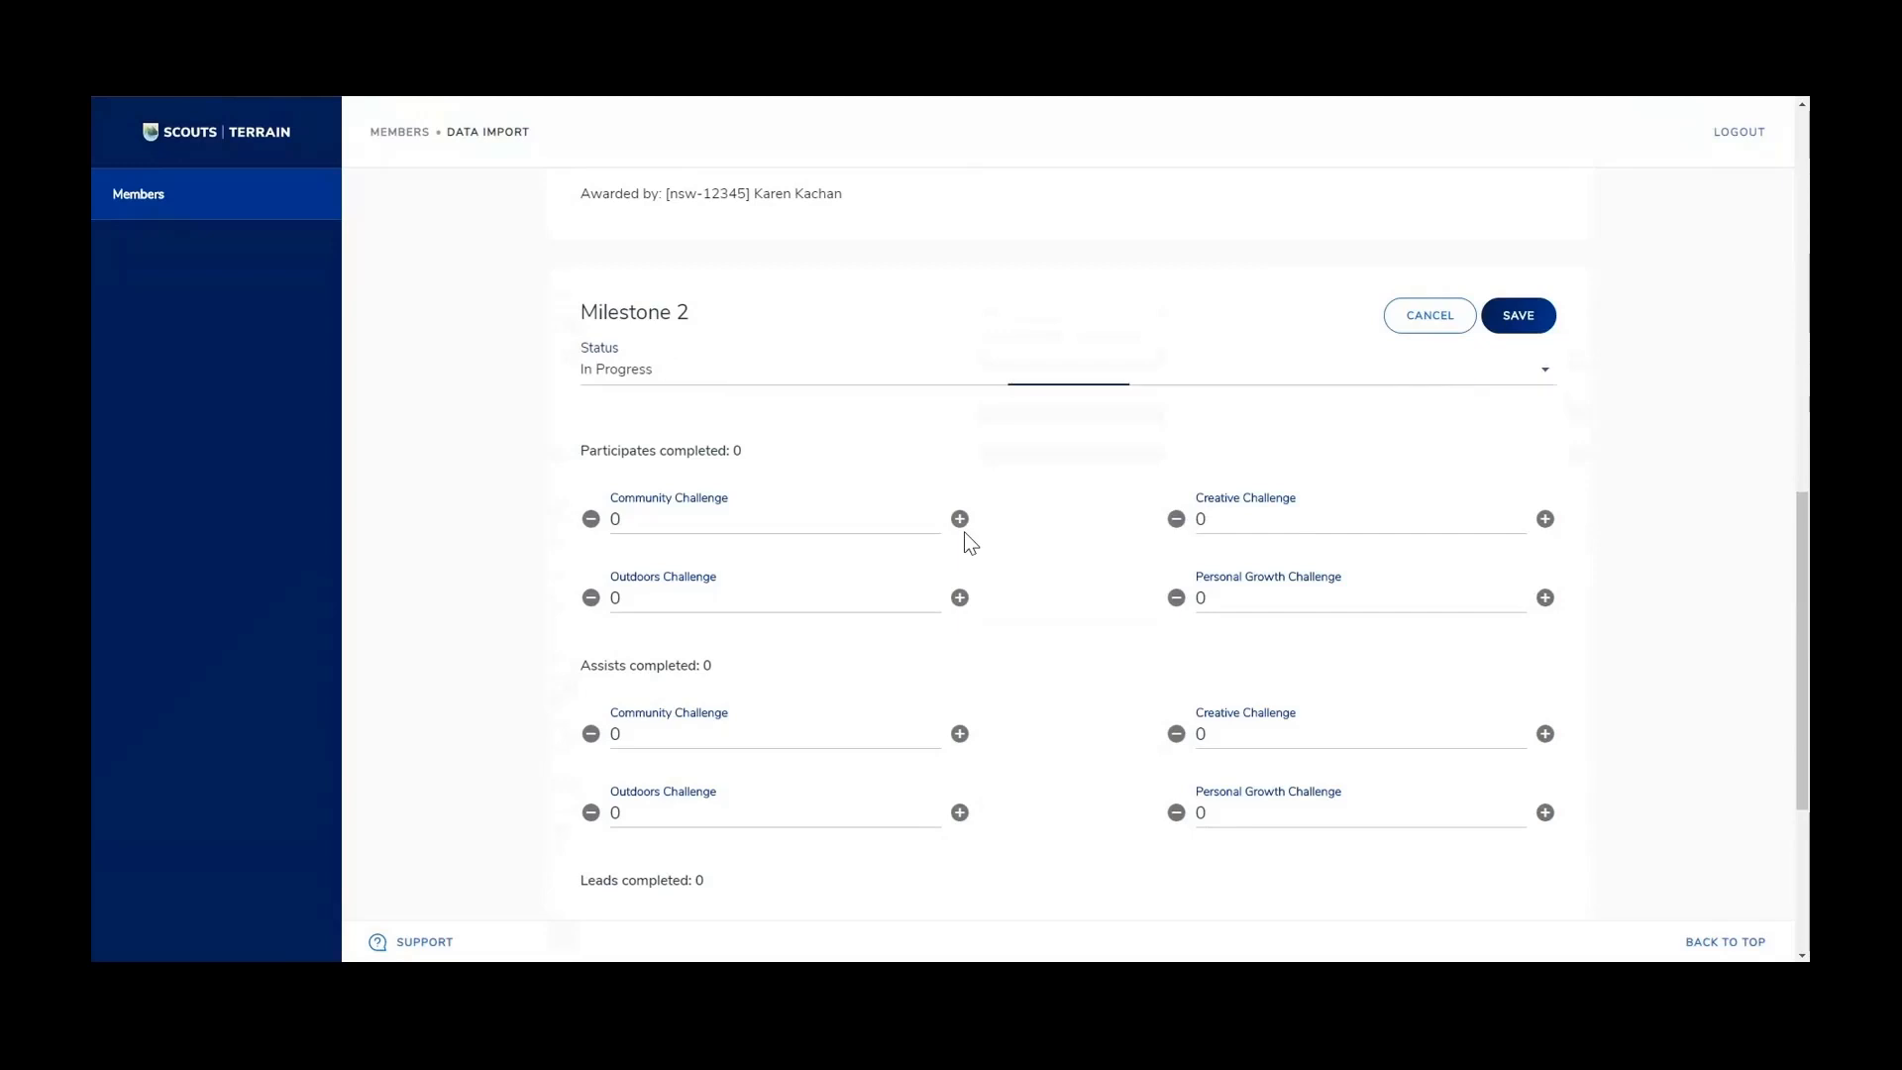
click(960, 521)
click(1546, 598)
scroll(842, 654, down, 2)
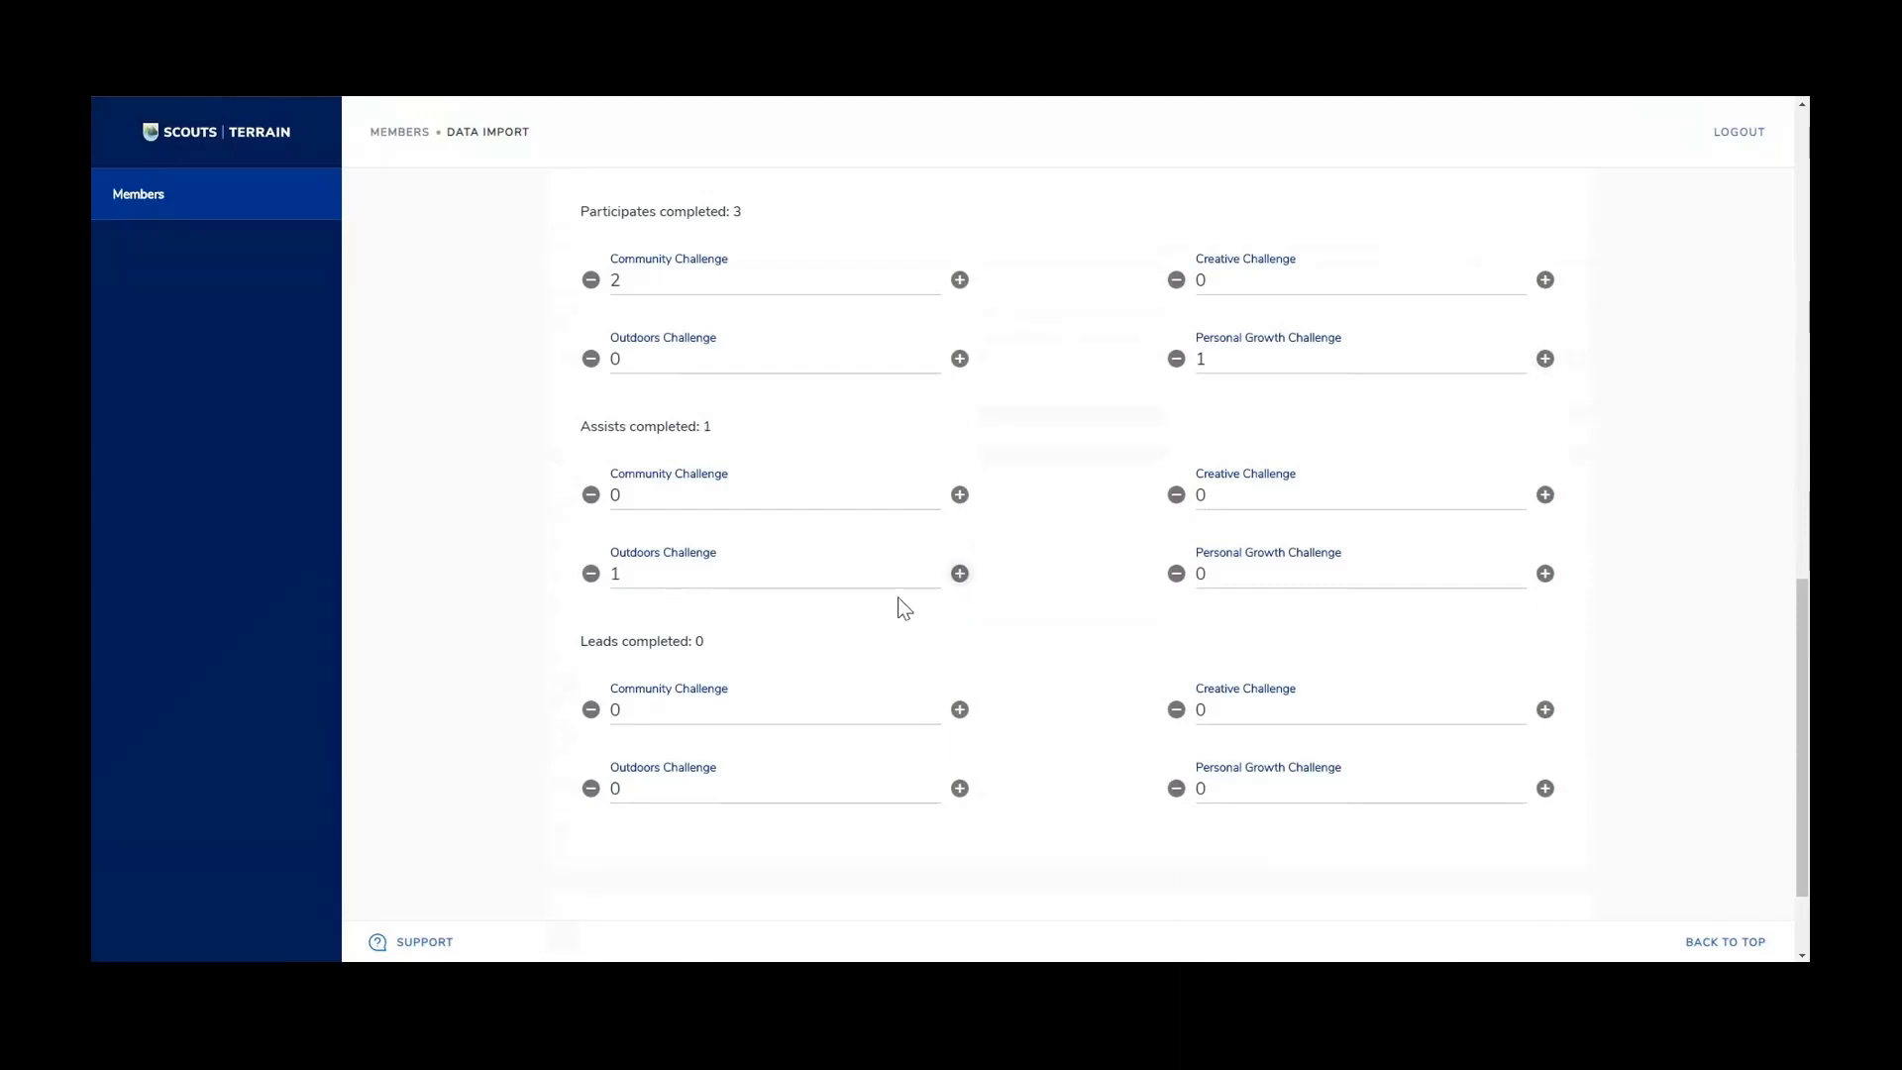
scroll(897, 606, down, 1)
scroll(1015, 624, up, 3)
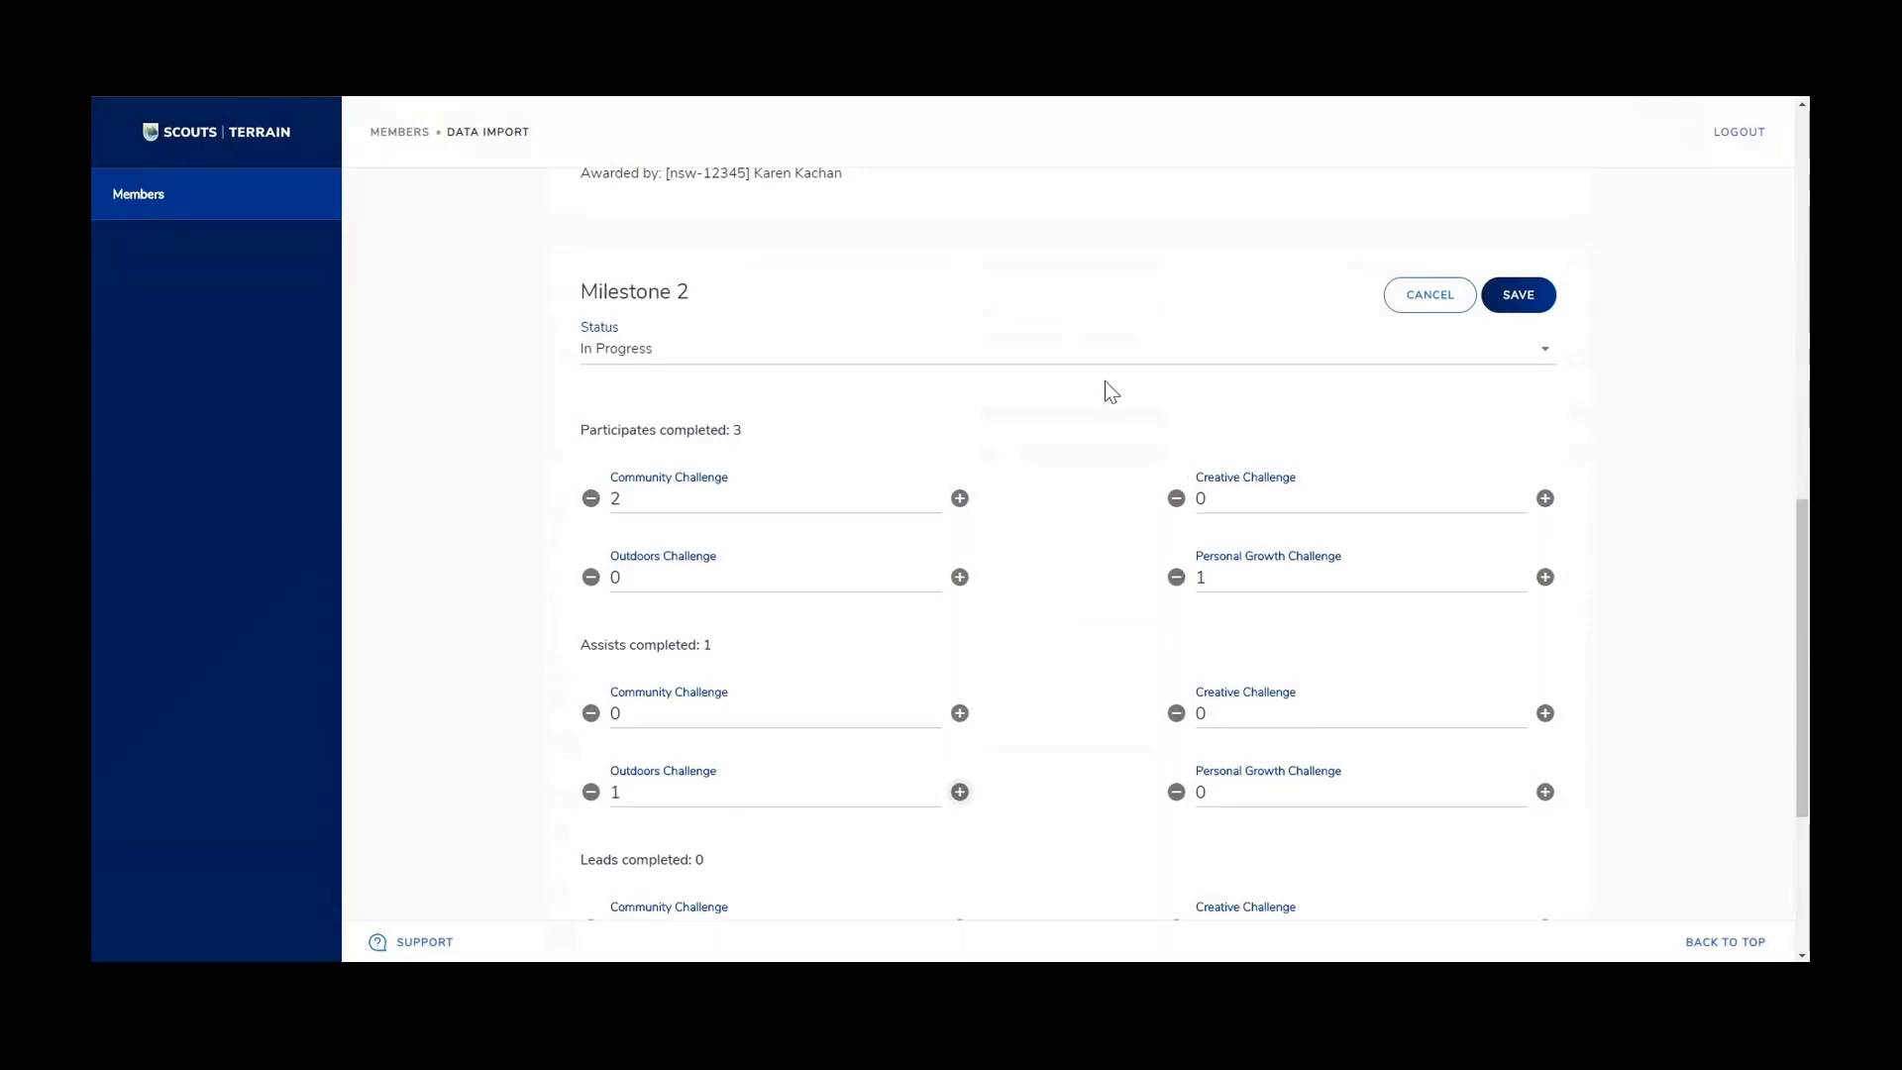
click(1521, 298)
Review the saved Milestone 2 and Milestone 1 entries and the remaining Milestone 3 section
scroll(876, 571, down, 1)
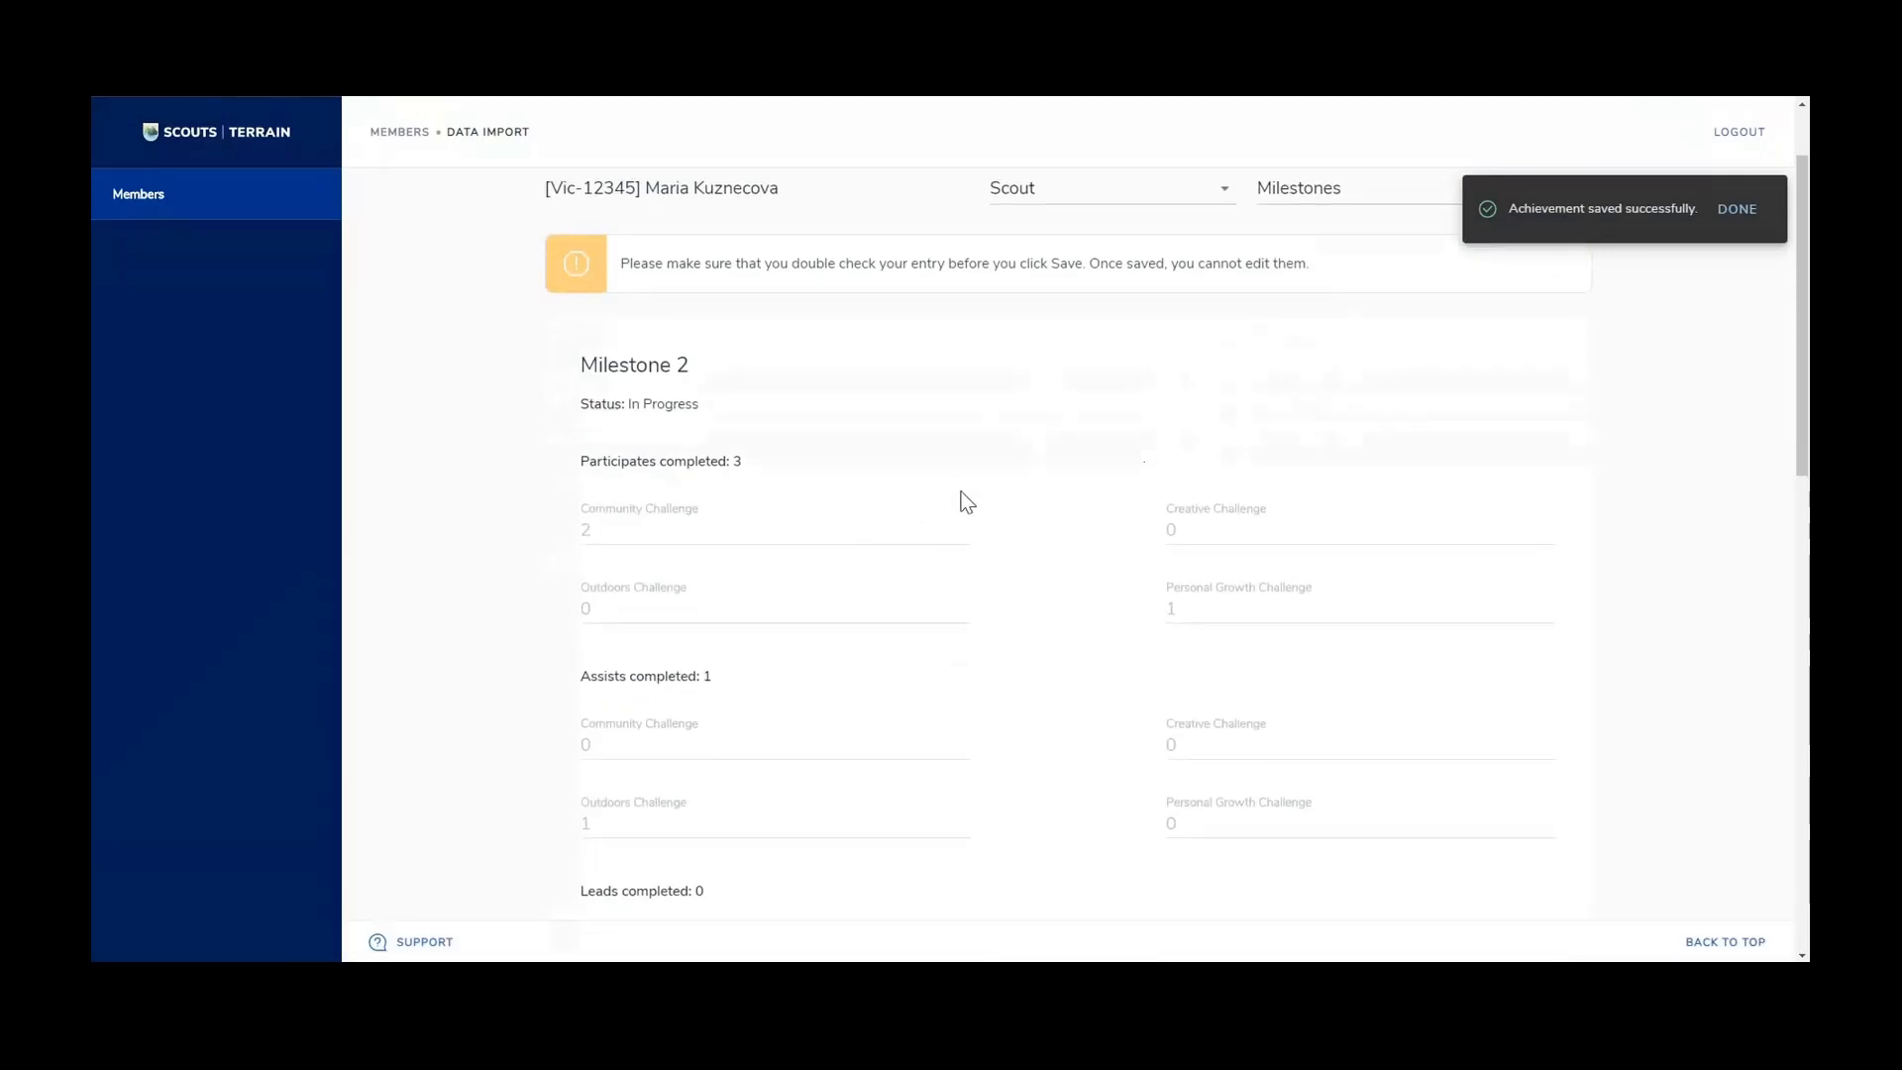
scroll(960, 502, down, 2)
scroll(959, 557, down, 1)
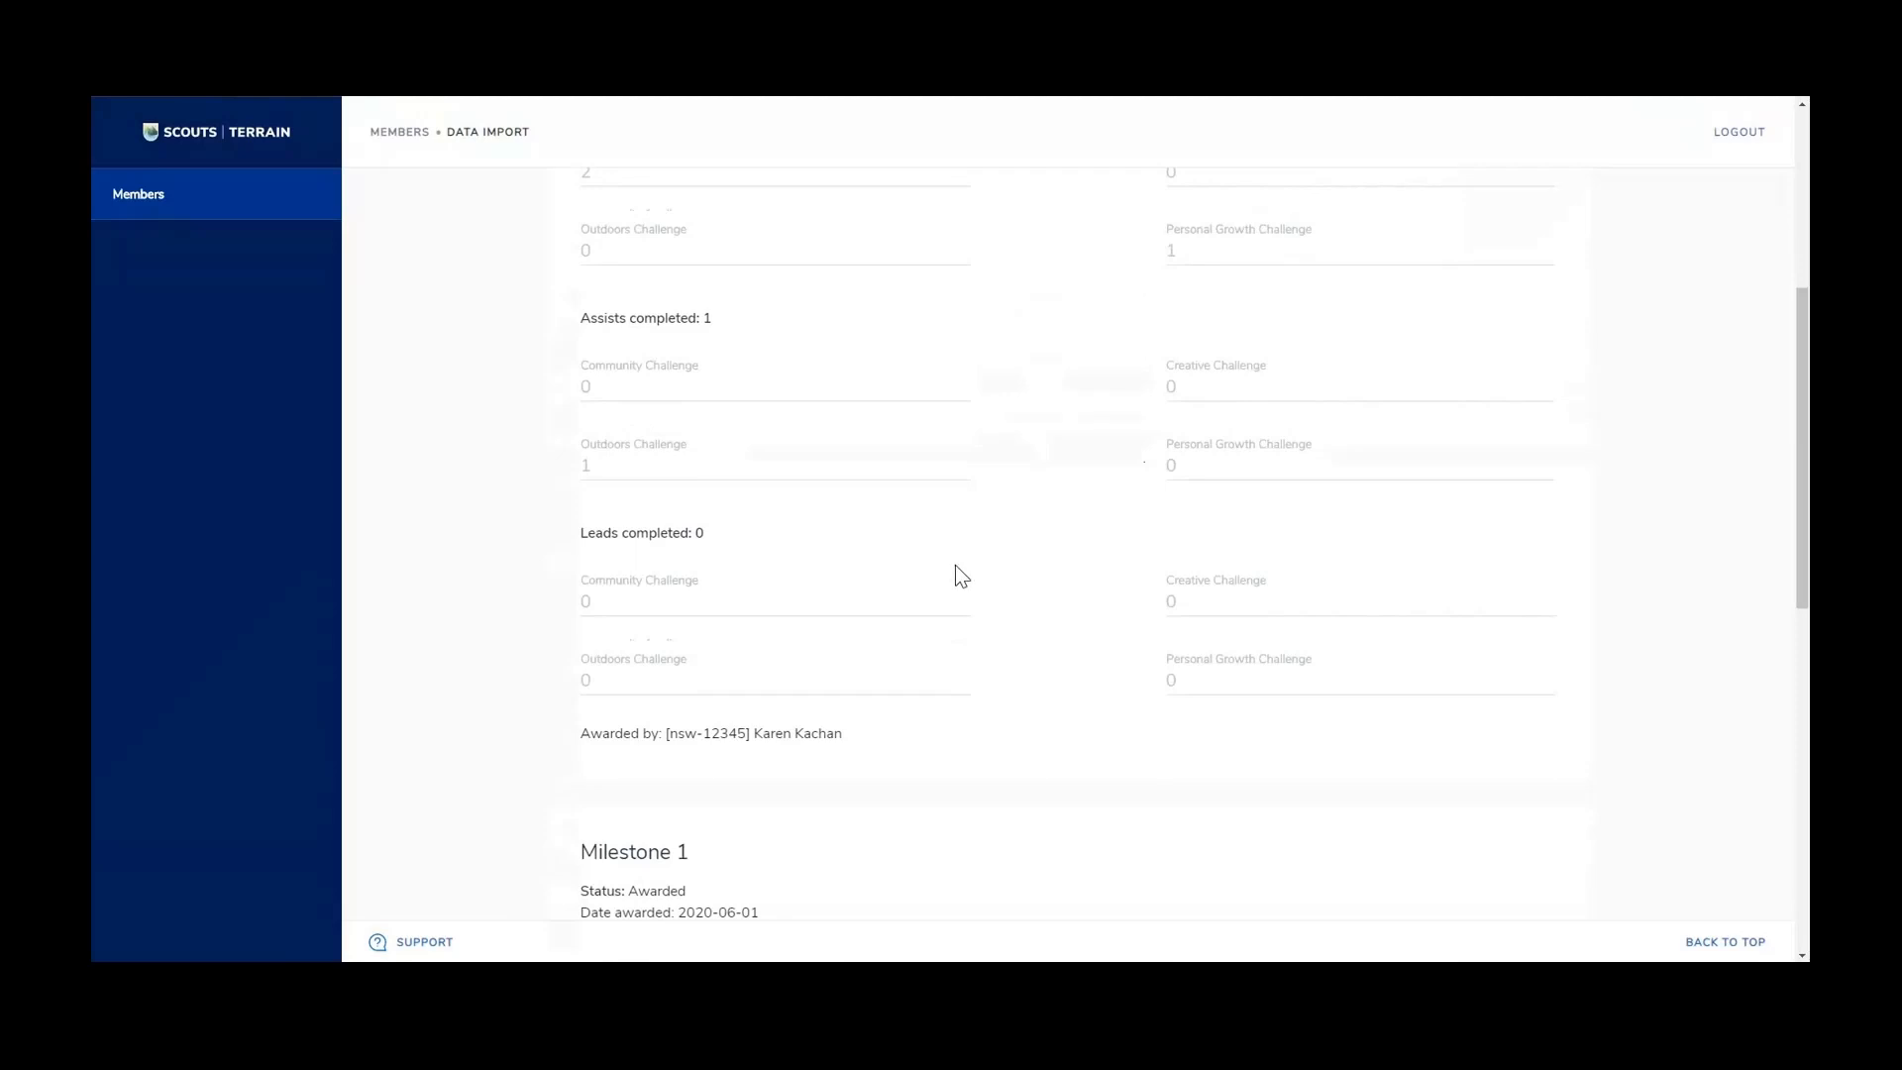
scroll(955, 567, down, 5)
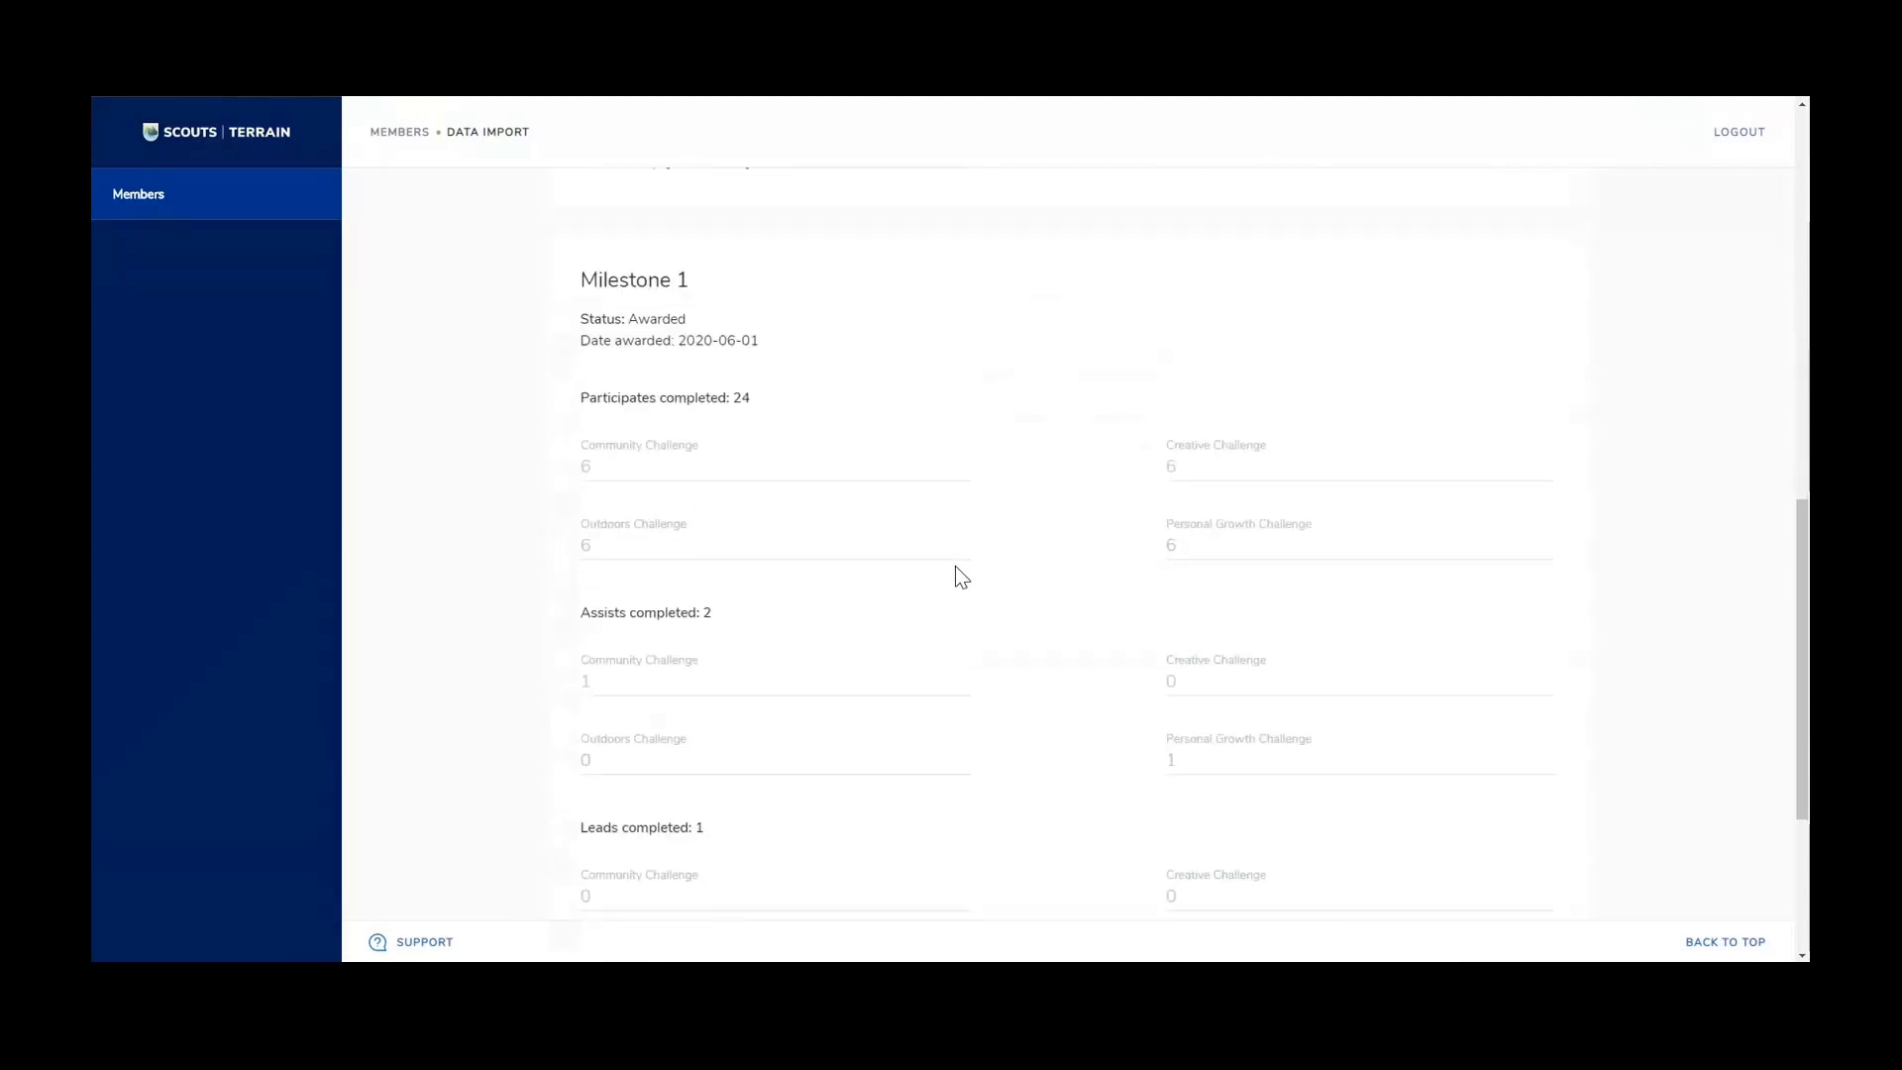
scroll(955, 567, down, 3)
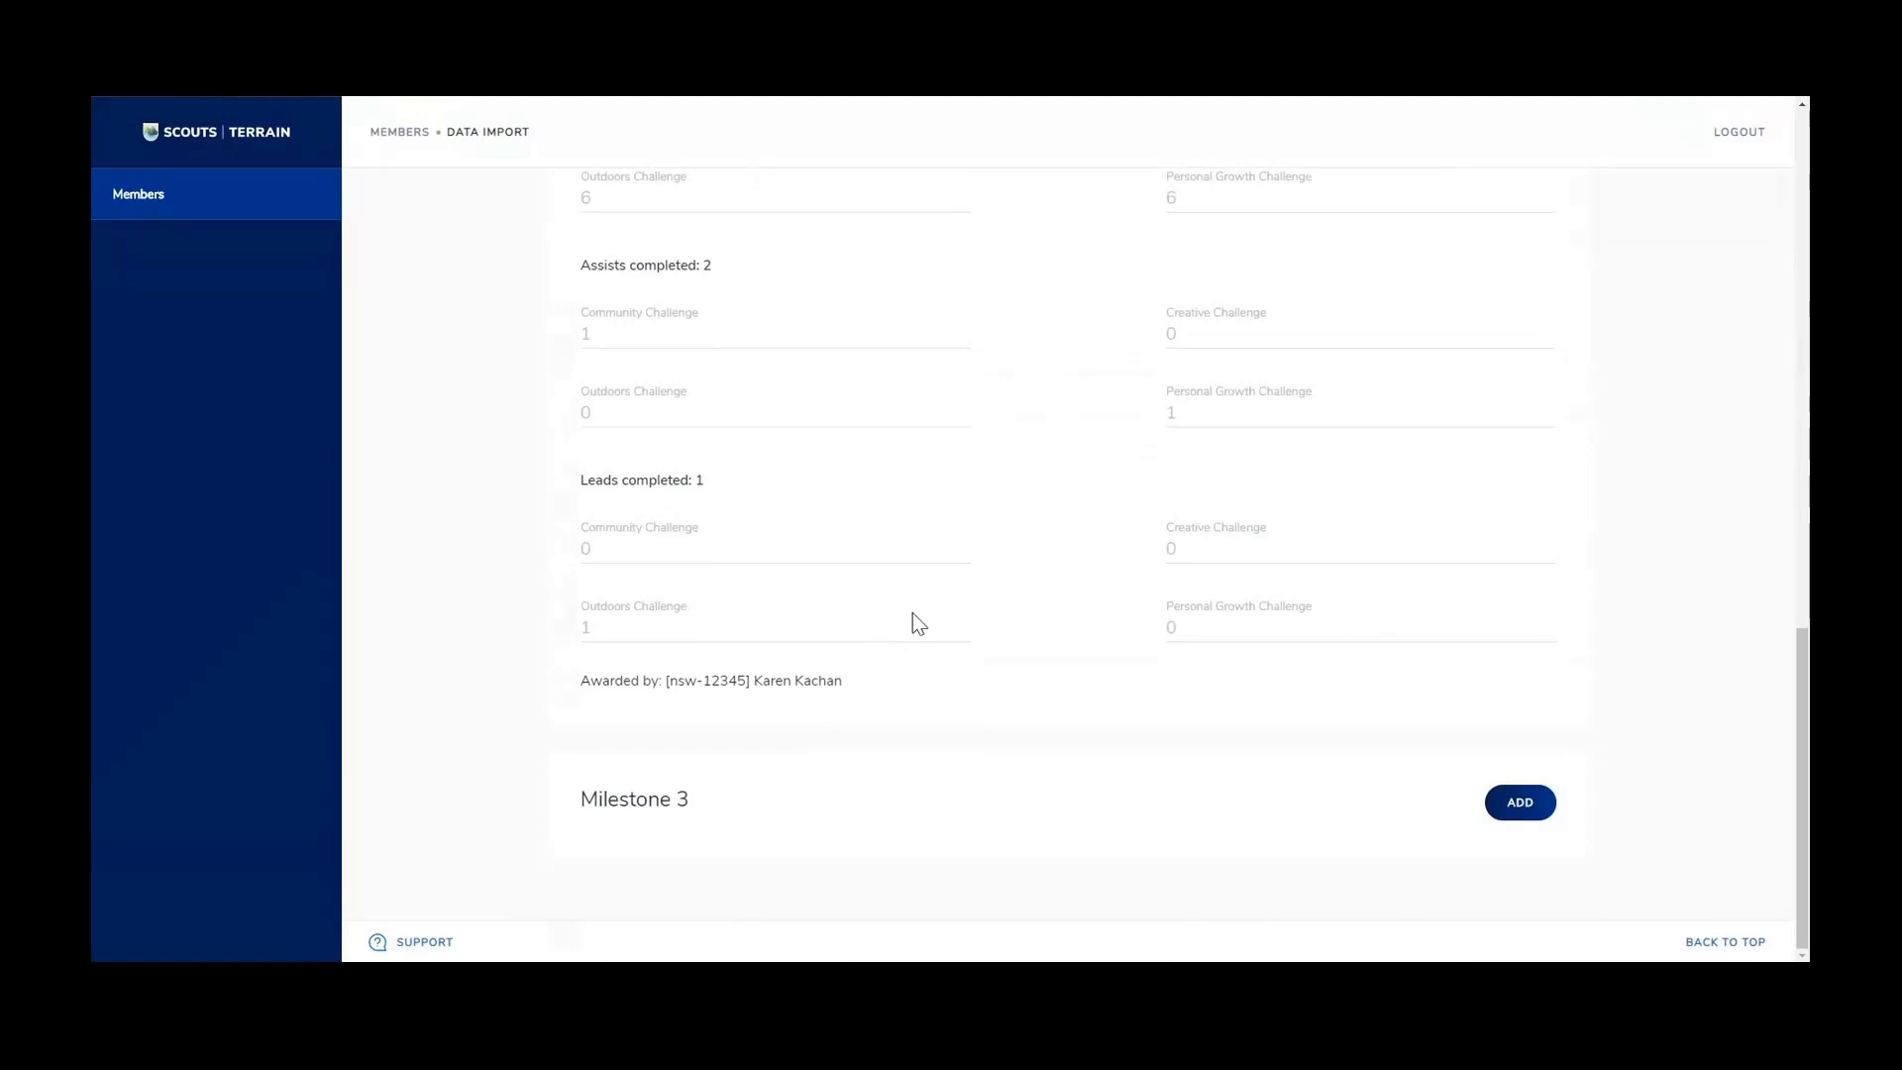
scroll(1054, 624, up, 10)
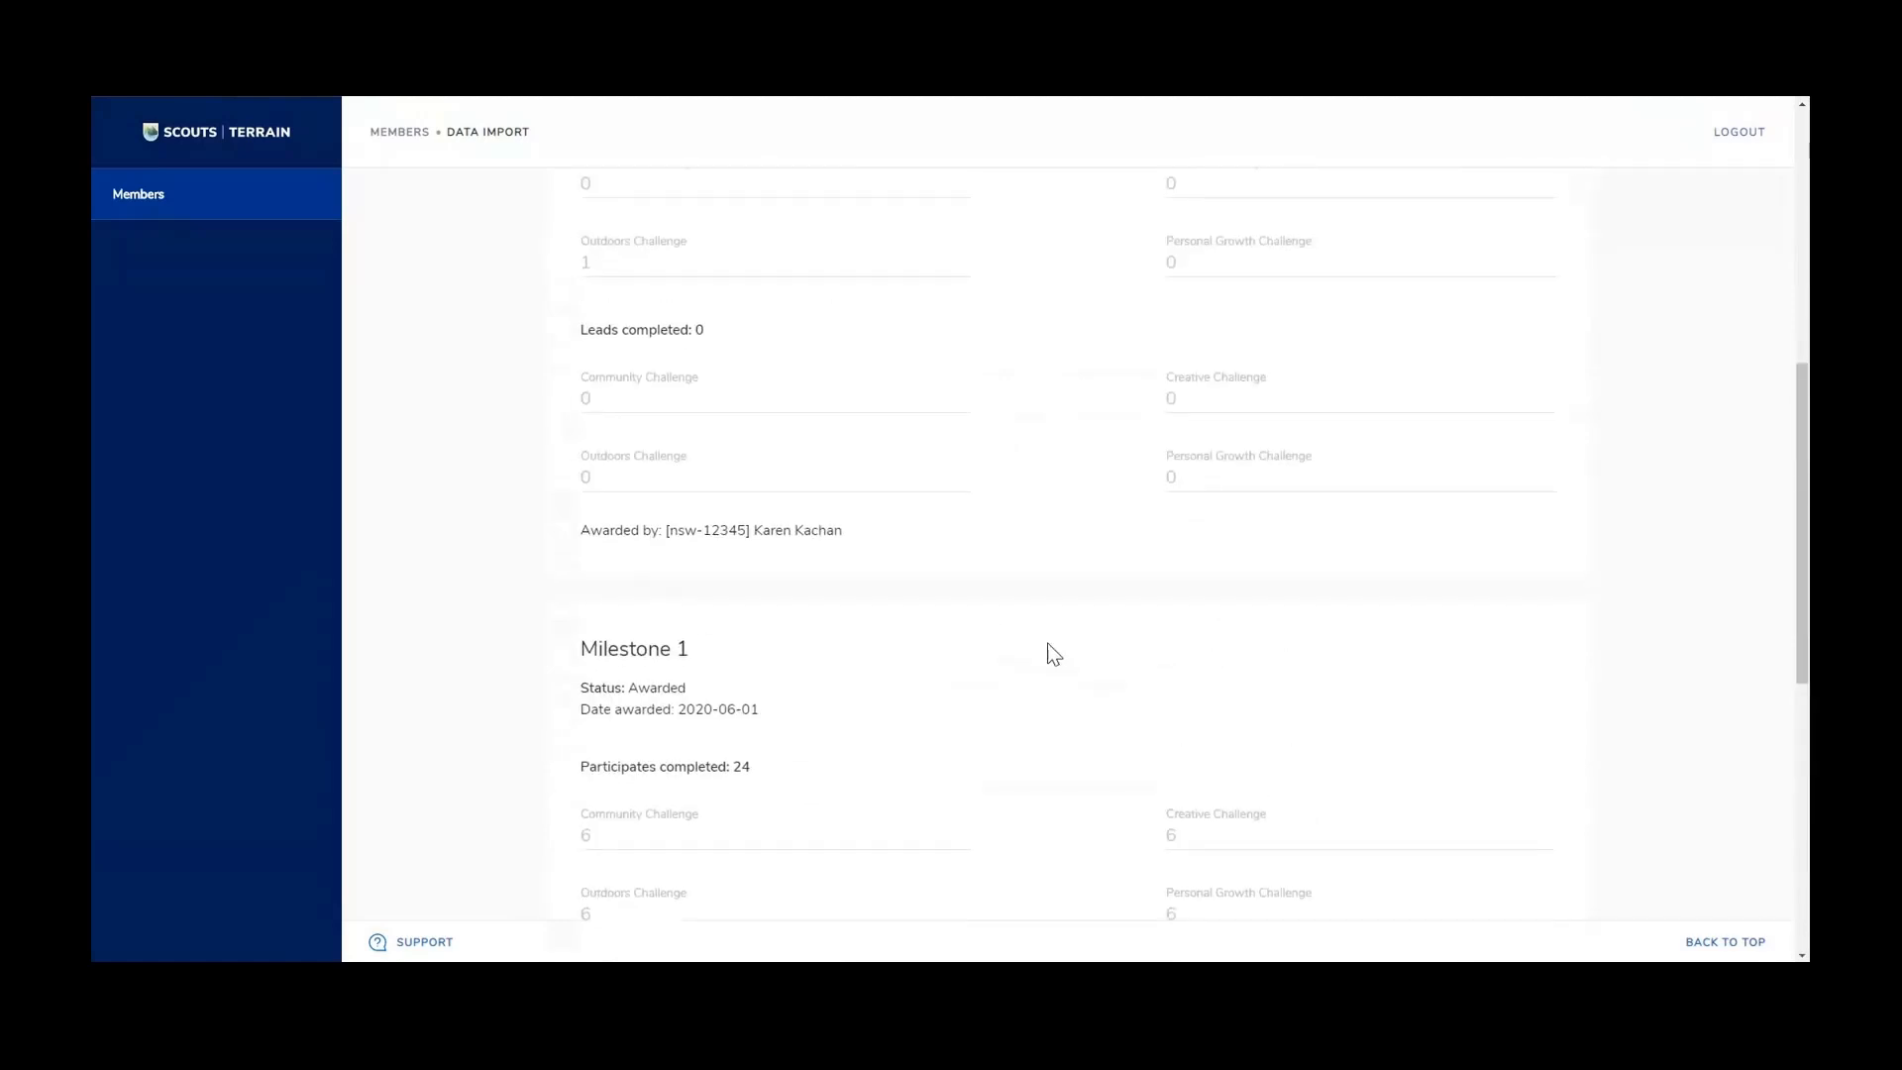
scroll(1054, 657, up, 3)
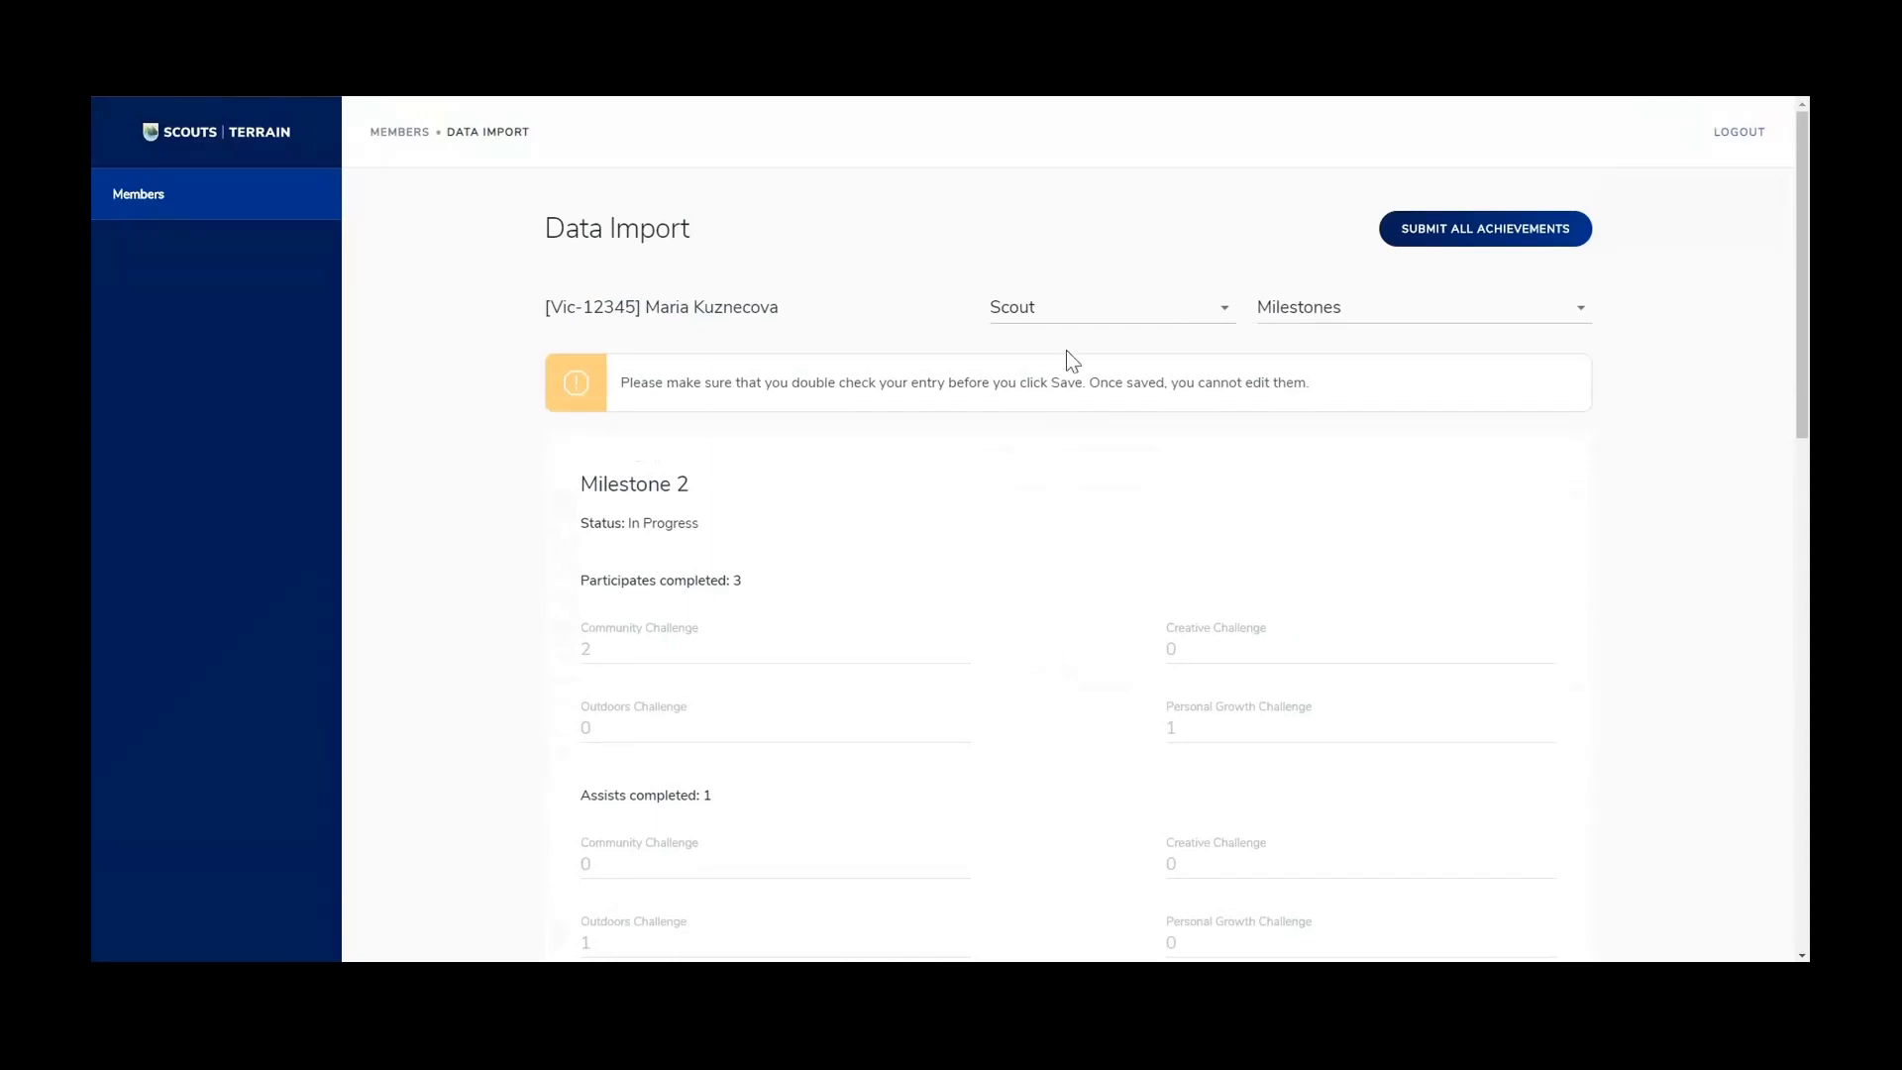
Switch to the Special Interest Areas achievements and start a new project entry
click(1535, 310)
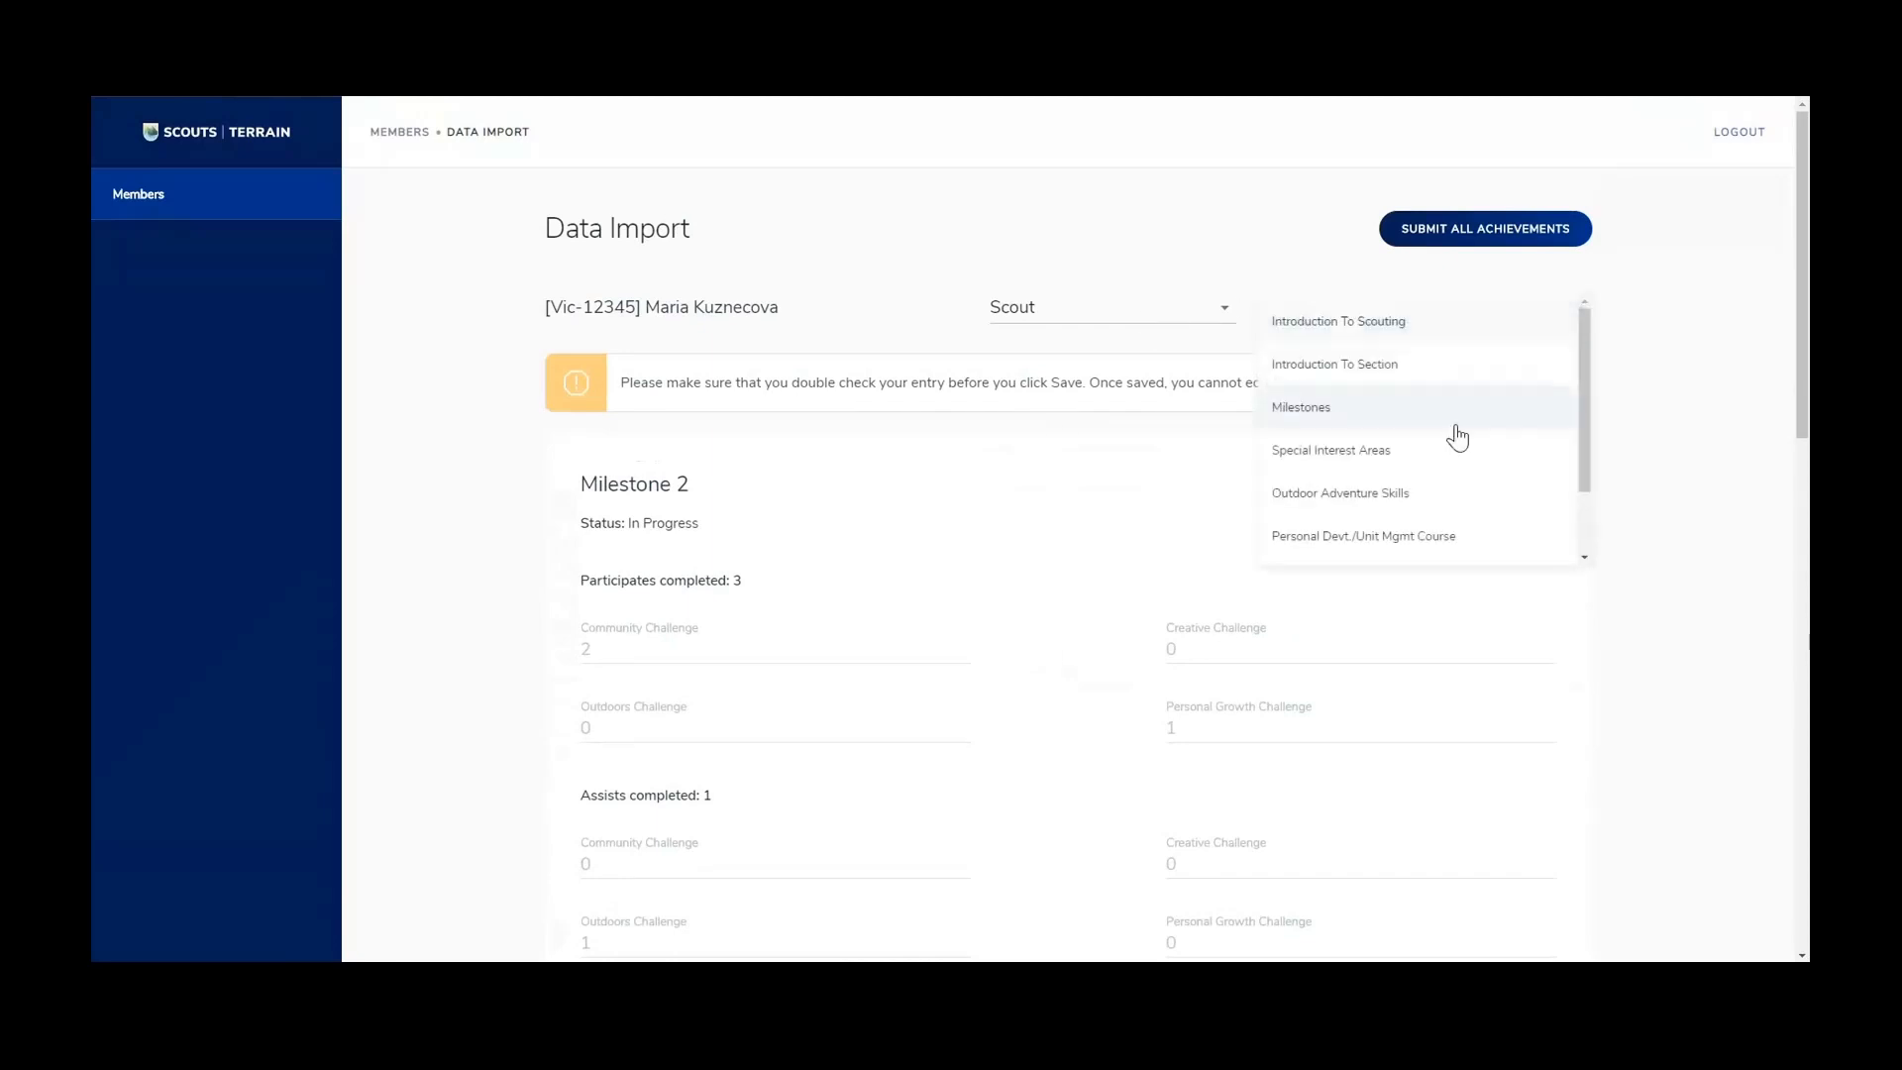
click(1354, 459)
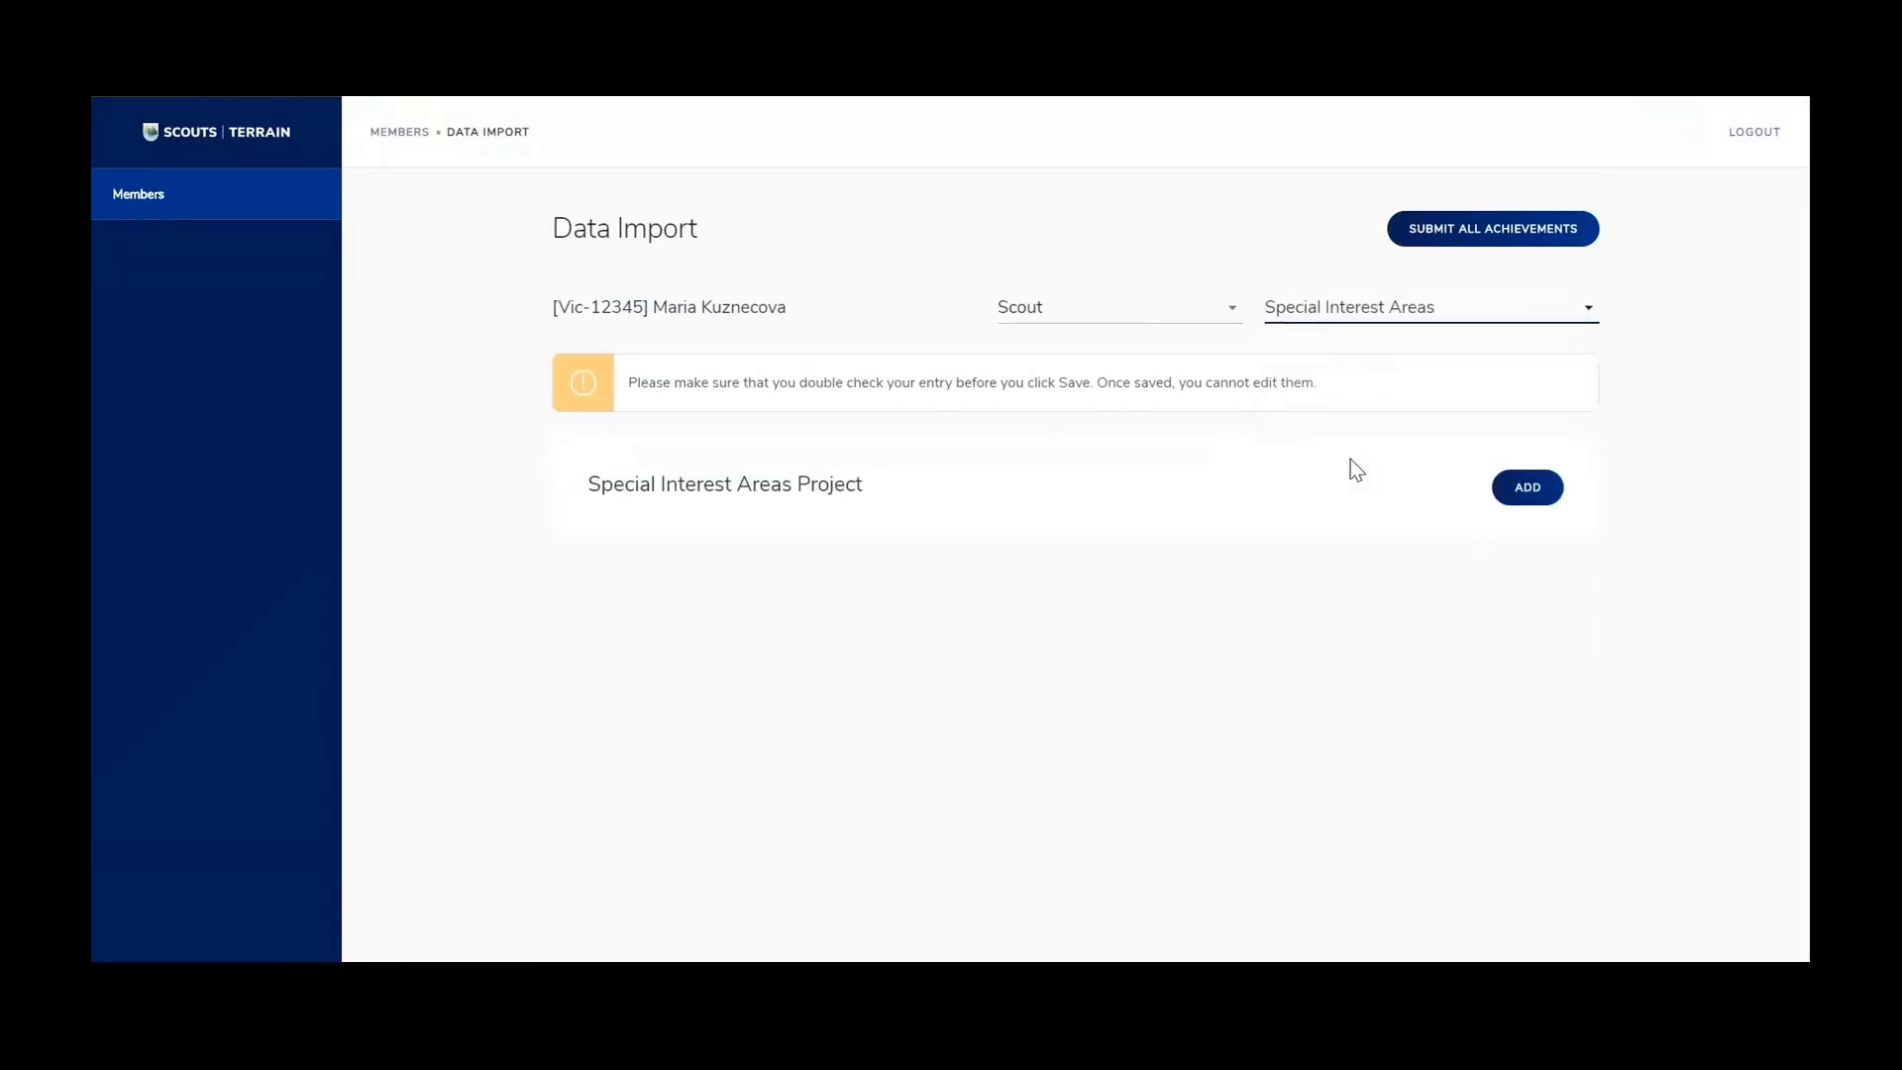
click(1532, 488)
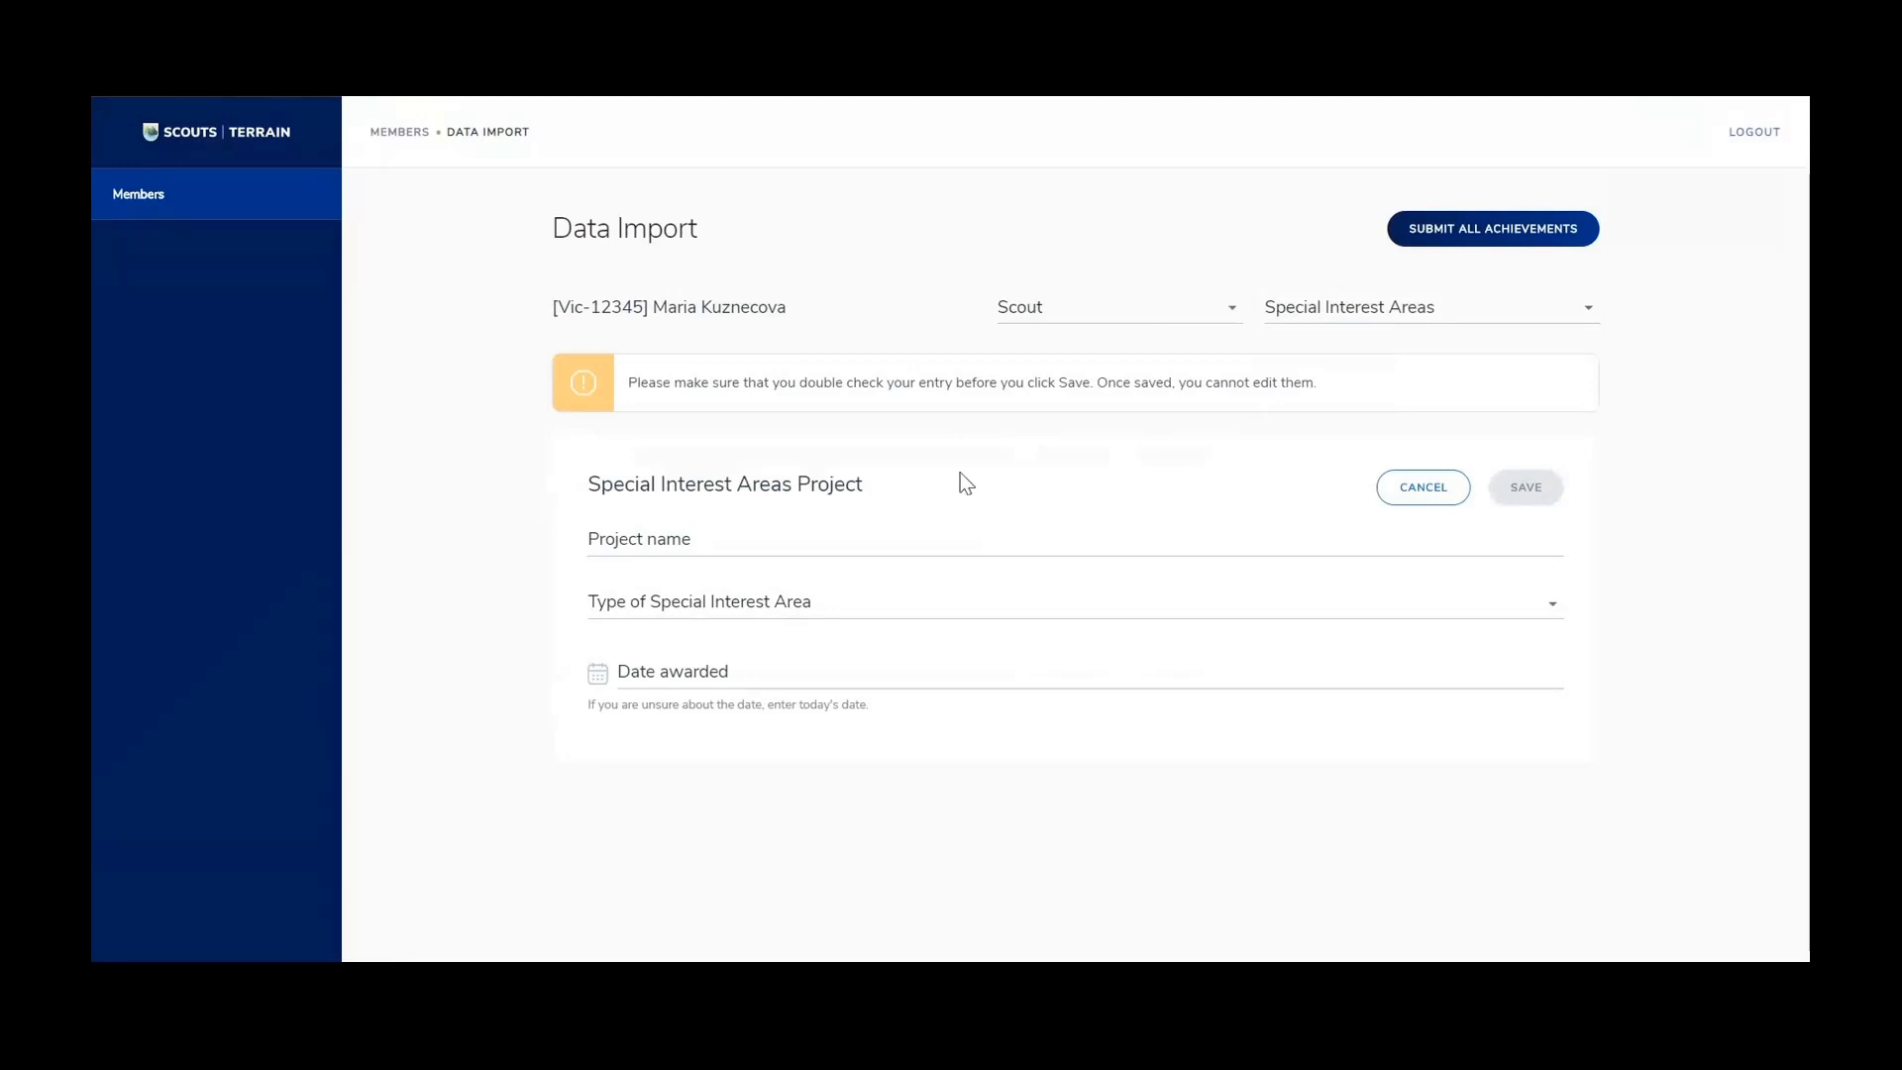
Set the project's Special Interest Area type to STEM & Innovation and name it "Robotics Truck build -"
click(1552, 616)
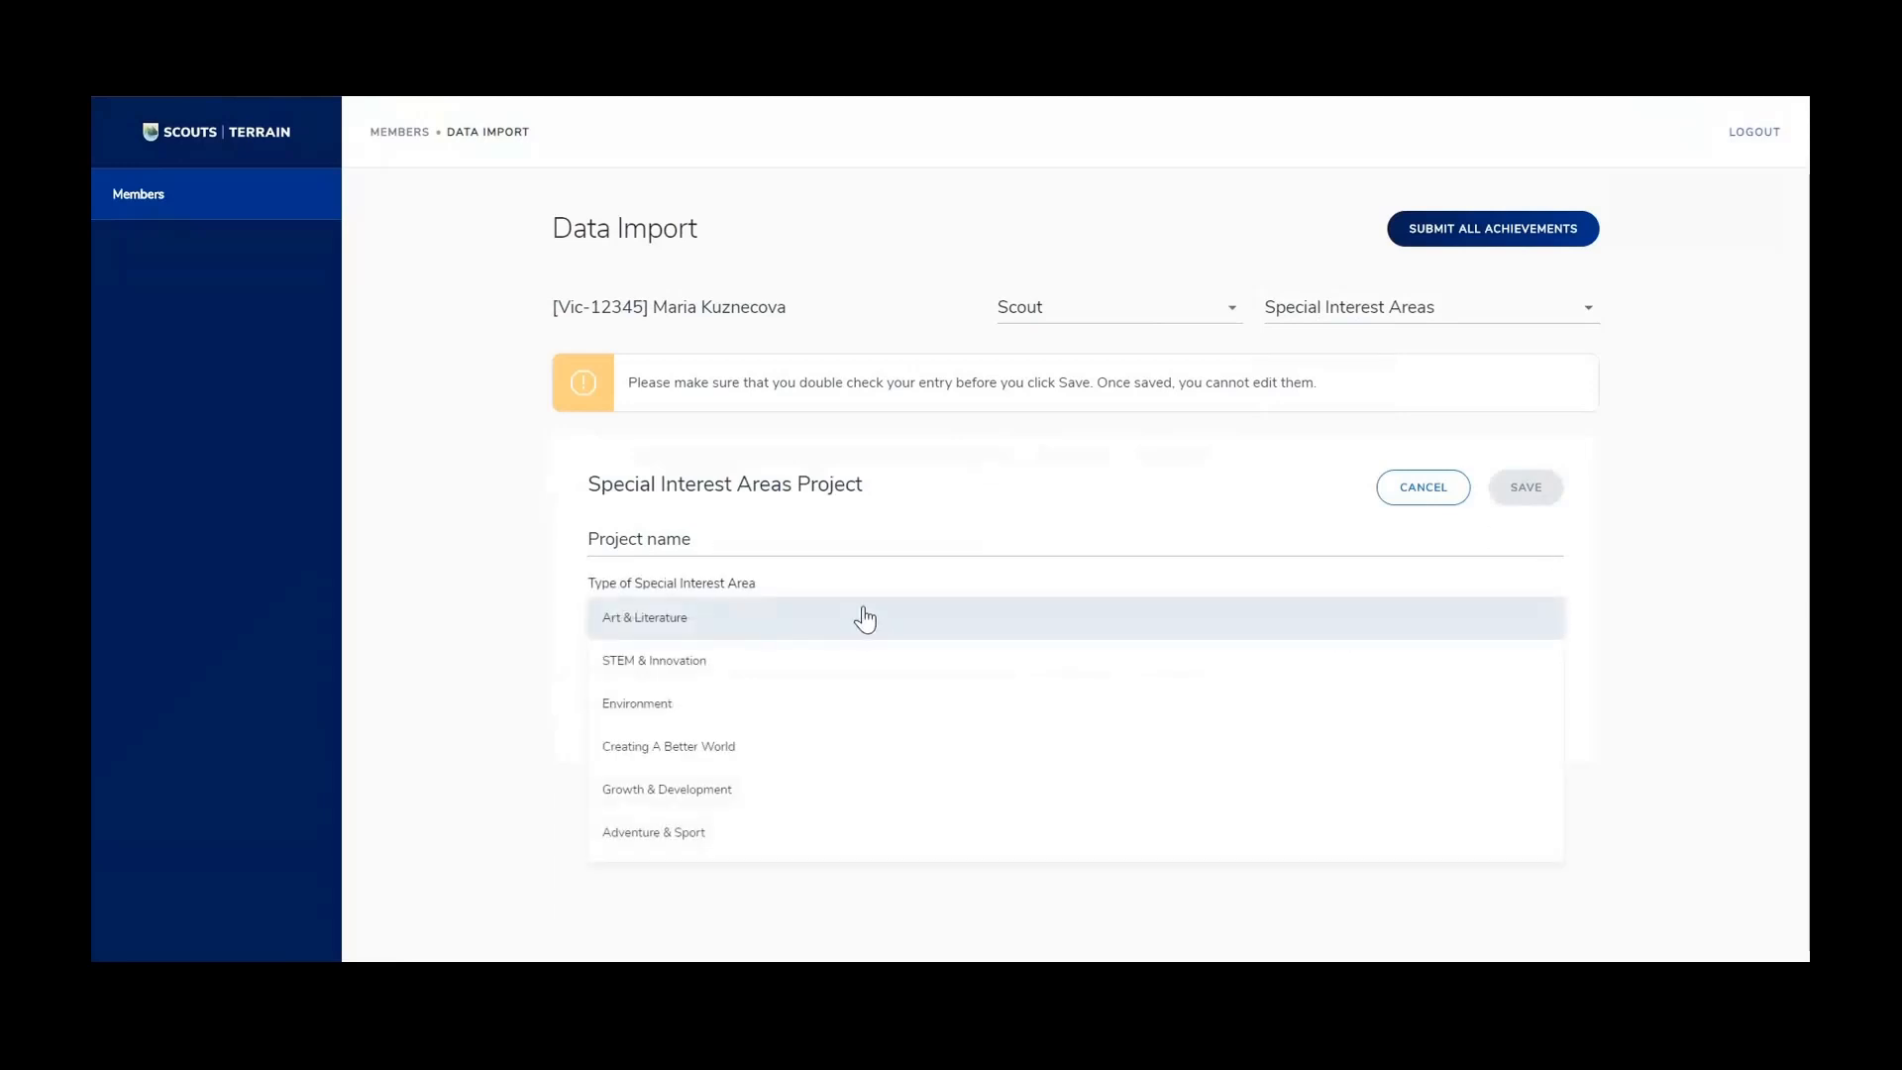
click(626, 670)
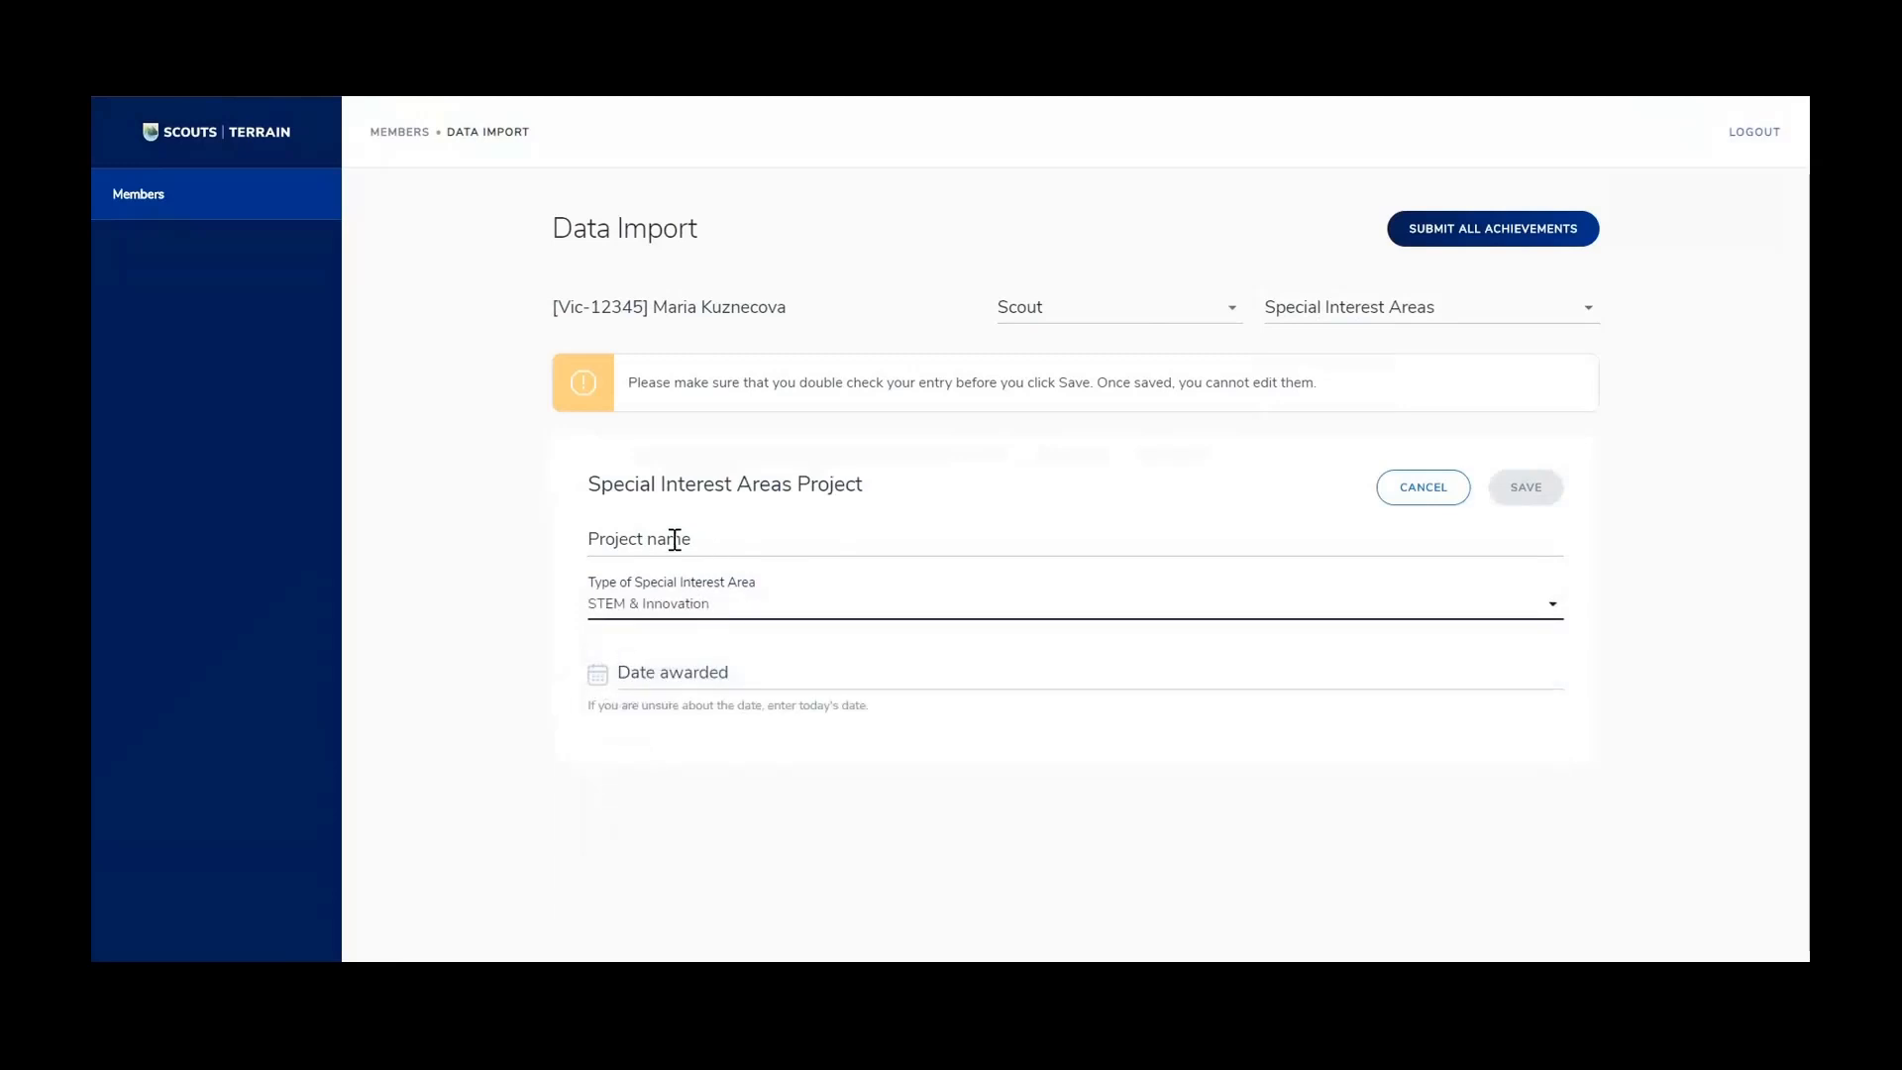
click(862, 548)
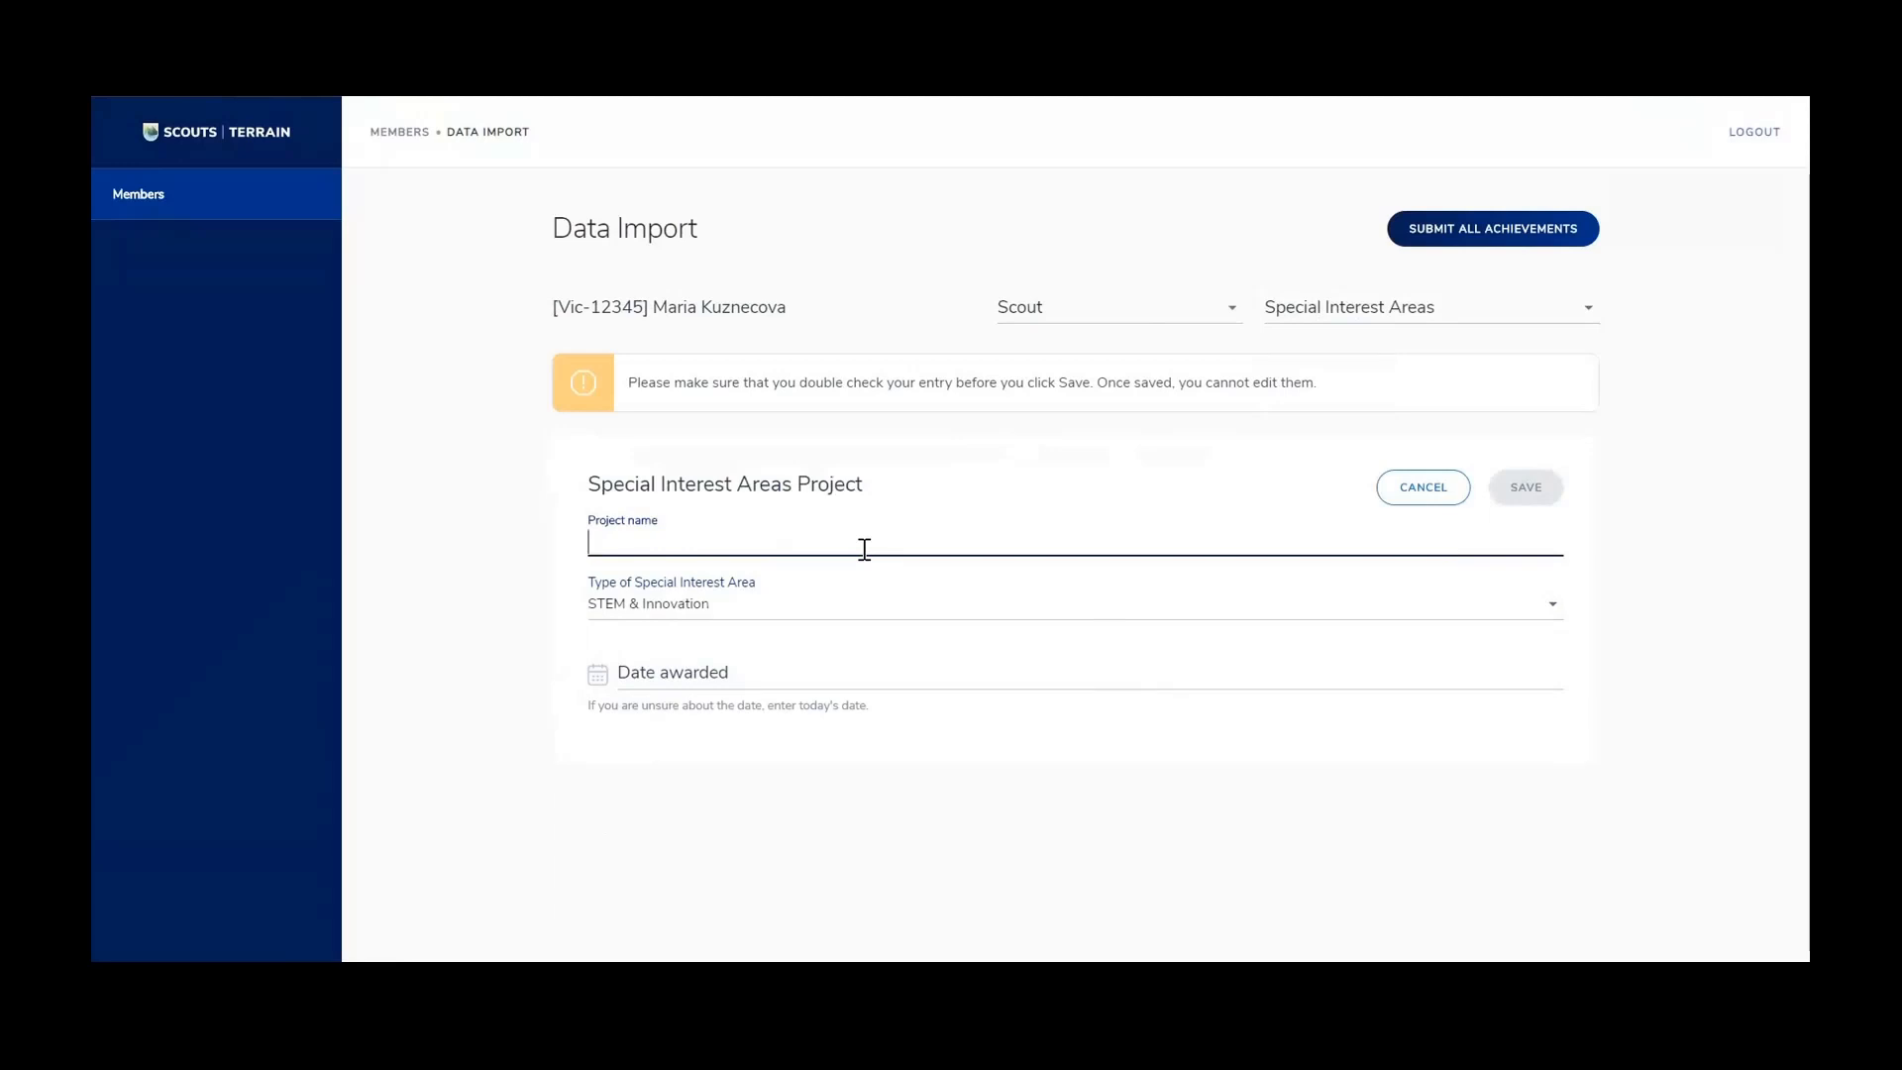
text(Robotics Truck build -)
Set the Special Interest Areas project's date awarded to 19/03/2020 and save the project
click(677, 673)
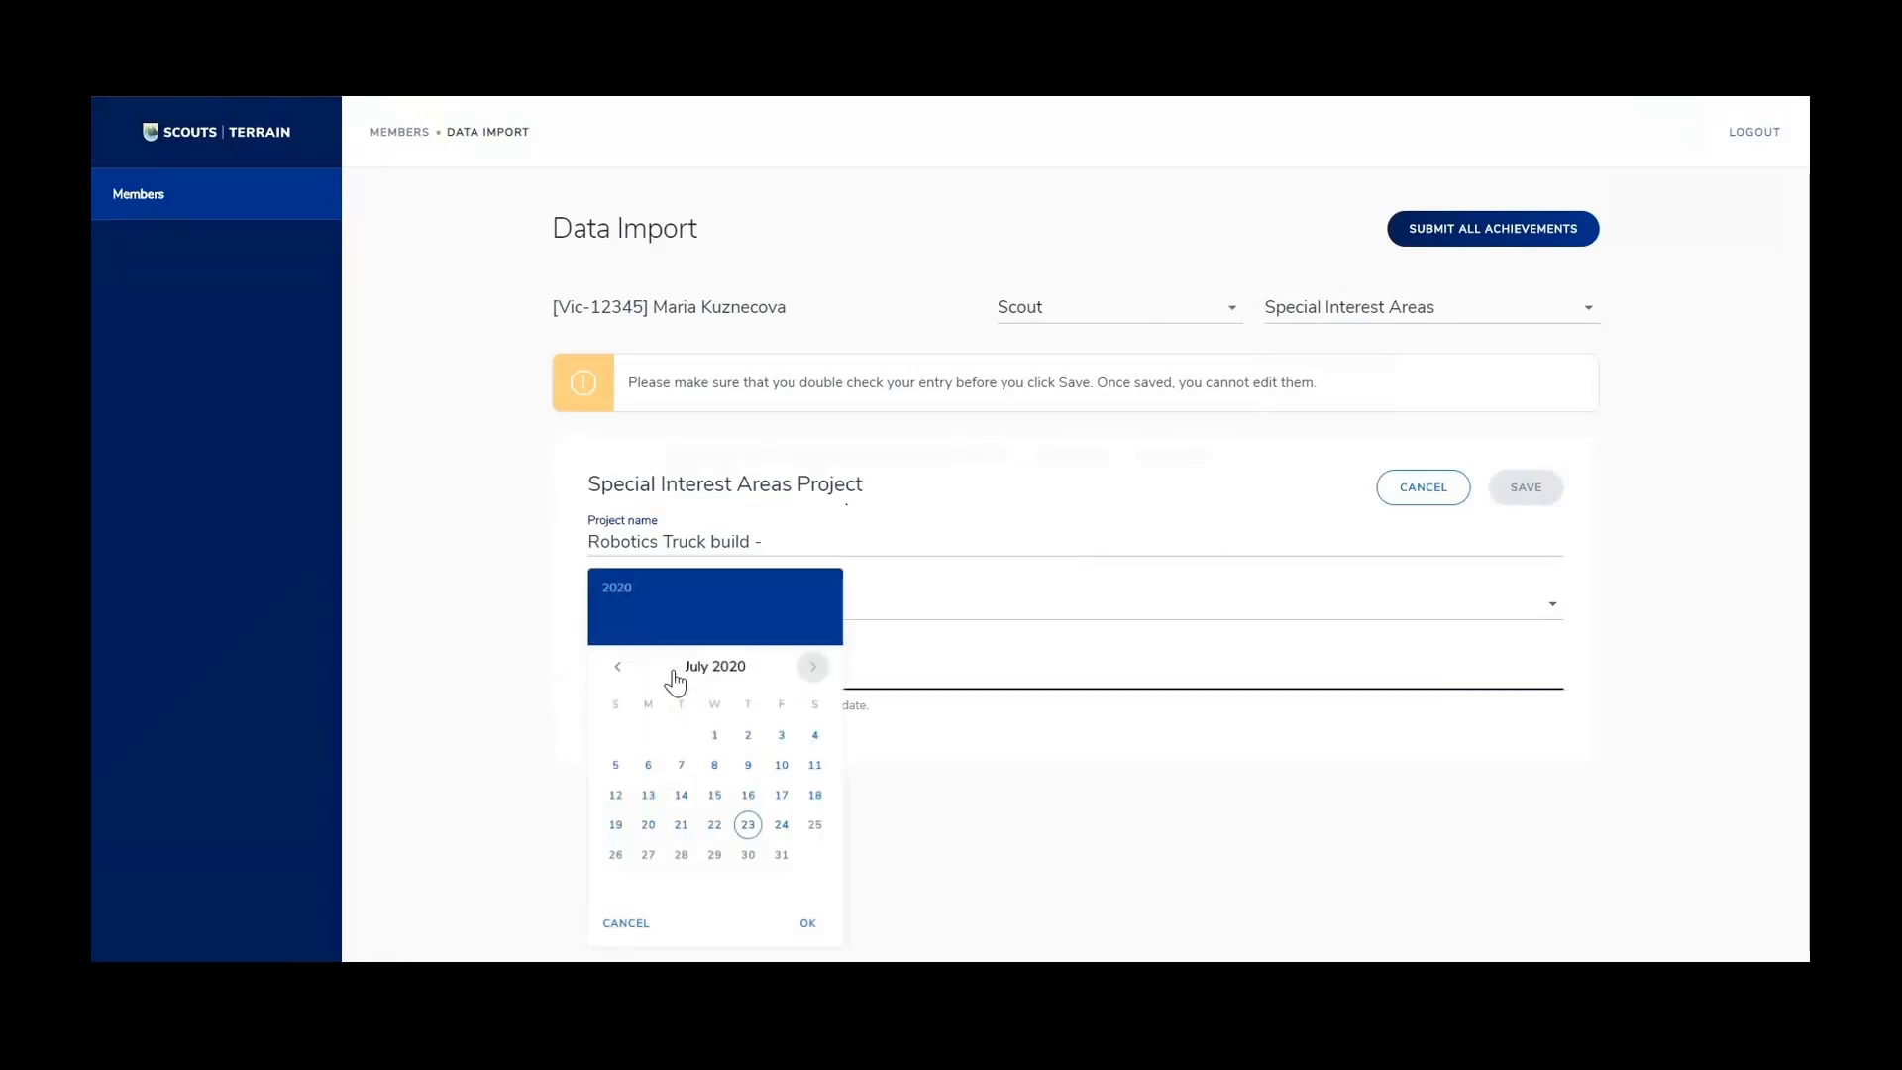
click(620, 671)
click(619, 671)
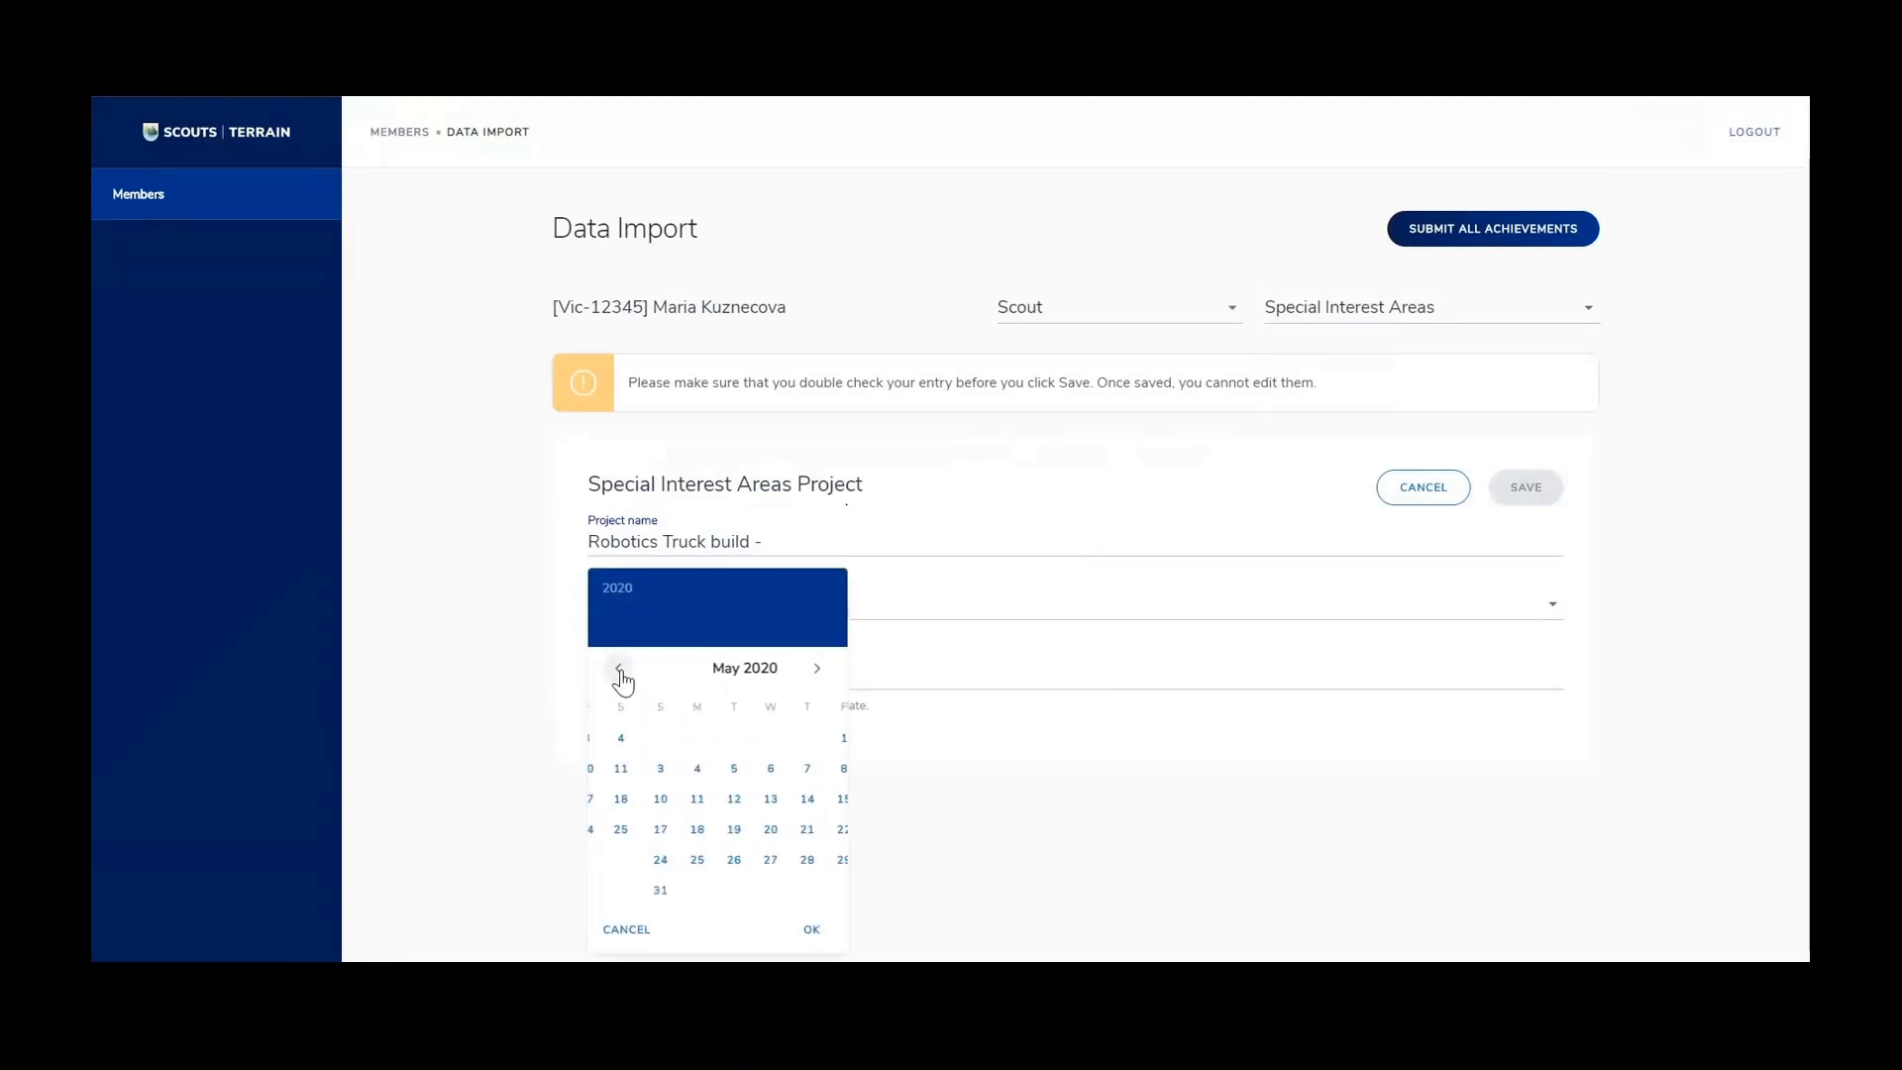
click(619, 670)
click(619, 671)
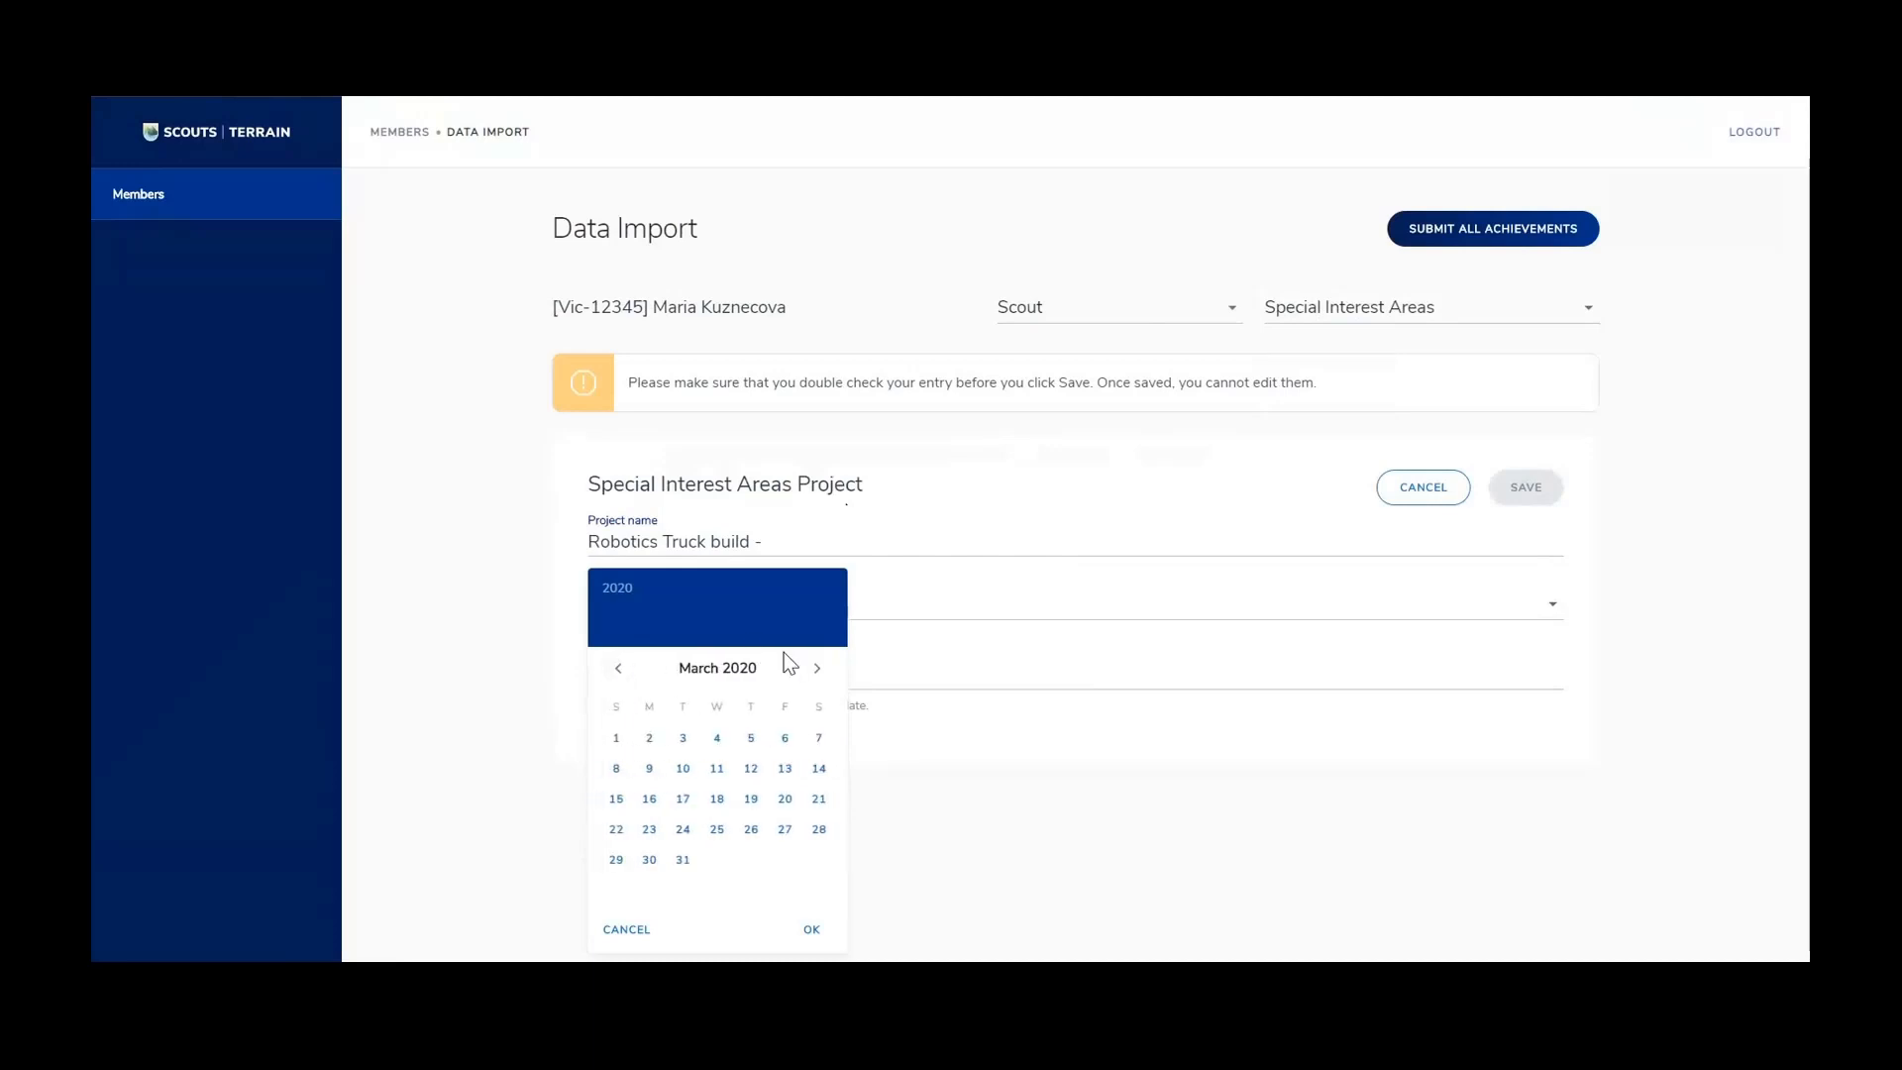
click(750, 800)
click(813, 929)
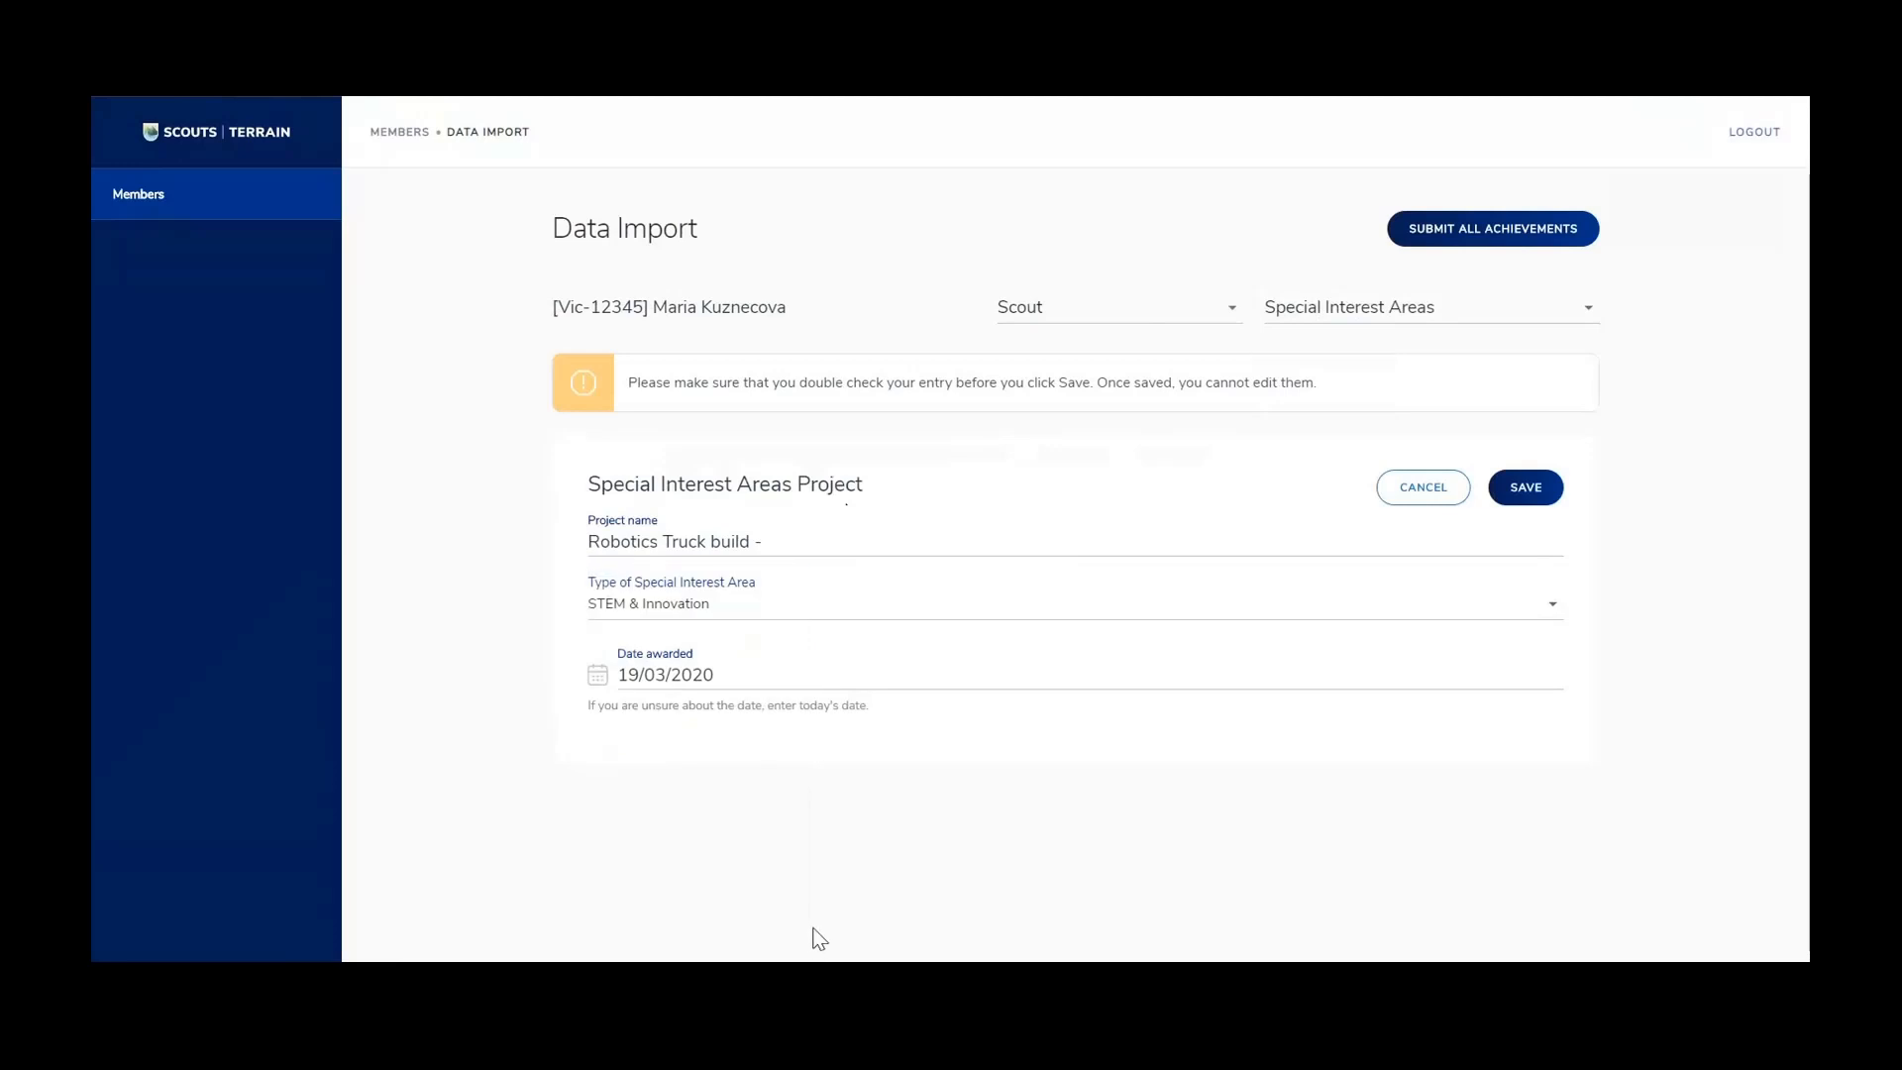
click(1536, 496)
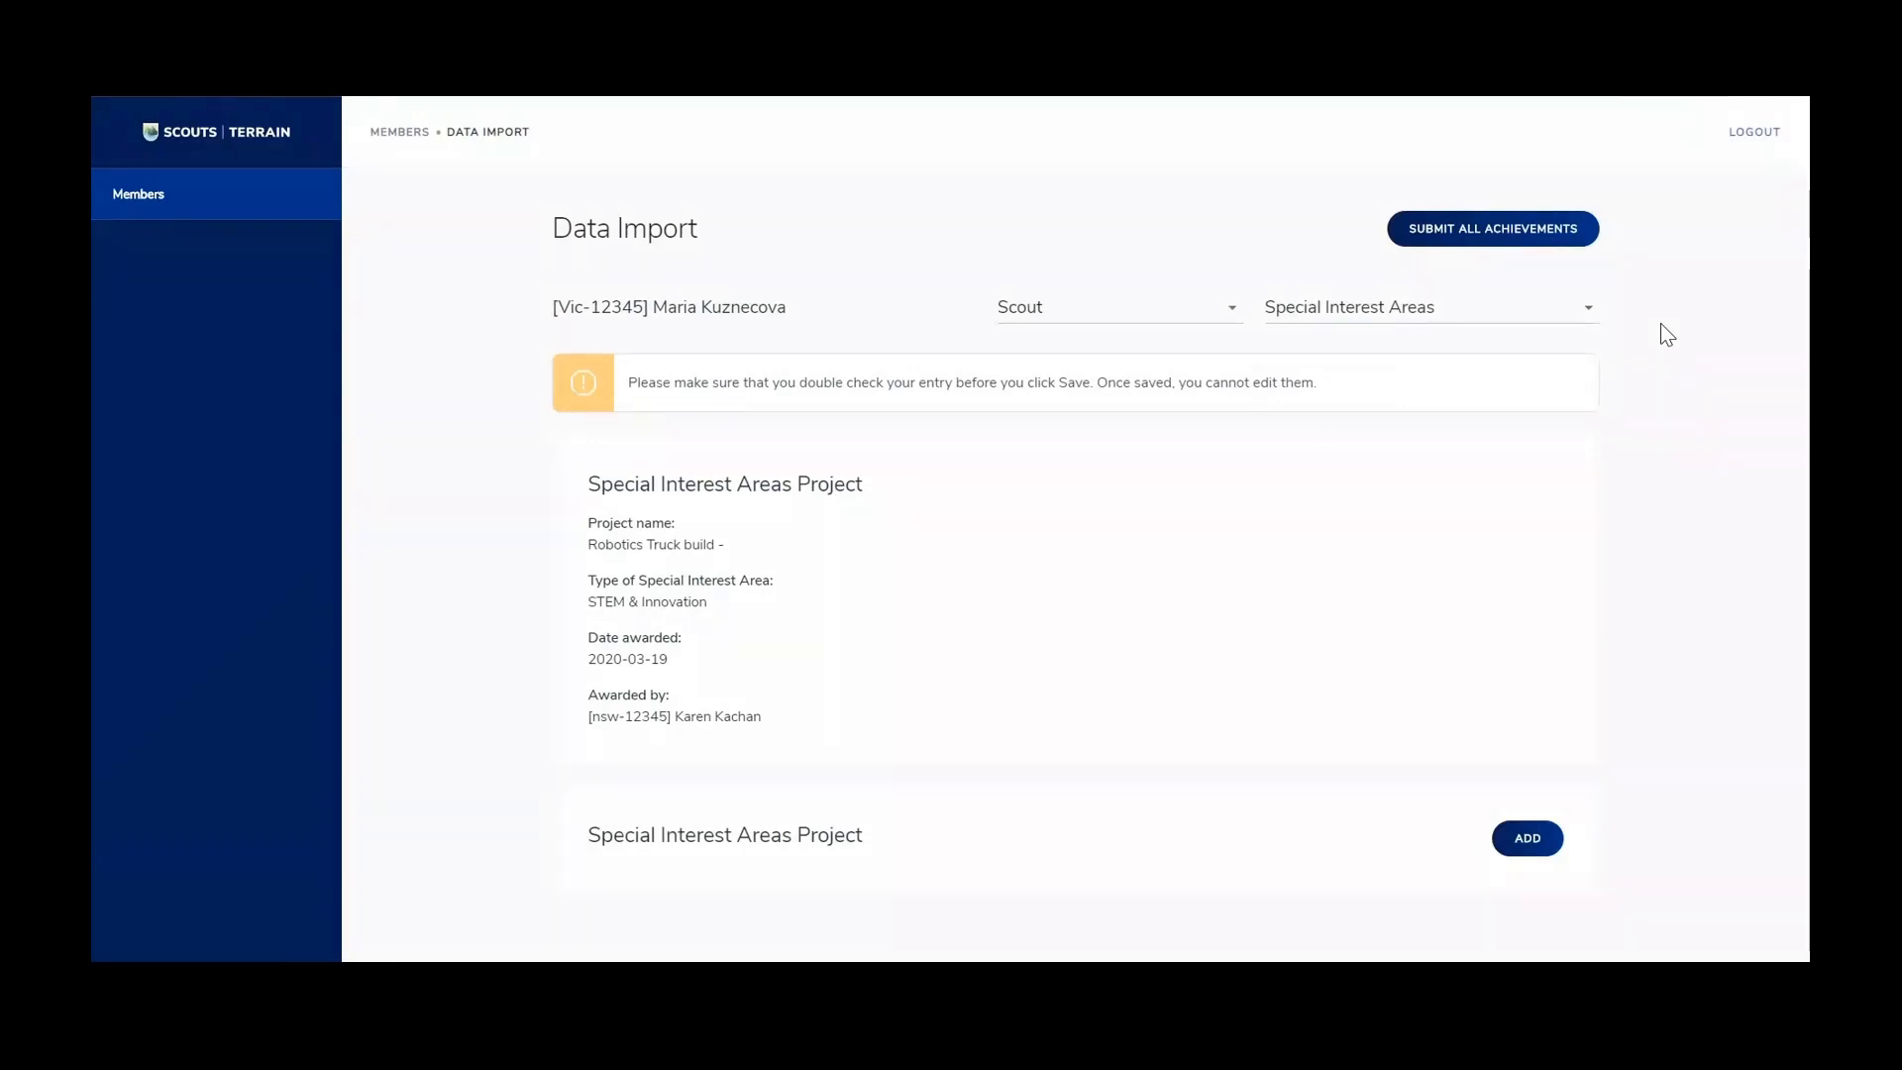
Switch to the Outdoor Adventure Skills achievements and choose the Bushcraft skill area
click(1590, 315)
click(1443, 496)
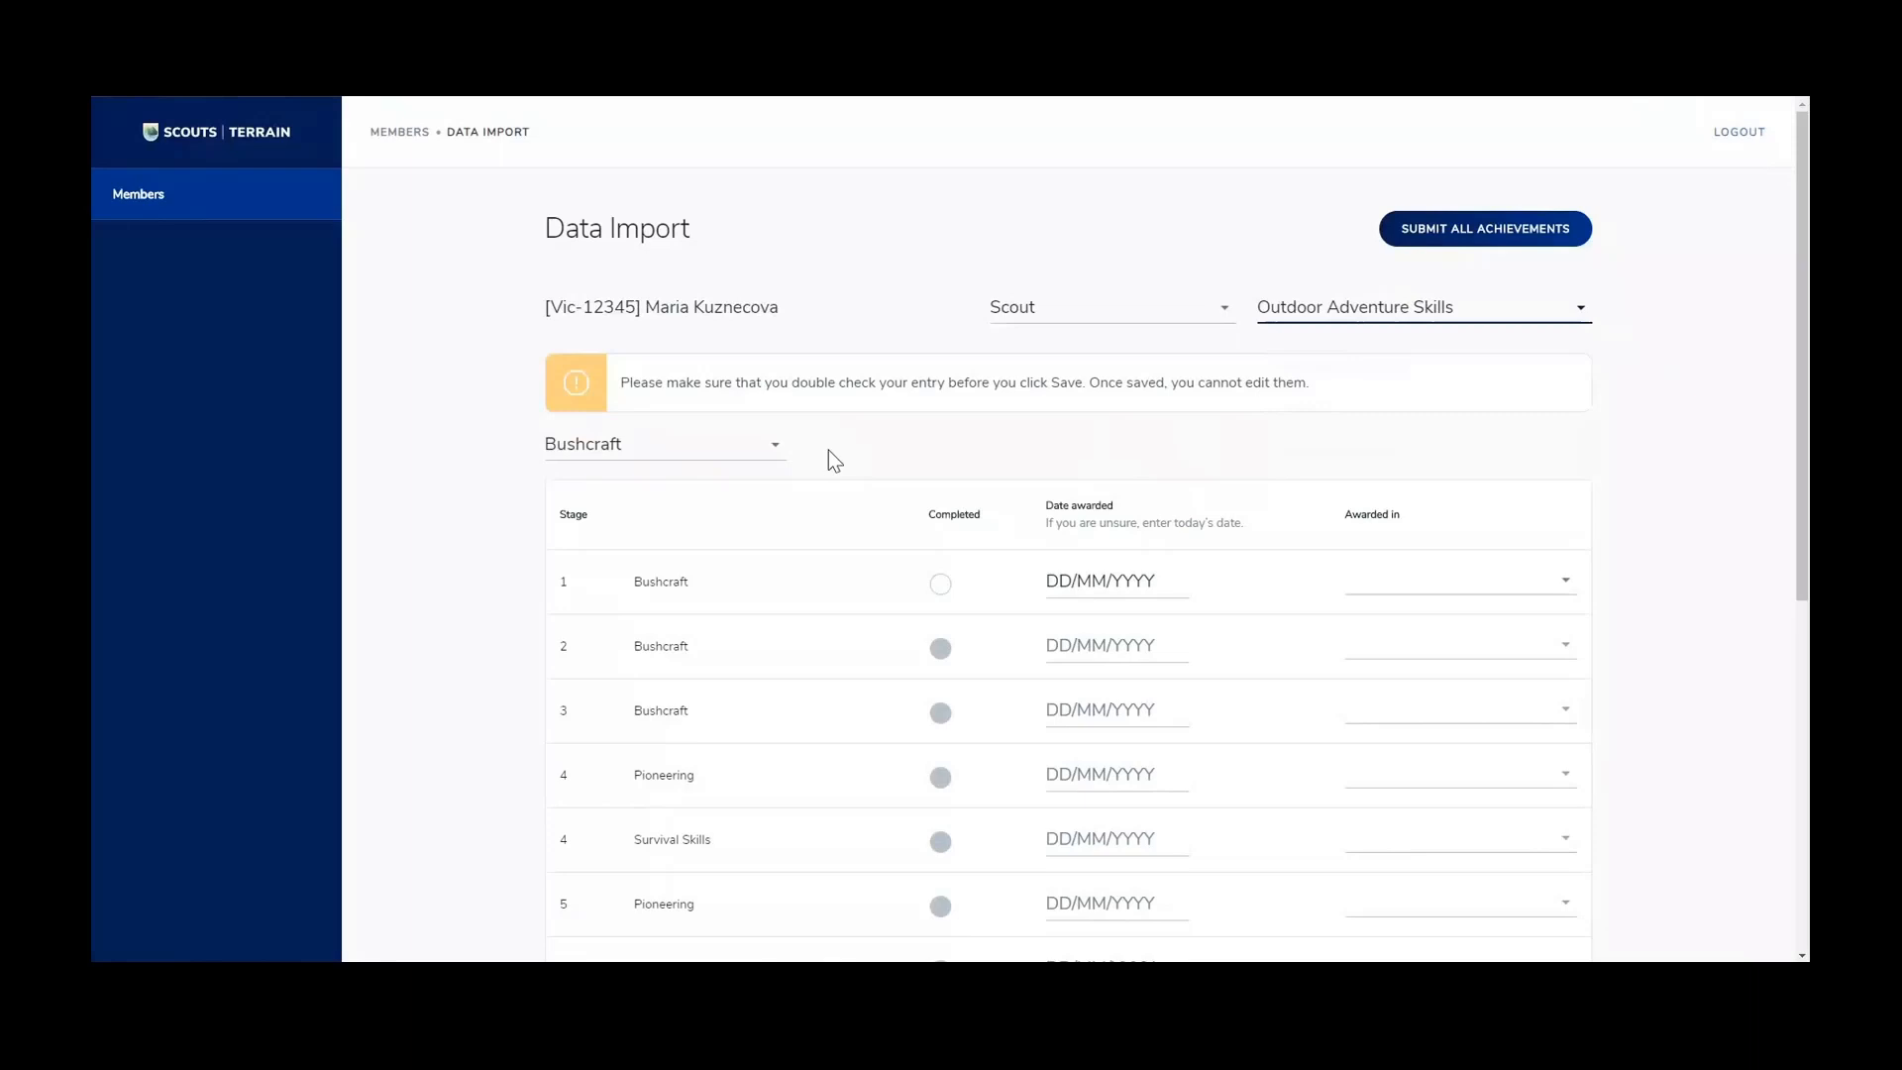
click(775, 444)
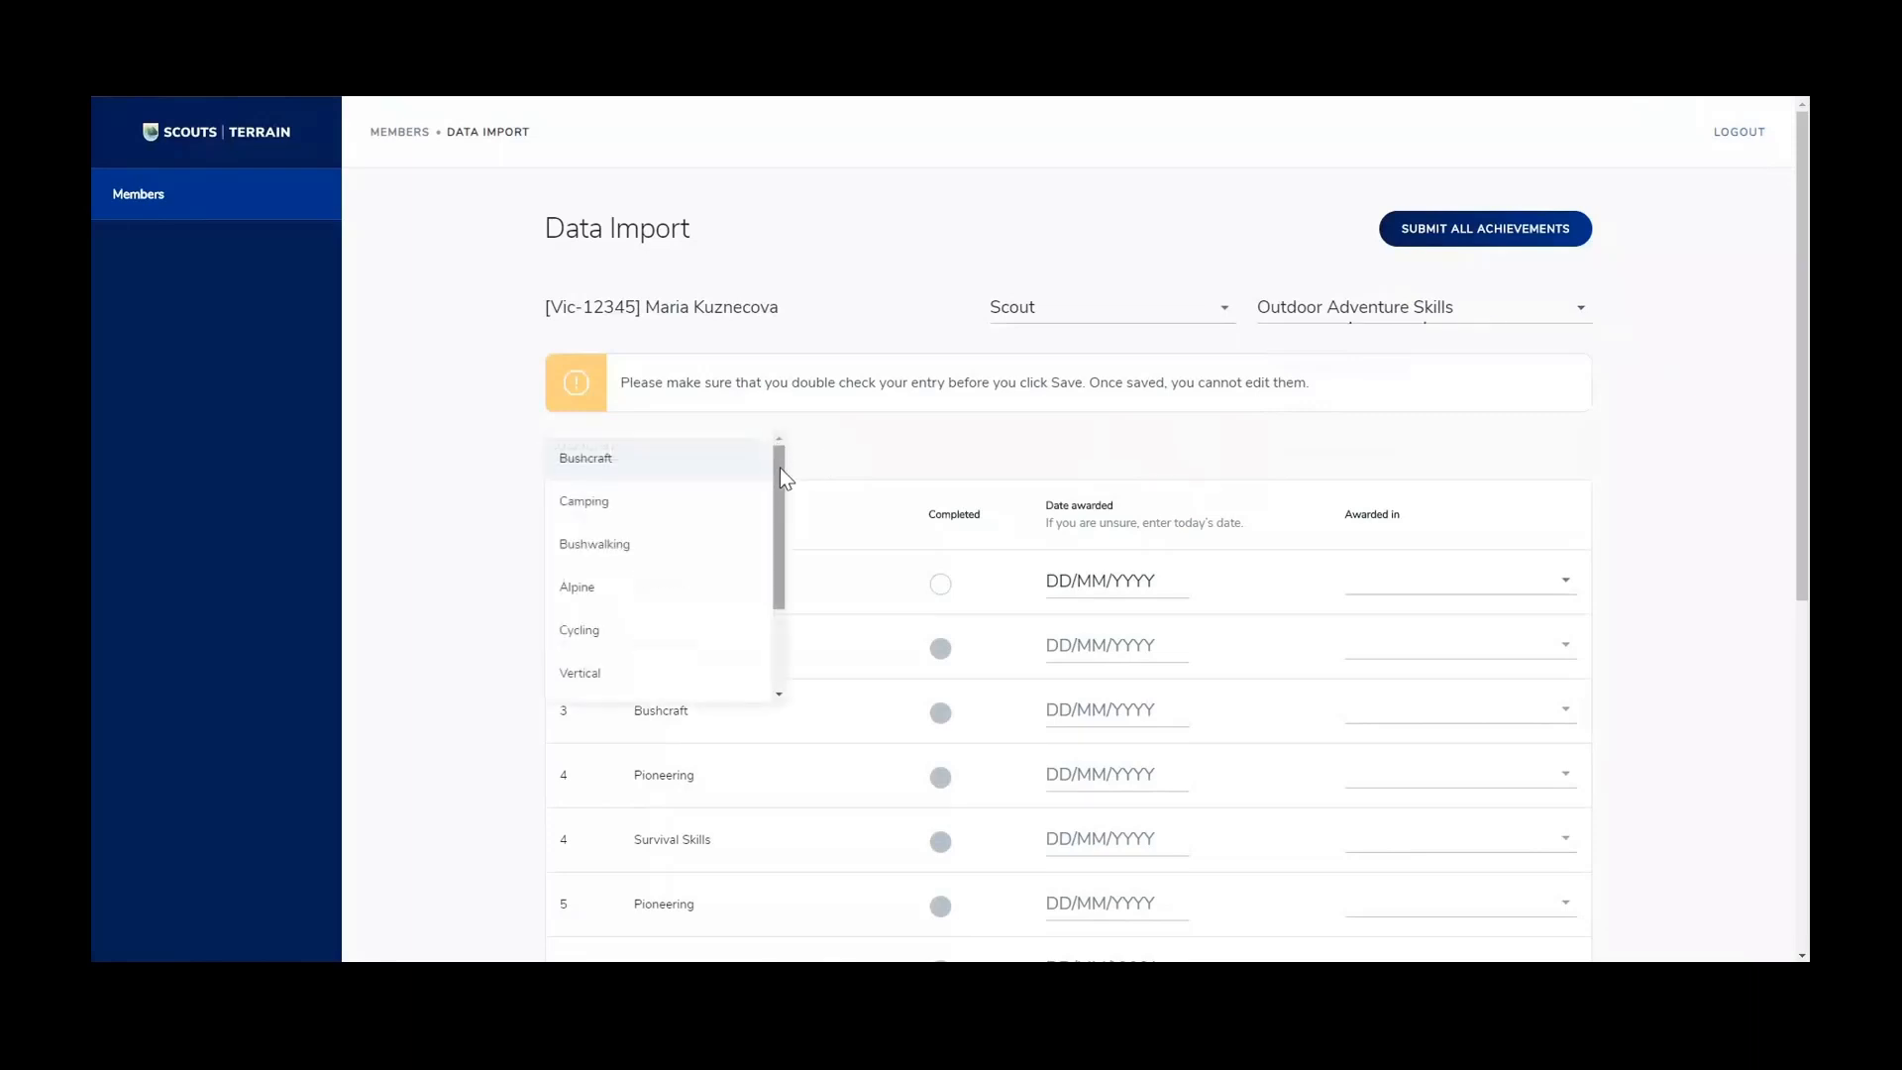
mouse_move(779, 467)
mouse_down()
mouse_move(777, 561)
mouse_move(779, 473)
mouse_up()
click(612, 472)
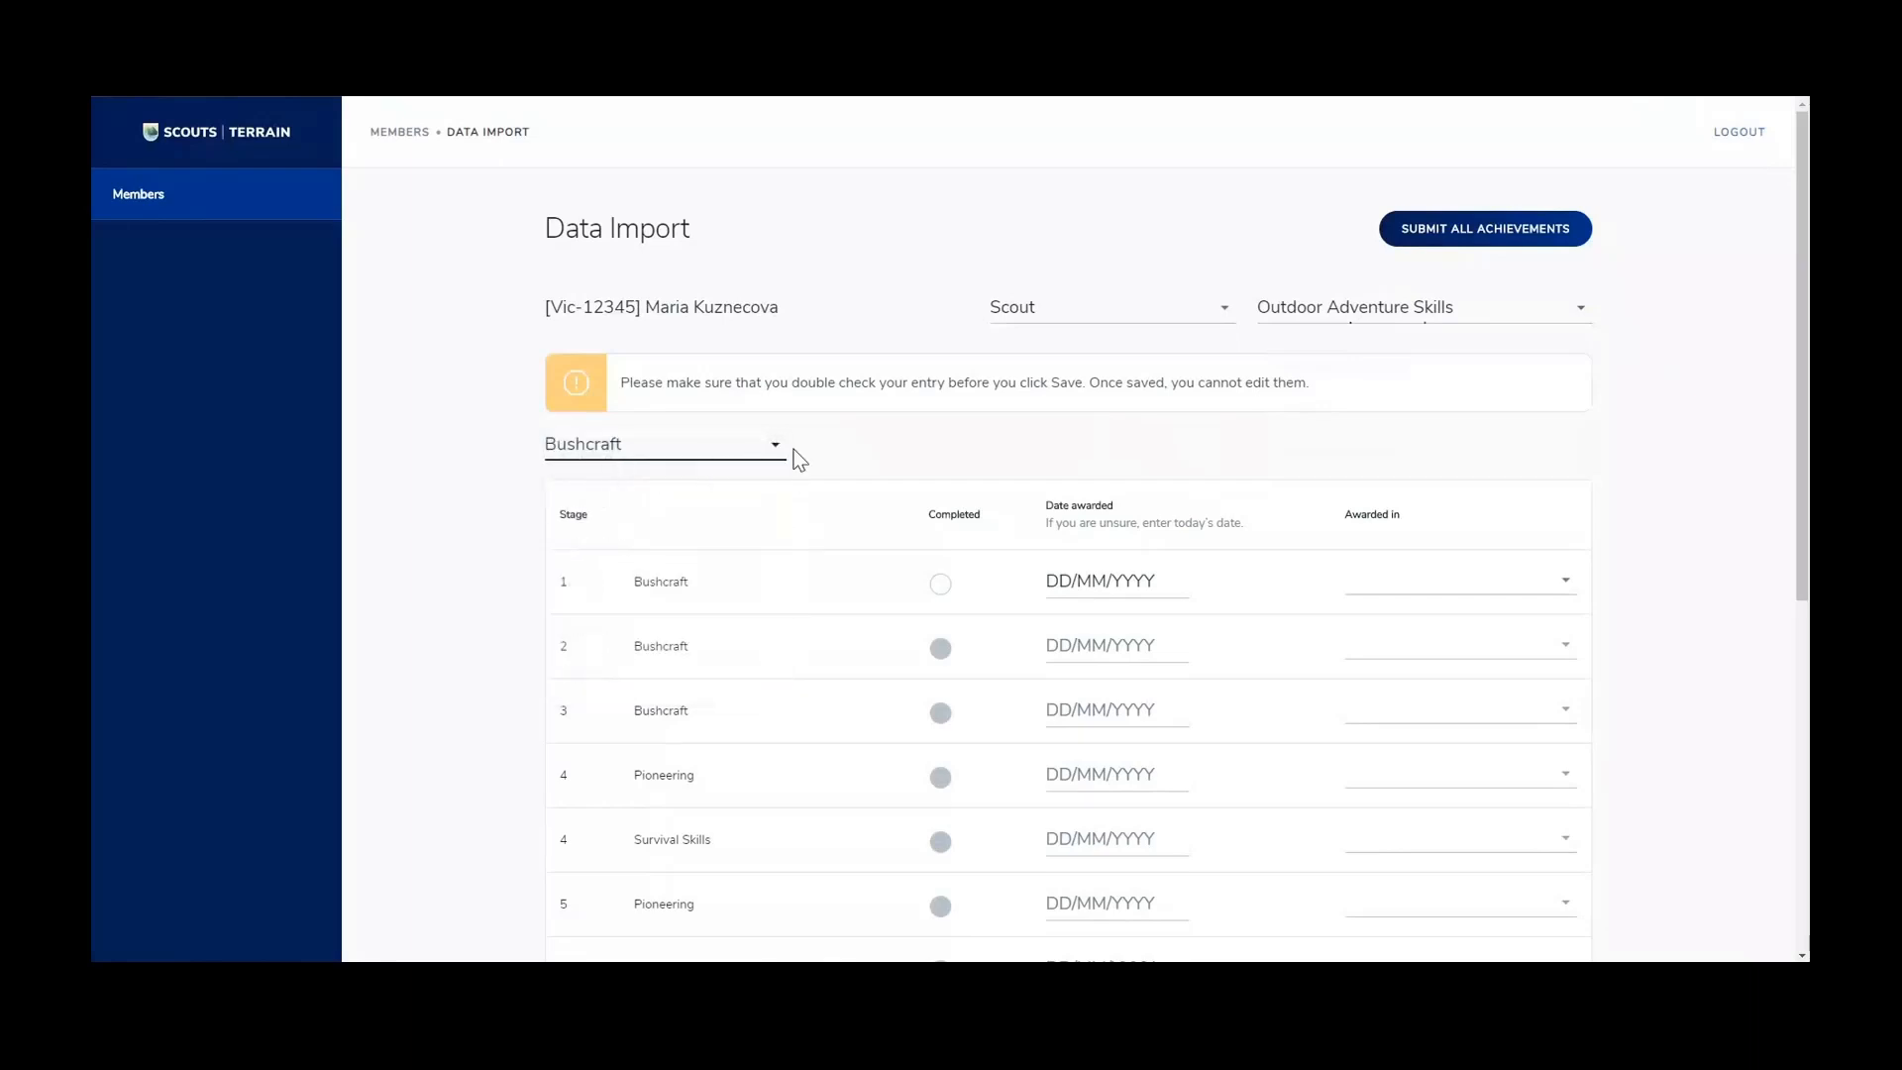
Examine the Bushcraft stages and their Pioneering and Survival Skills streams
scroll(794, 448, down, 1)
scroll(793, 449, down, 1)
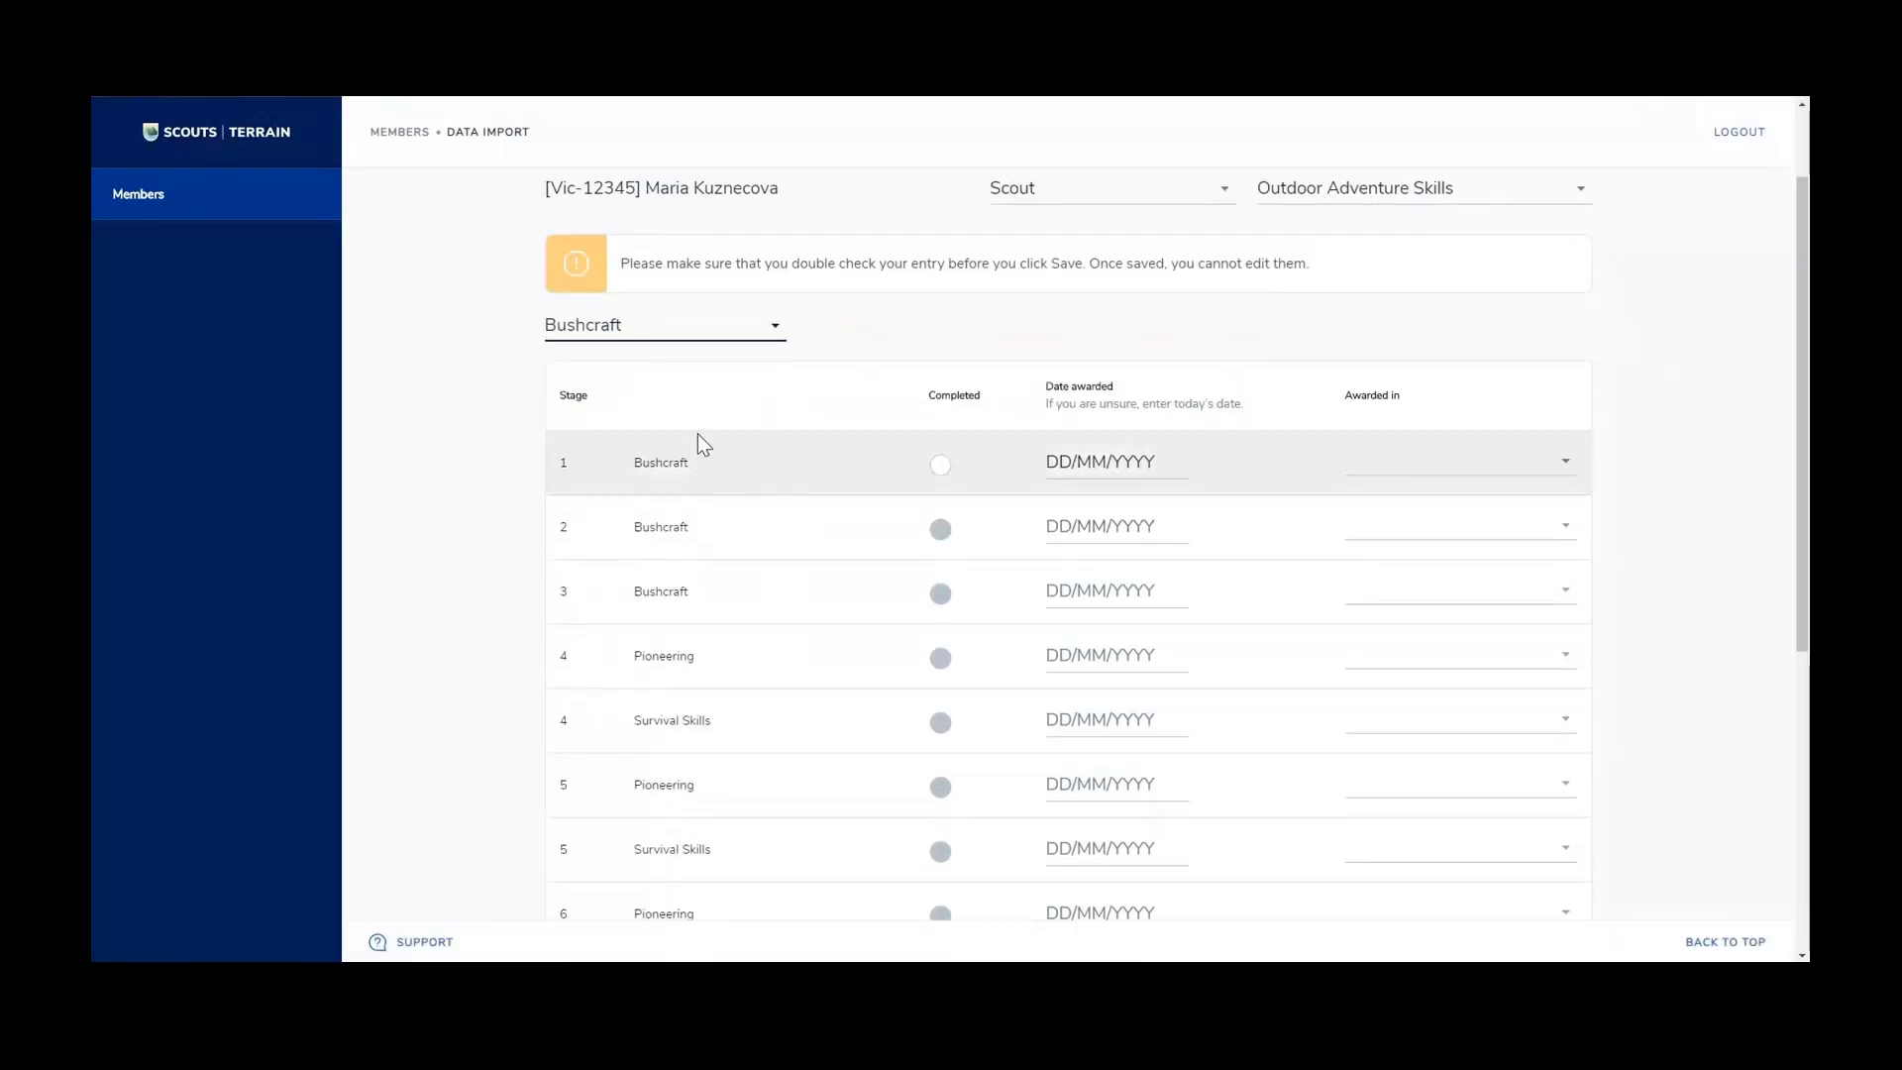
scroll(594, 495, down, 3)
scroll(594, 490, down, 2)
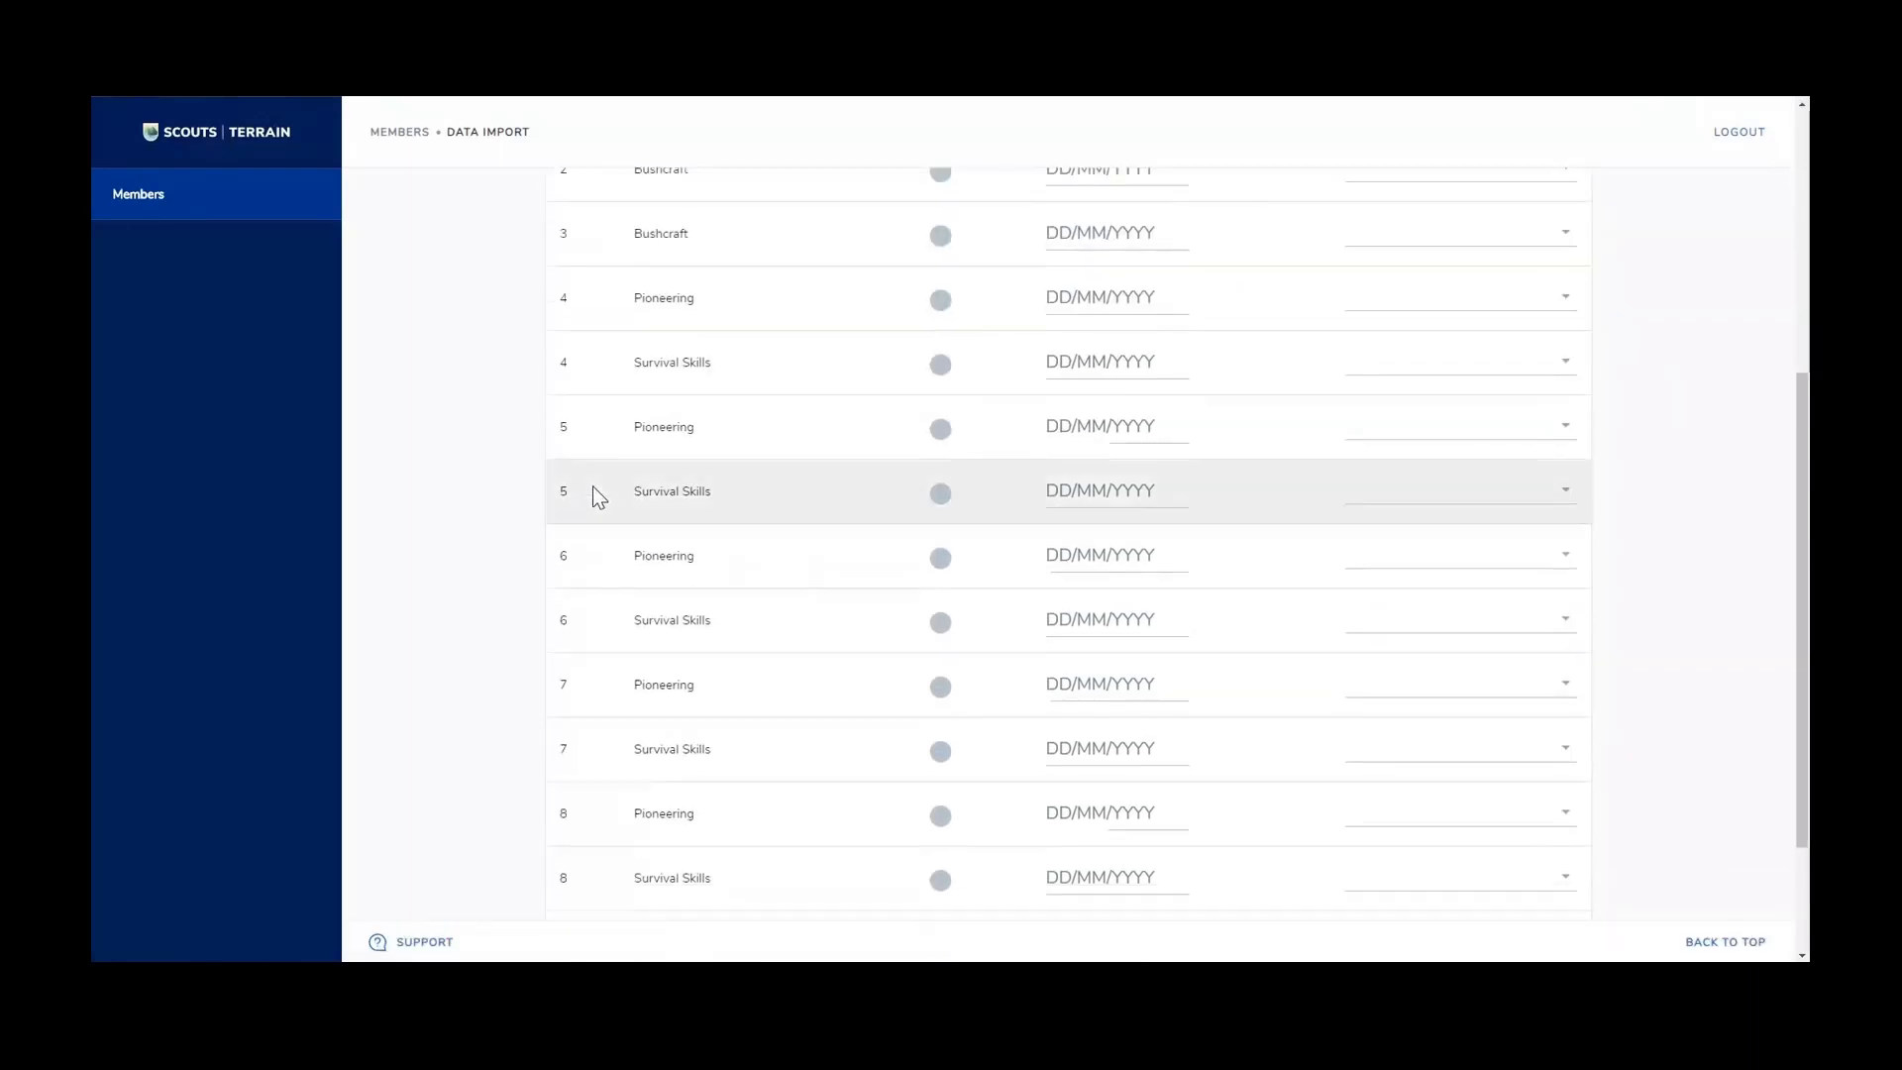
scroll(606, 856, up, 2)
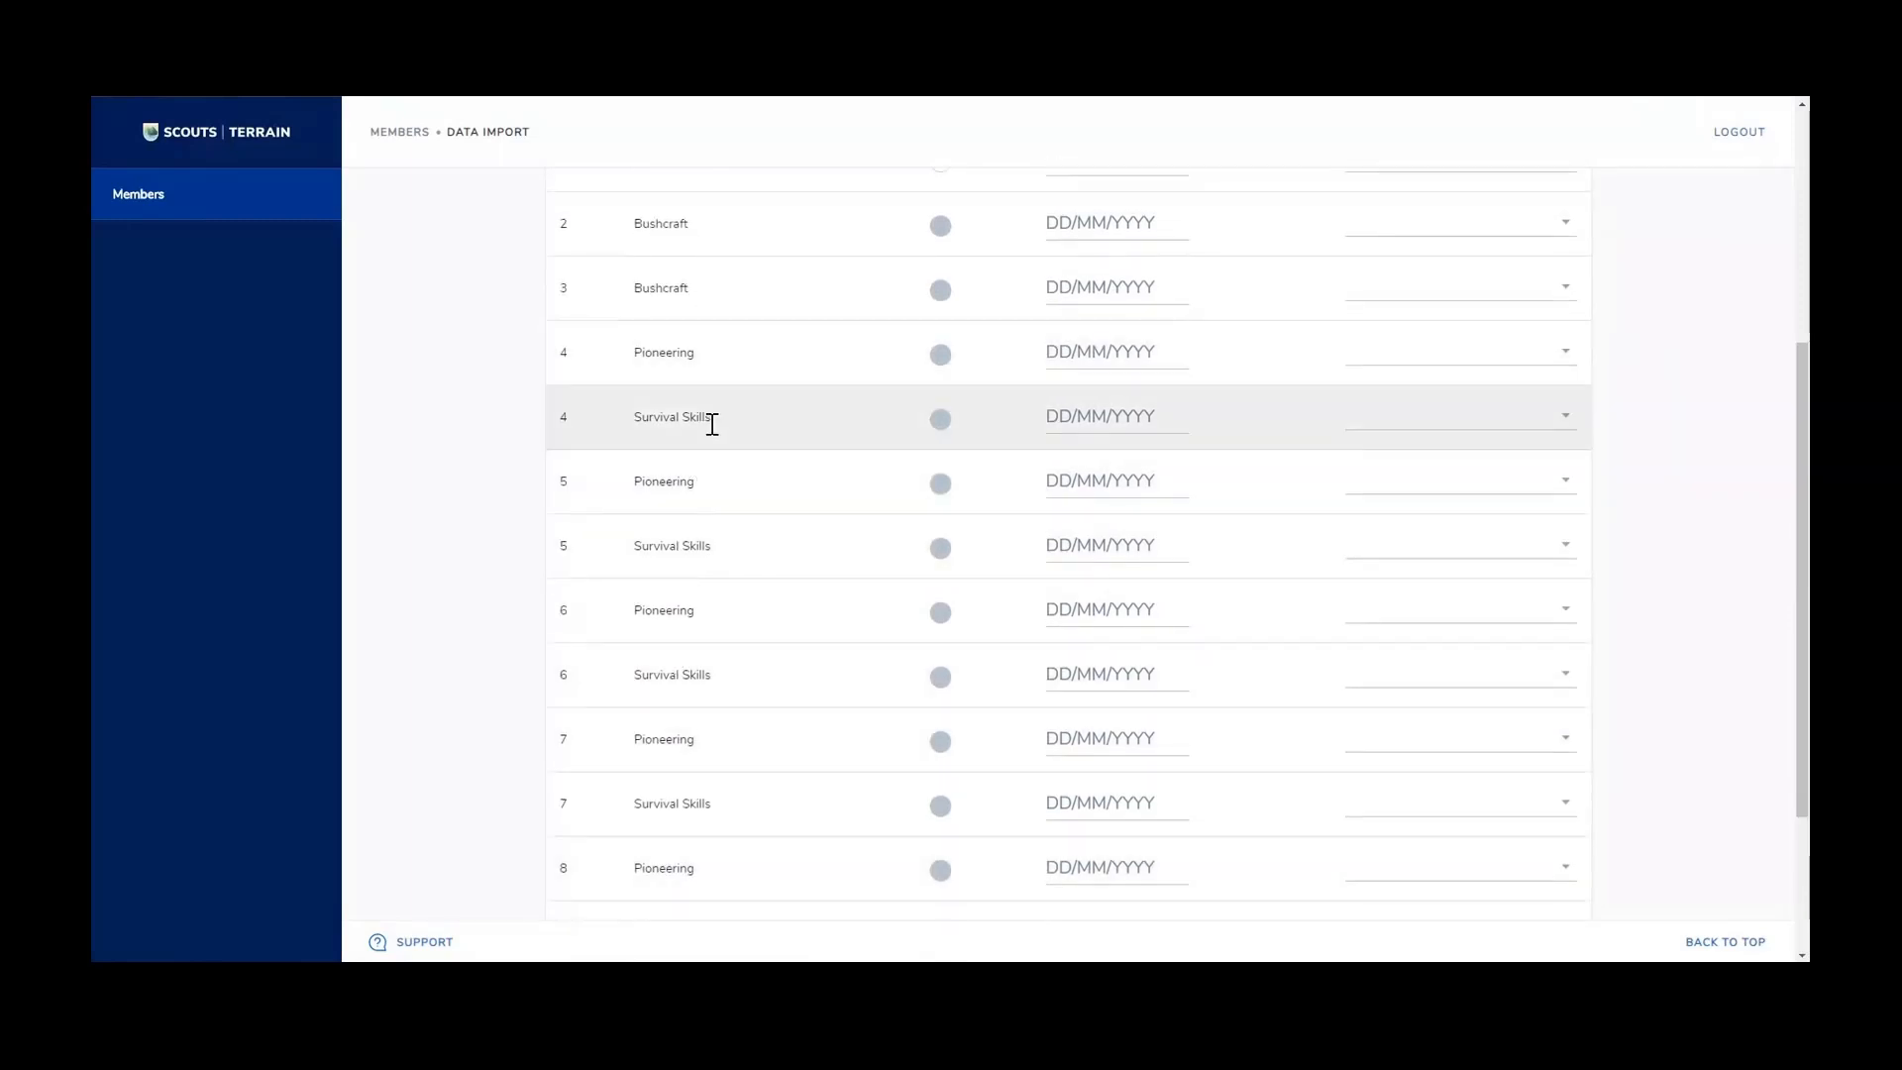
scroll(716, 426, up, 5)
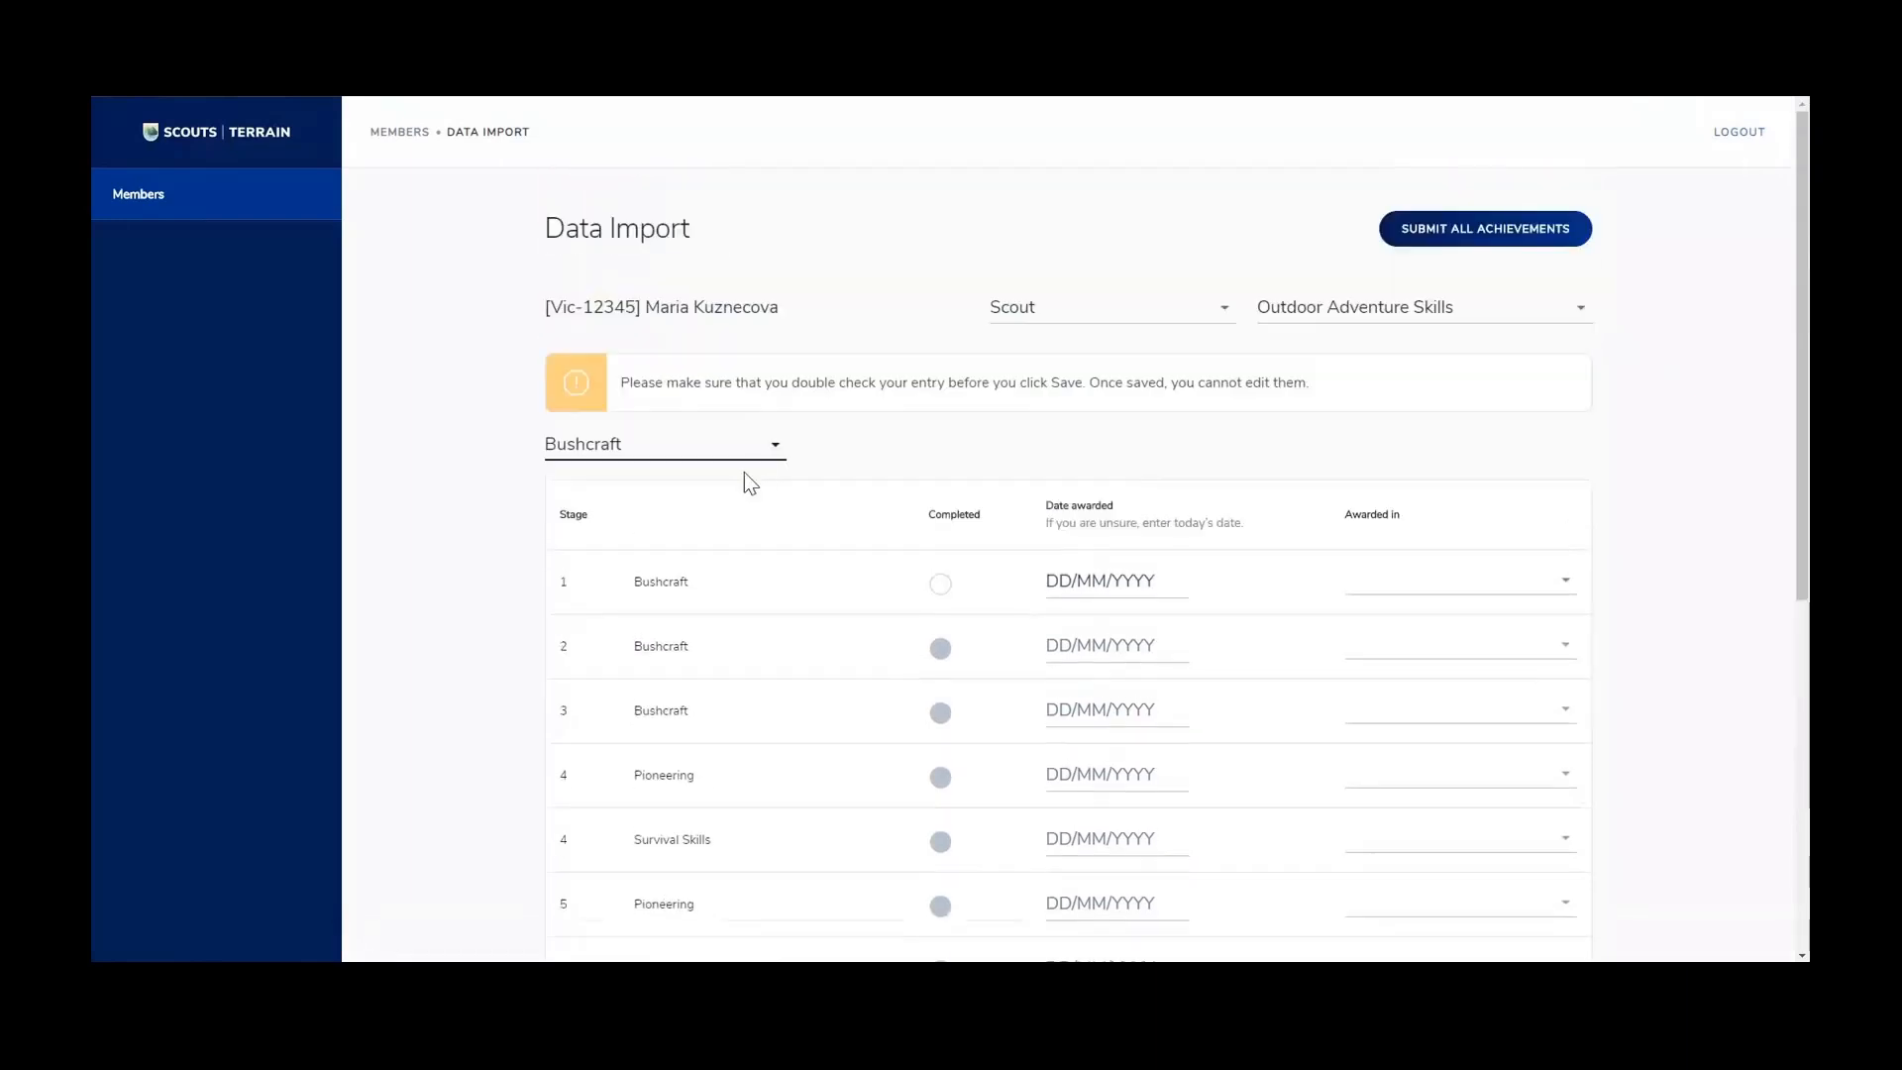
scroll(743, 481, down, 1)
scroll(737, 532, down, 1)
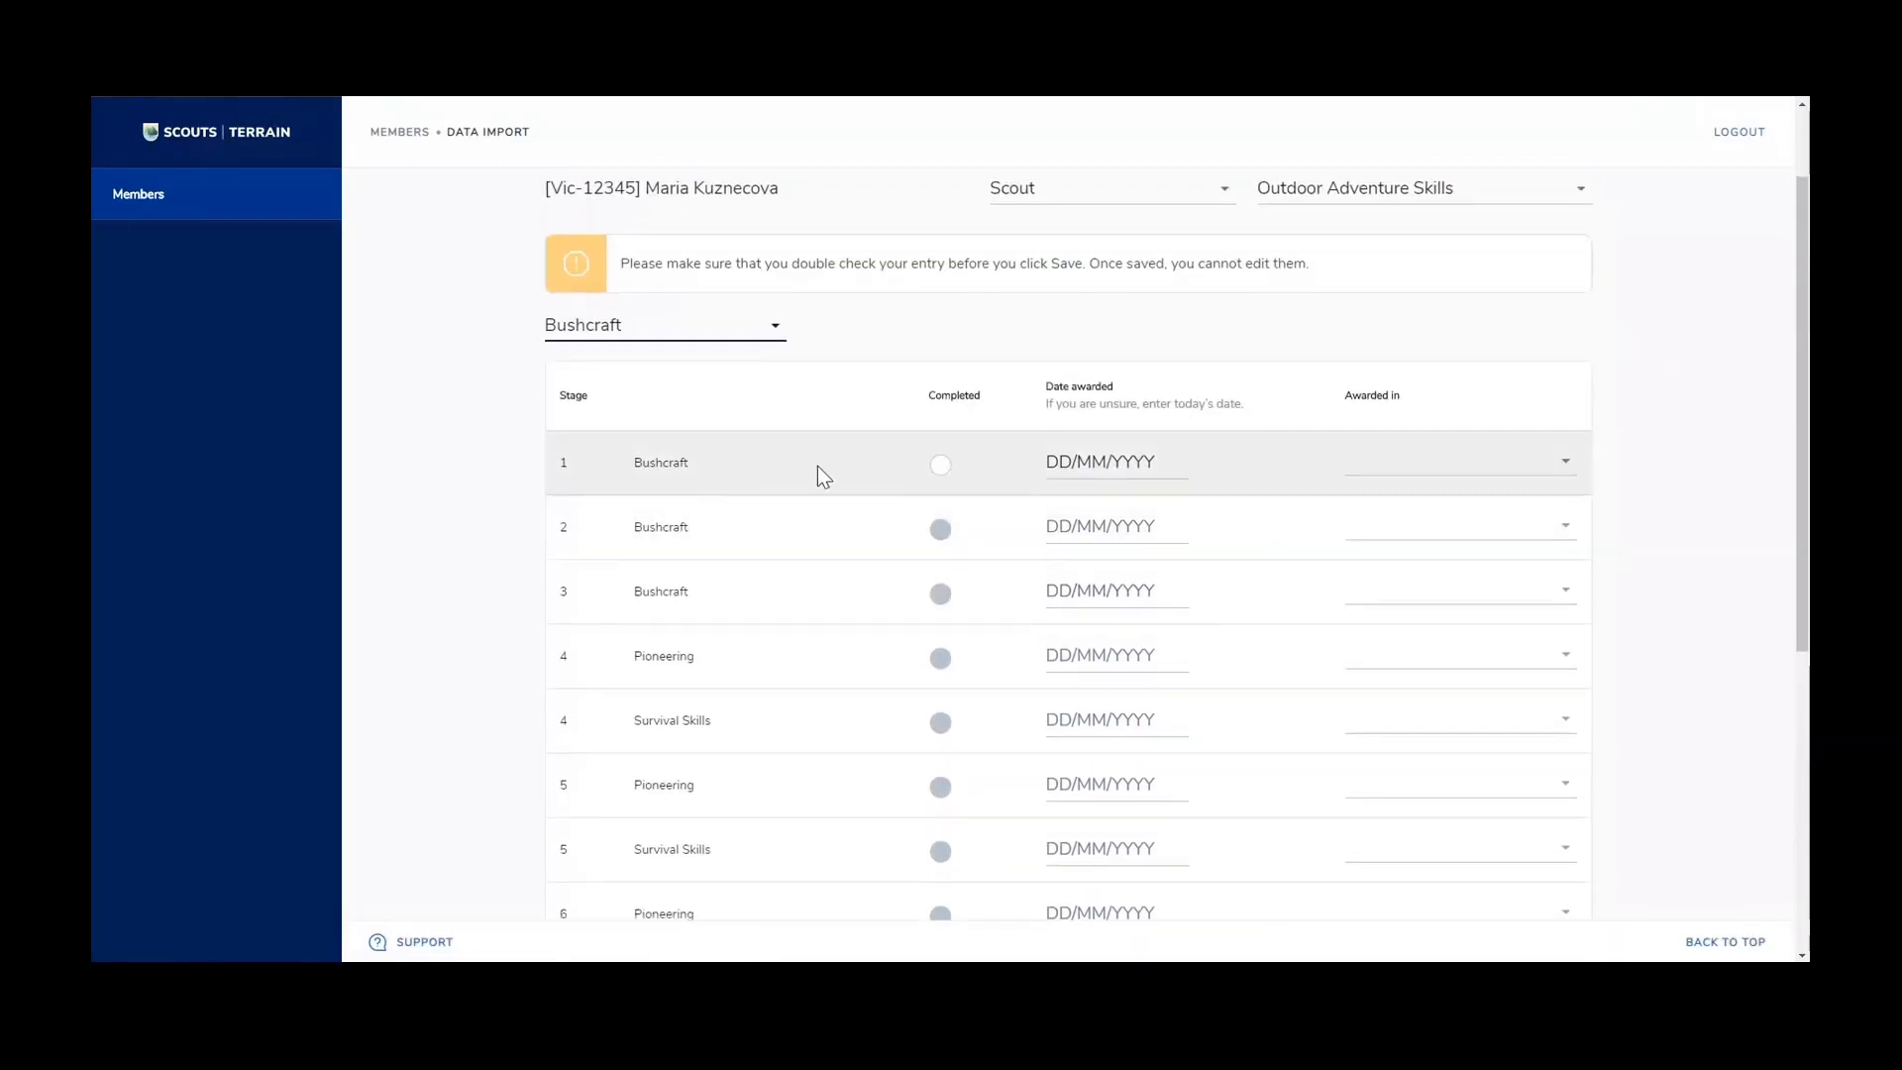
Mark Bushcraft stage 1 as completed and set its date awarded to 08/12/2017
click(941, 467)
click(1163, 463)
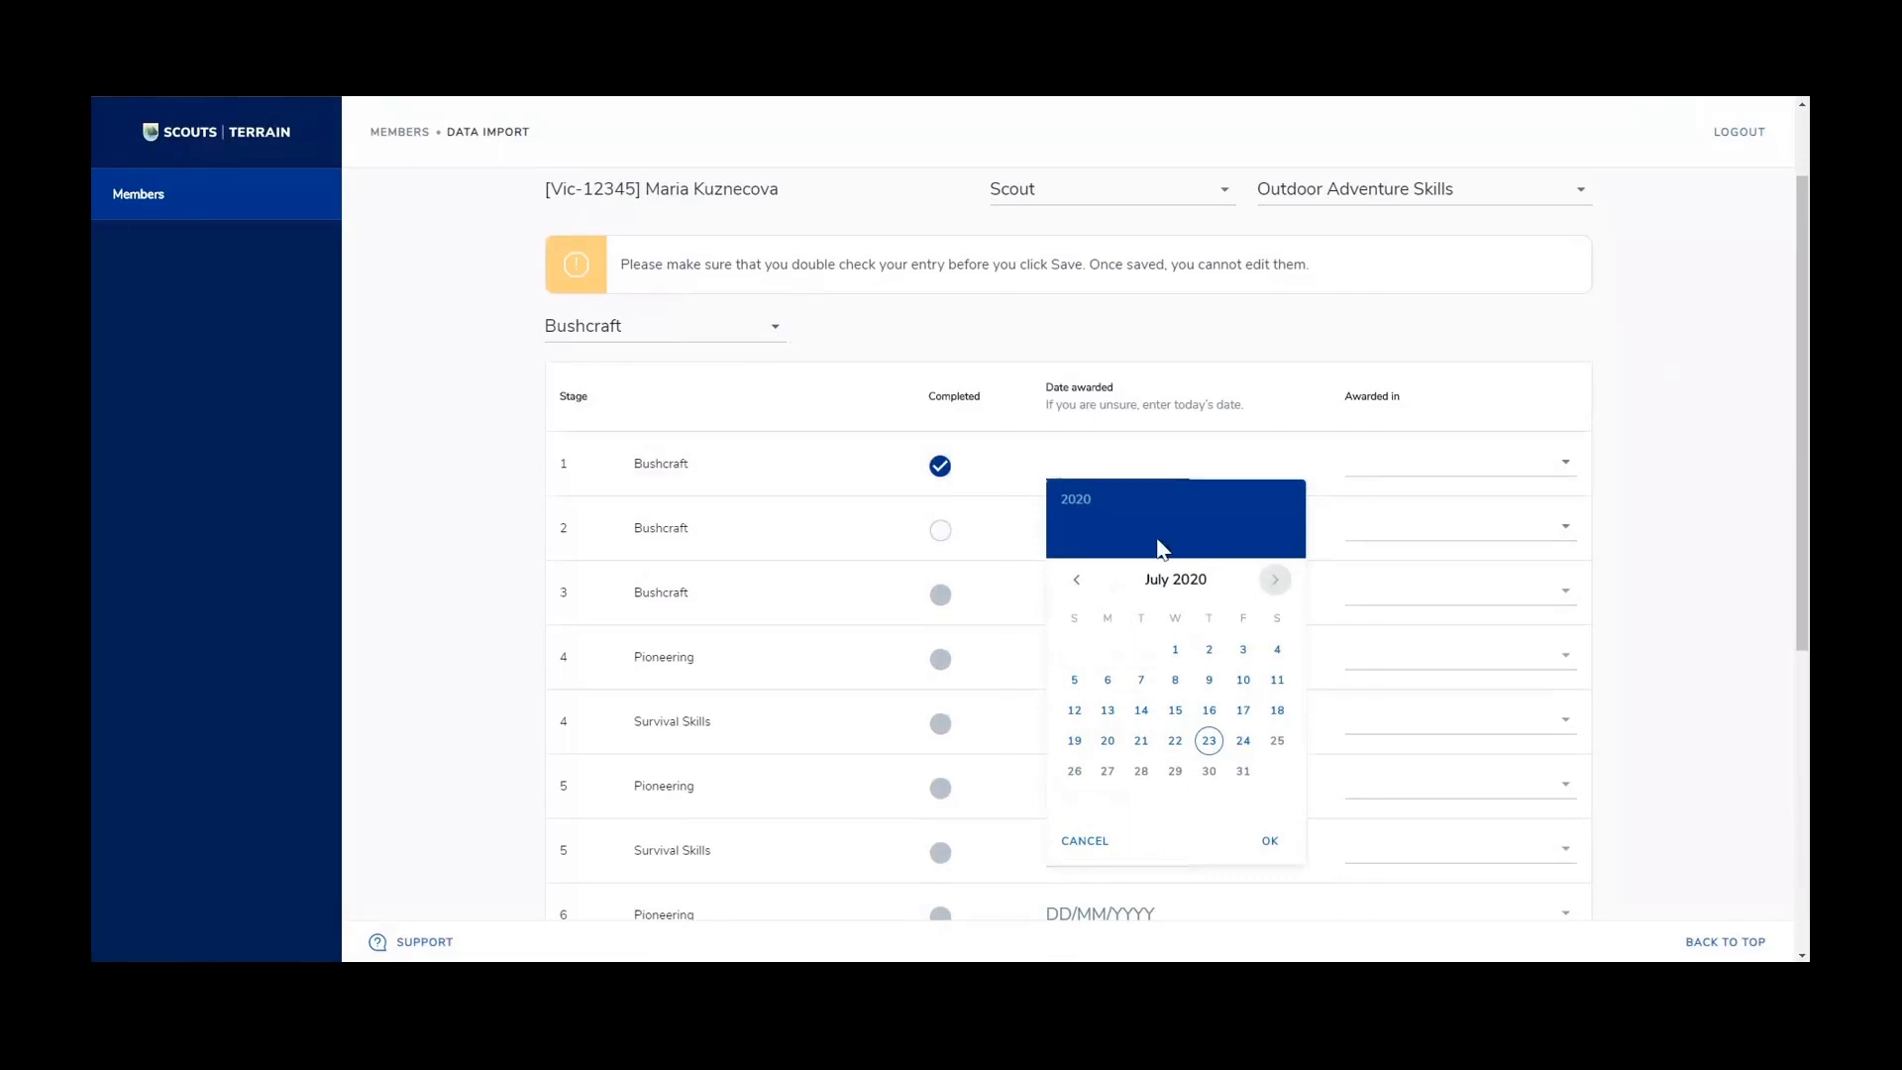
click(1075, 583)
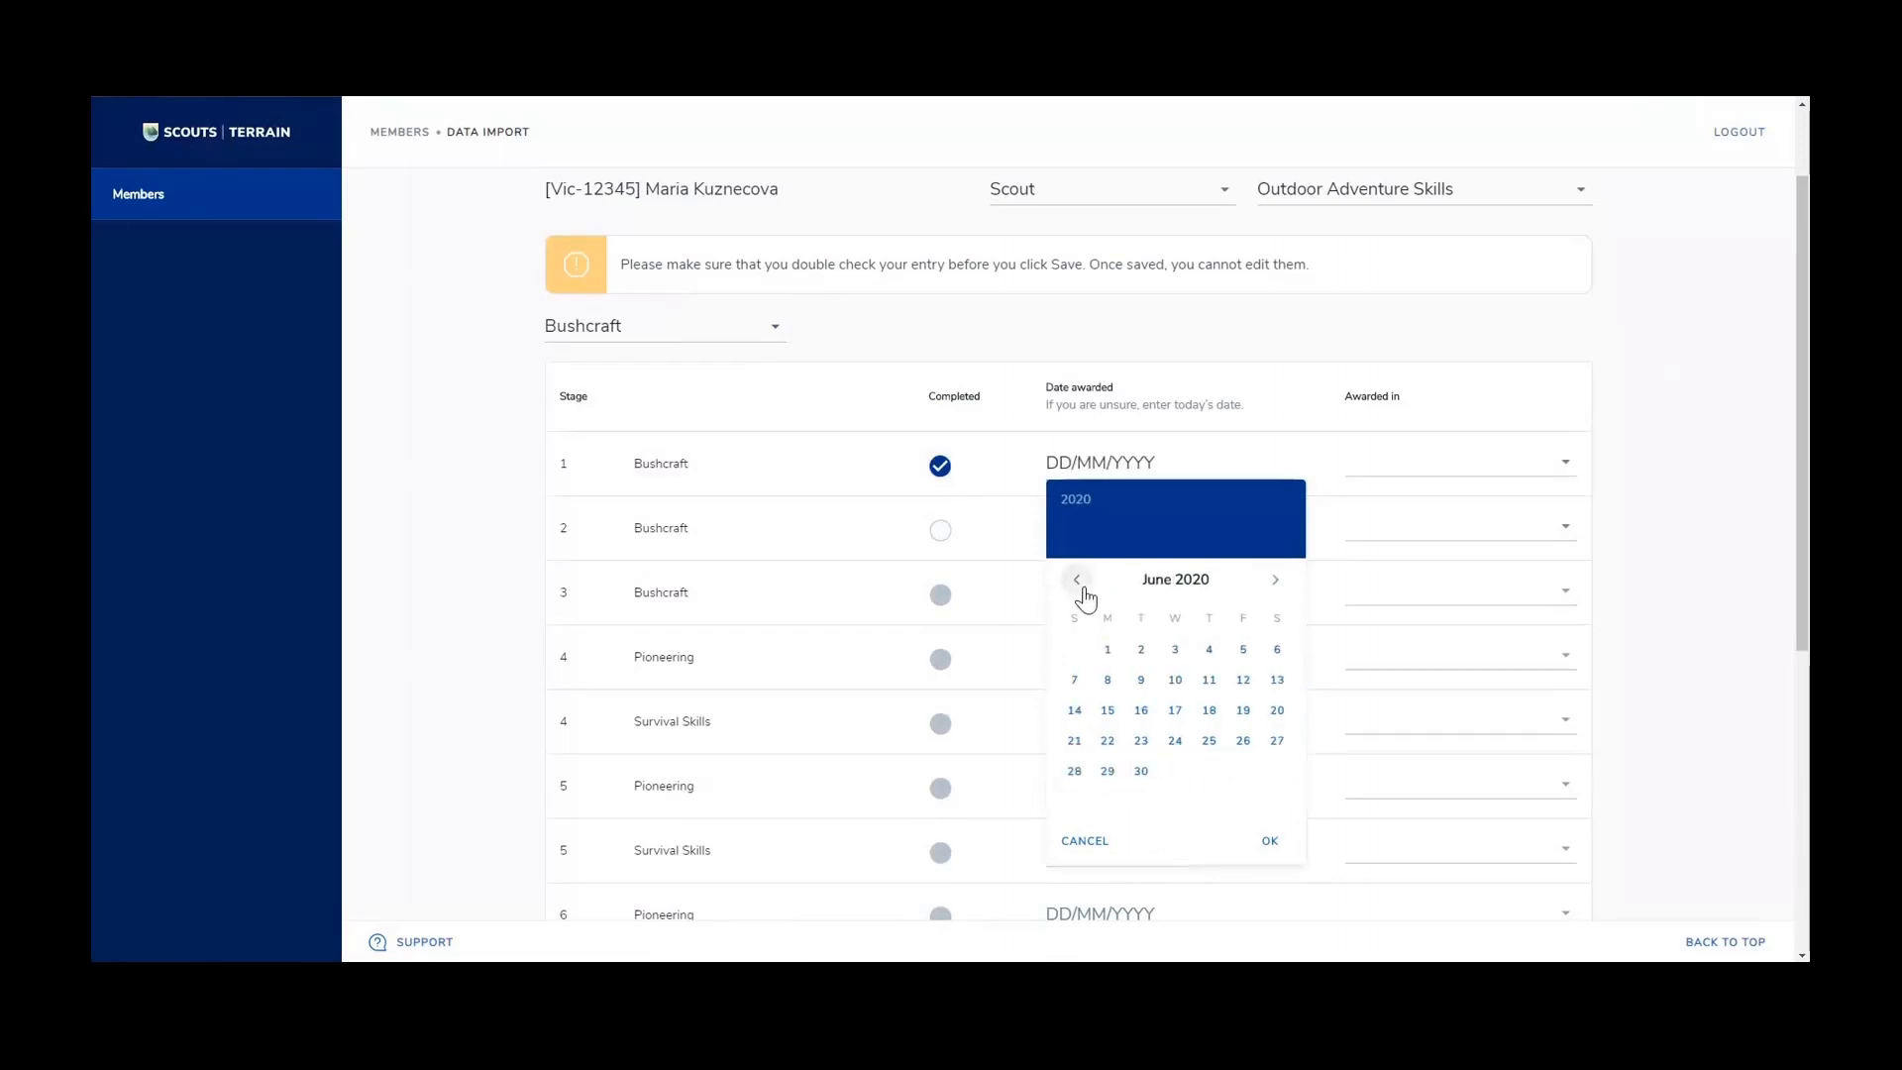
click(1076, 501)
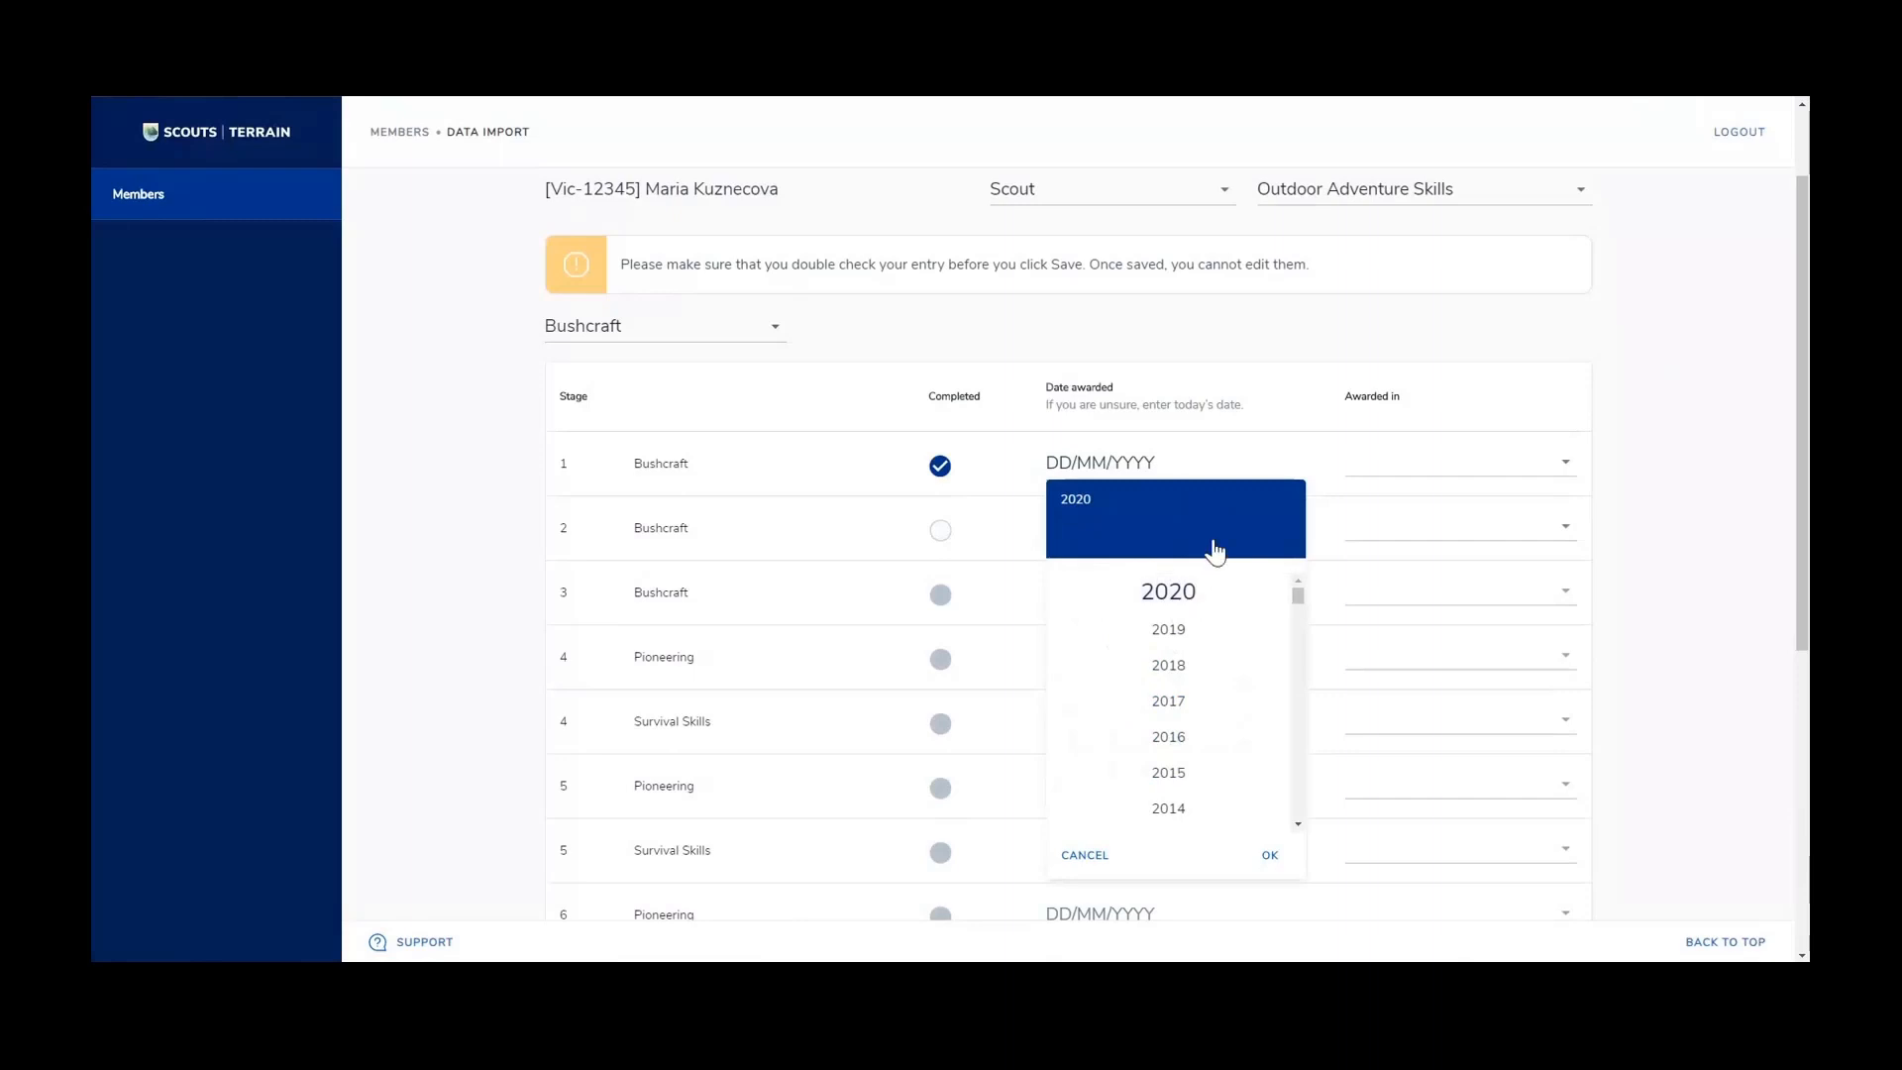
click(1188, 704)
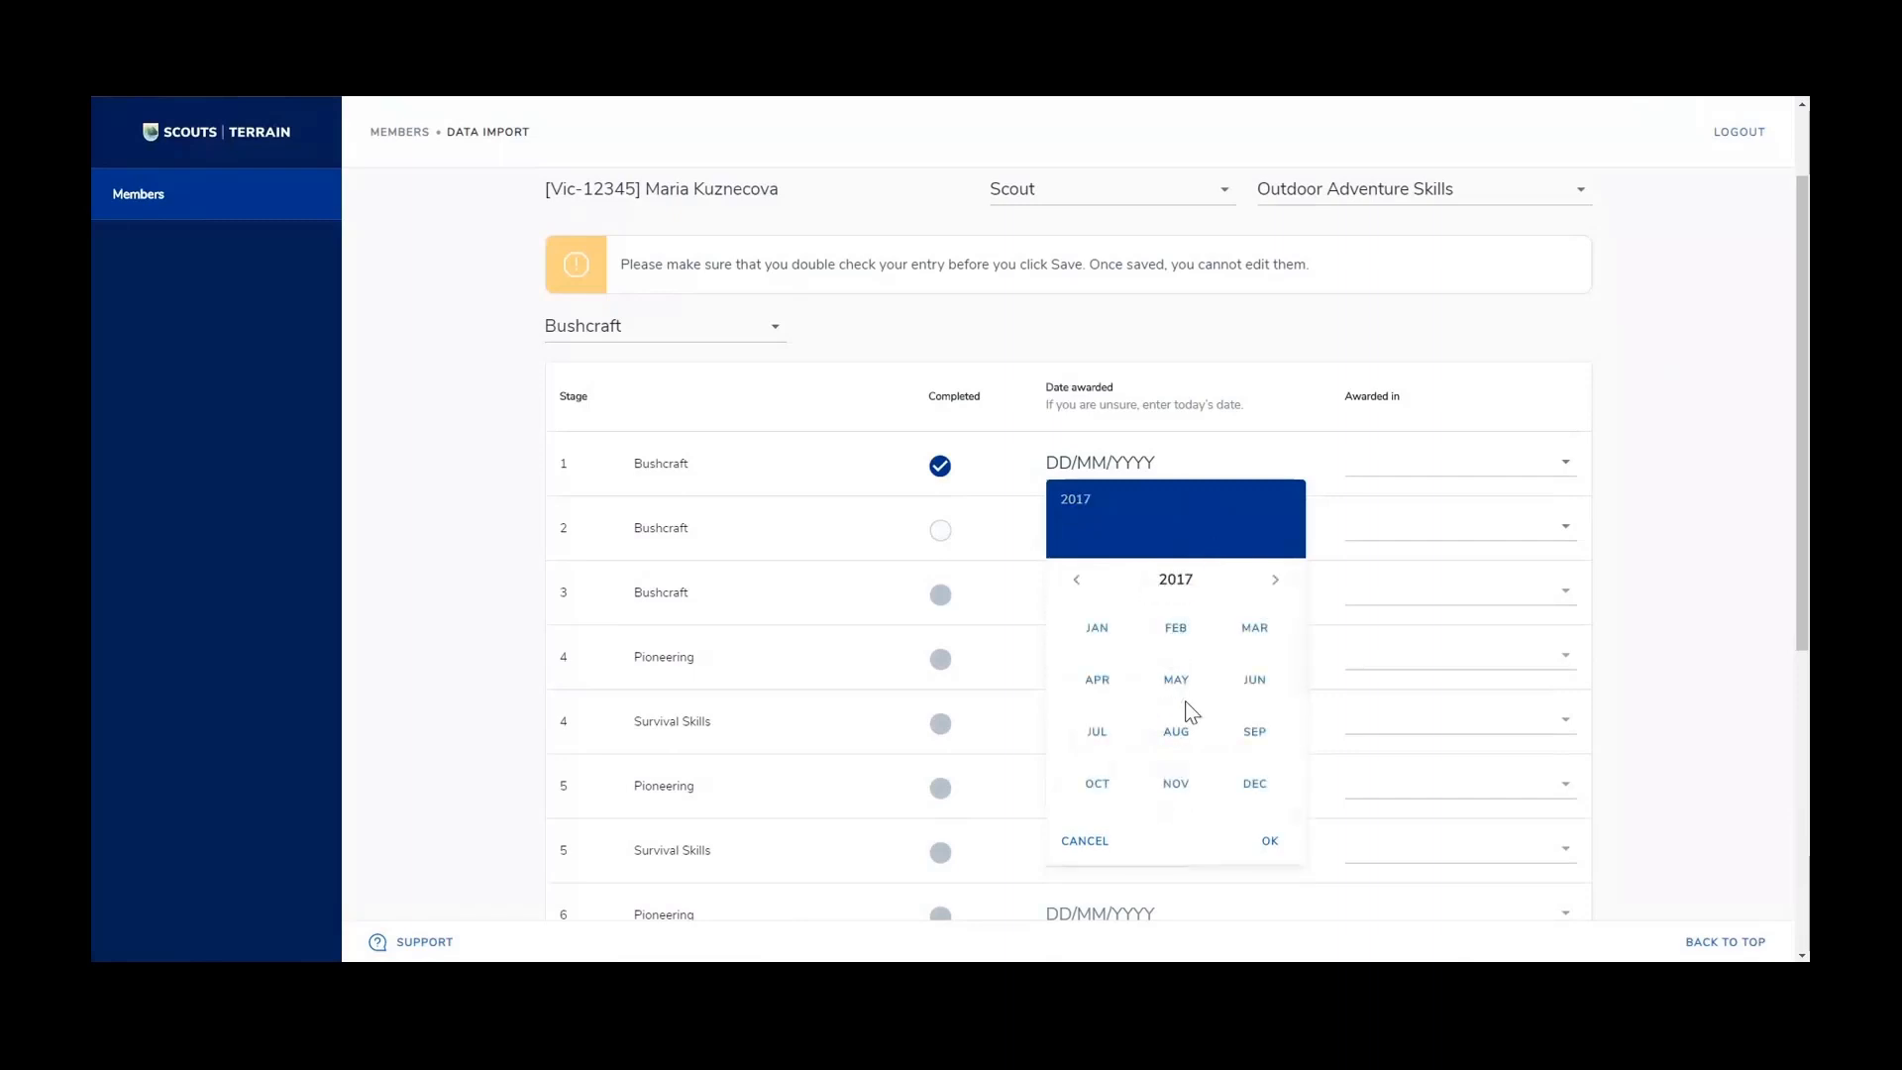
click(1254, 788)
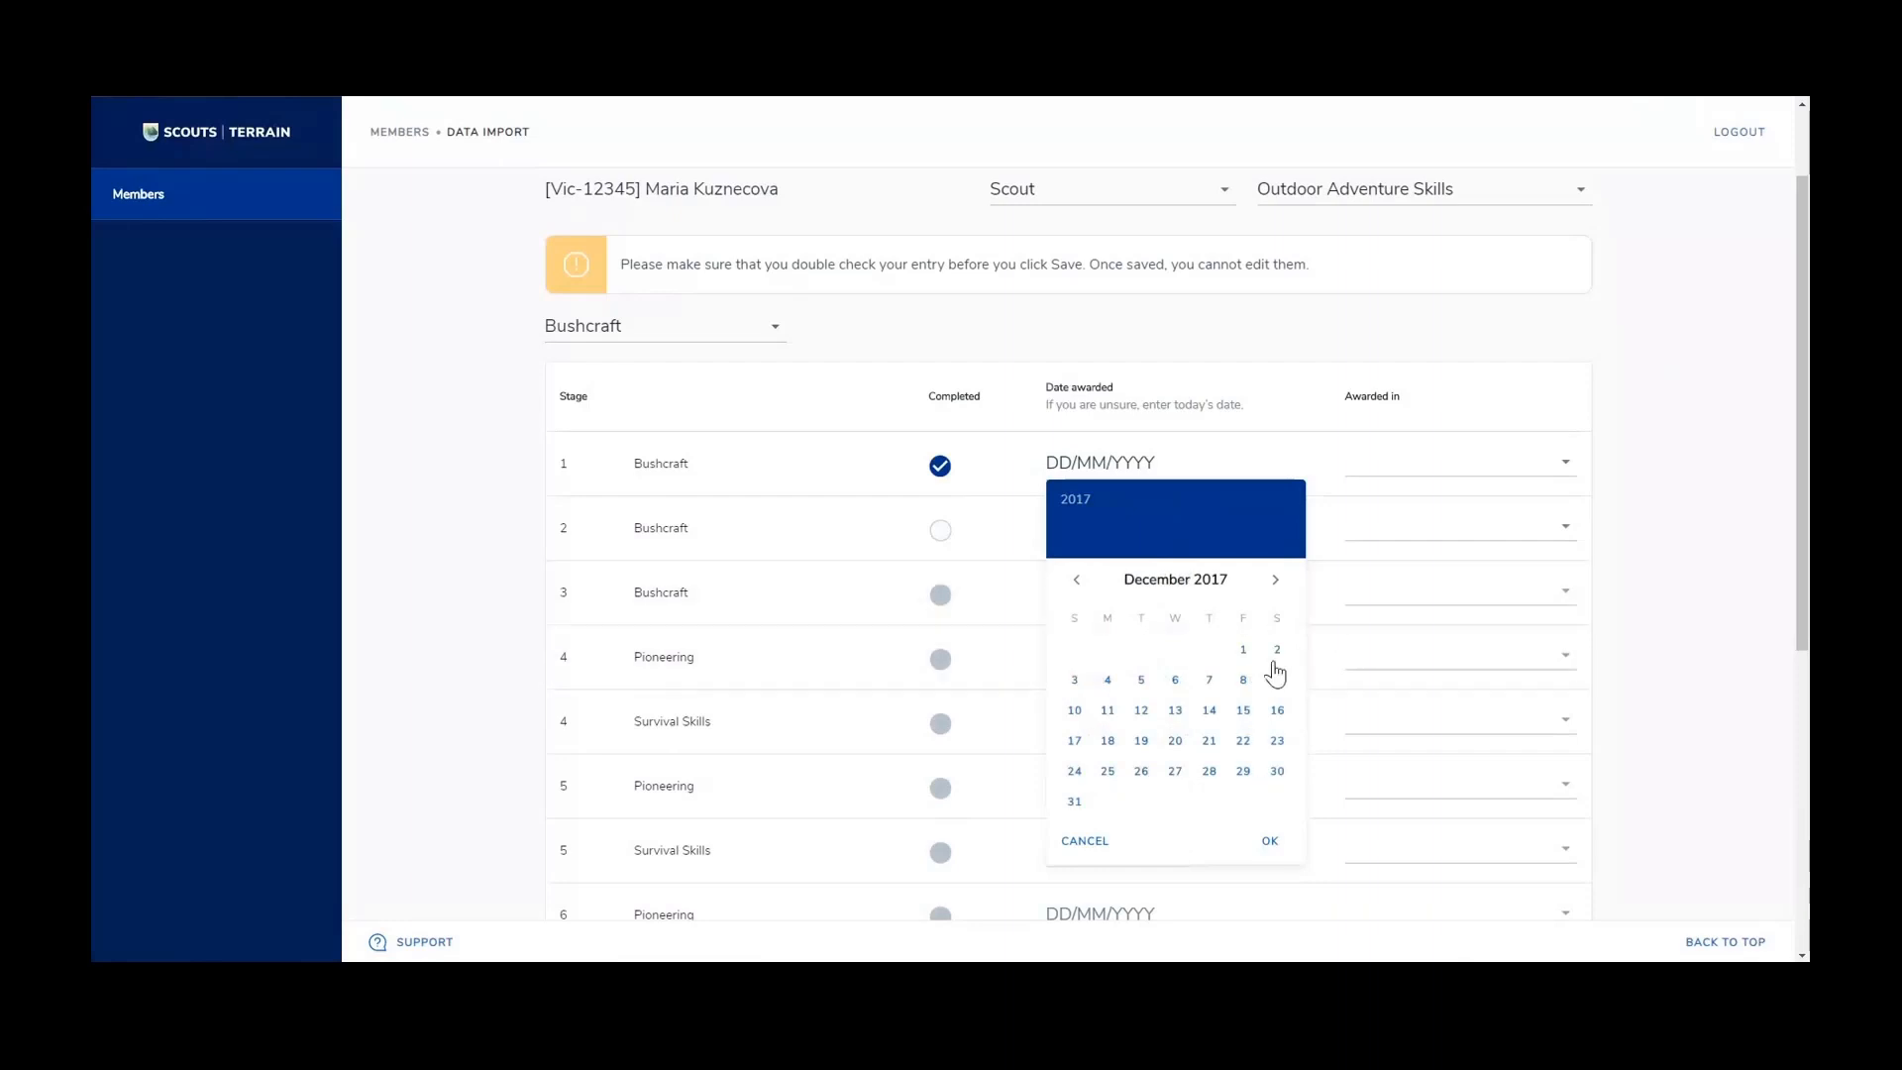
click(1244, 681)
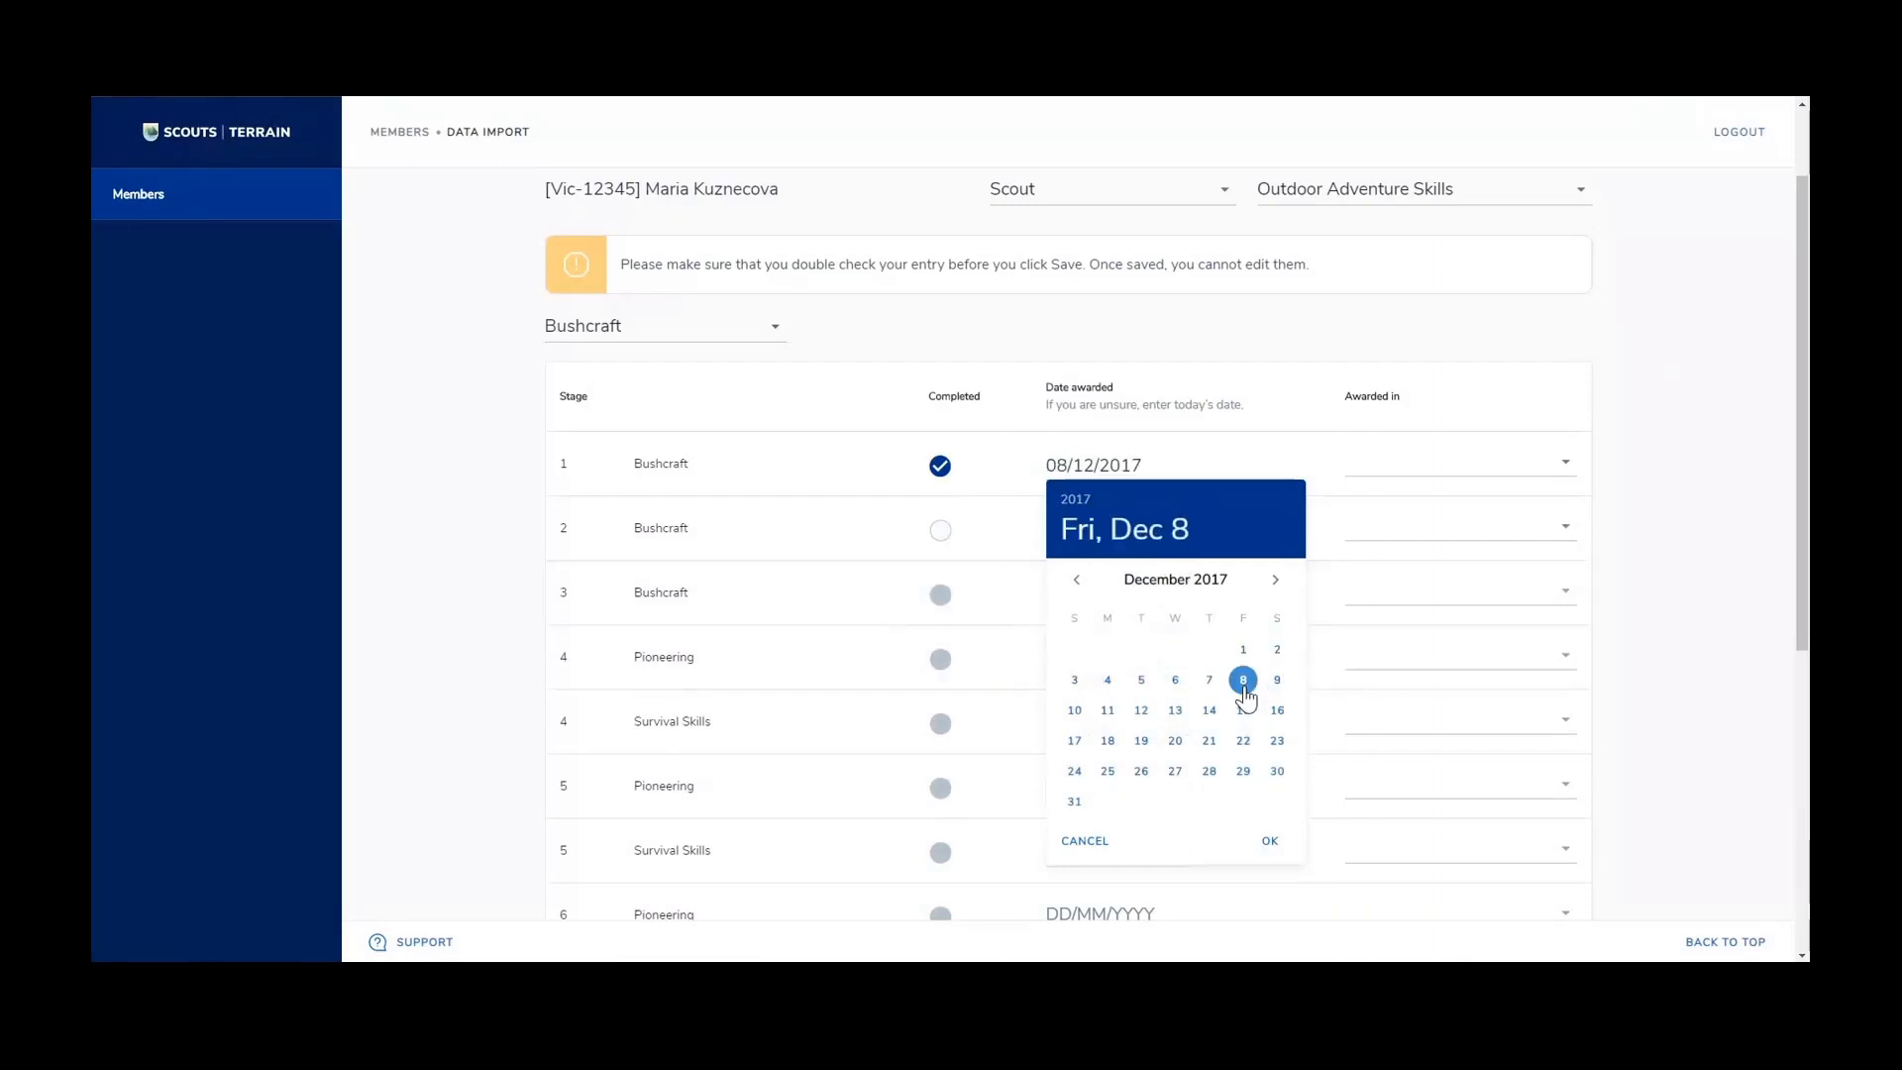
click(1269, 842)
Set the date awarded for Bushcraft stage 2 to 08/12/2017 and mark the stage as completed
click(1116, 535)
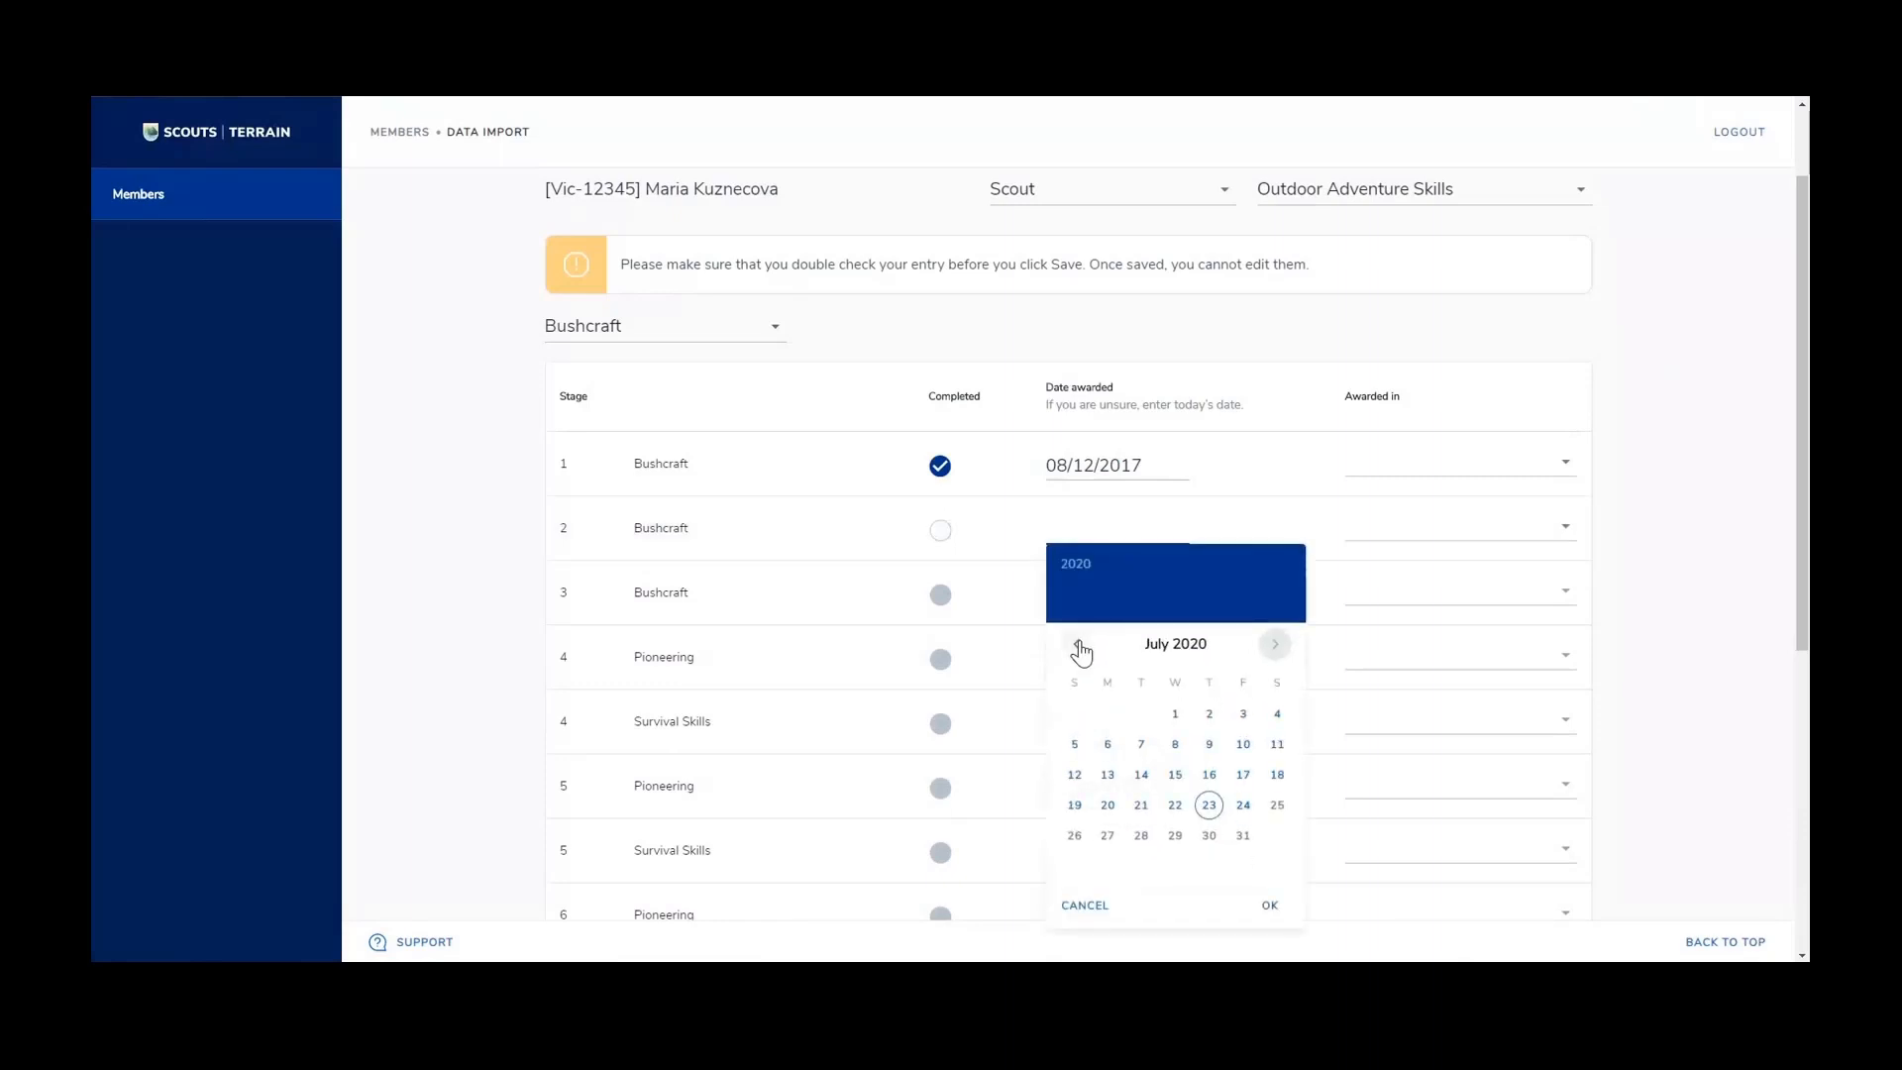
click(1067, 575)
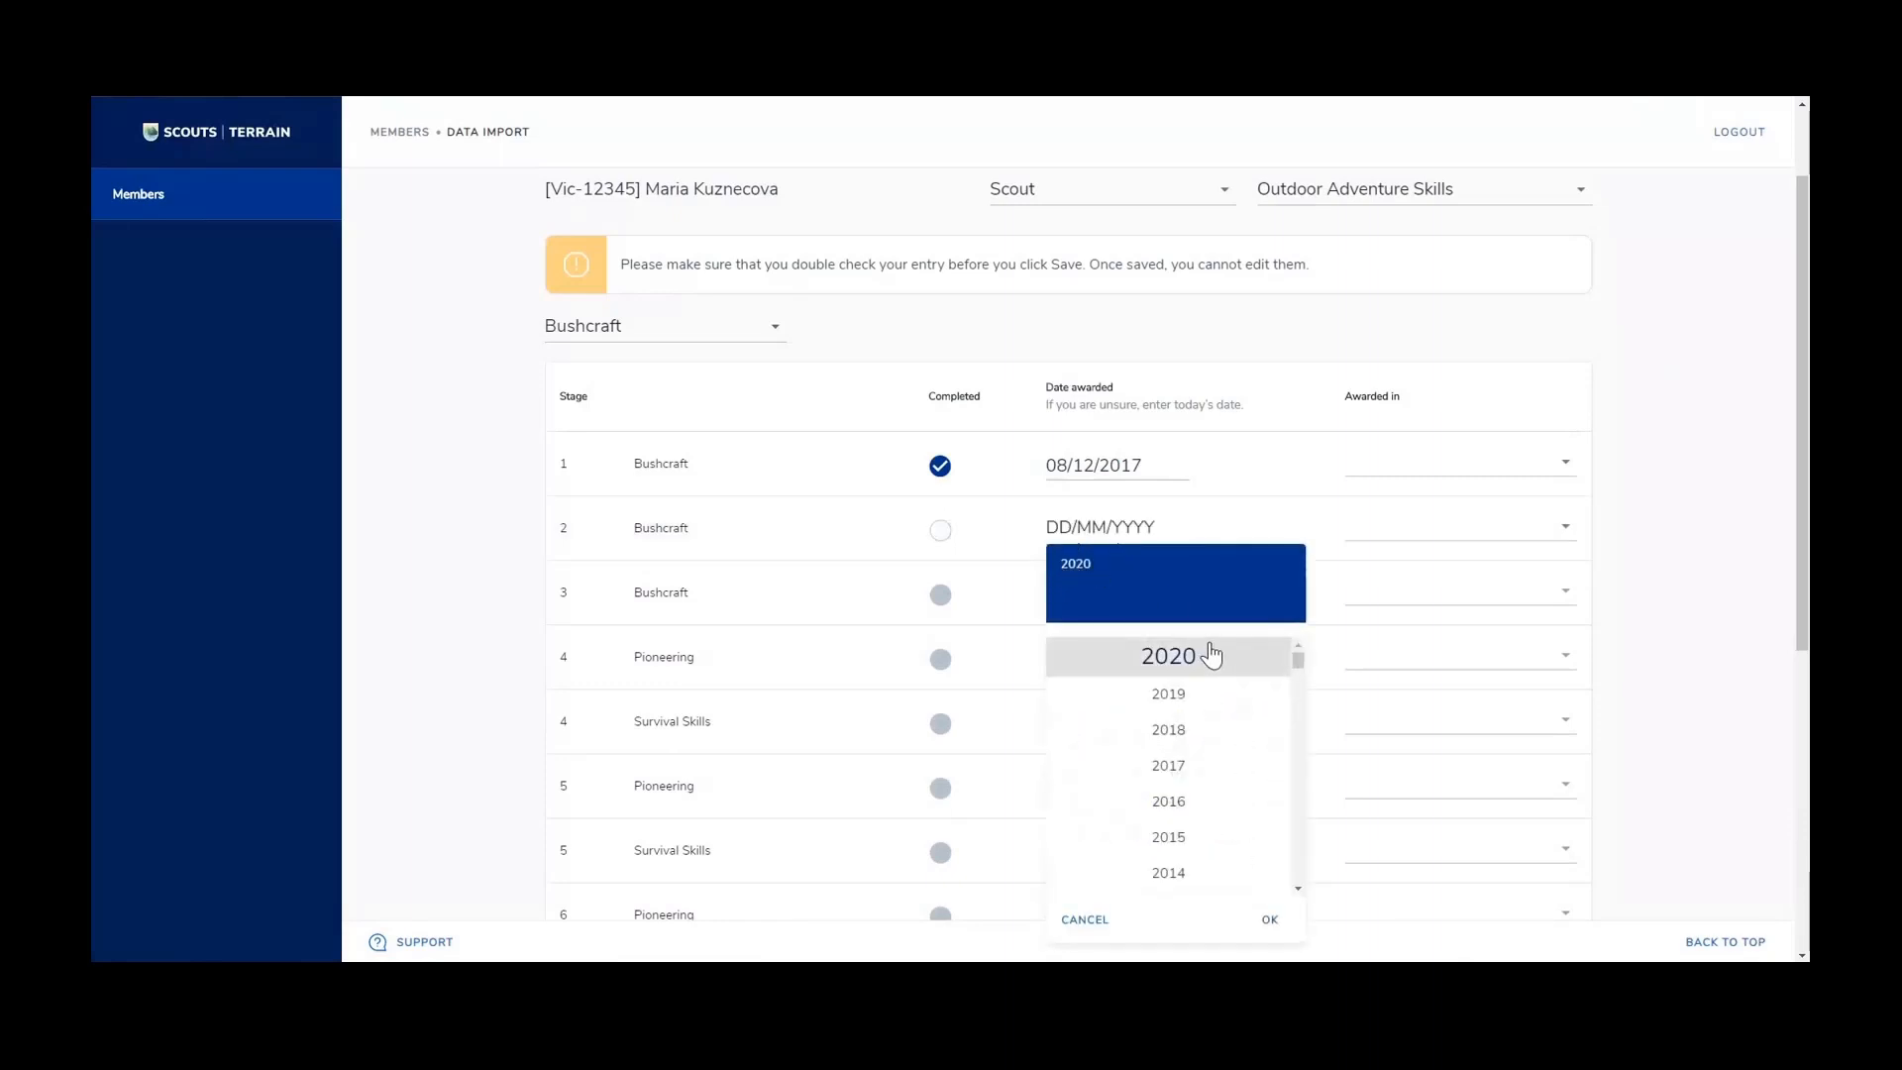
click(1203, 768)
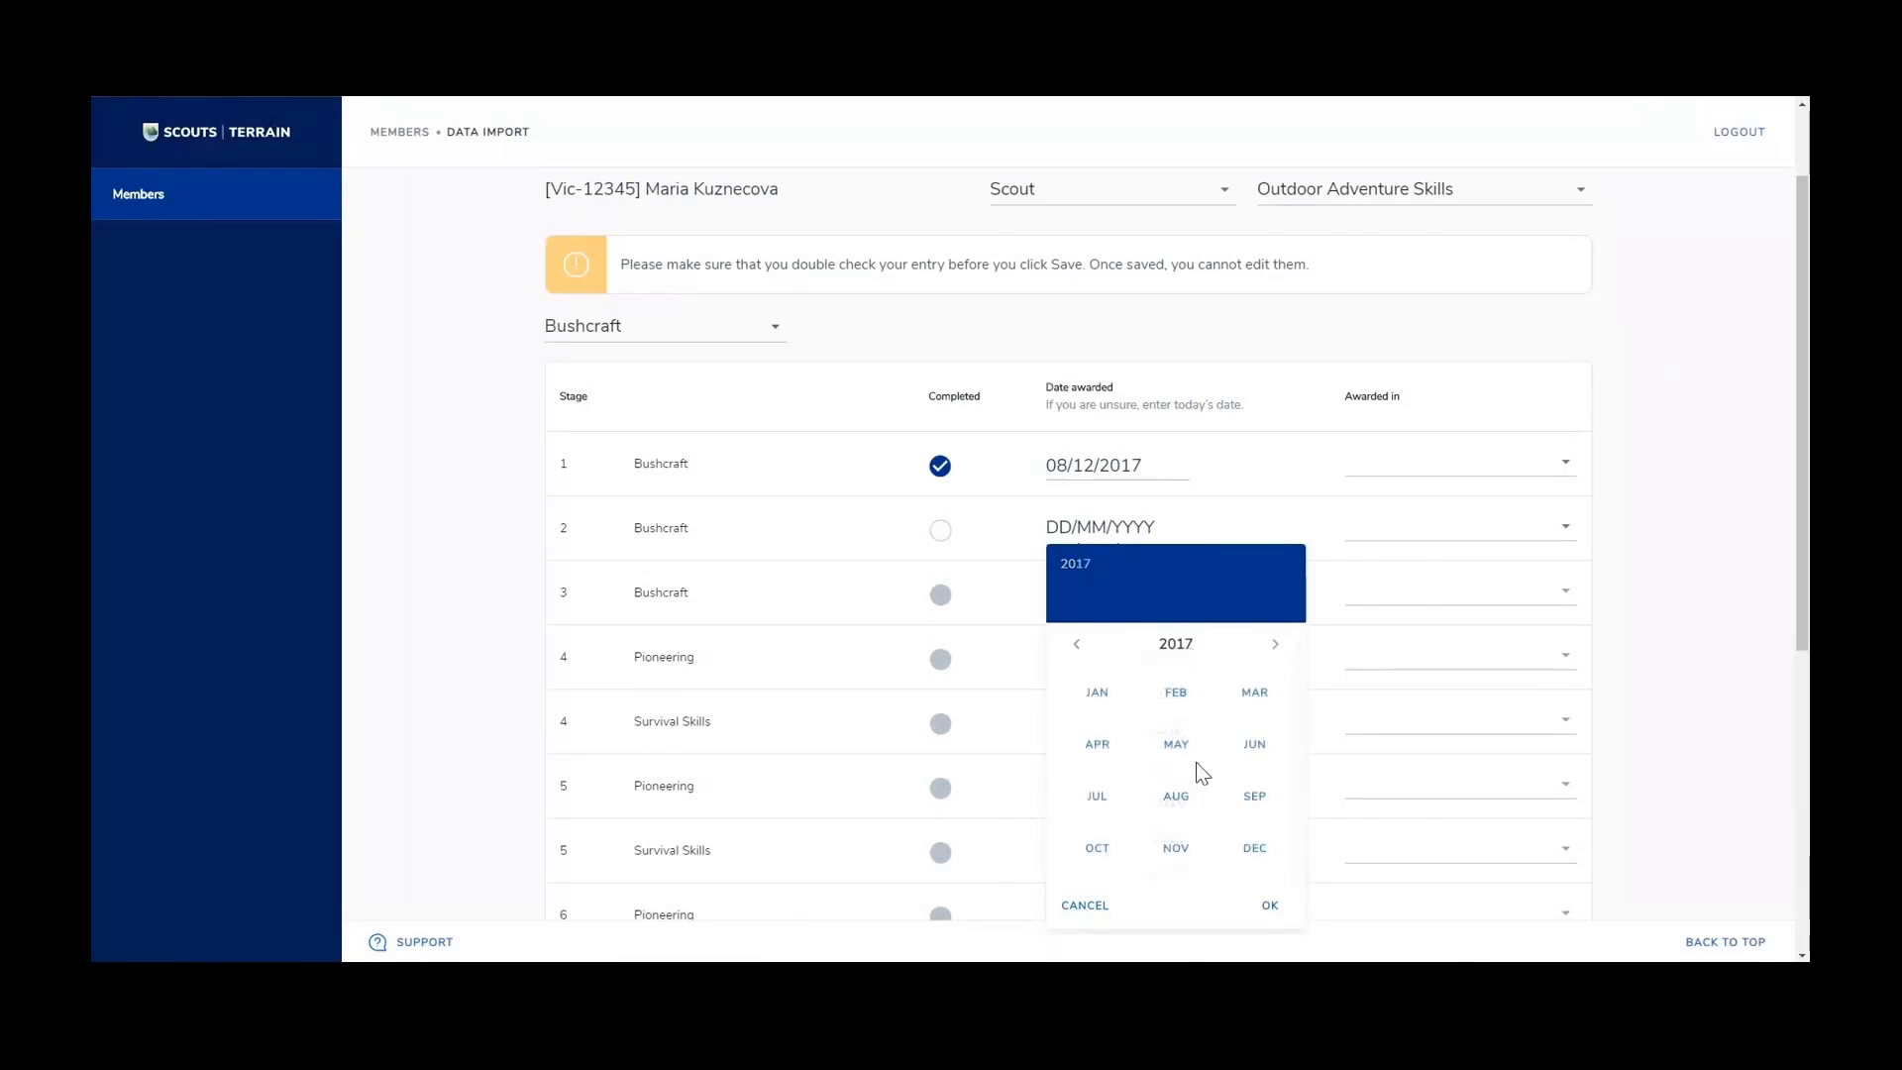
click(1255, 848)
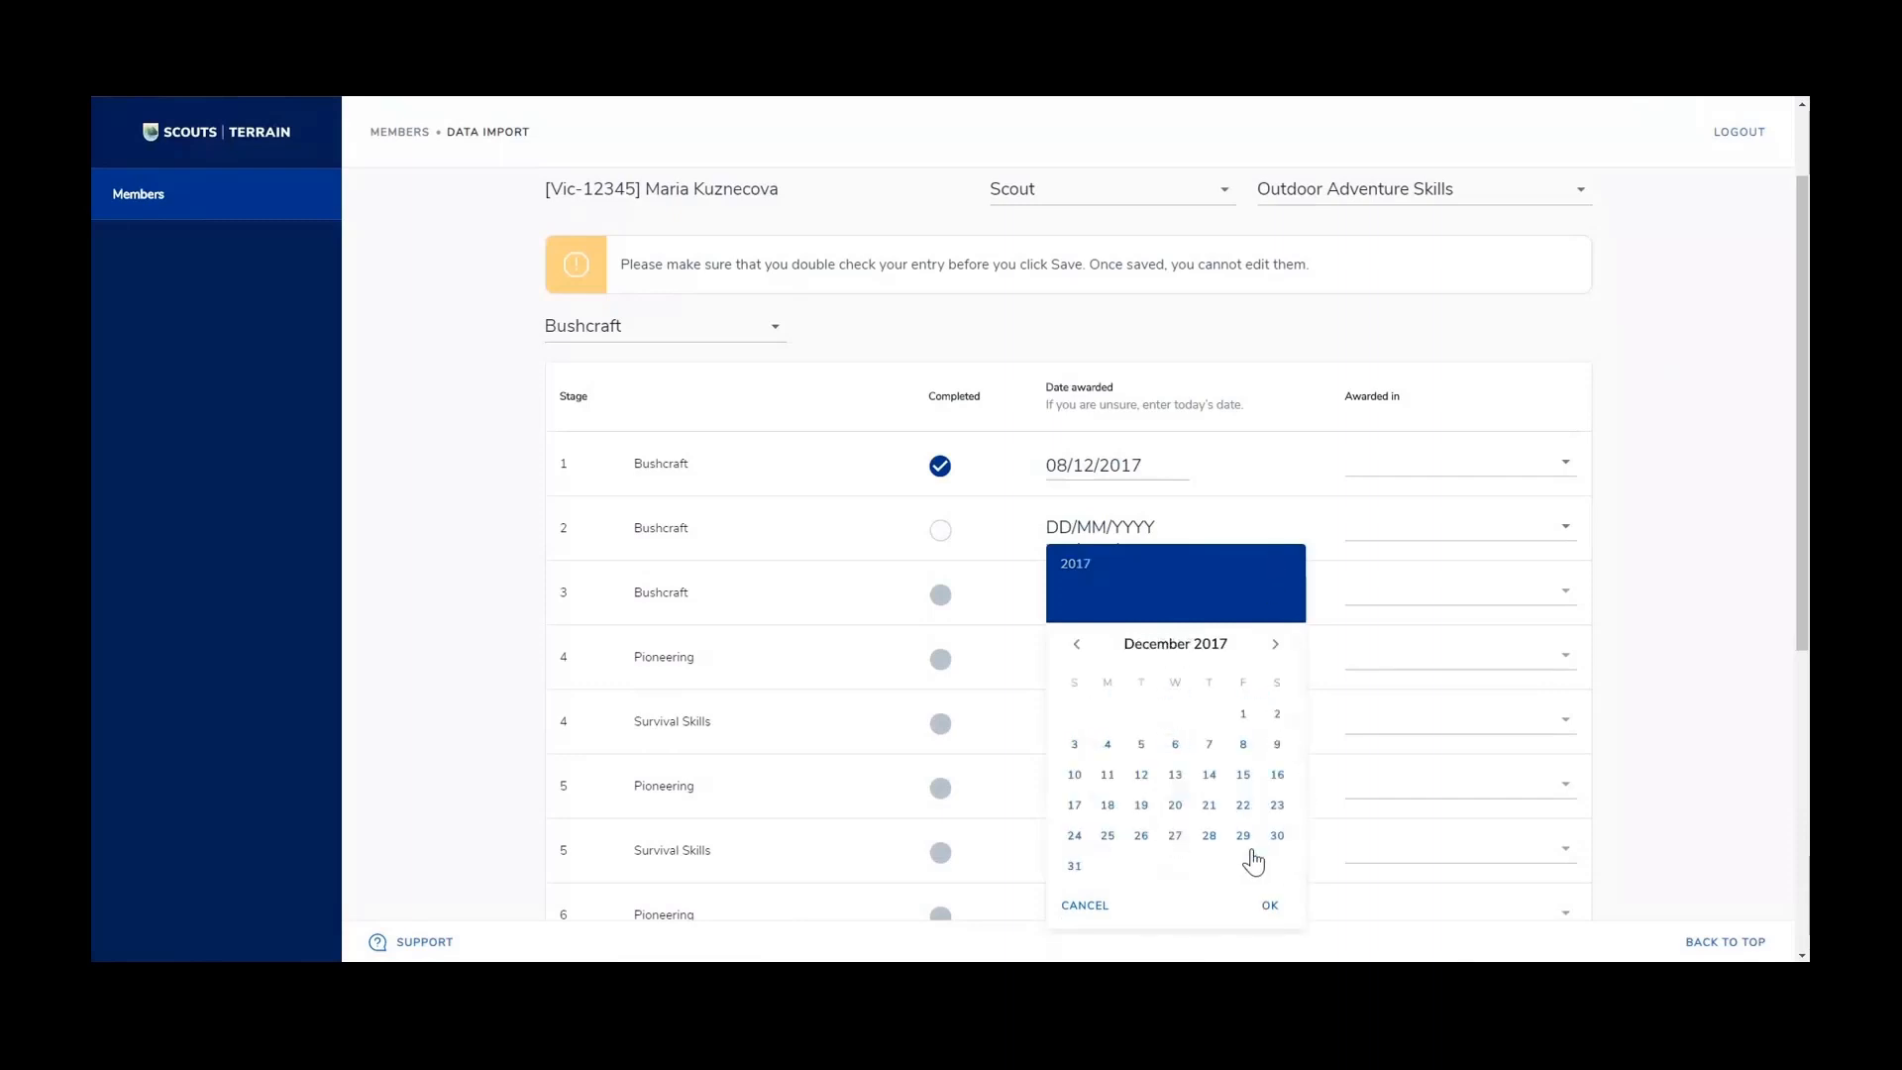
click(1247, 748)
click(1270, 904)
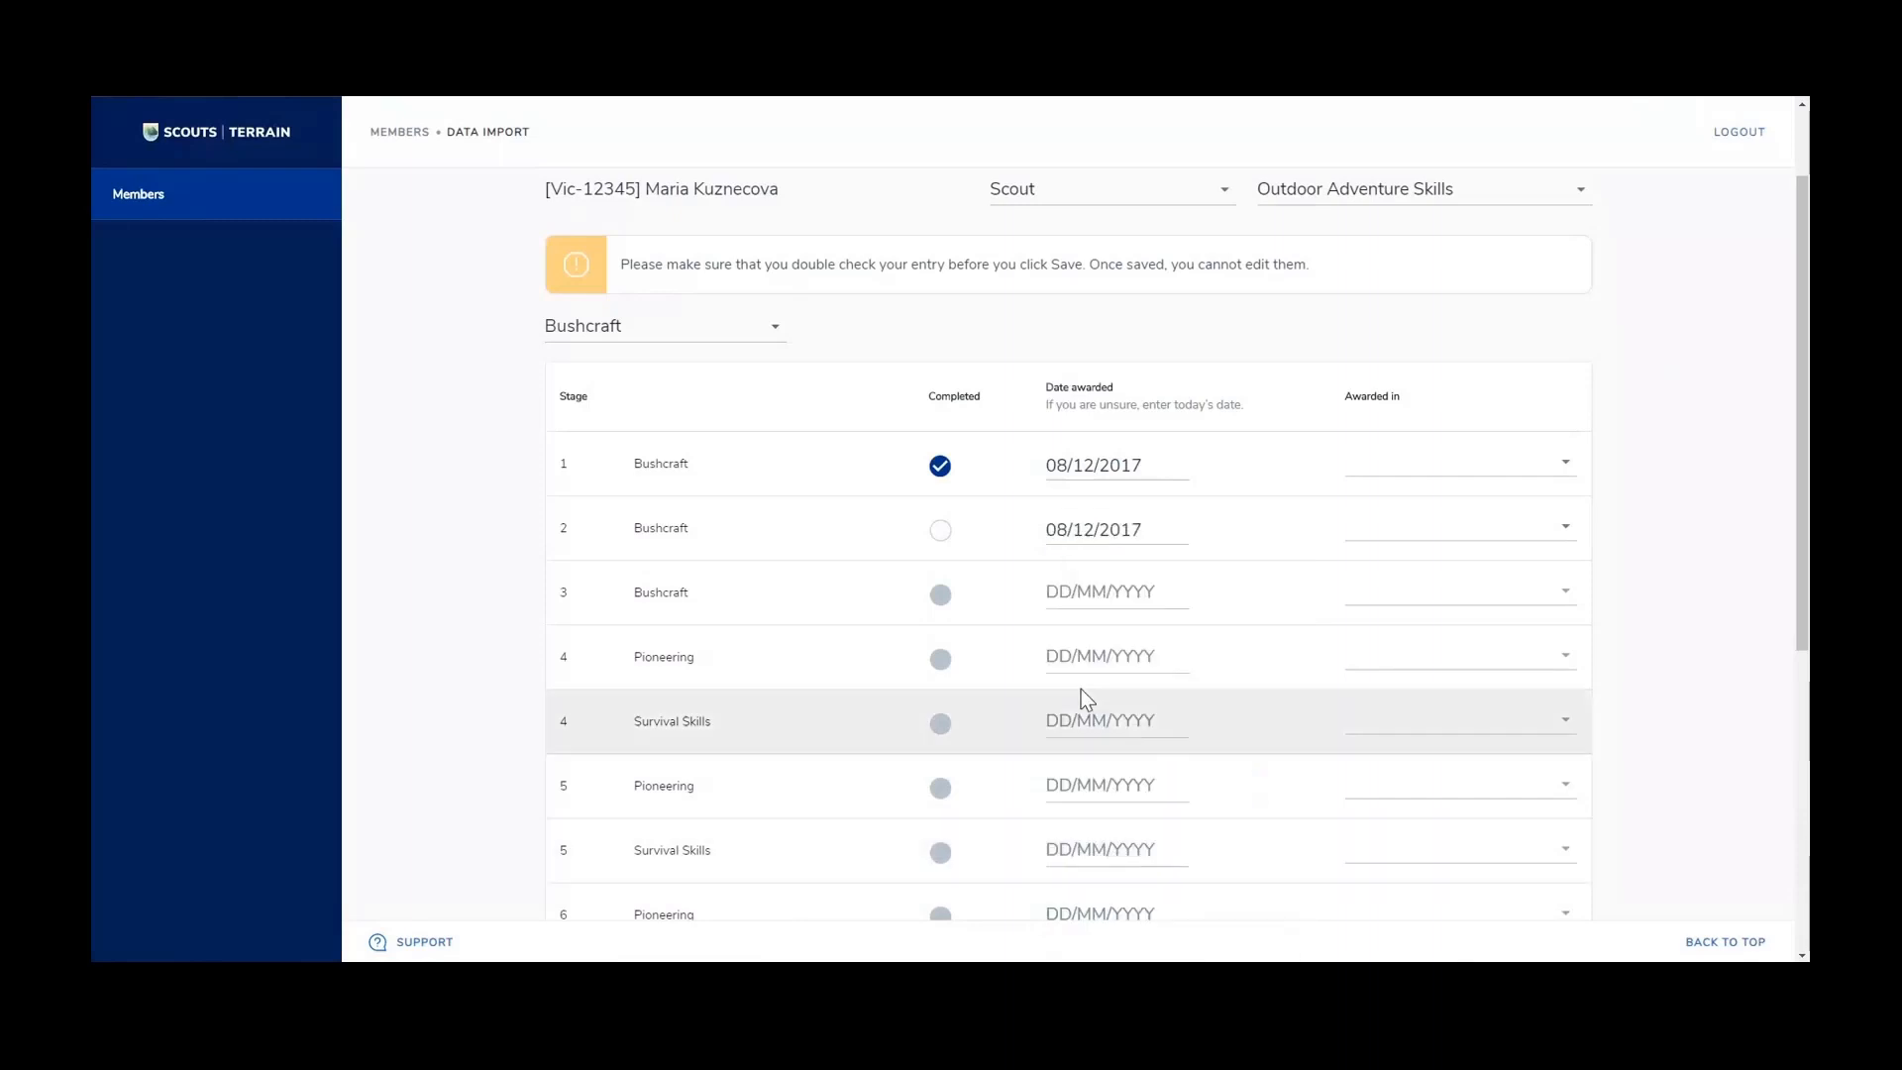
click(941, 533)
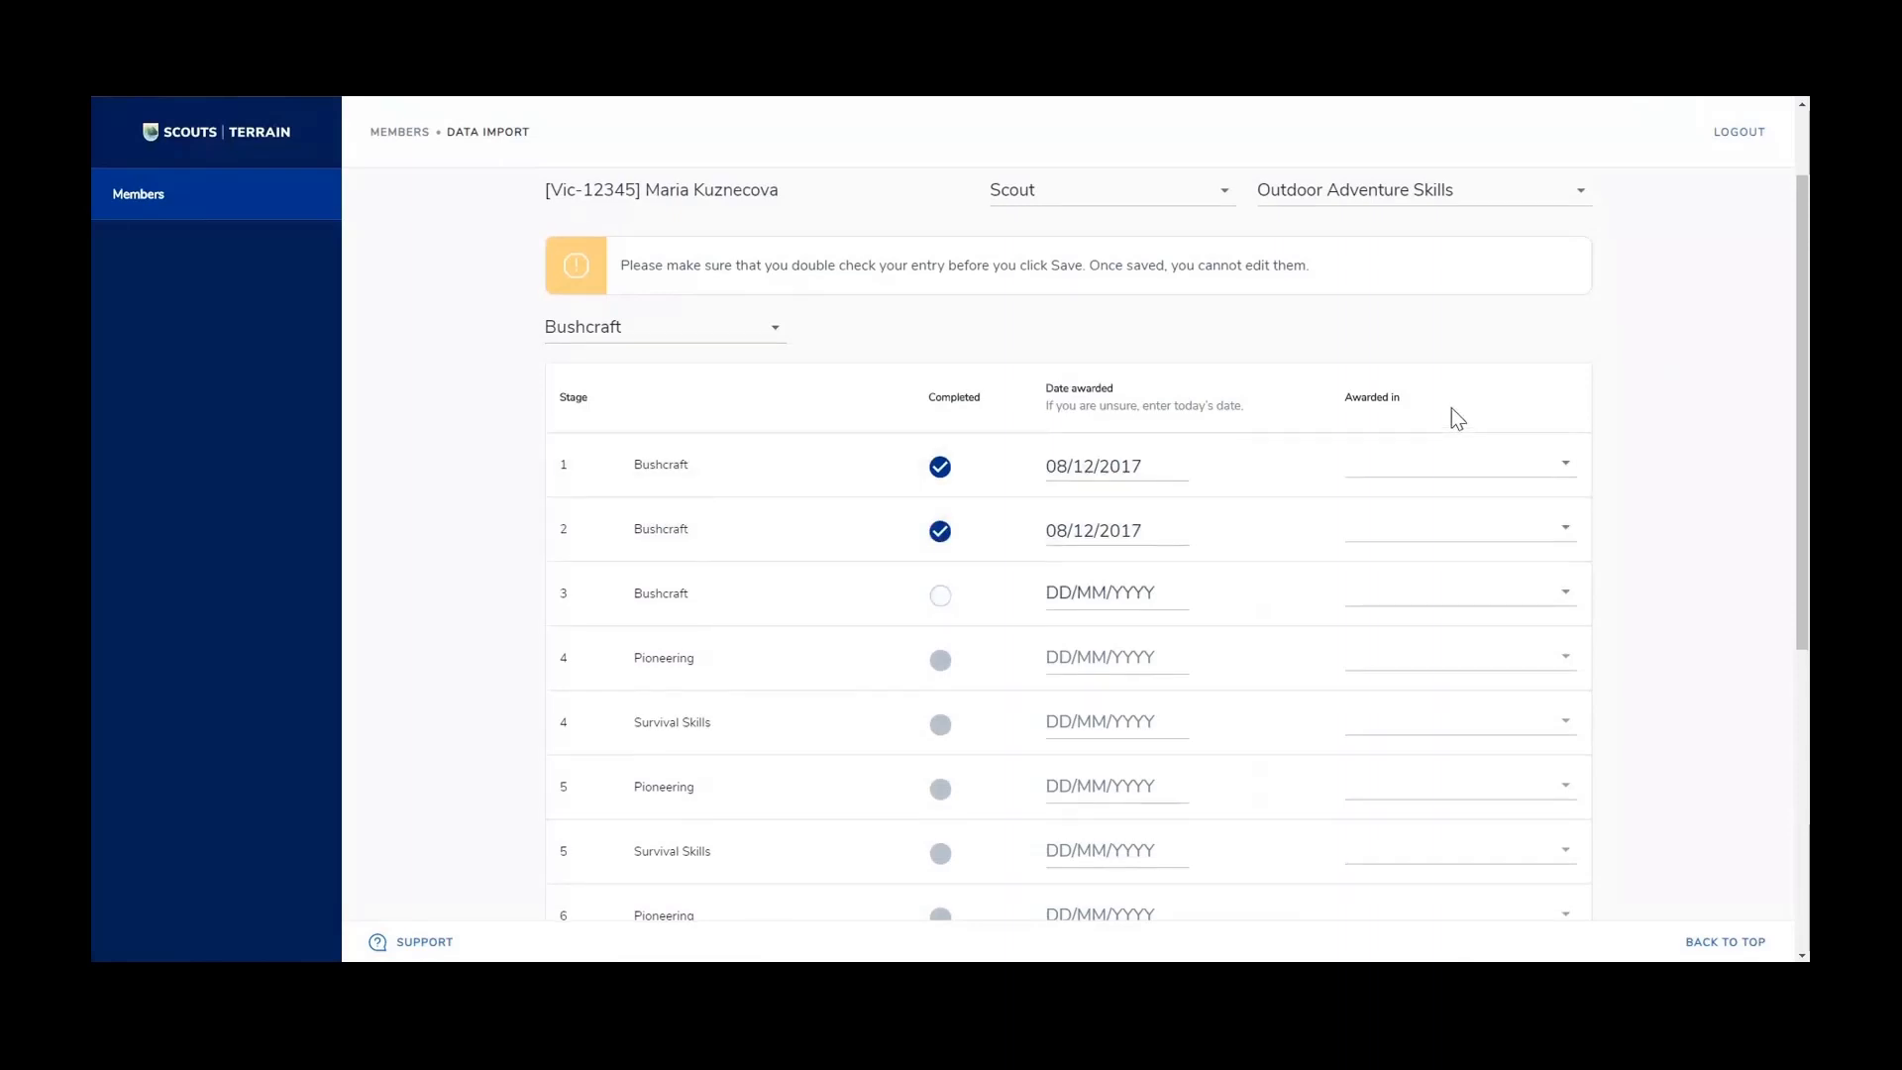
Record Bushcraft stages 1 and 2 as awarded in Cub Scouts
click(1567, 469)
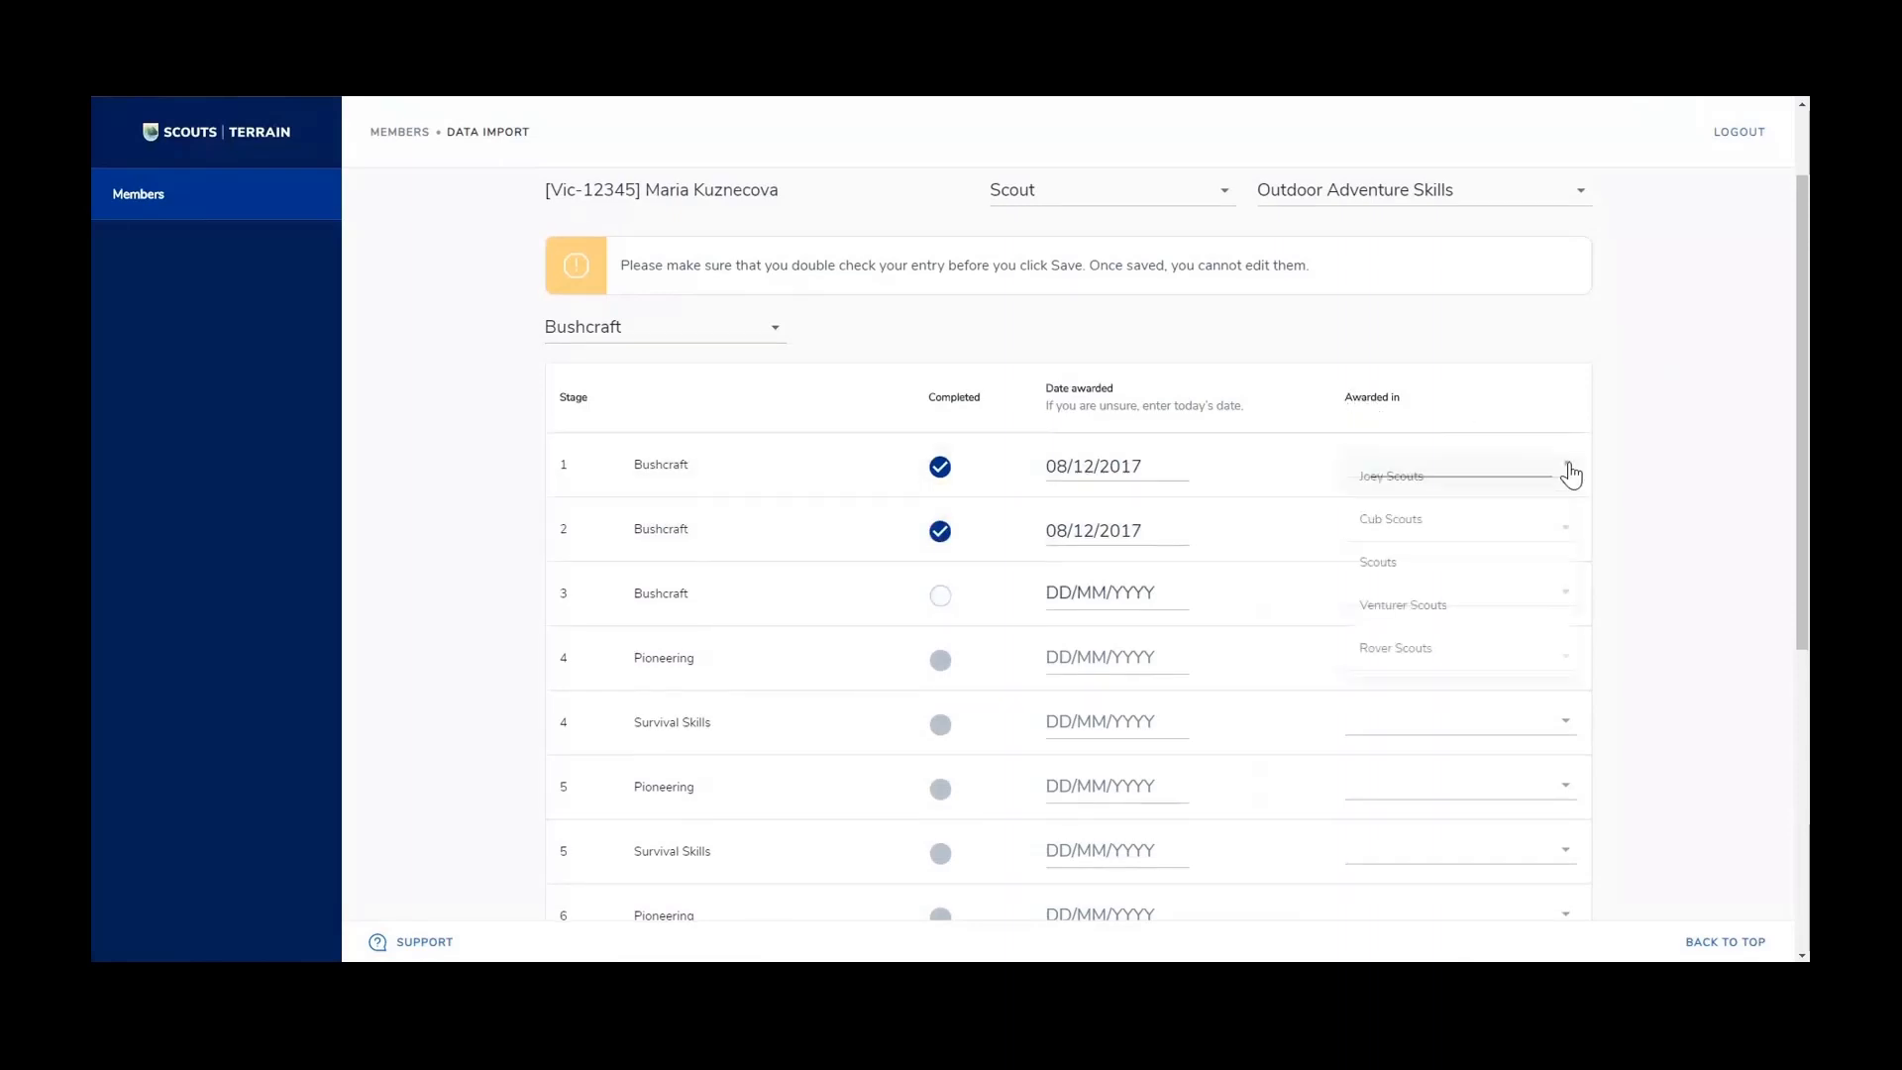
click(1507, 525)
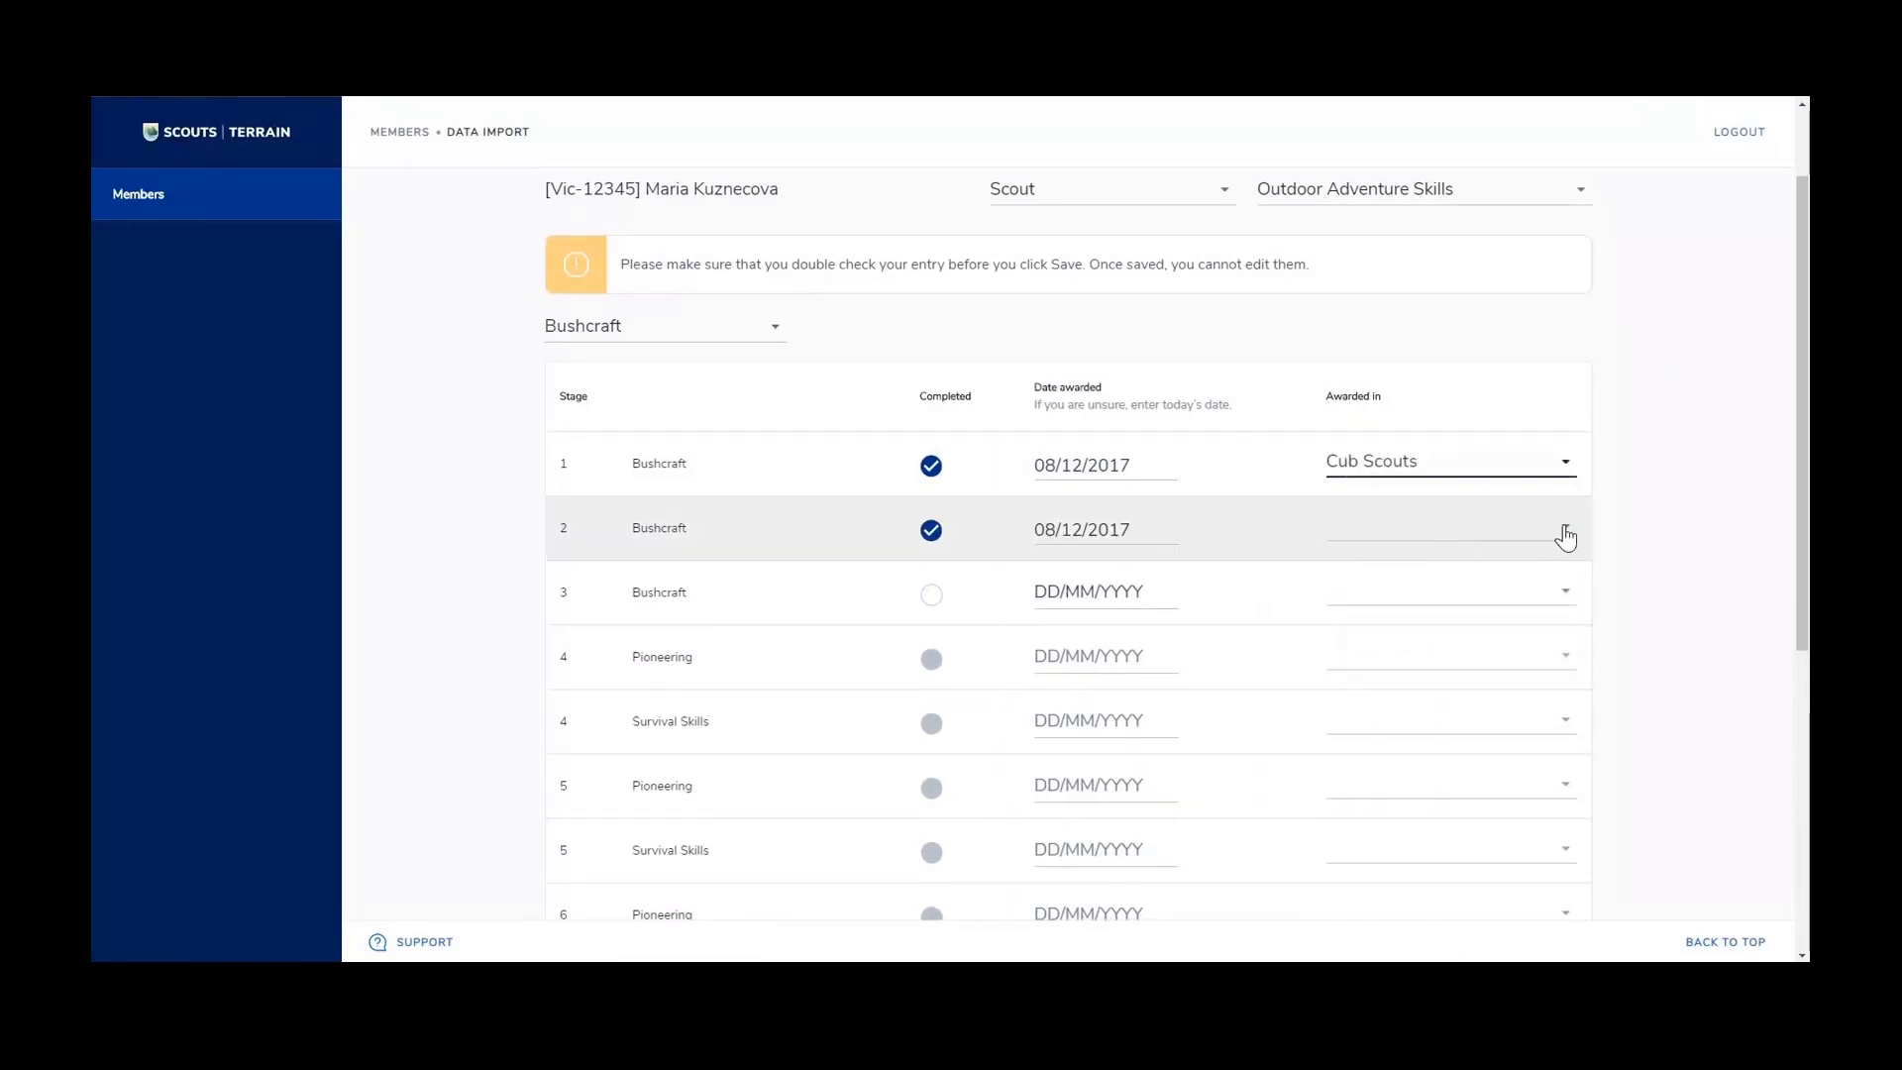
click(1562, 533)
click(1456, 587)
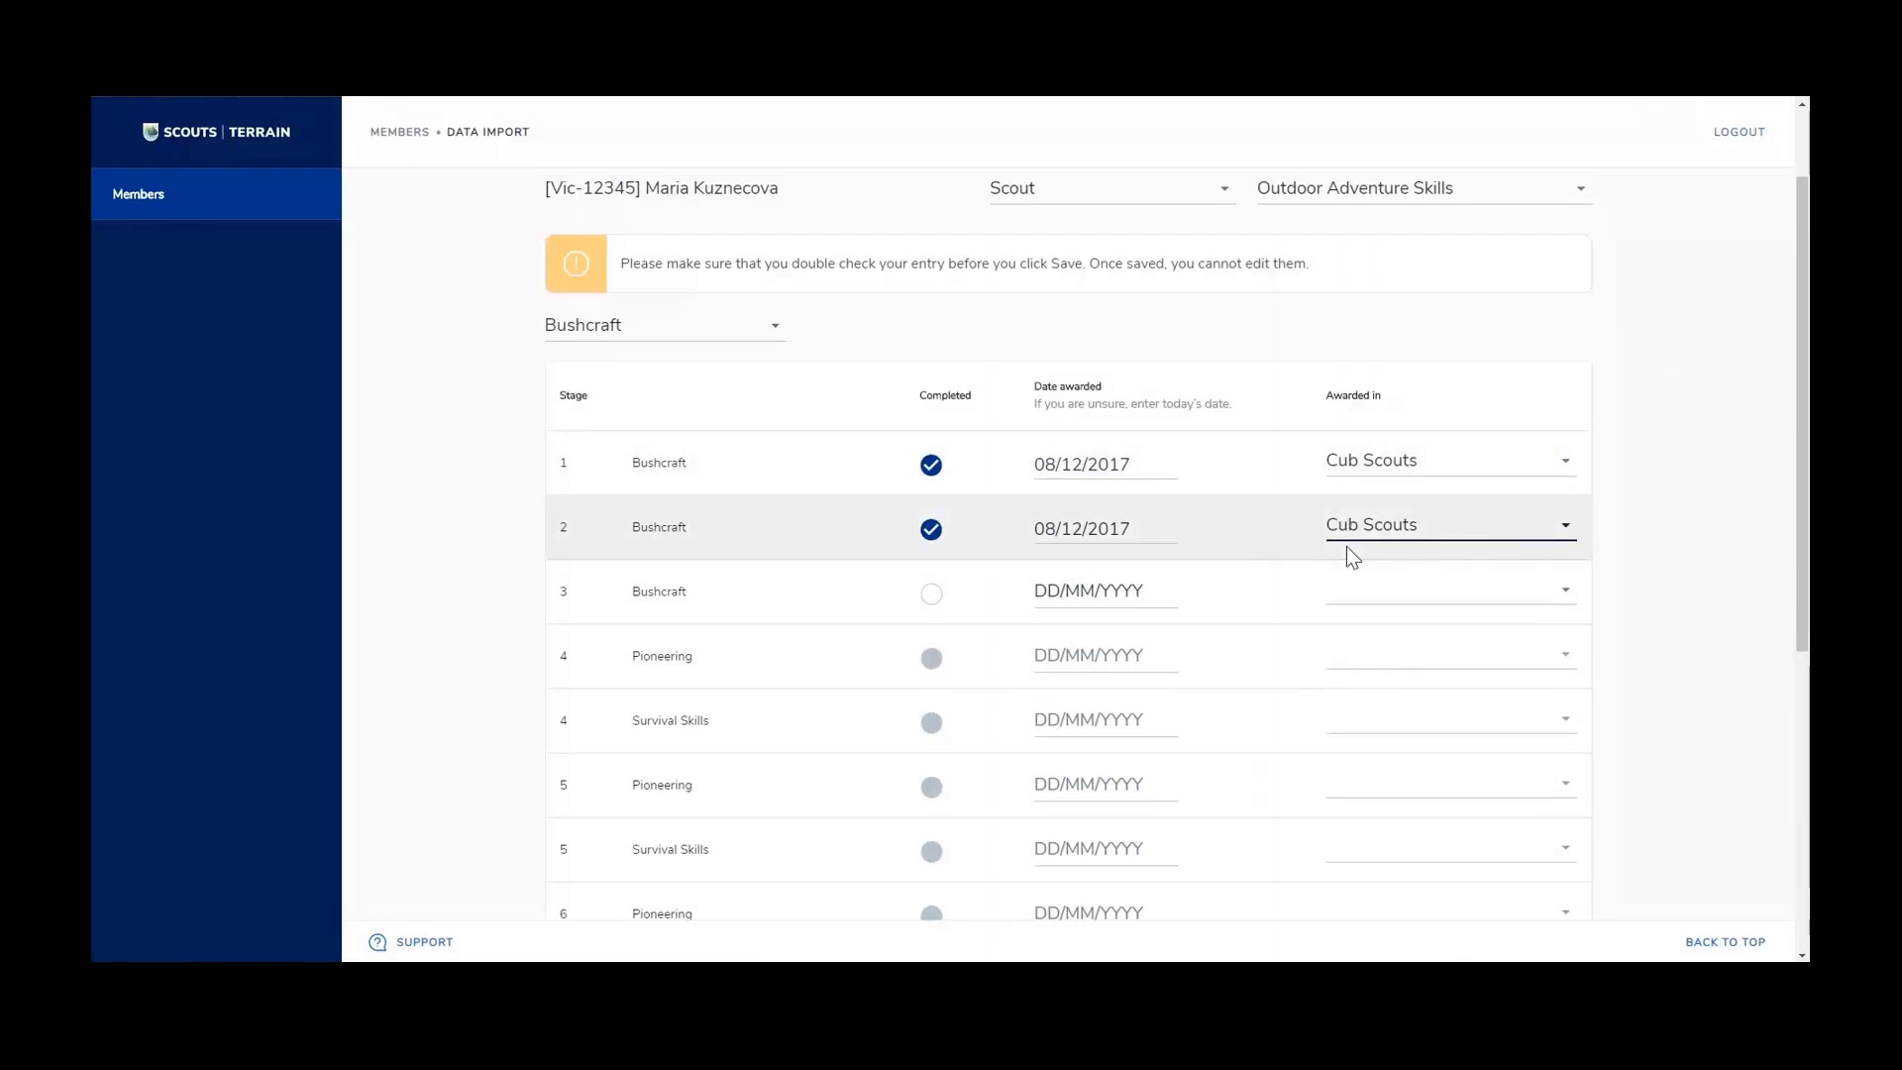
Mark Bushcraft stage 3 as completed and set its date awarded to 15/02/2019
scroll(1287, 575, up, 2)
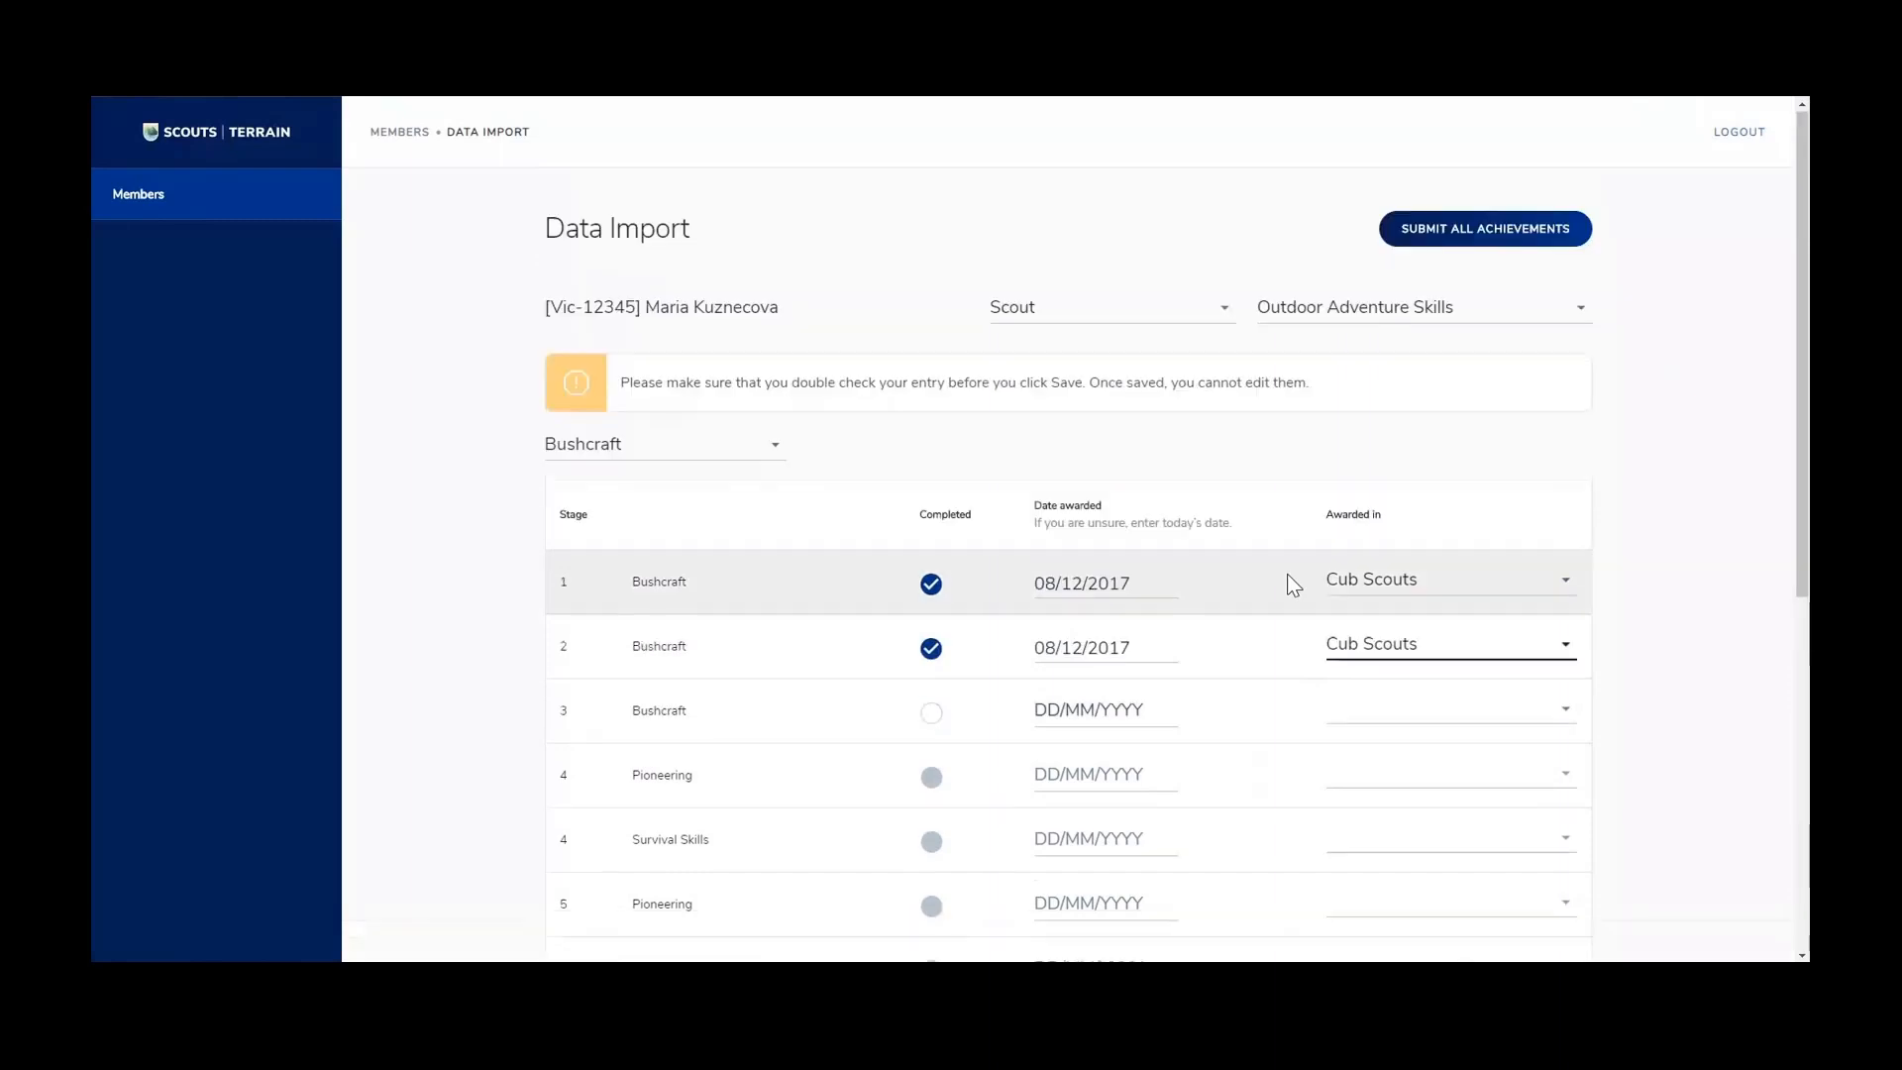
scroll(1244, 664, down, 2)
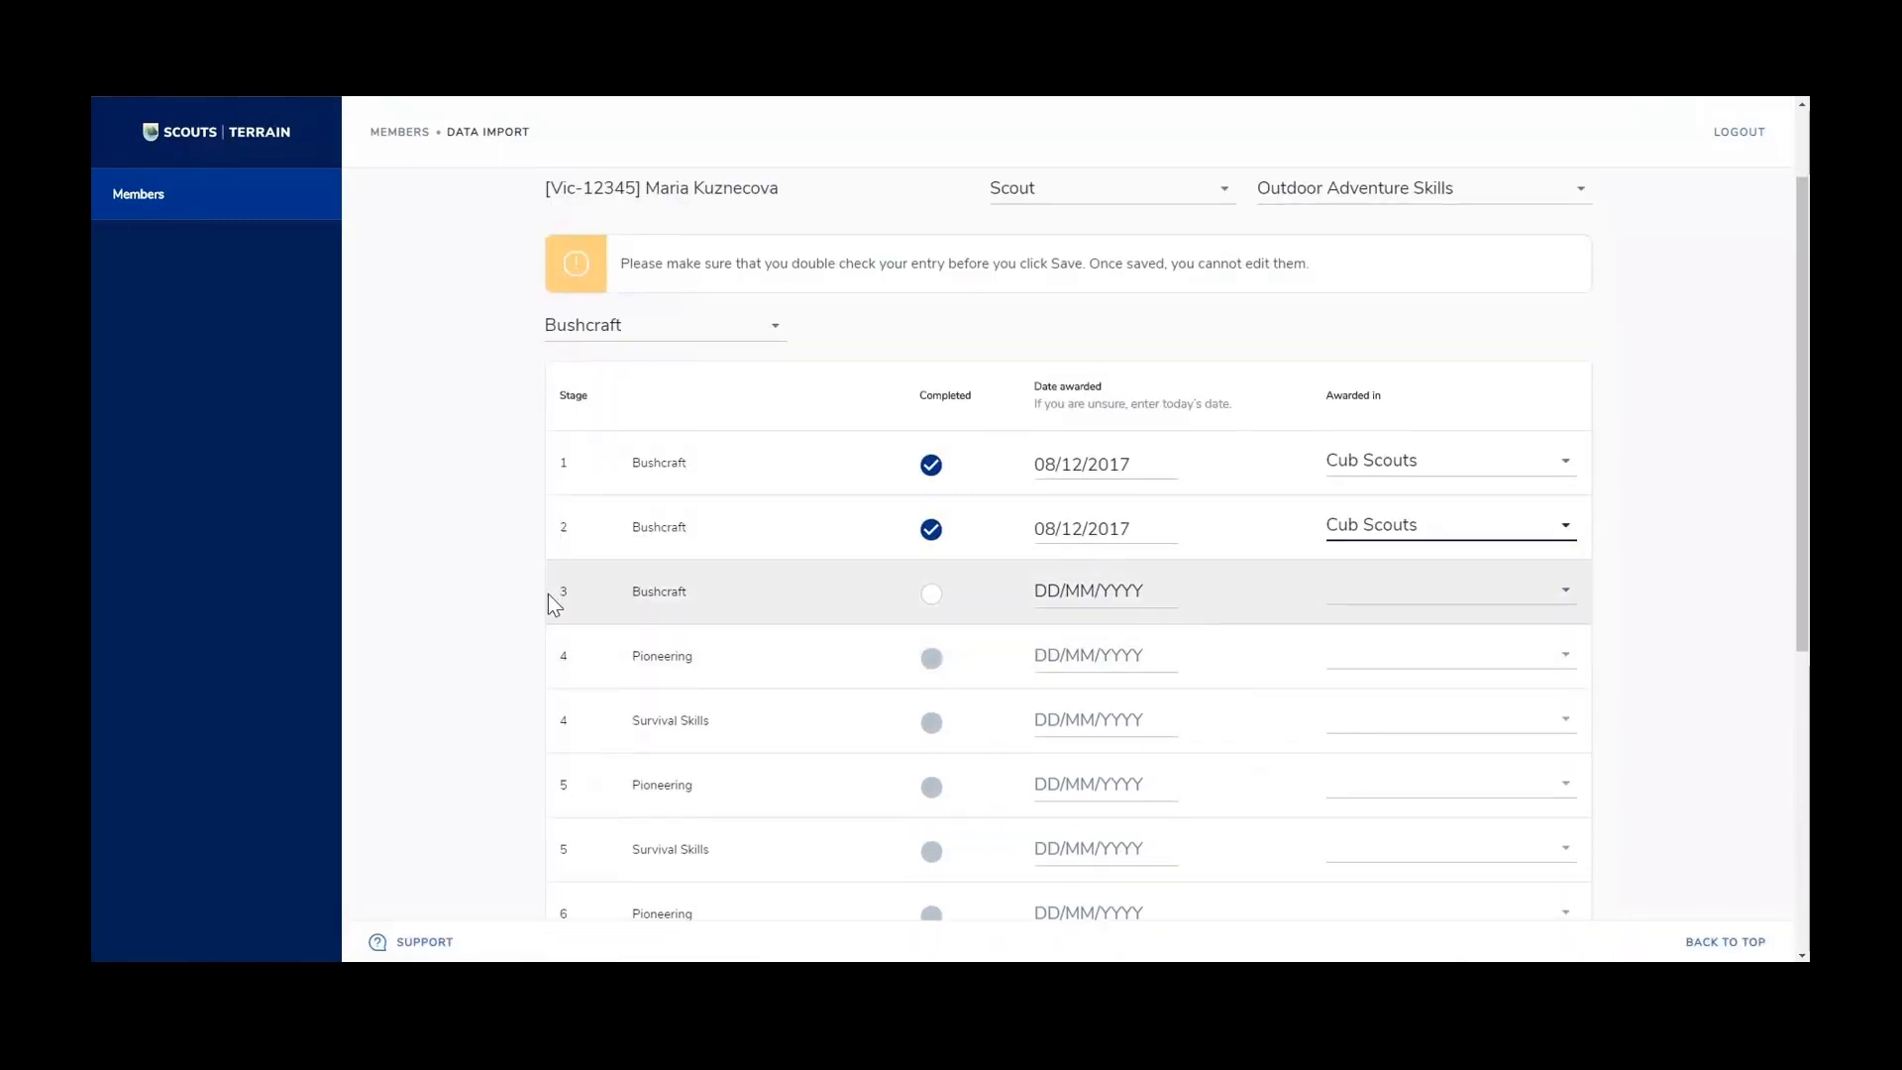
click(933, 598)
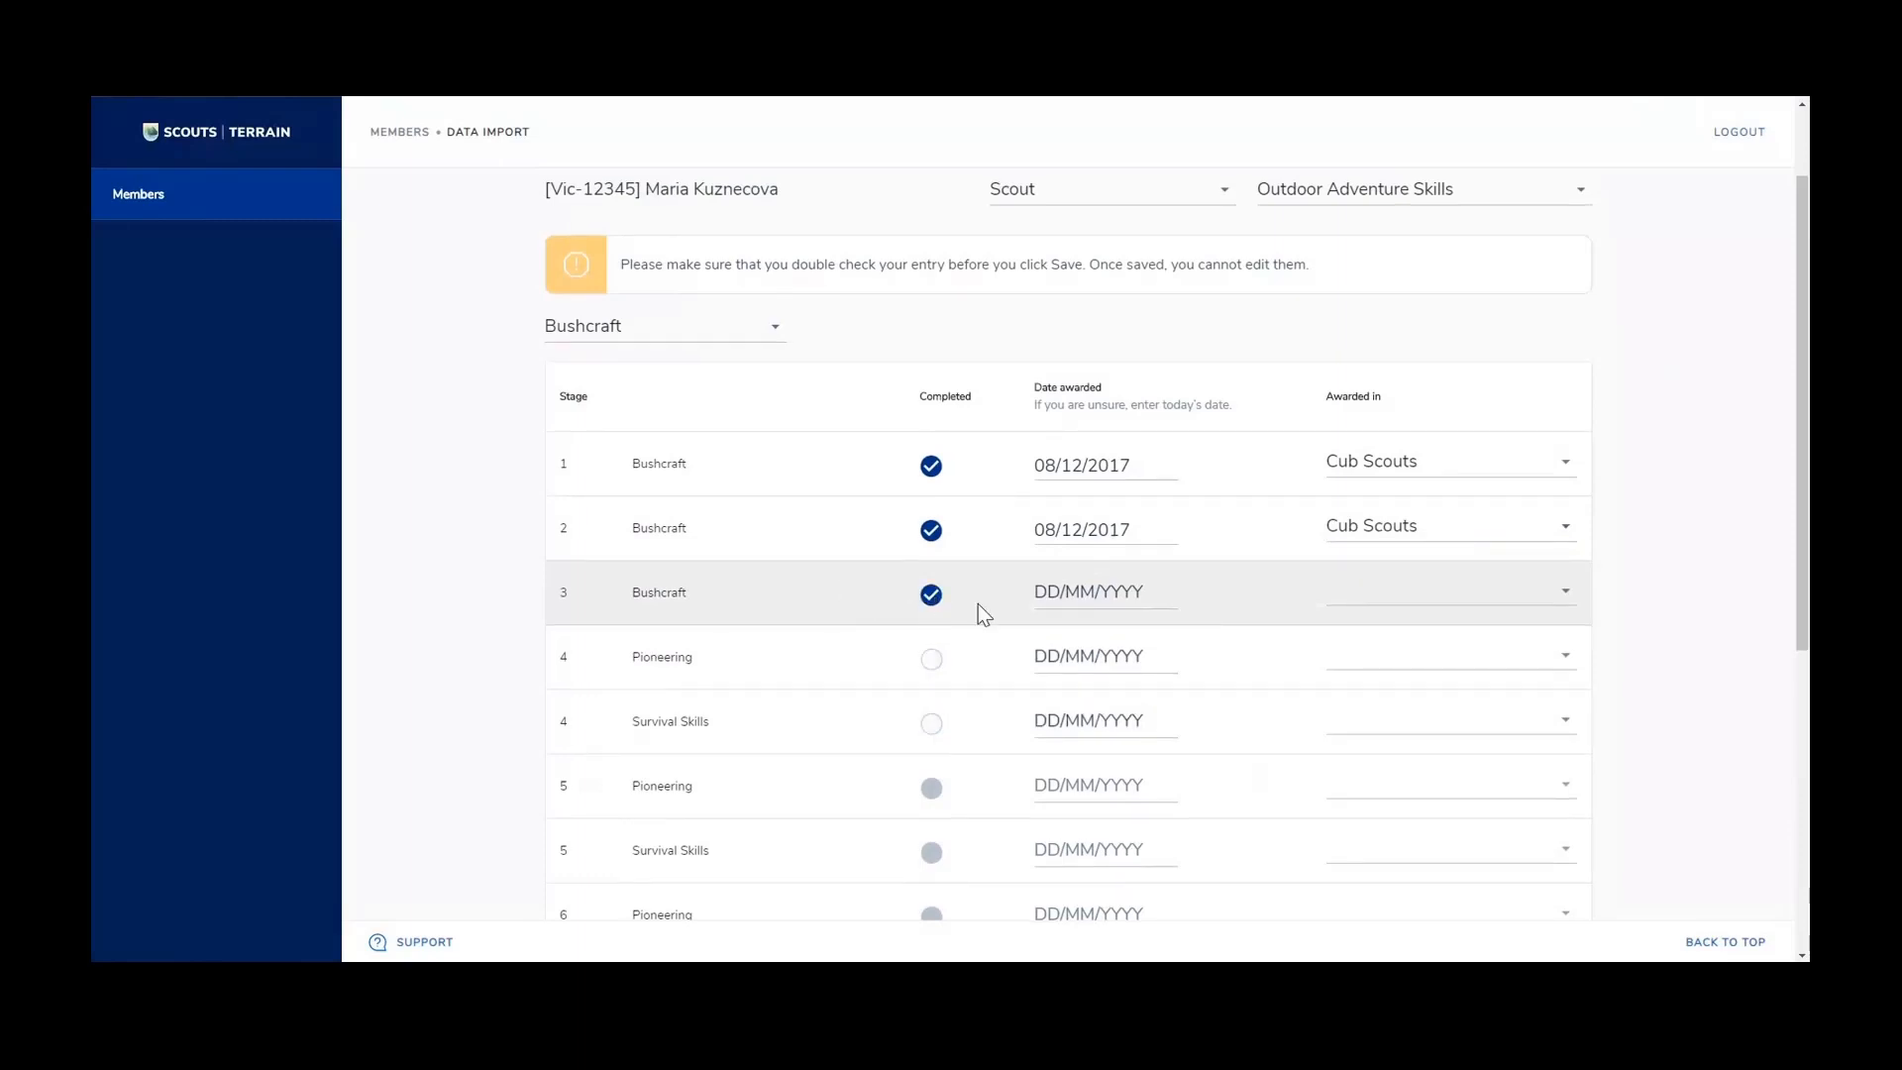
click(1089, 597)
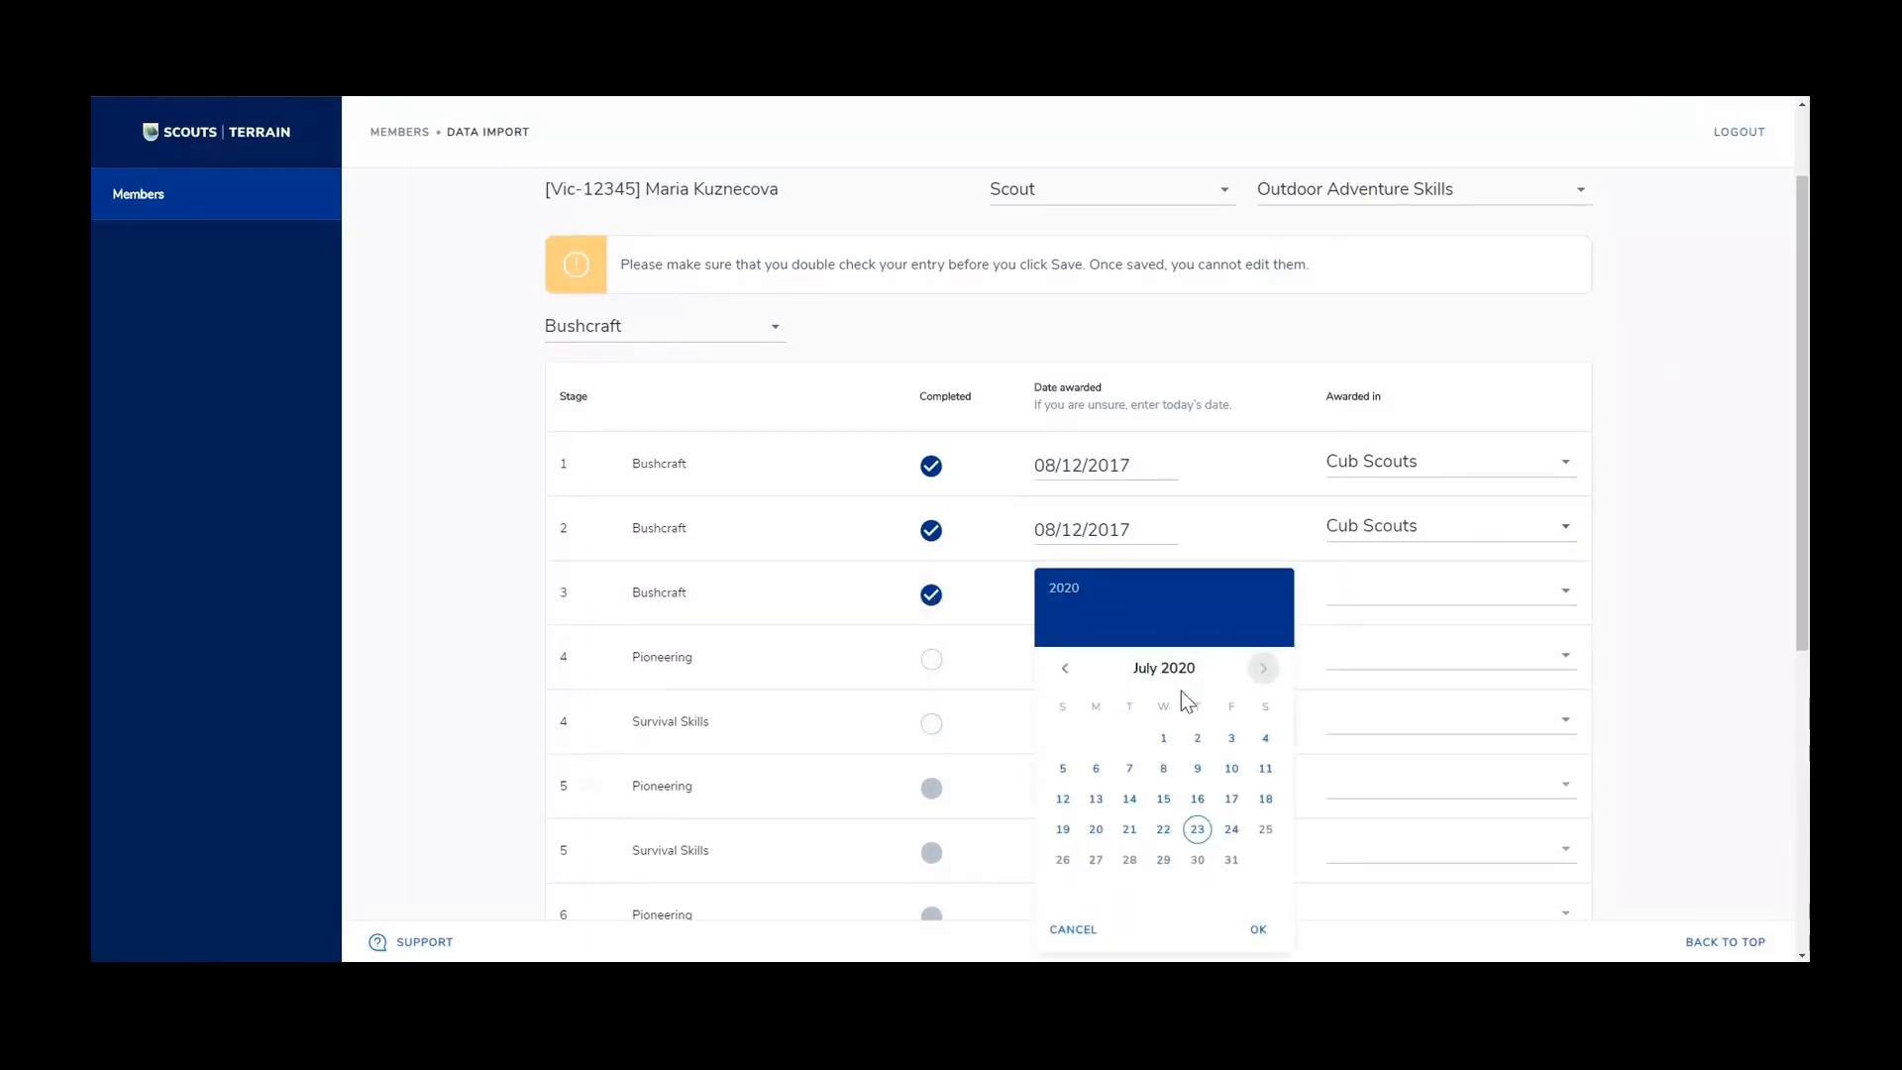
click(1064, 590)
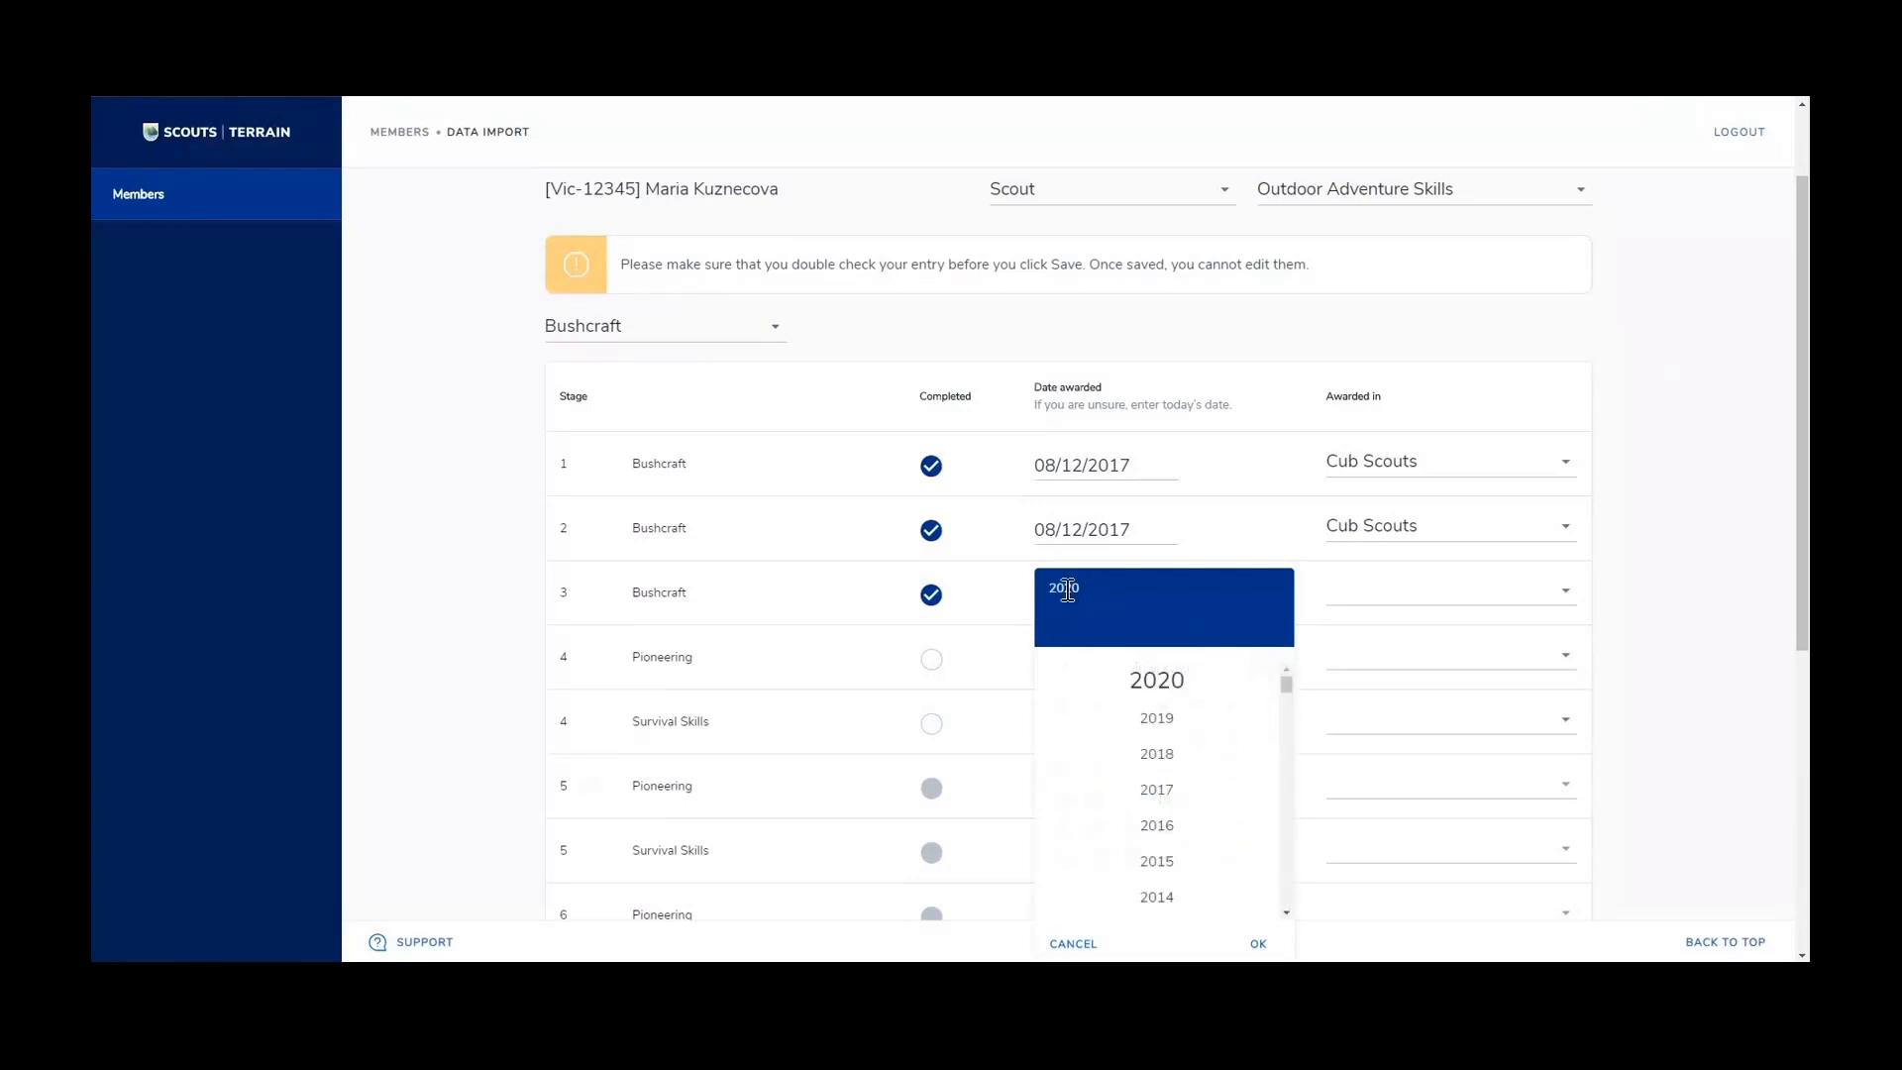
click(1157, 718)
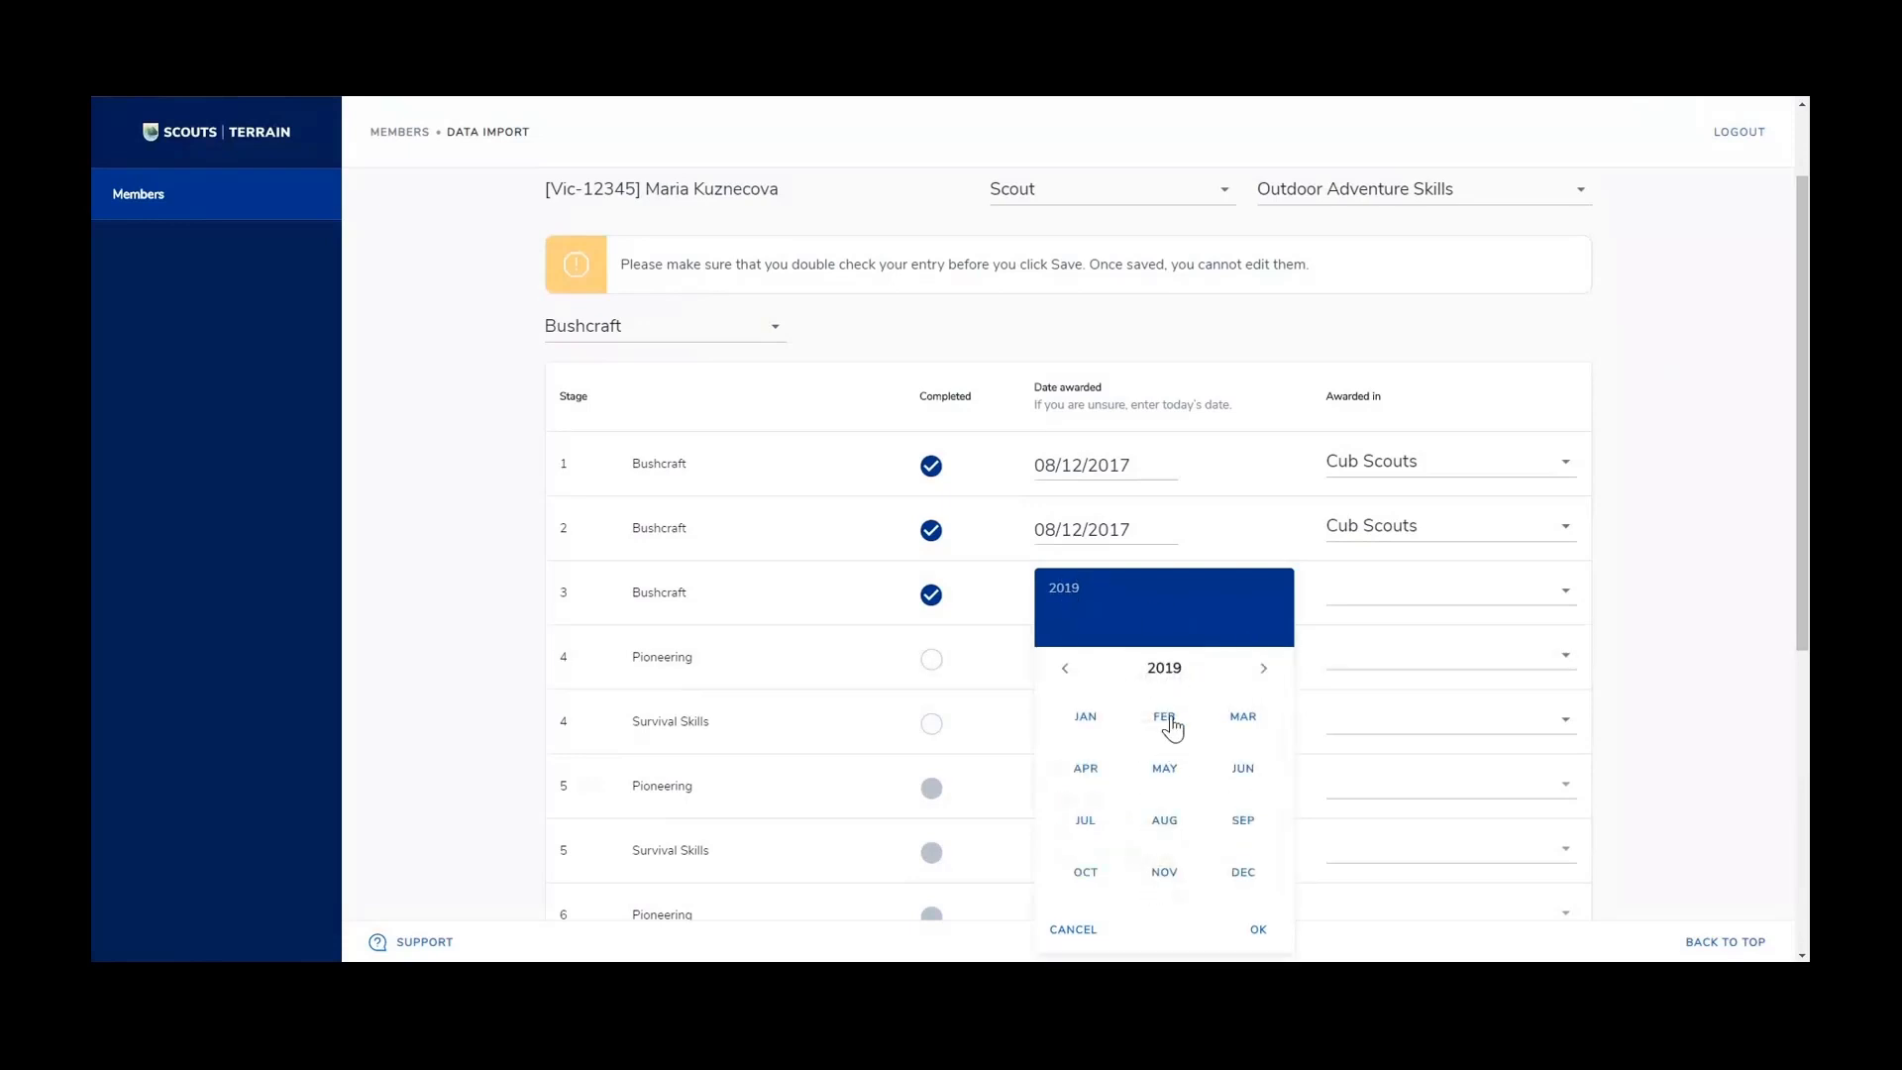
click(1169, 722)
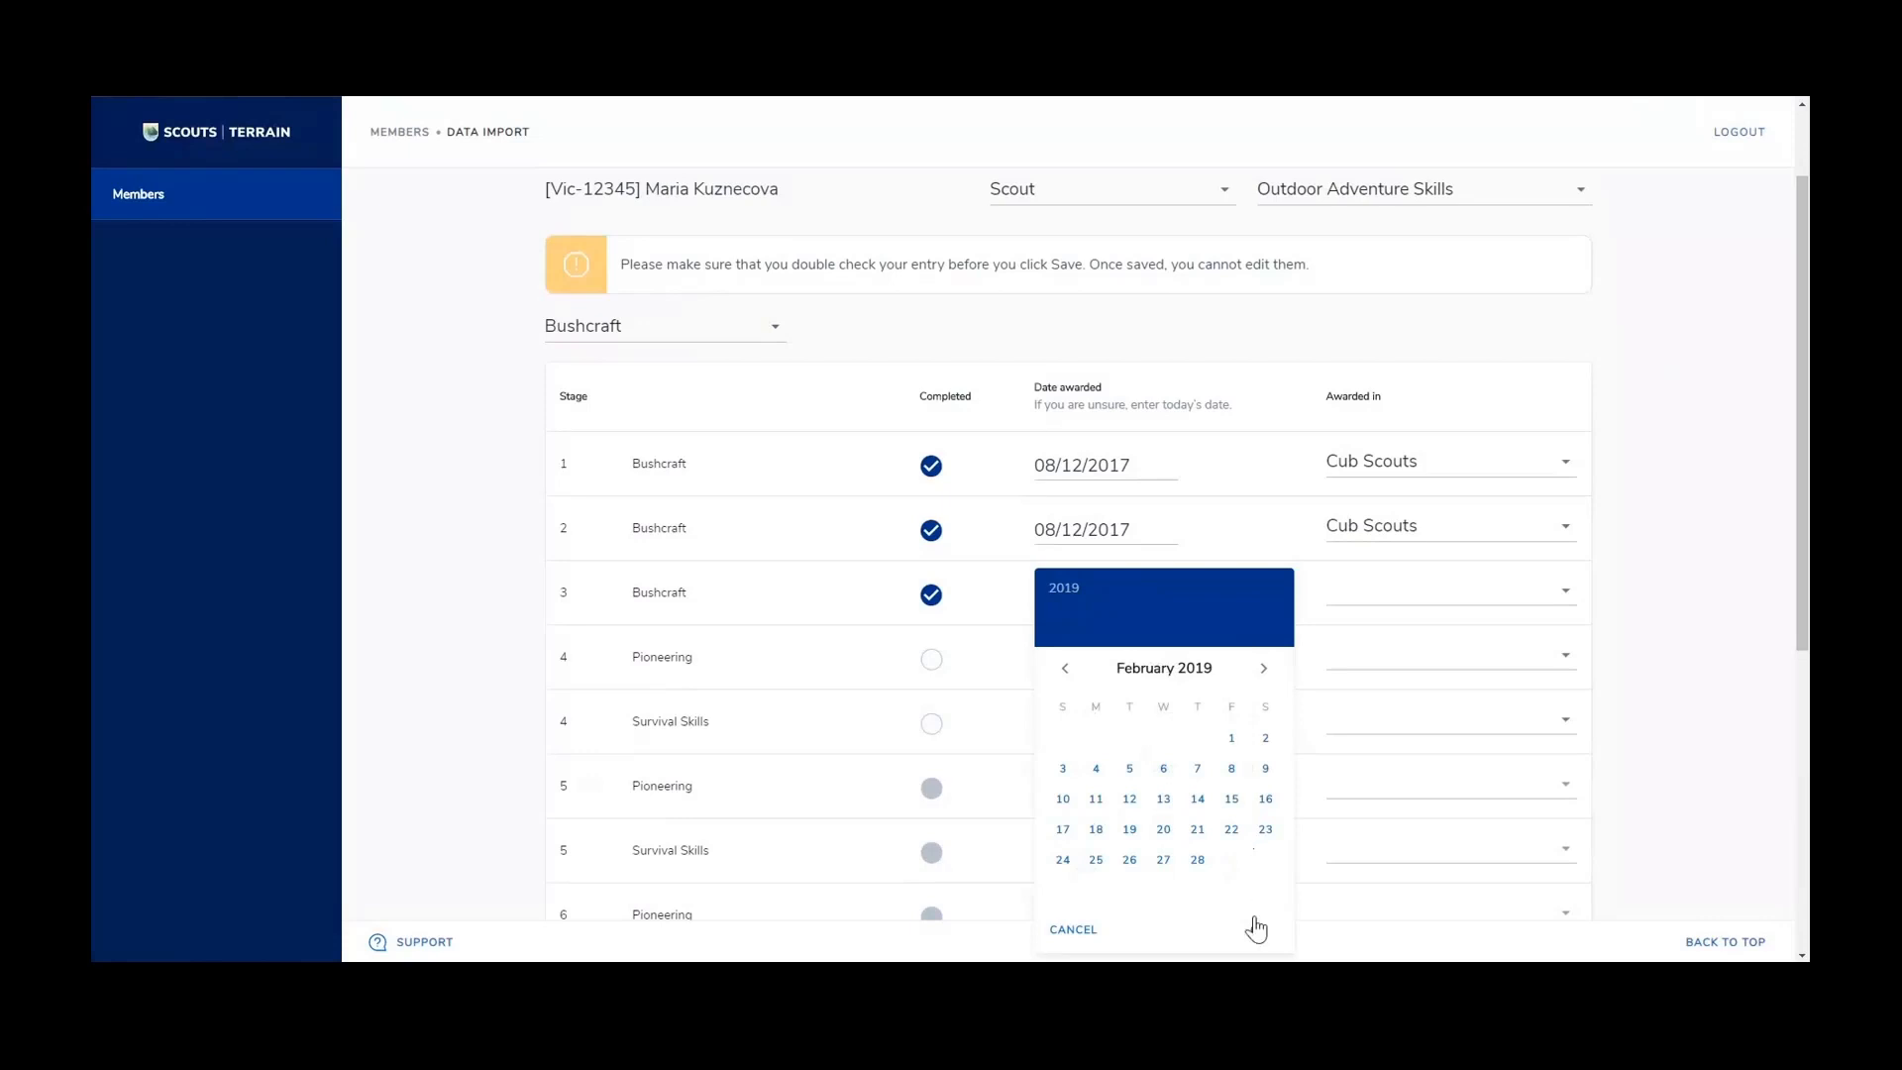
click(1199, 800)
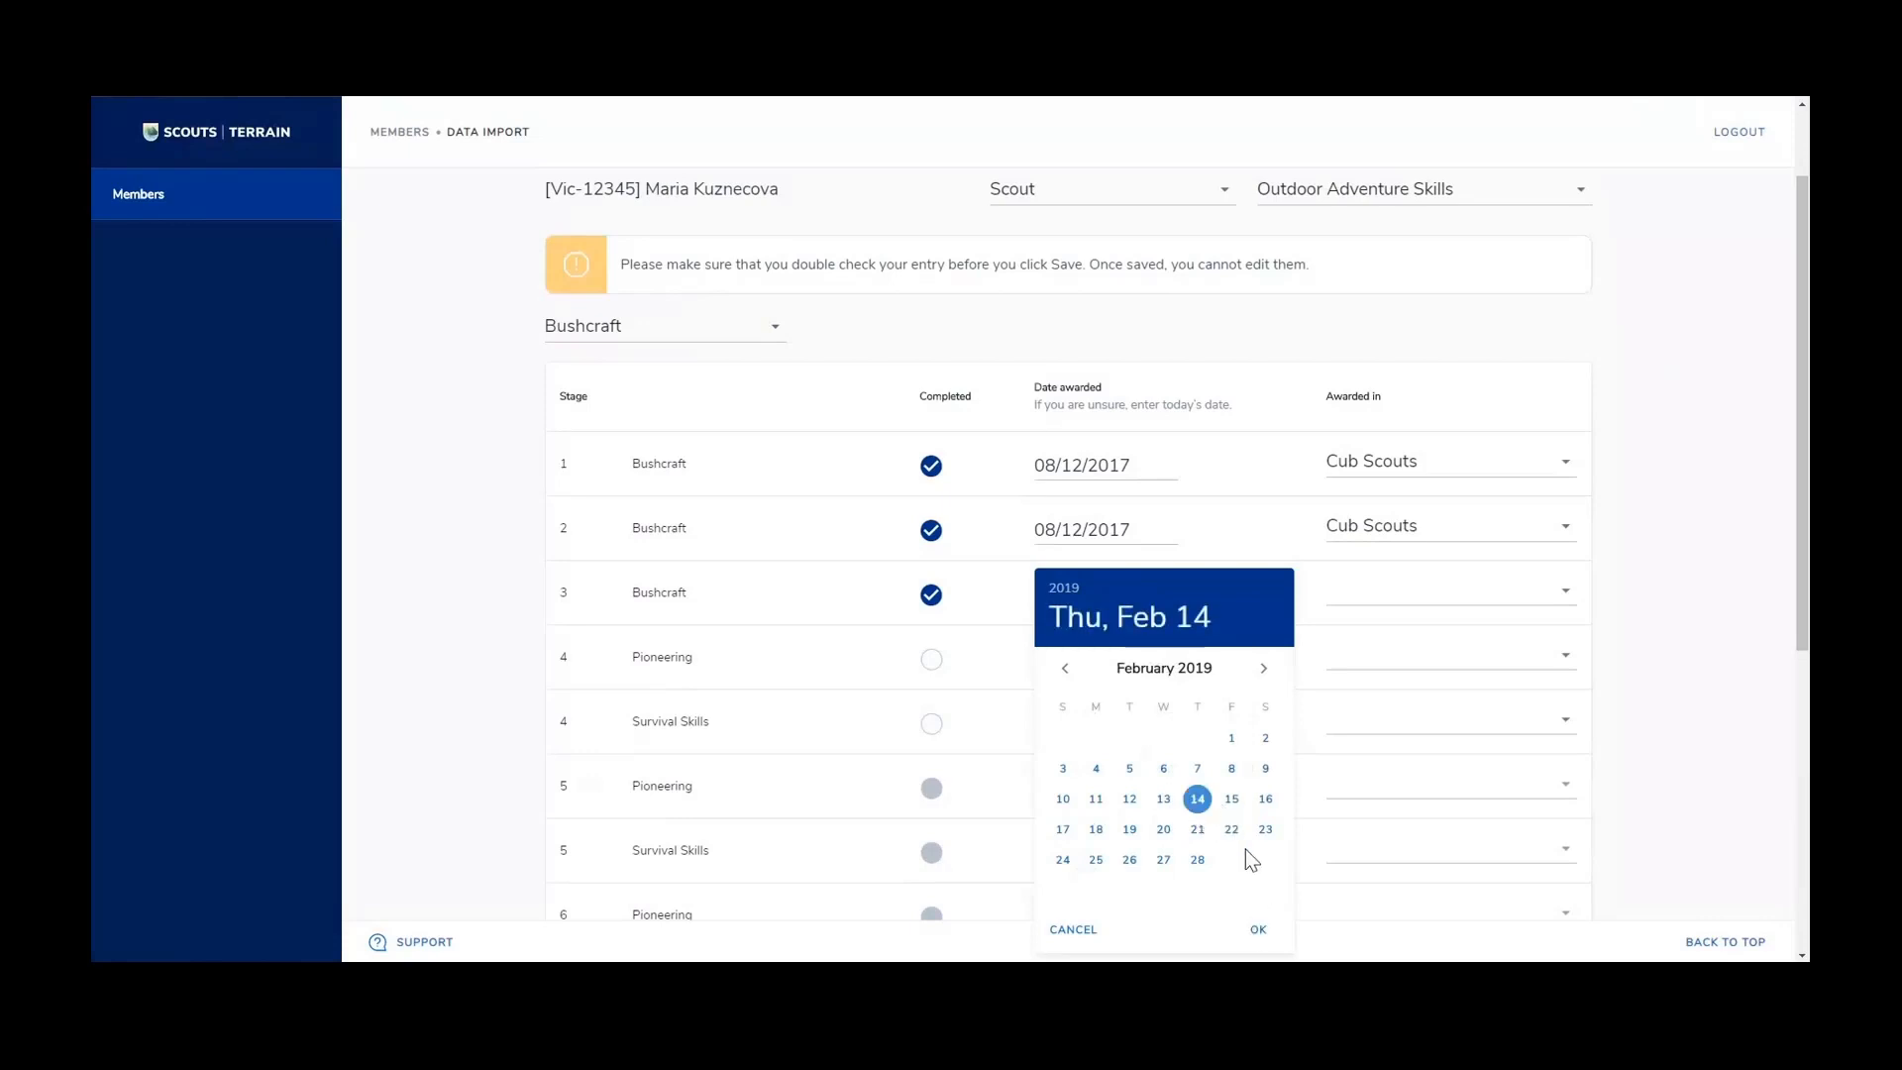
click(1231, 769)
click(1231, 801)
click(1258, 929)
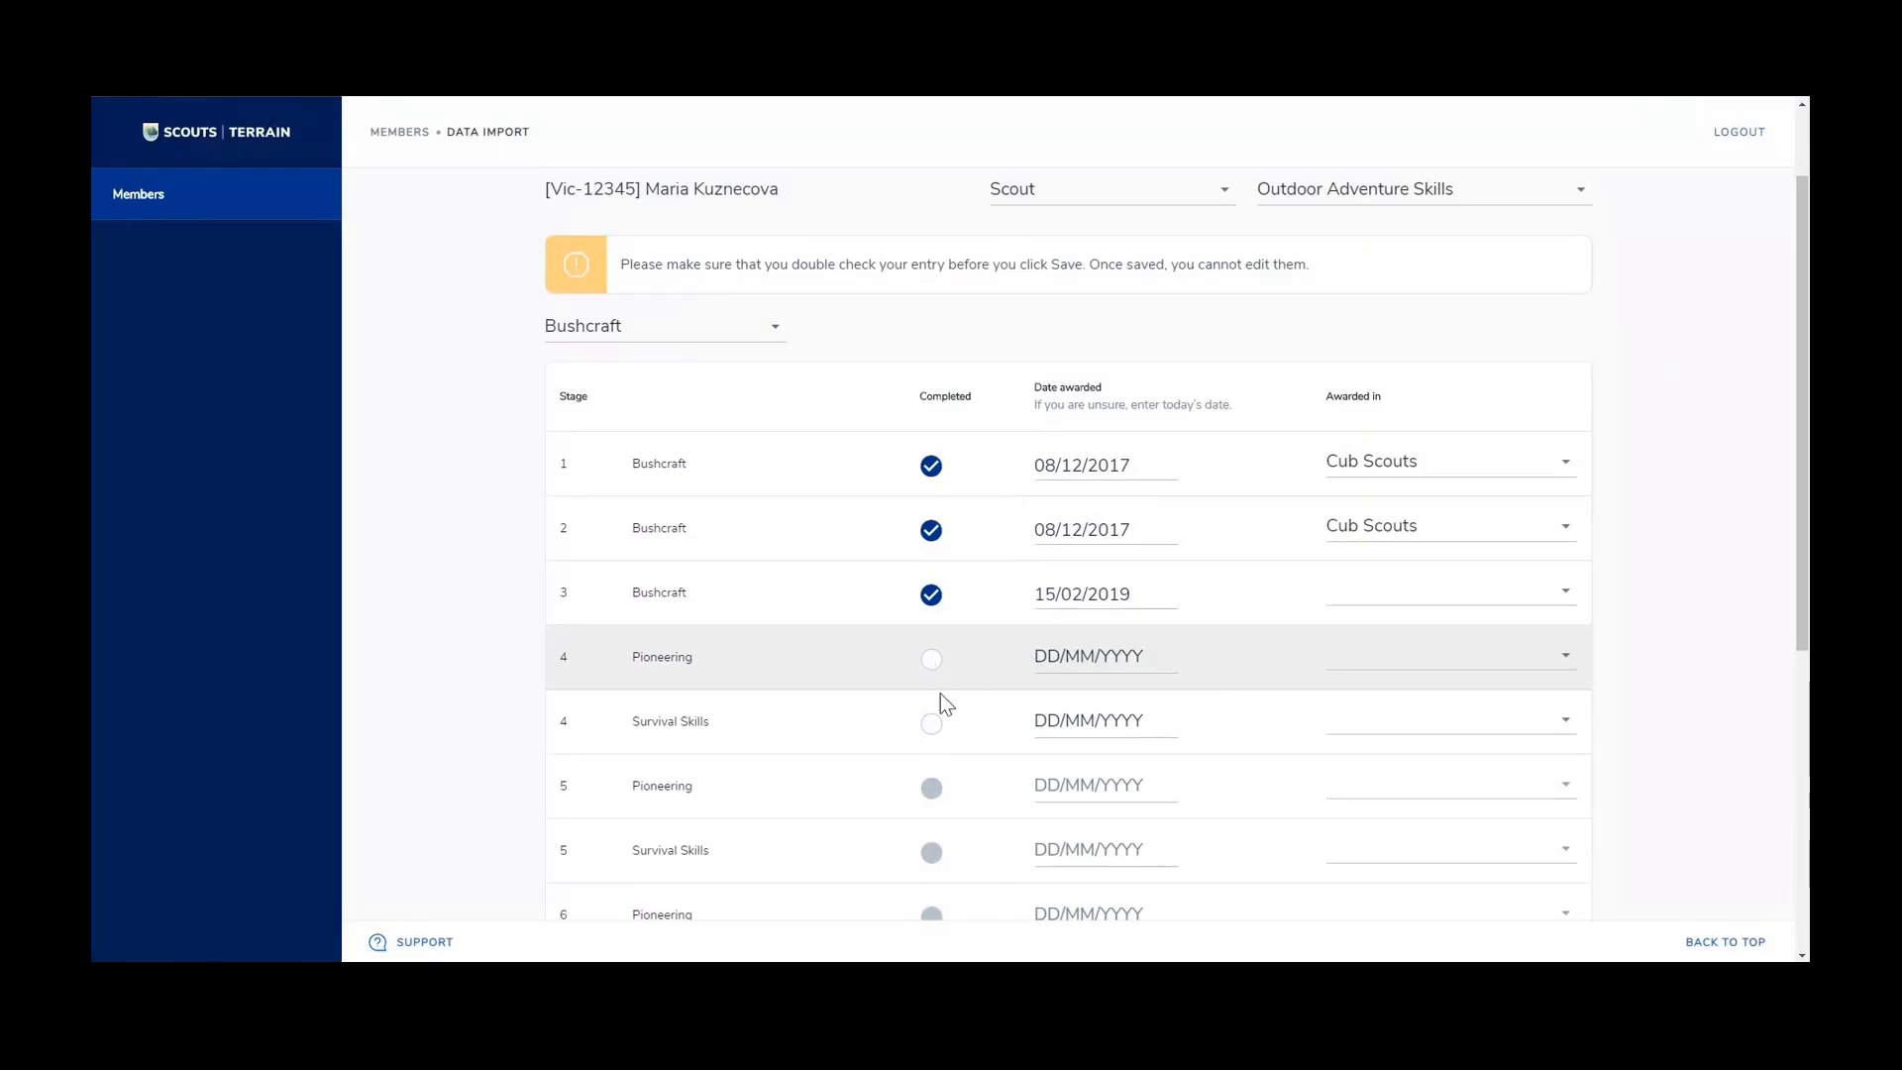
Mark Survival Skills stage 4 as completed and set its date awarded to 20/06/2020
click(932, 735)
click(1100, 725)
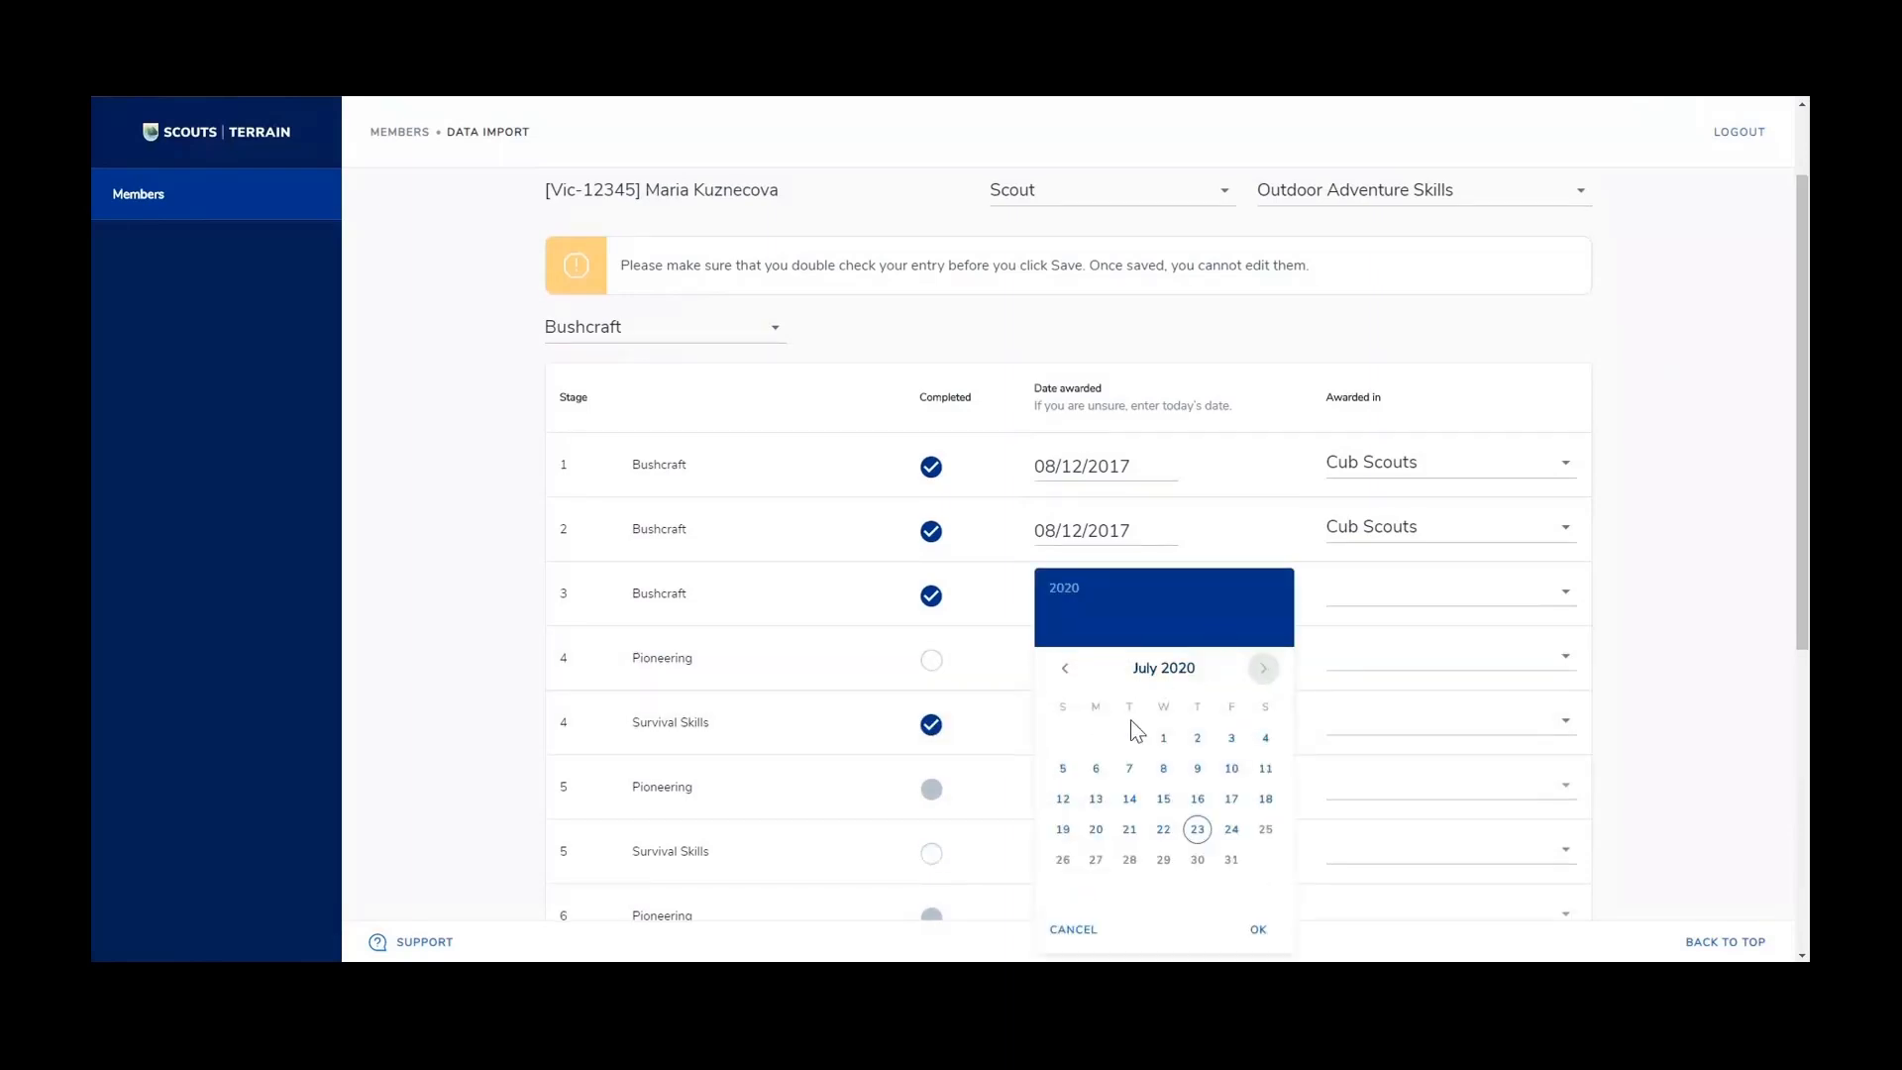
click(1065, 669)
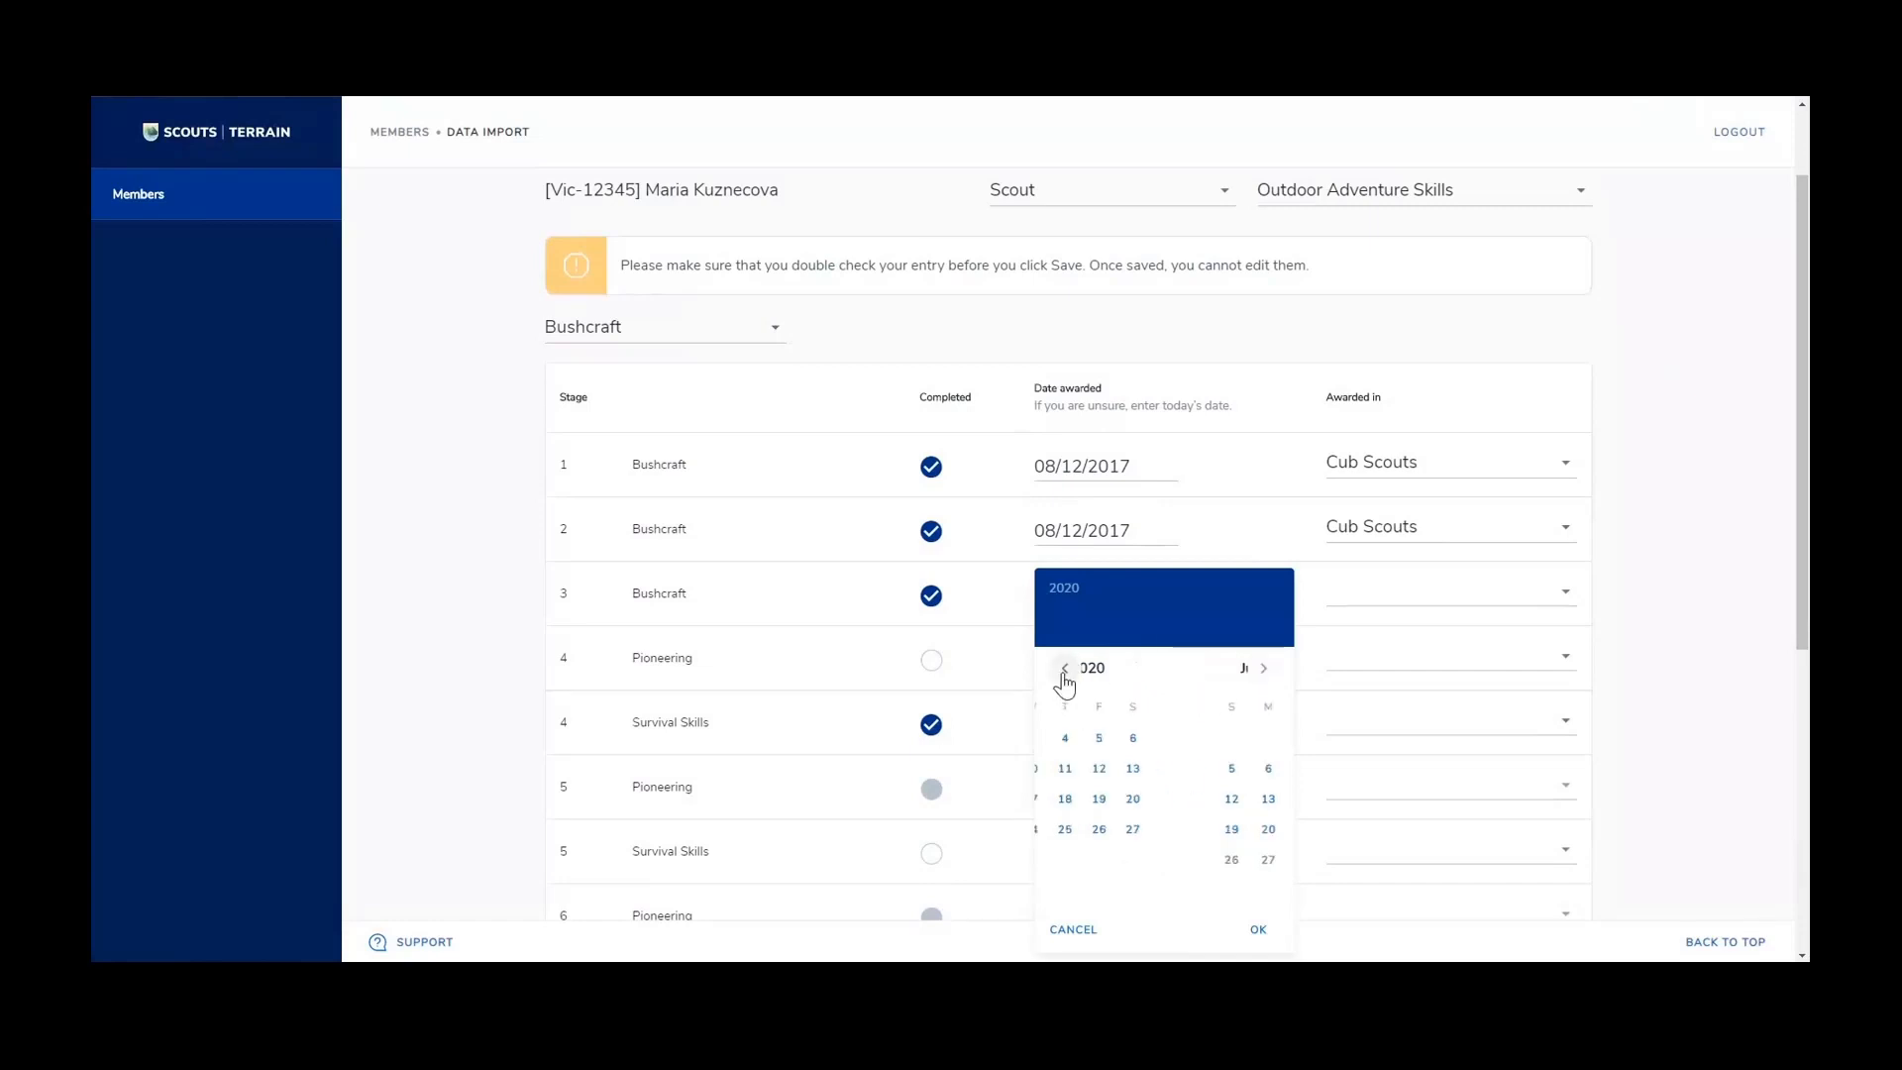
click(1265, 800)
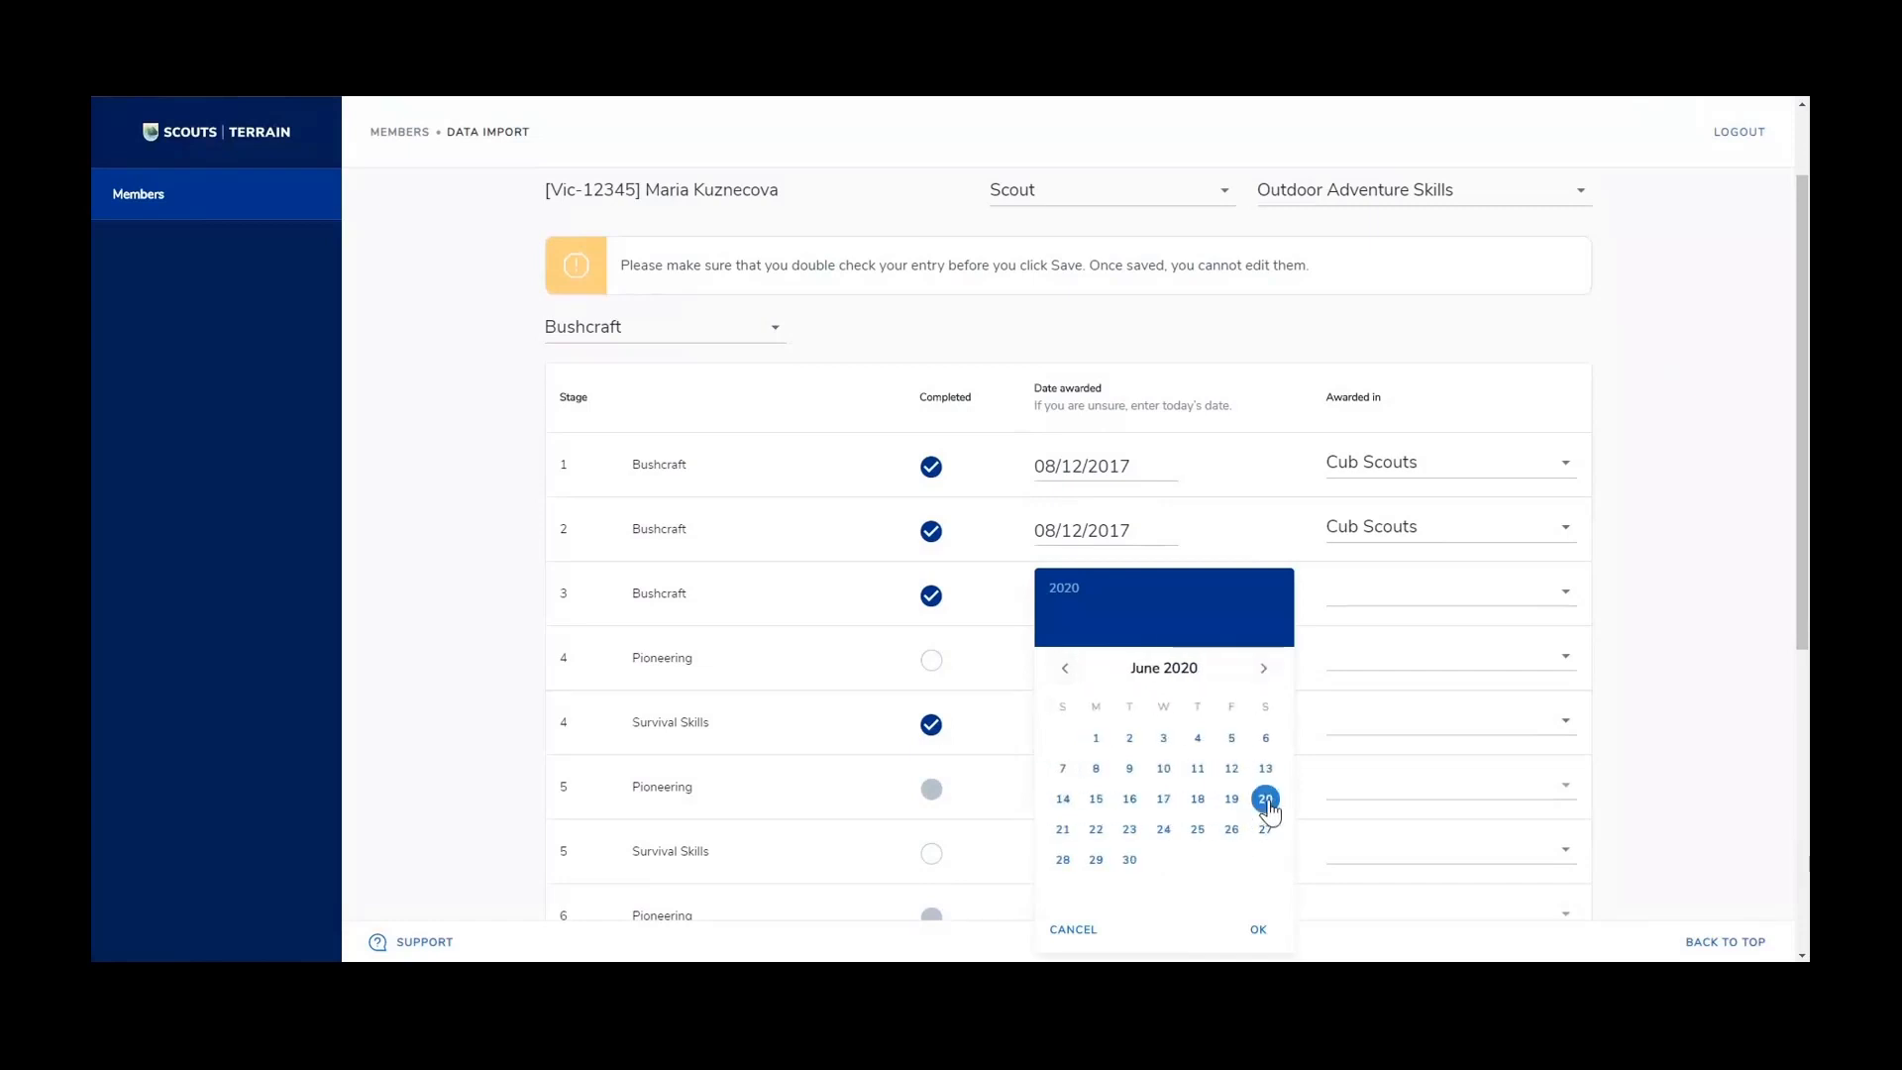
click(1258, 931)
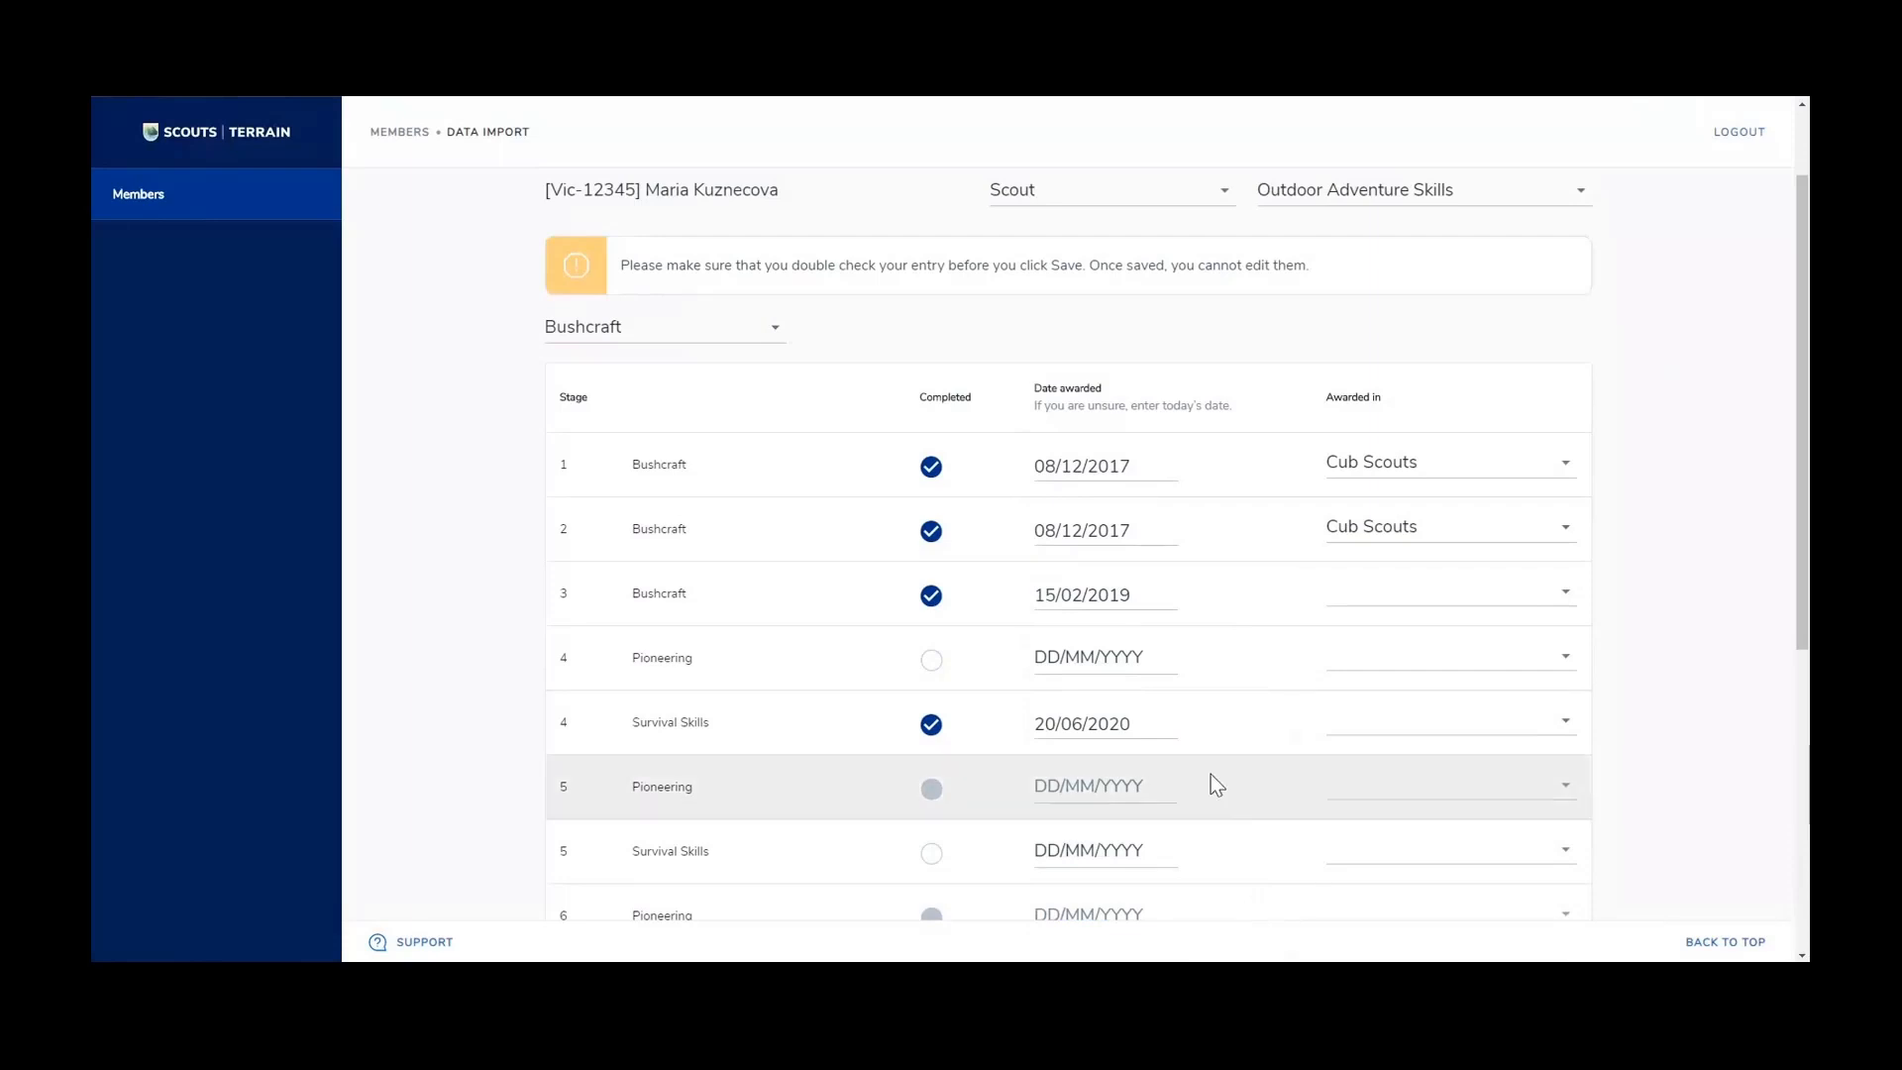
Record Bushcraft stage 3 as awarded in Cub Scouts and Survival Skills stage 4 as awarded in Scouts
click(1560, 604)
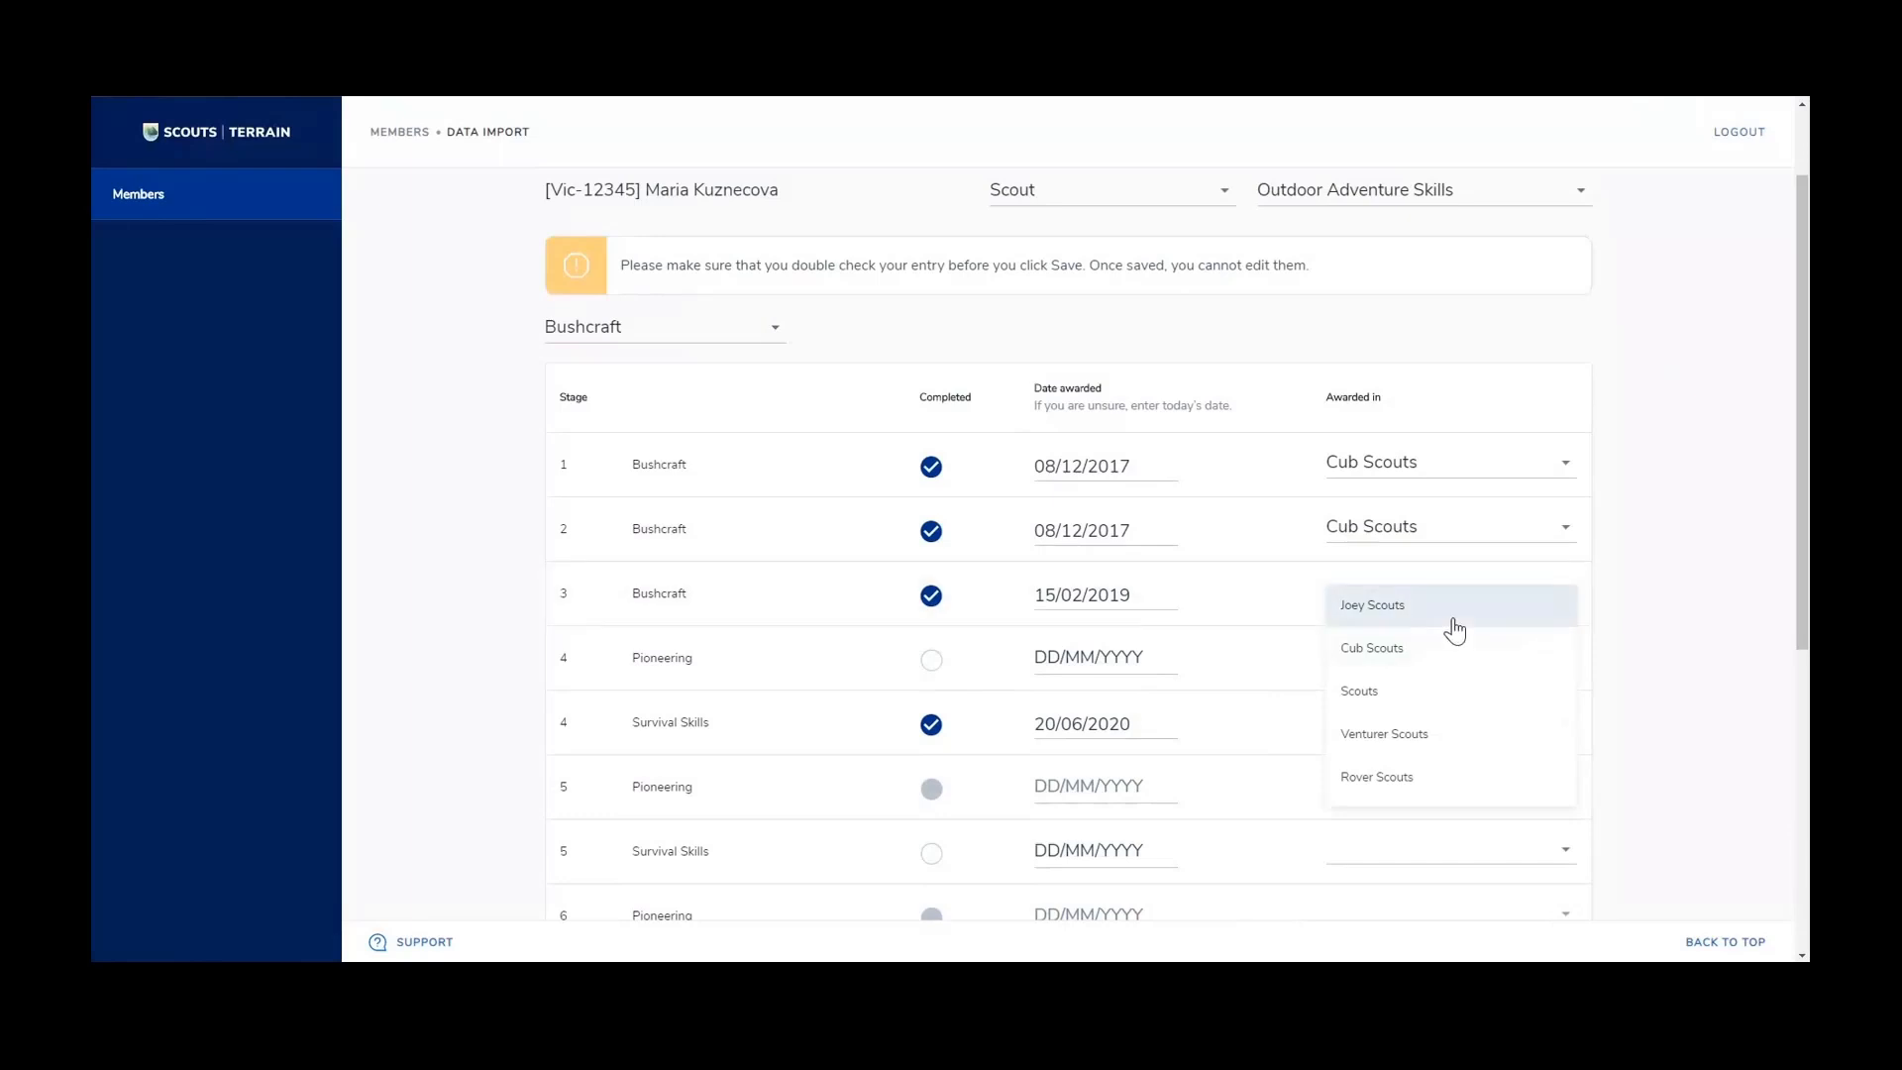
click(1433, 659)
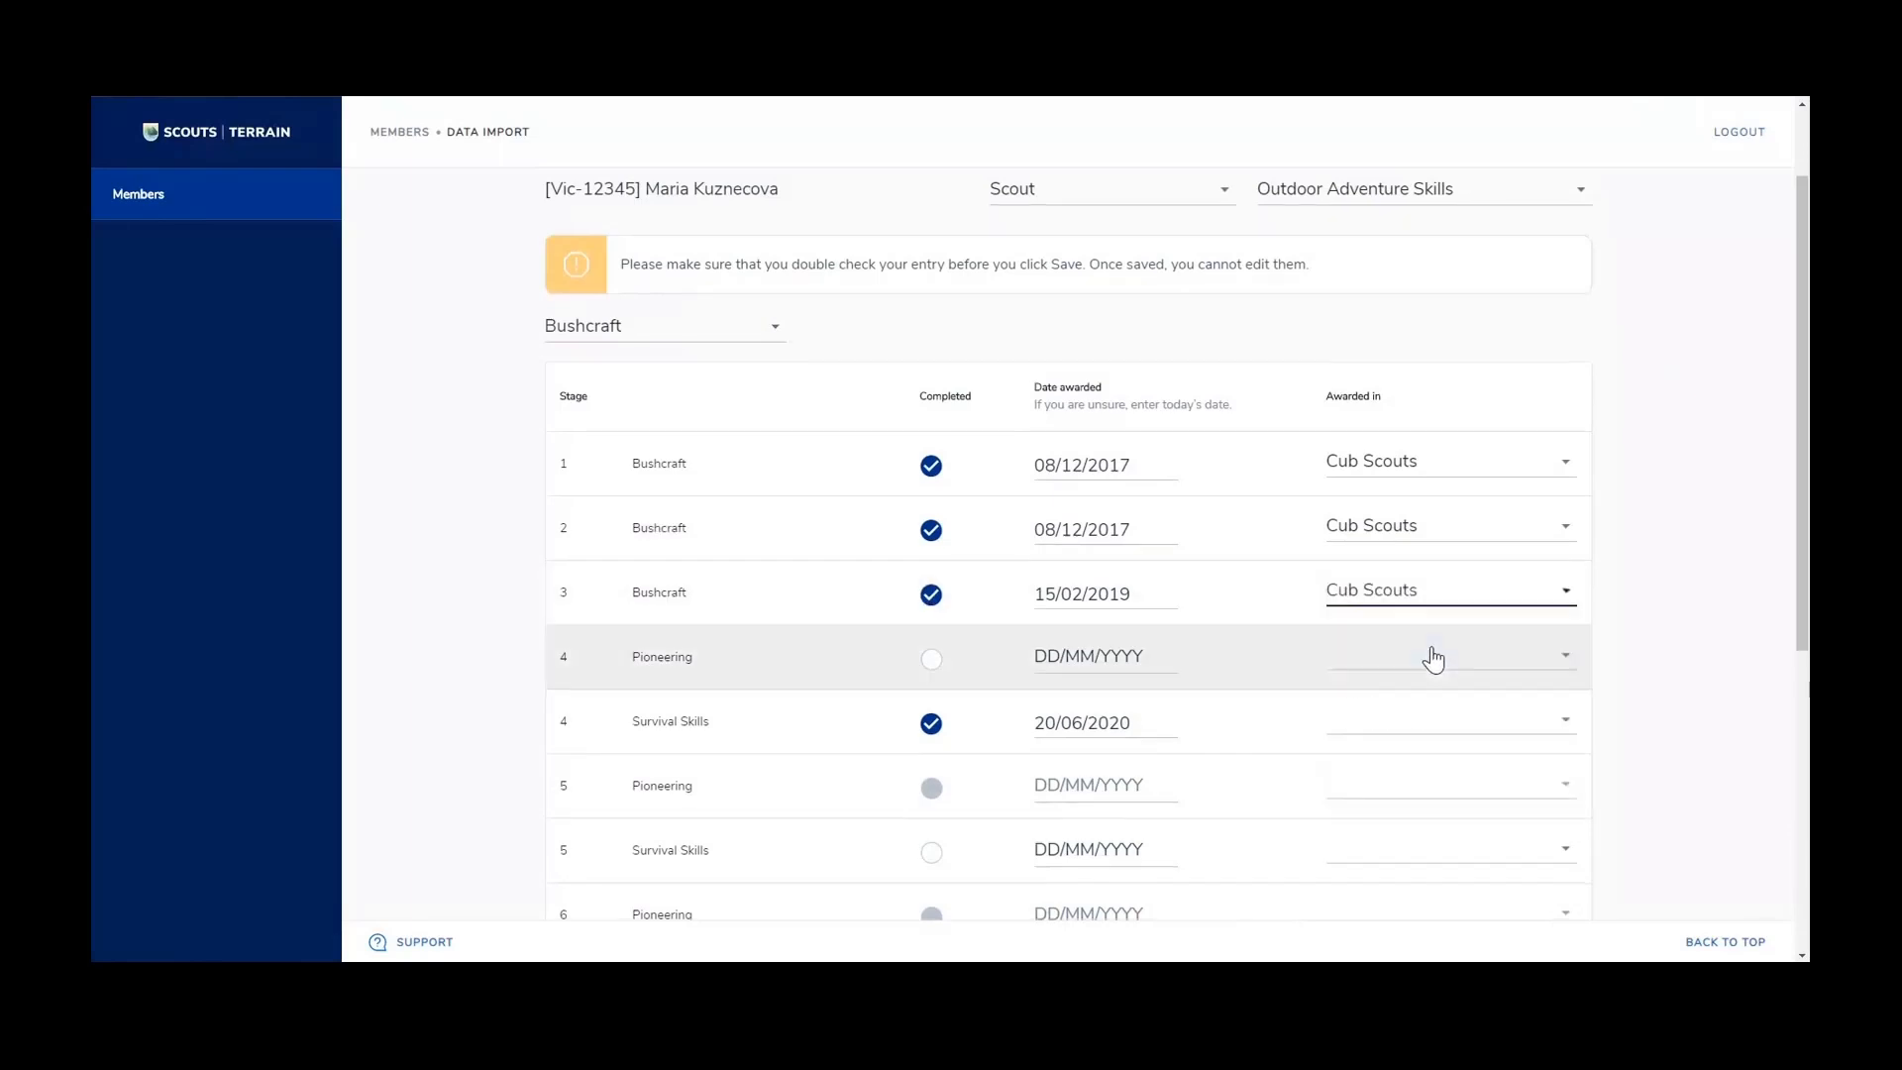
click(1565, 722)
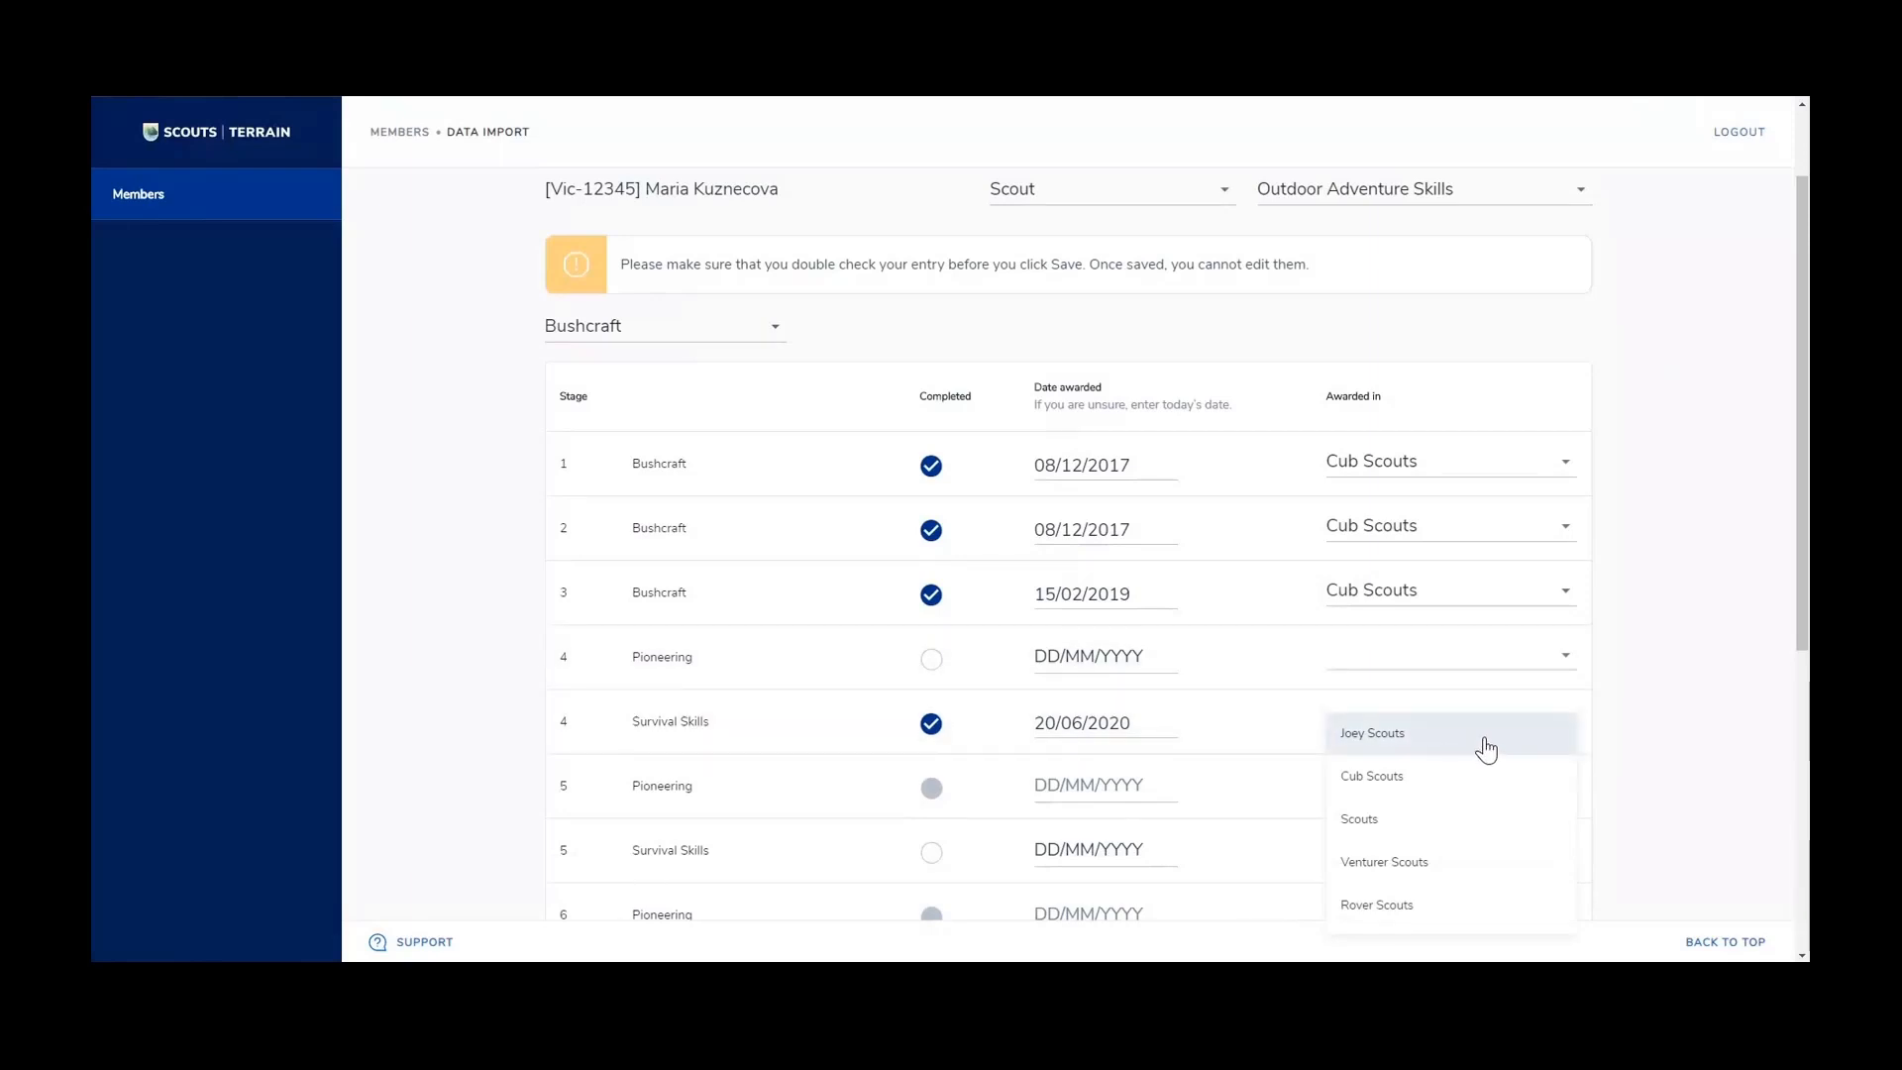
click(1404, 818)
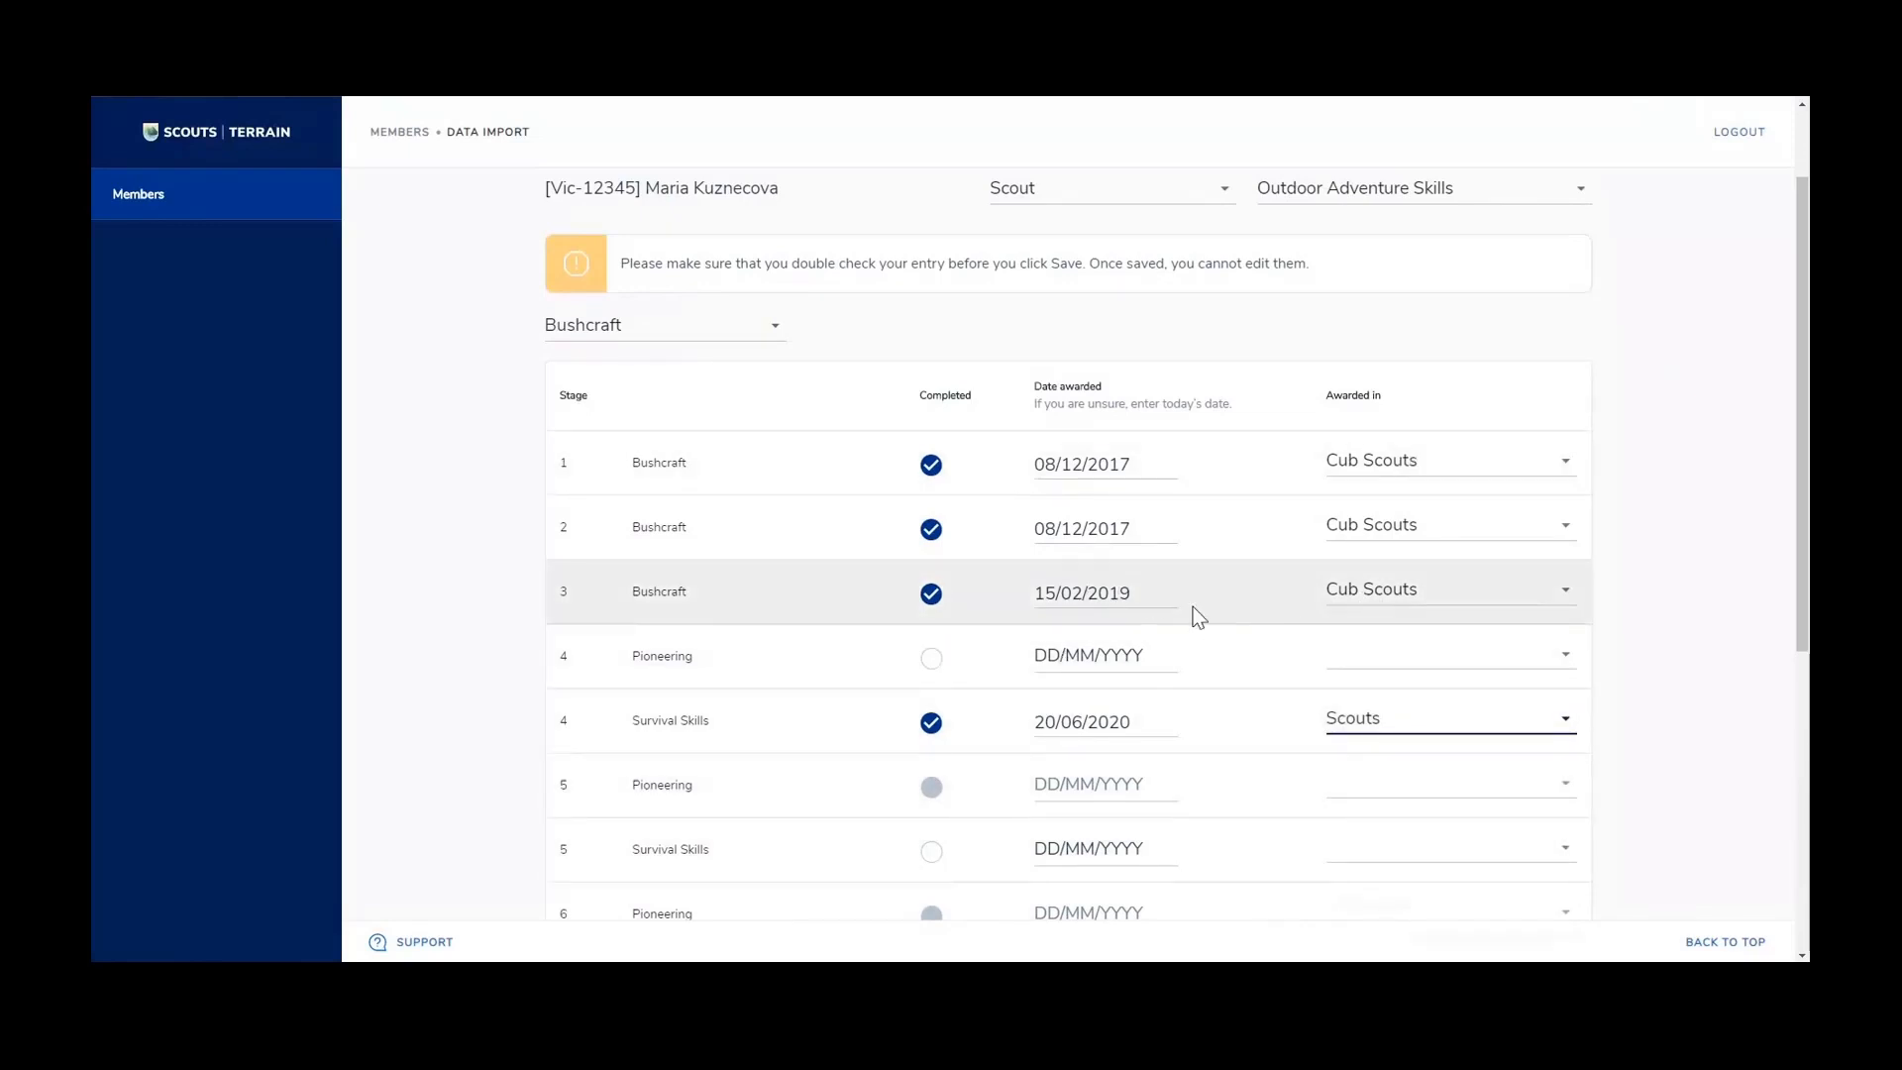
Review the completed Bushcraft and Survival Skills stages with their dates and sections, and save the entries
scroll(1199, 602, down, 2)
scroll(1198, 602, up, 1)
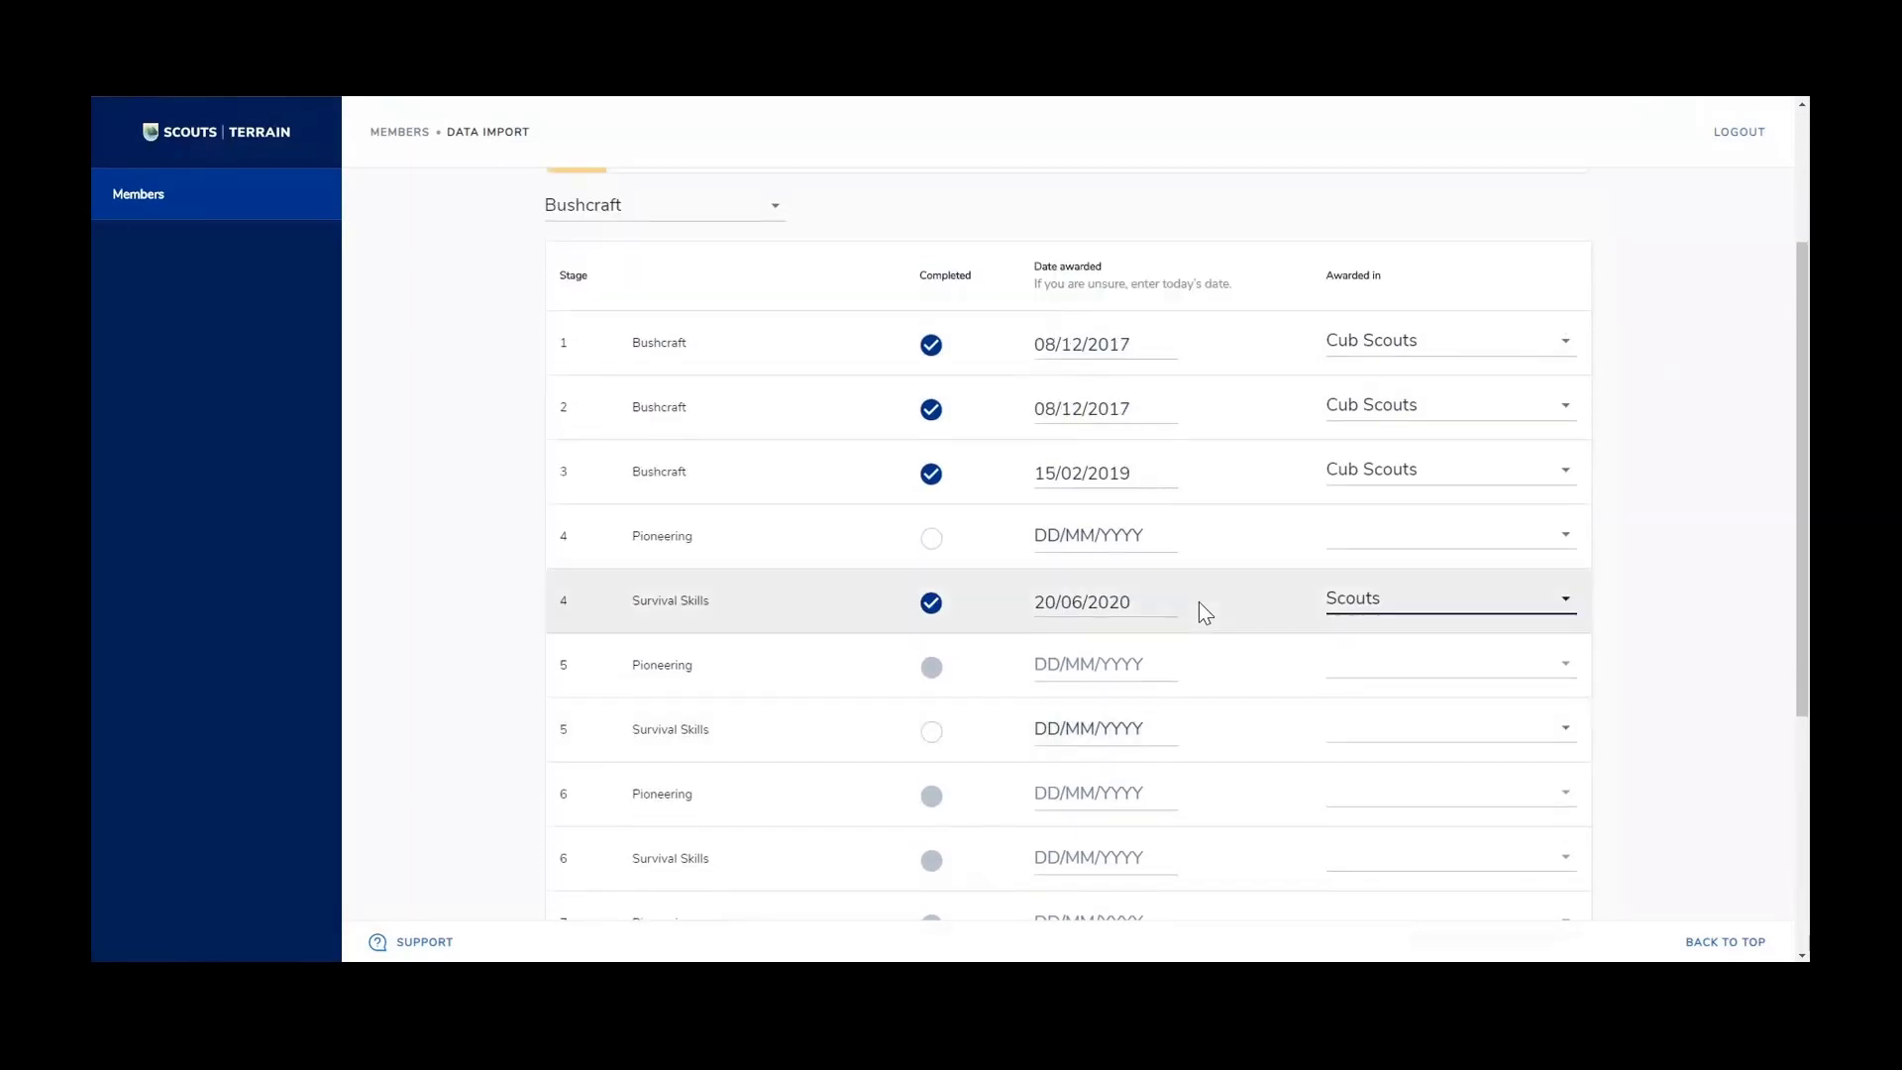
scroll(1250, 565, down, 2)
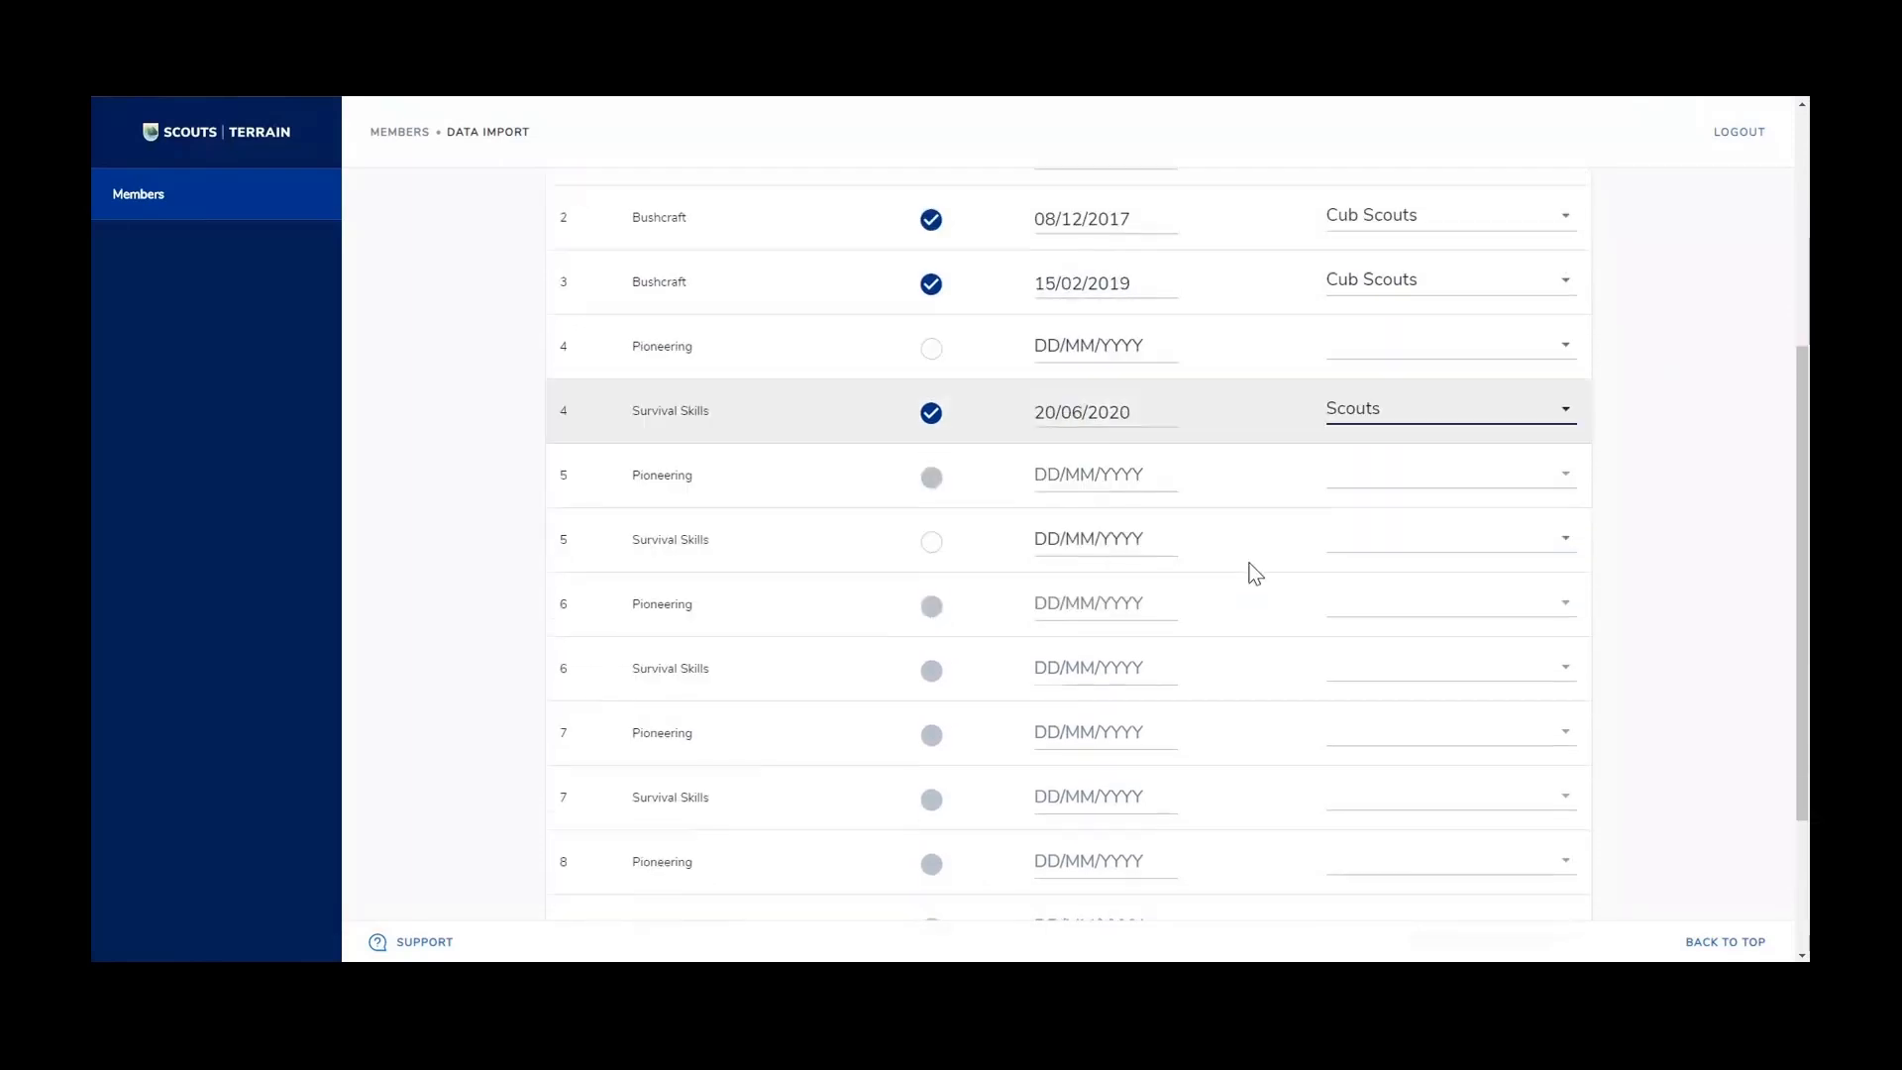
scroll(1253, 571, down, 2)
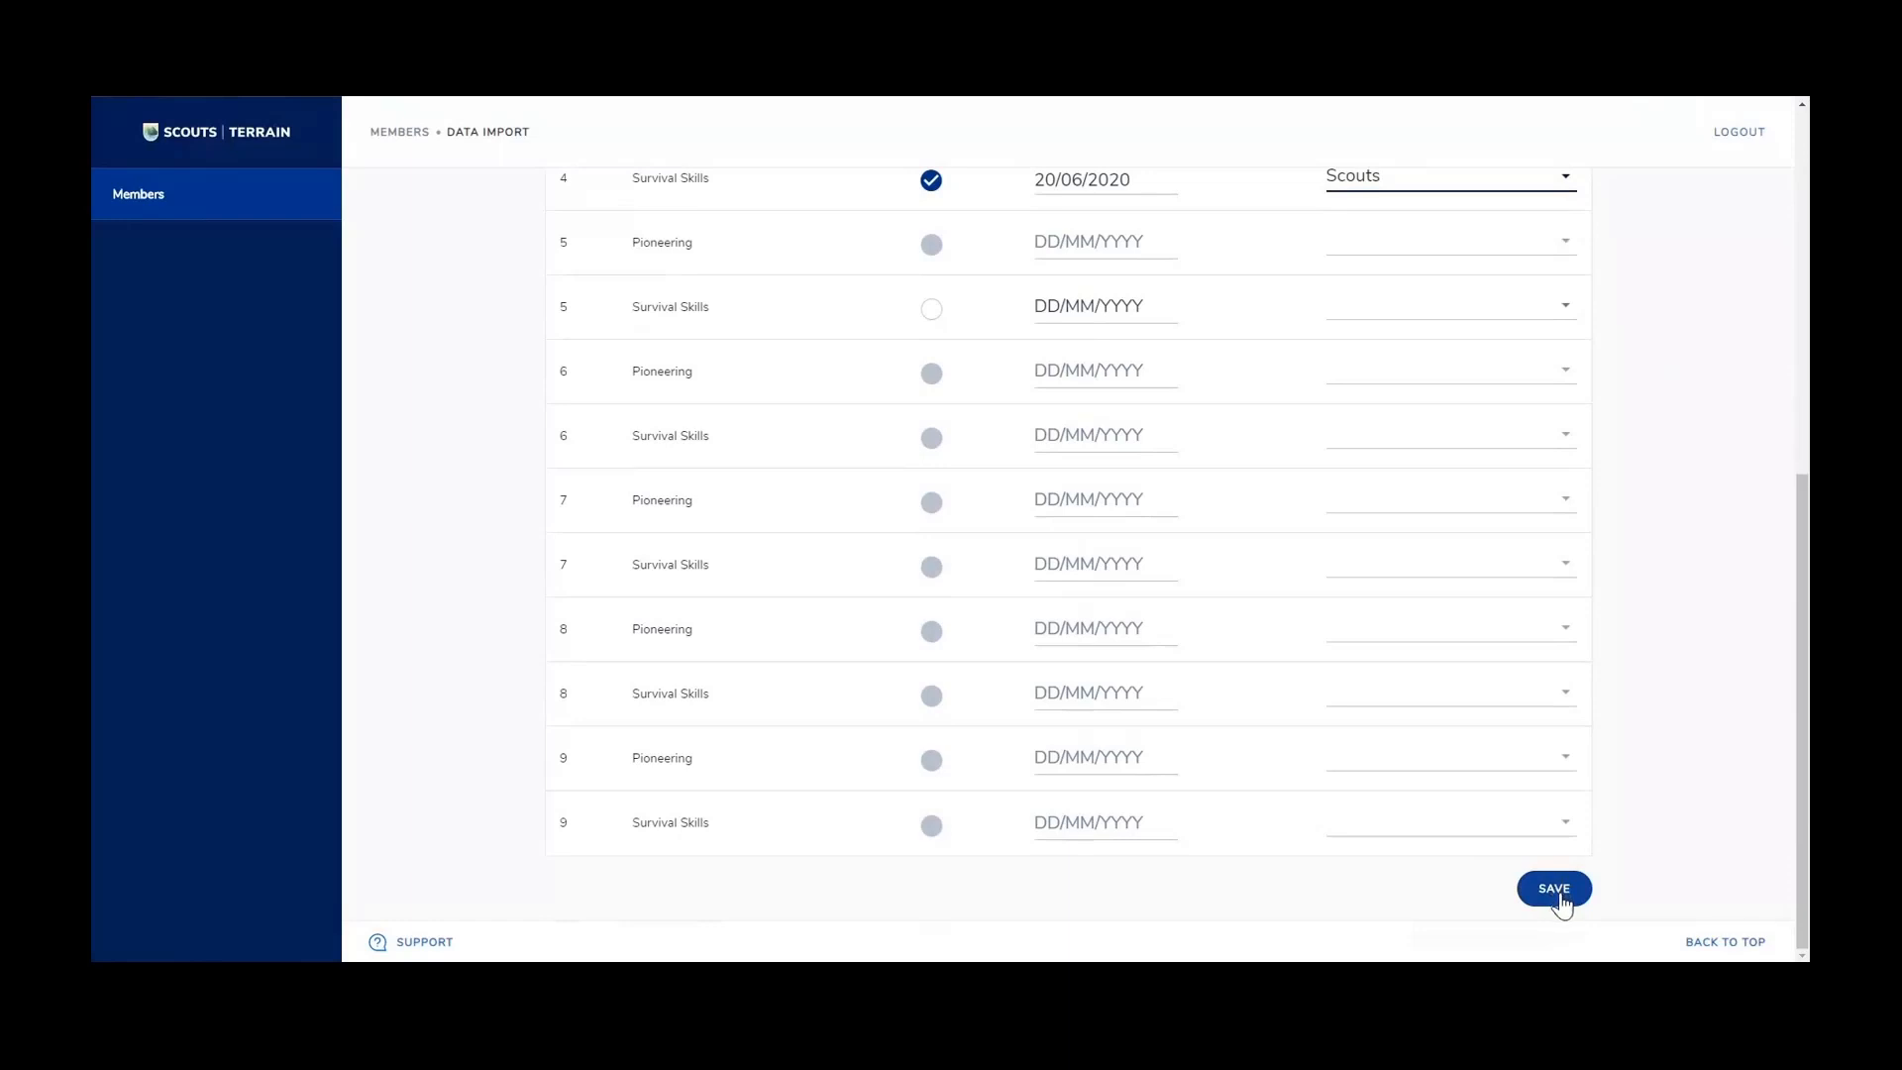
scroll(1262, 734, up, 3)
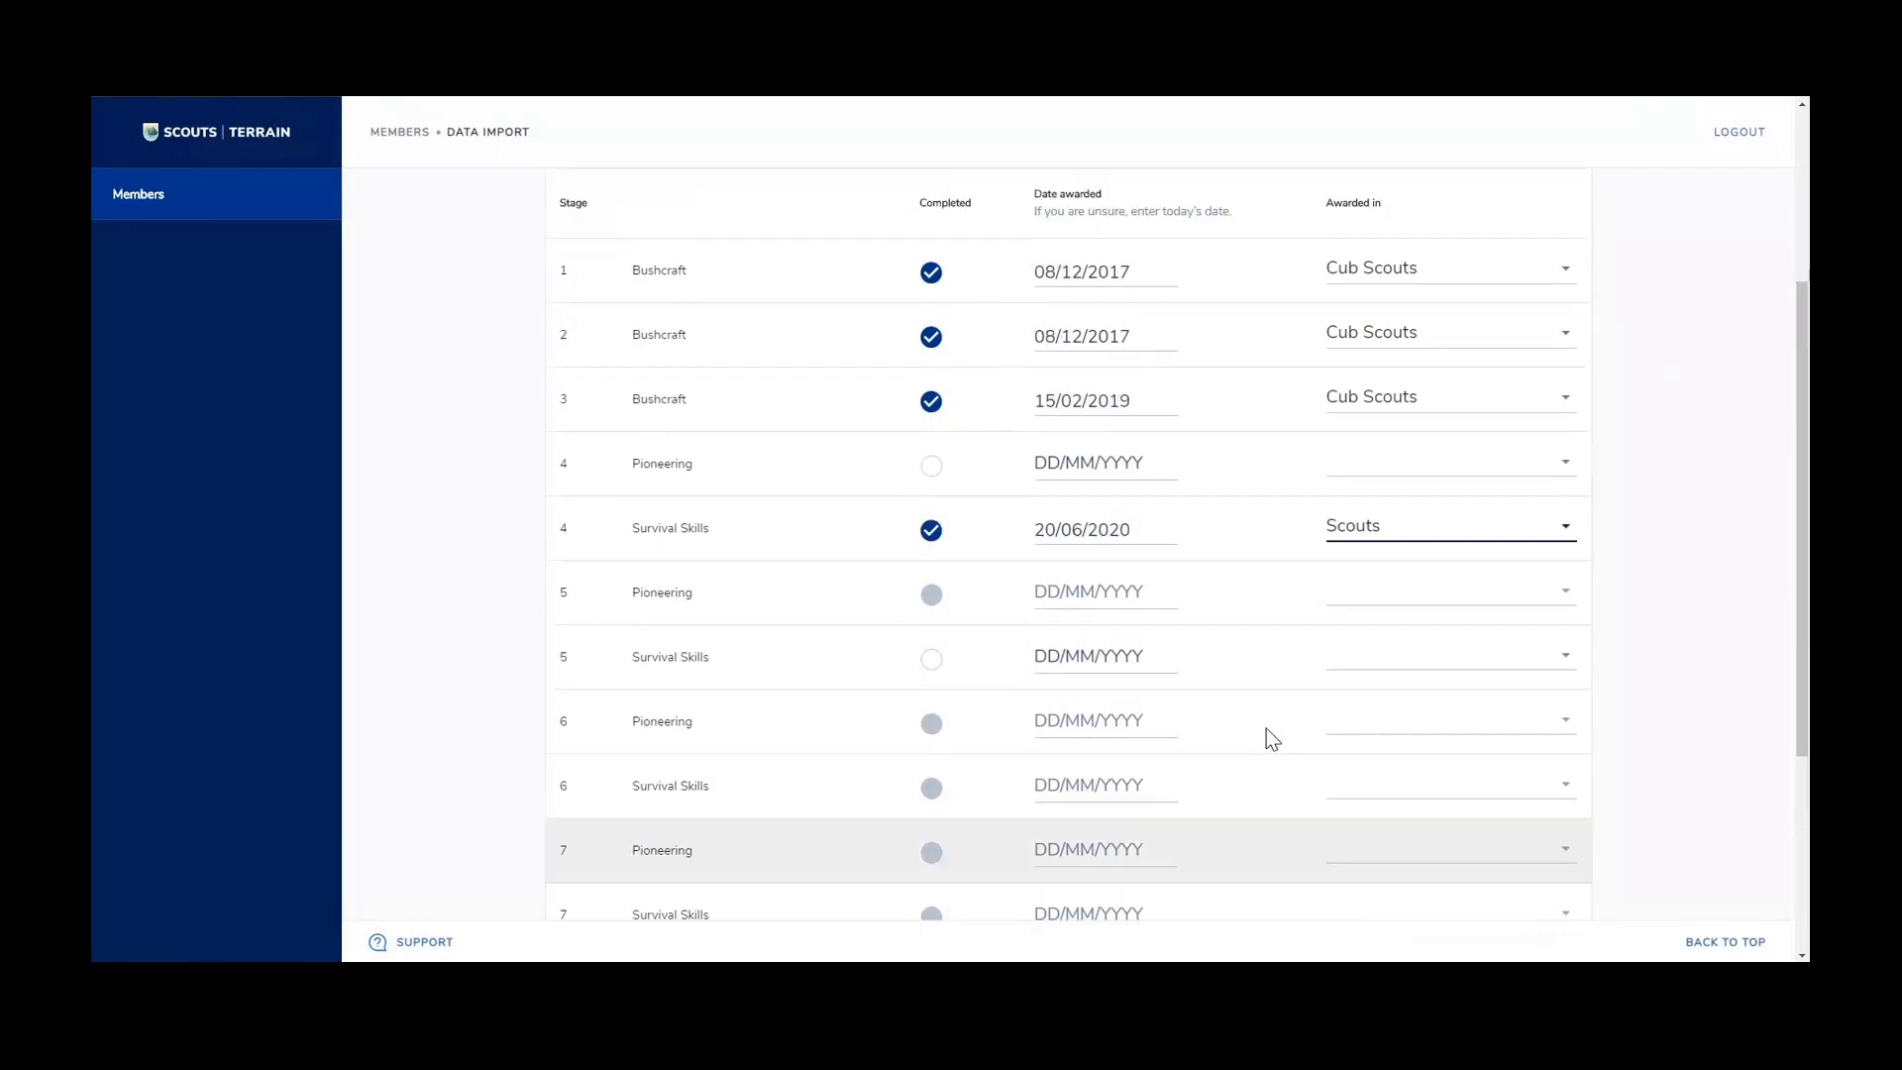
scroll(1273, 738, up, 1)
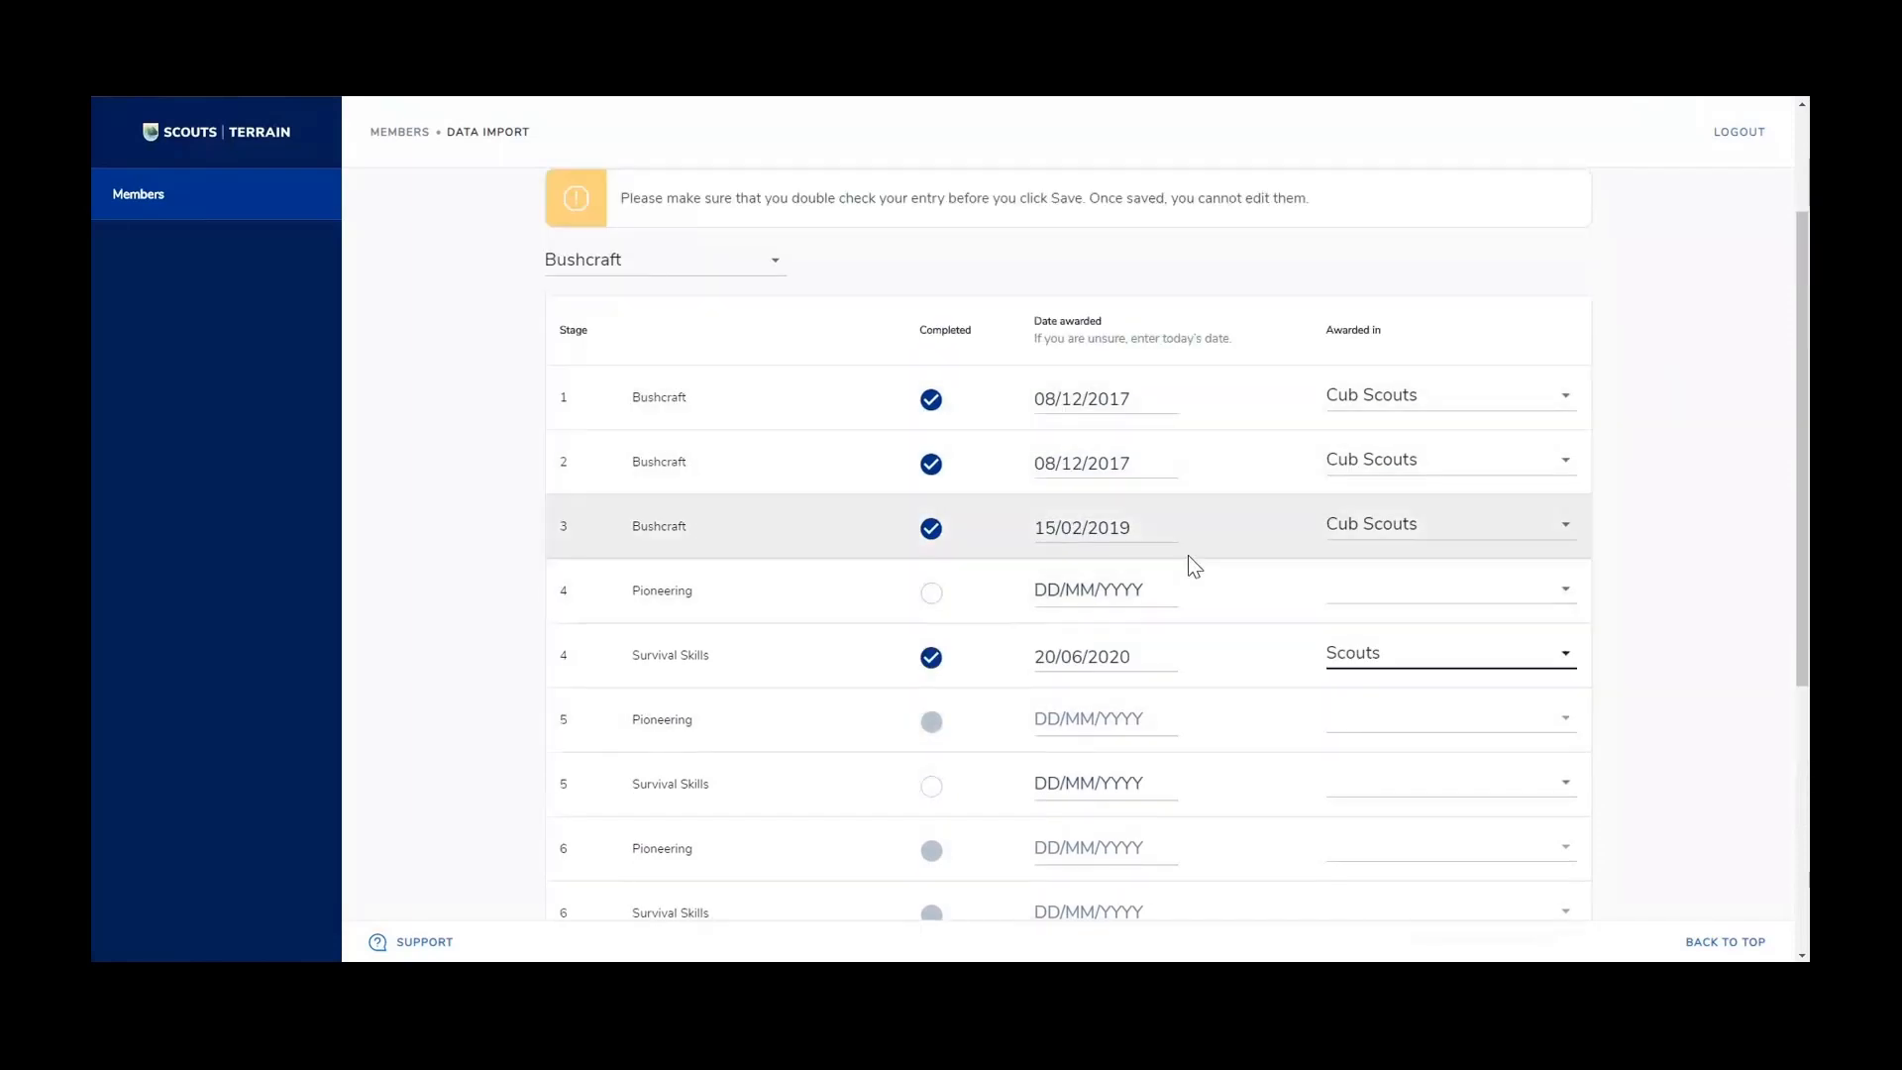
scroll(1192, 561, down, 4)
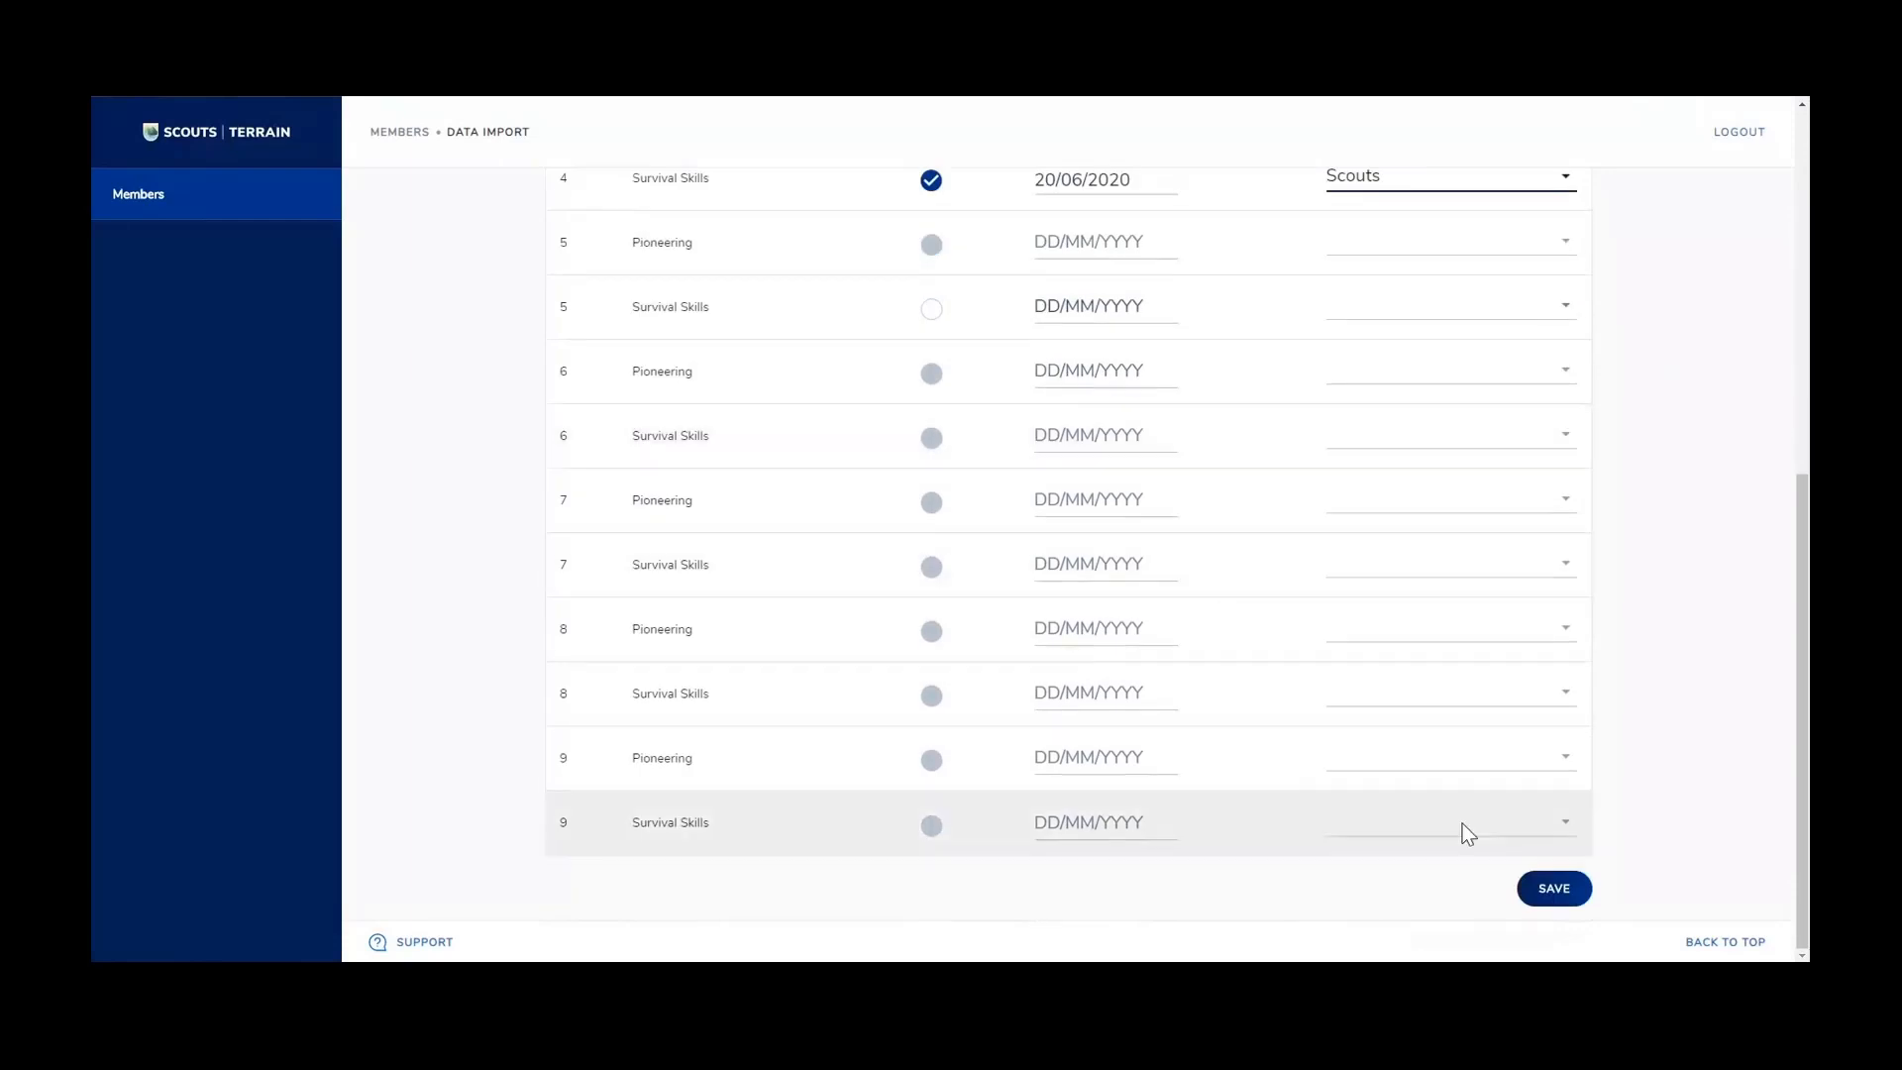
click(1553, 889)
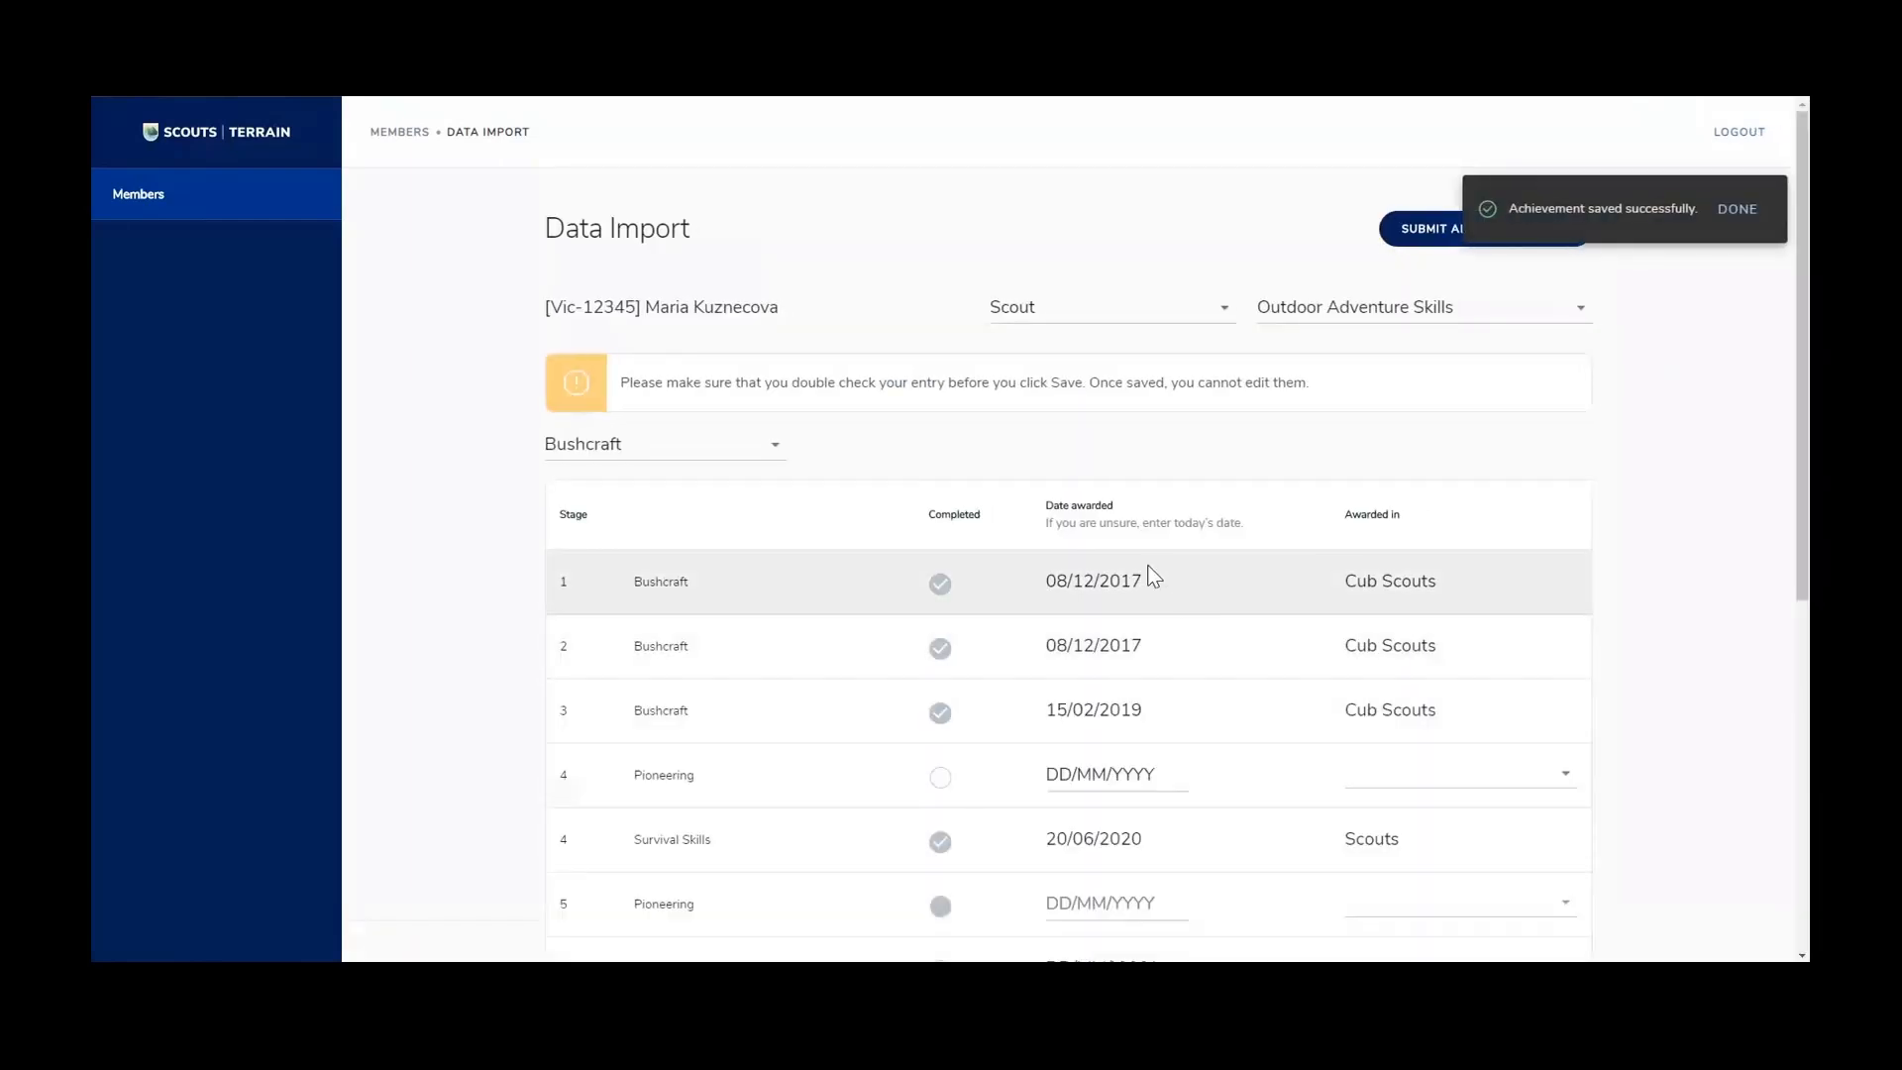
scroll(1150, 573, down, 2)
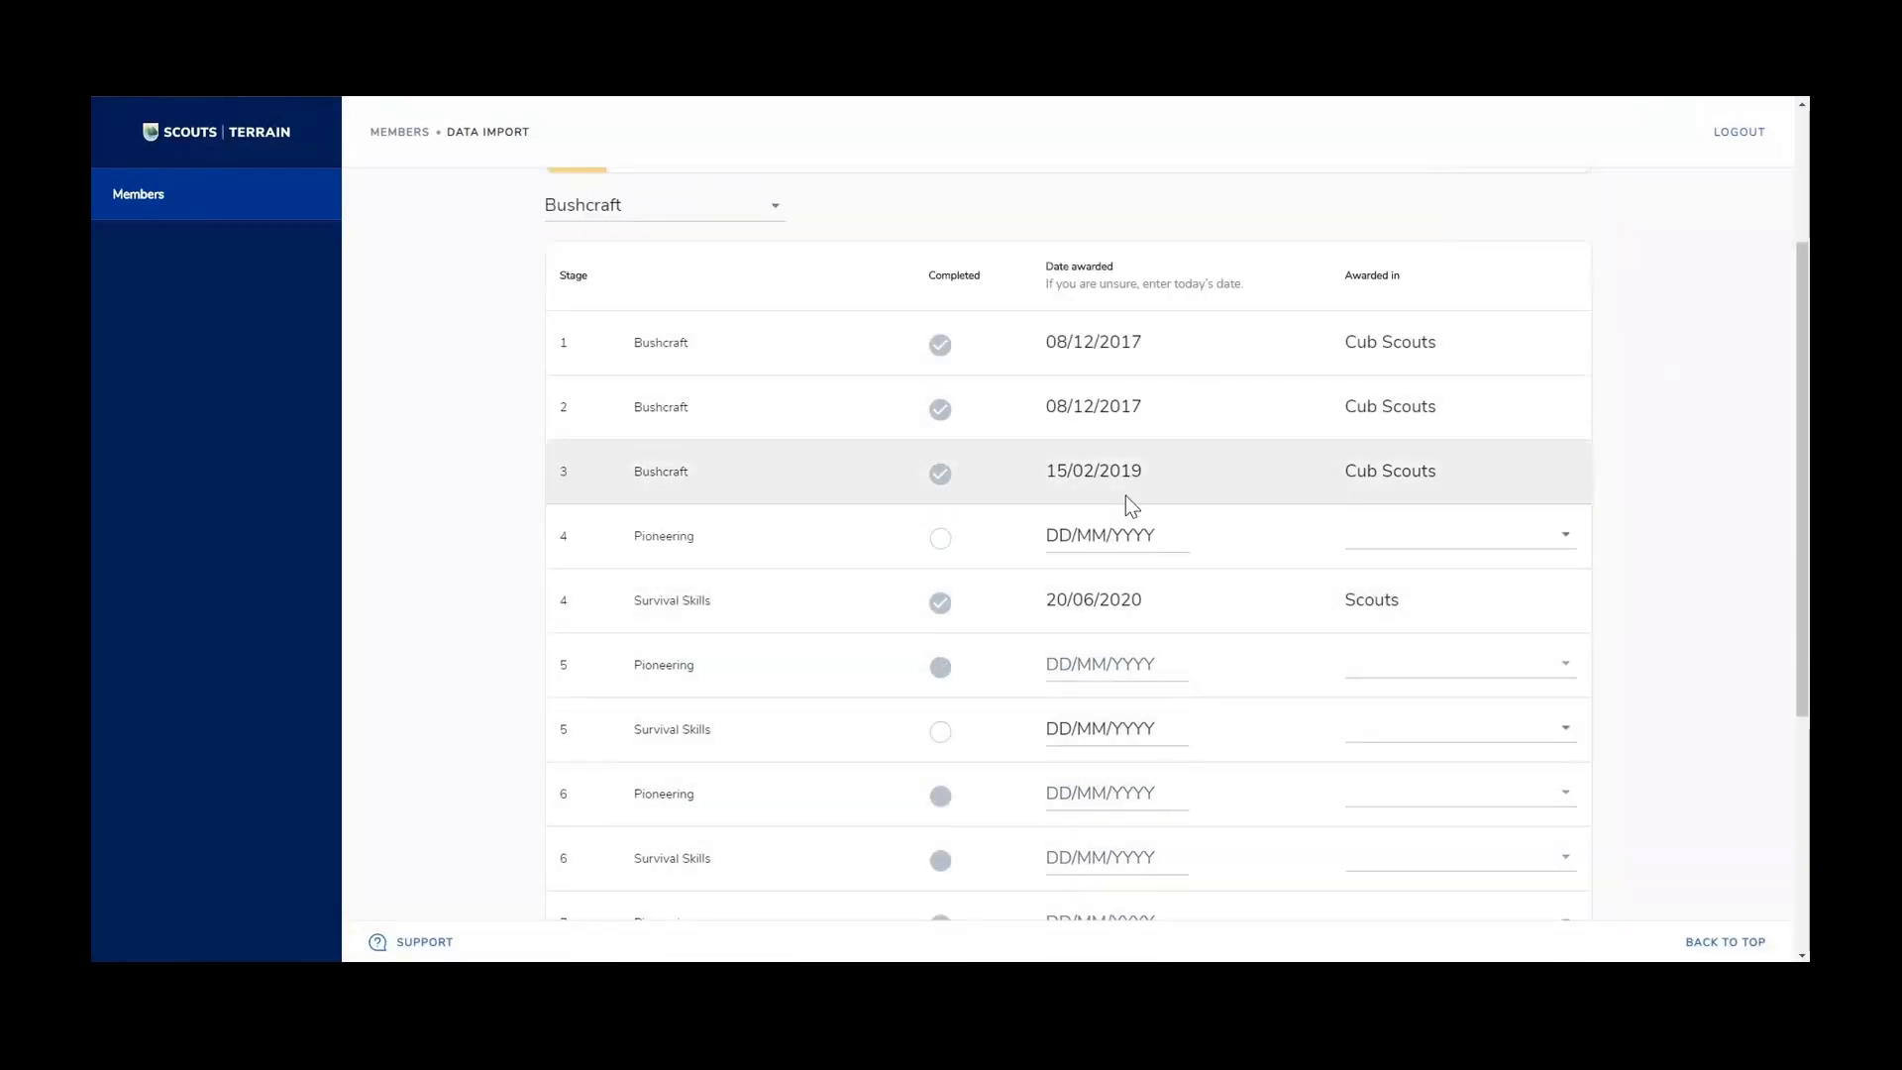
scroll(694, 571, up, 1)
scroll(694, 571, up, 1)
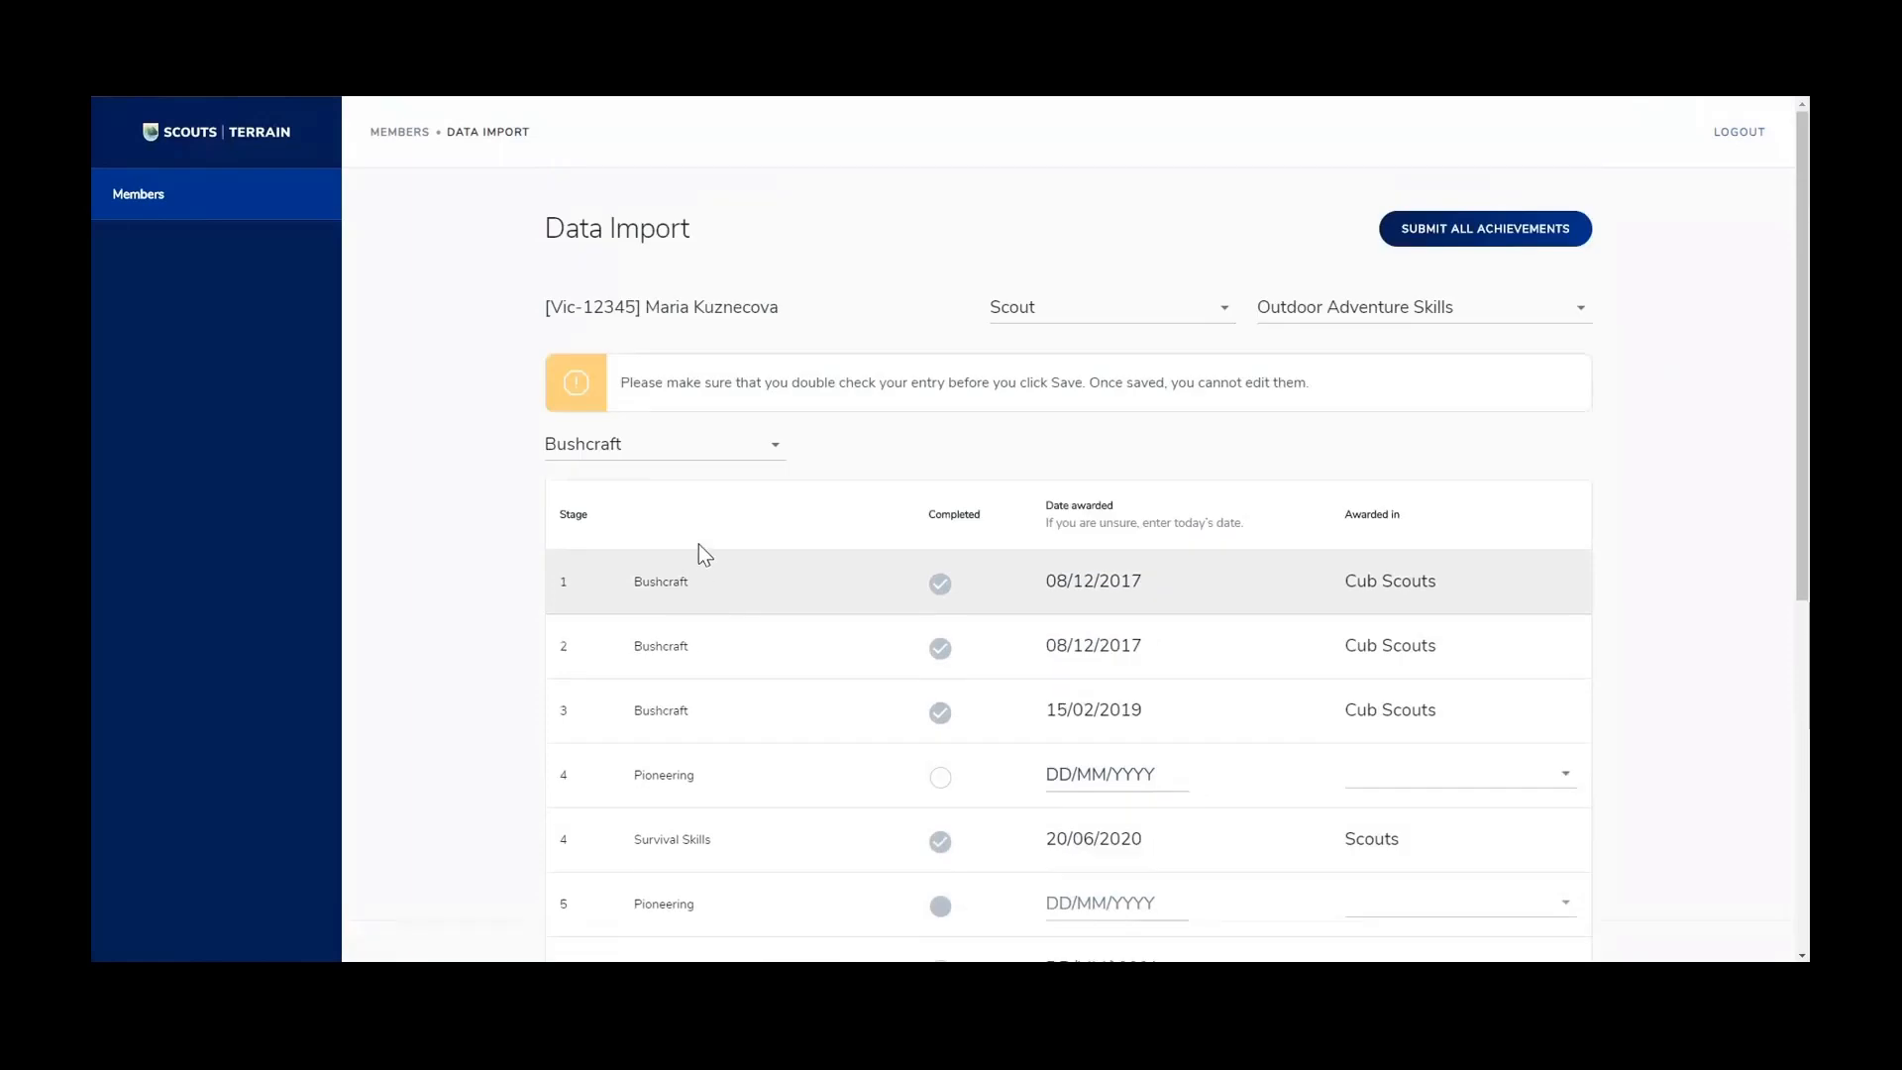
Examine the stage lists of the Camping, Bushwalking and Vertical outdoor adventure skills
click(765, 448)
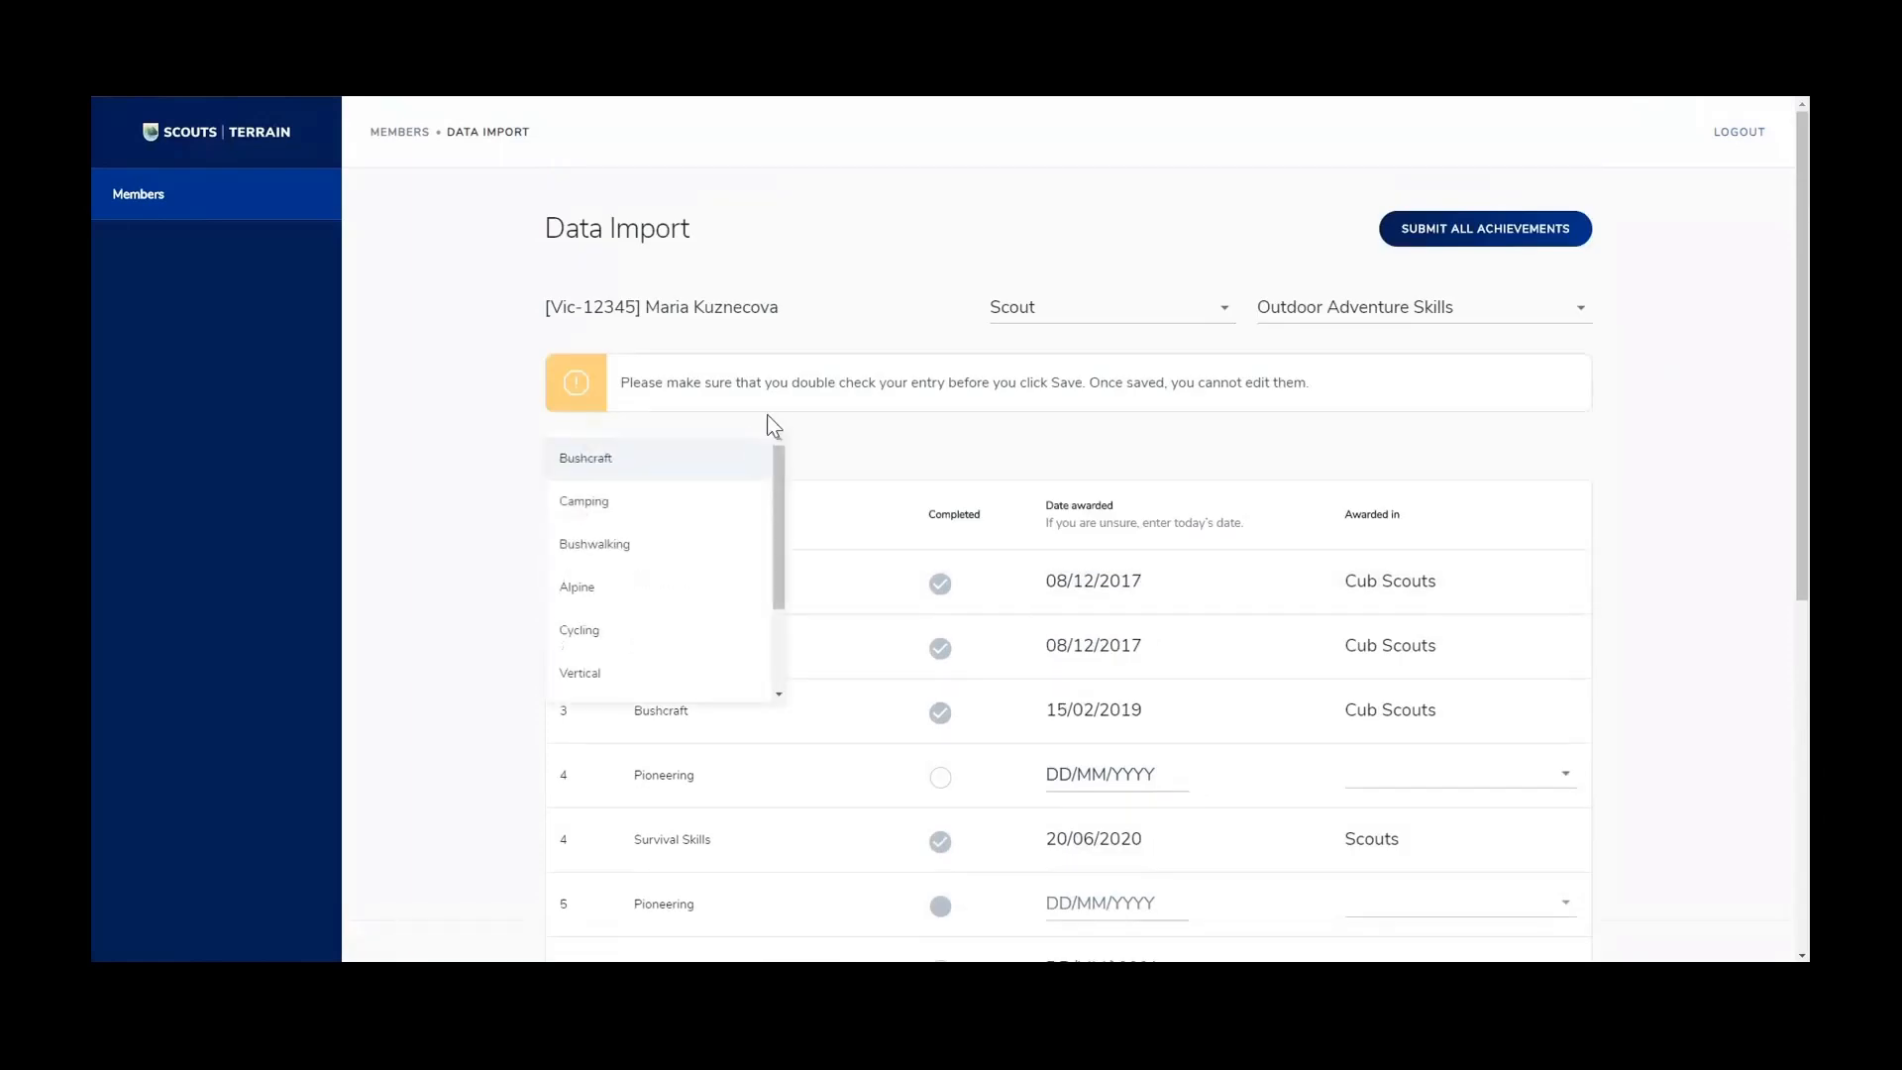
click(691, 509)
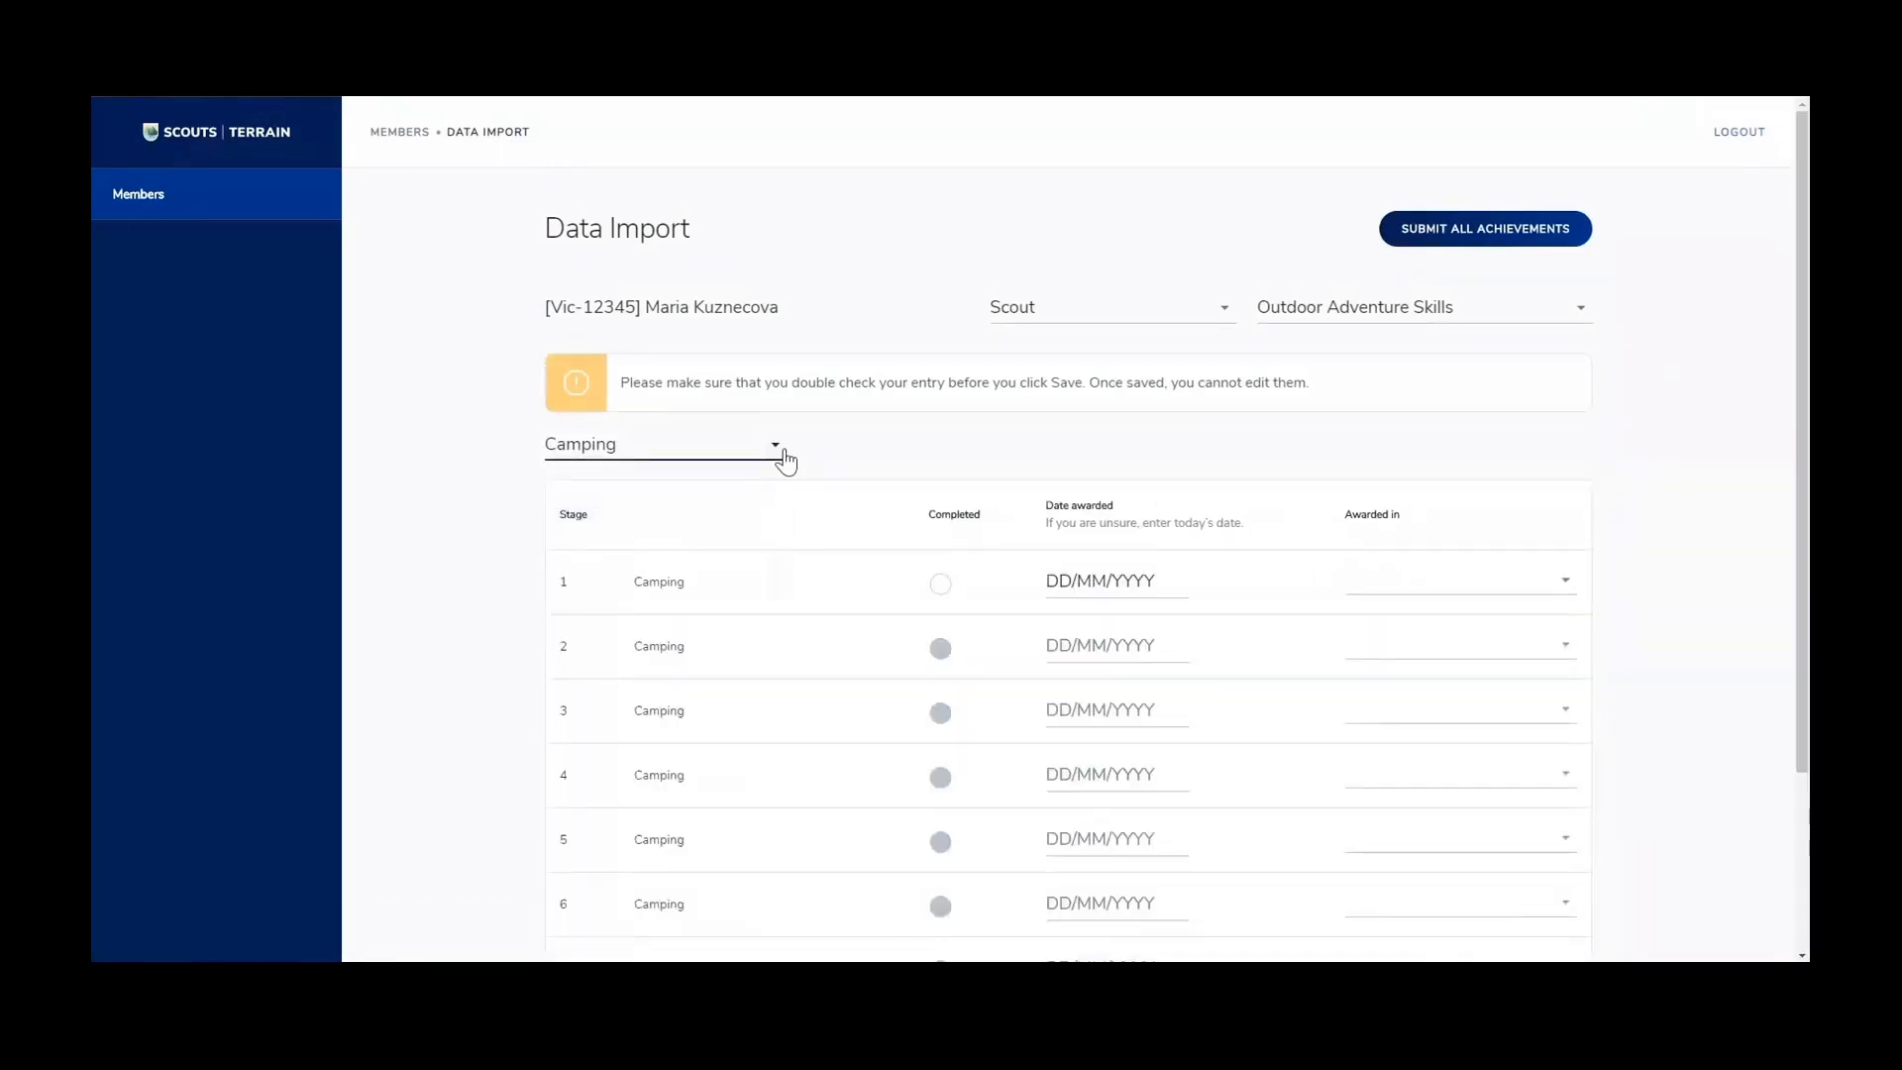
click(783, 456)
click(709, 541)
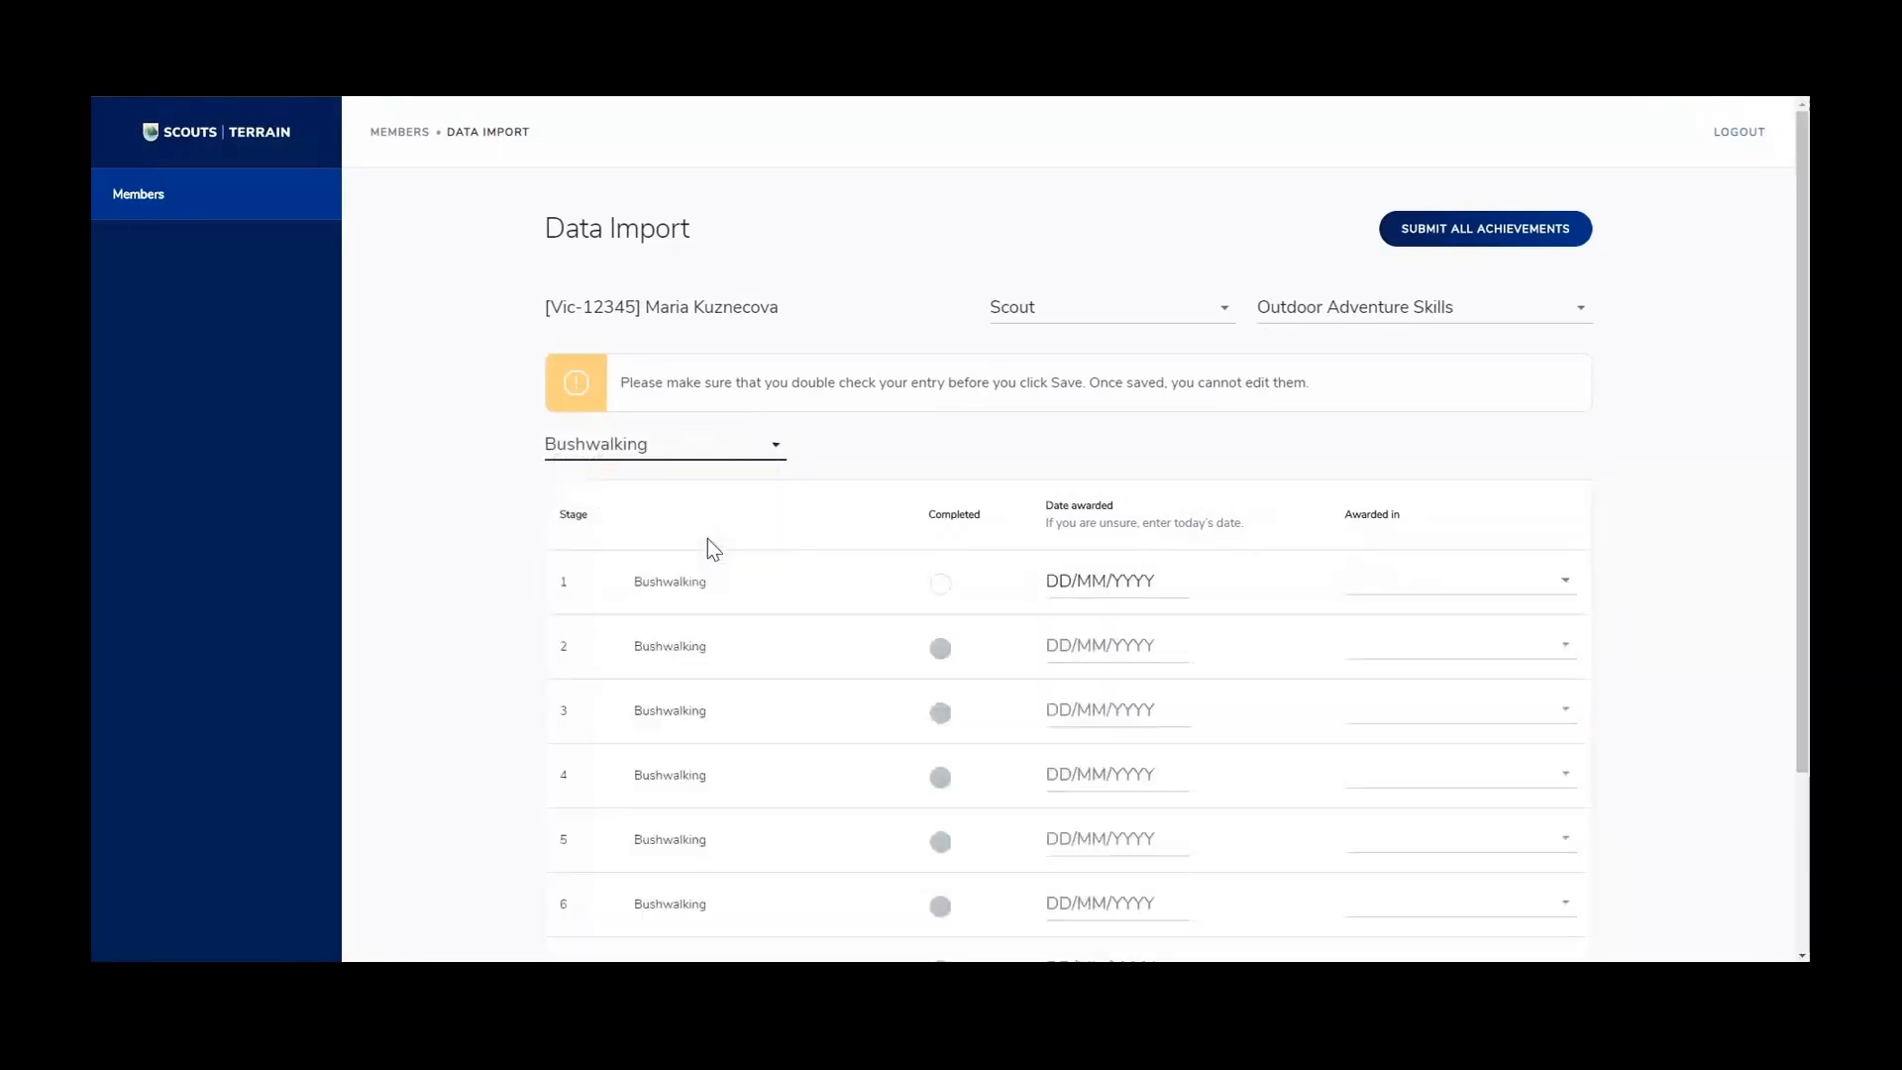
click(764, 445)
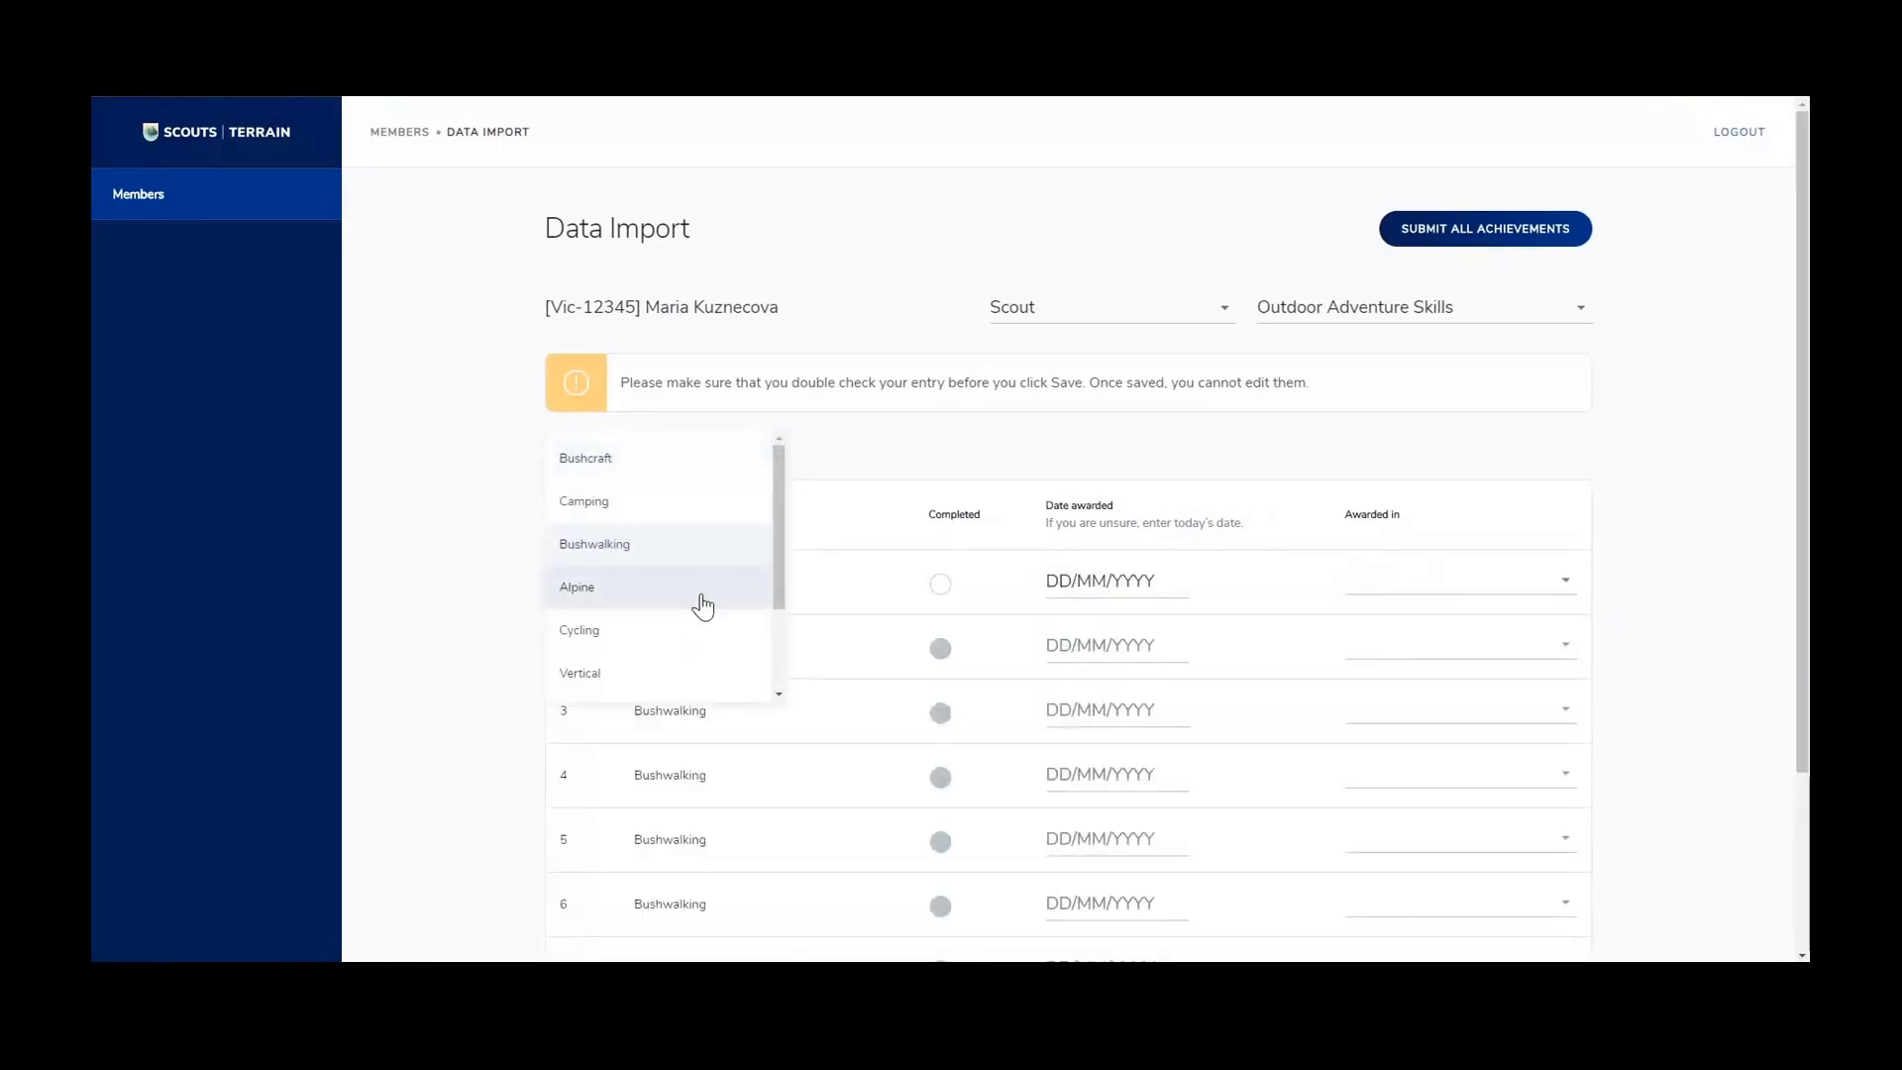
scroll(704, 577, down, 2)
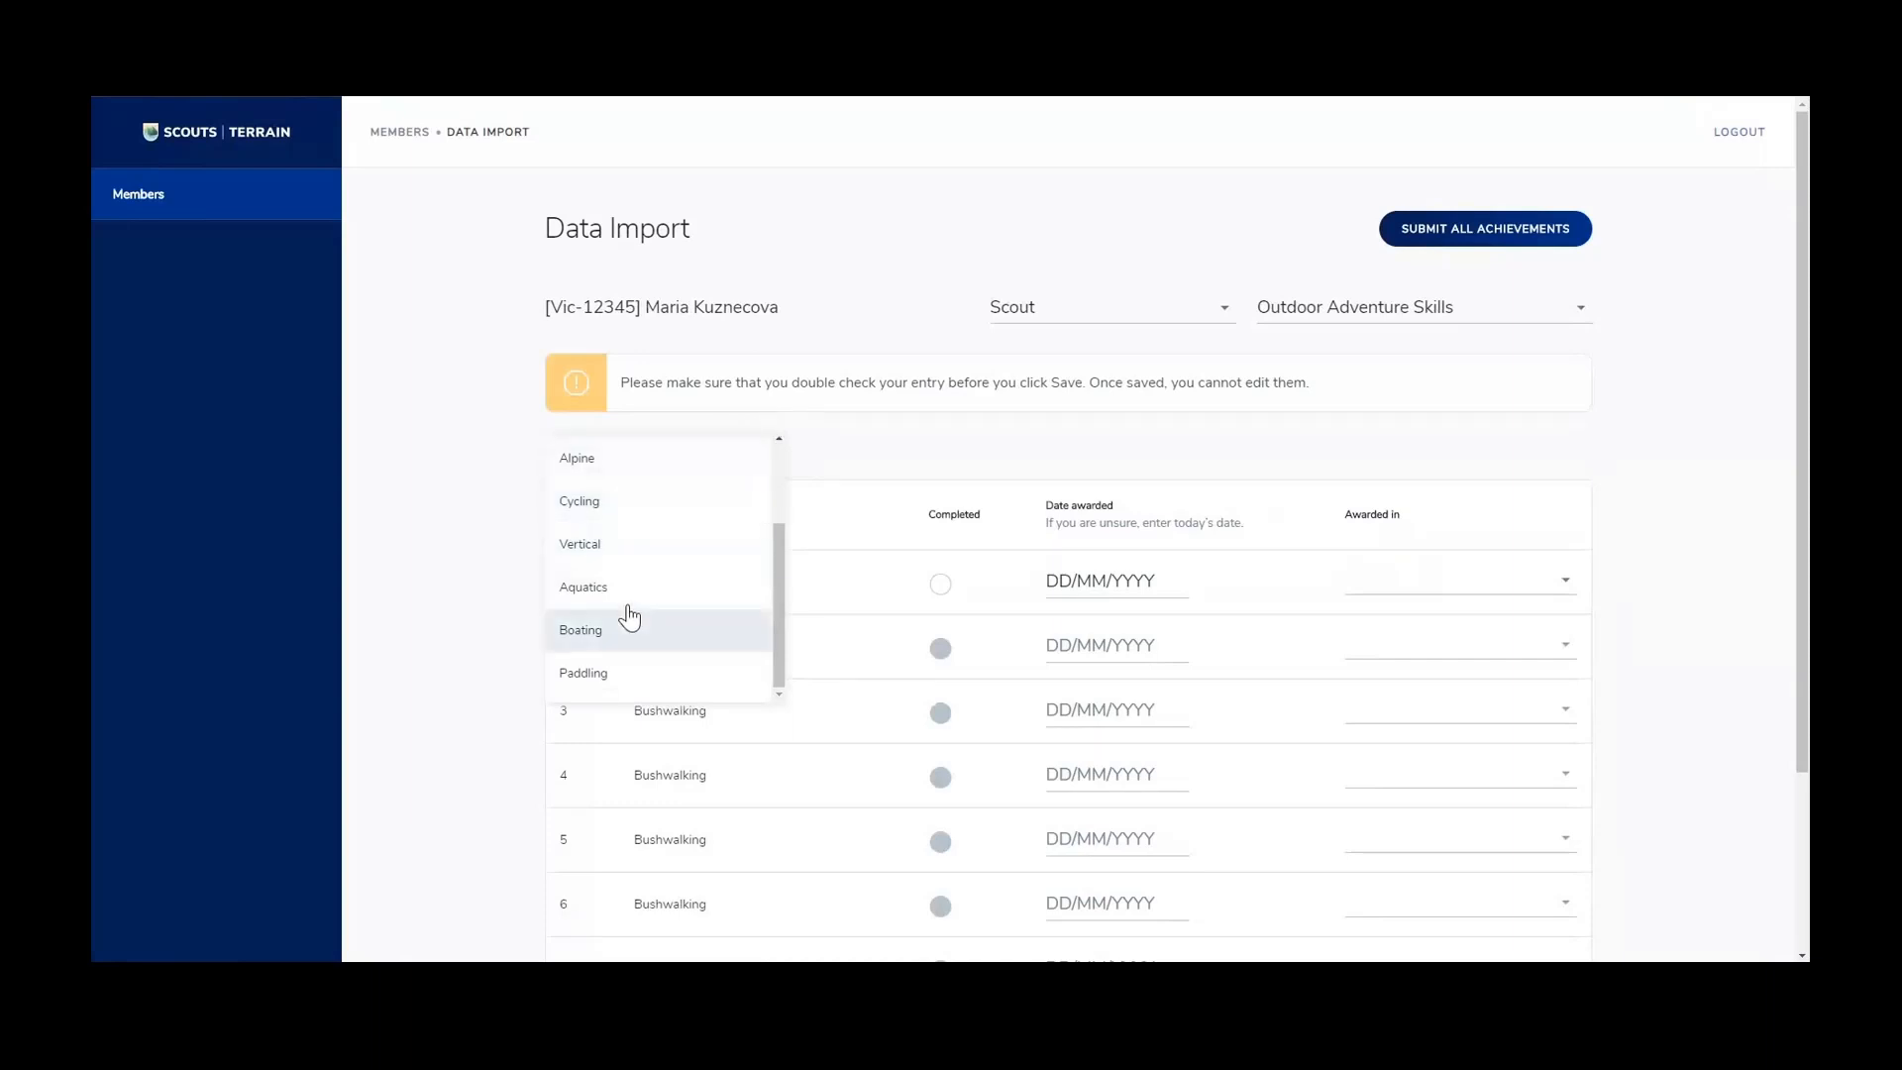
click(634, 545)
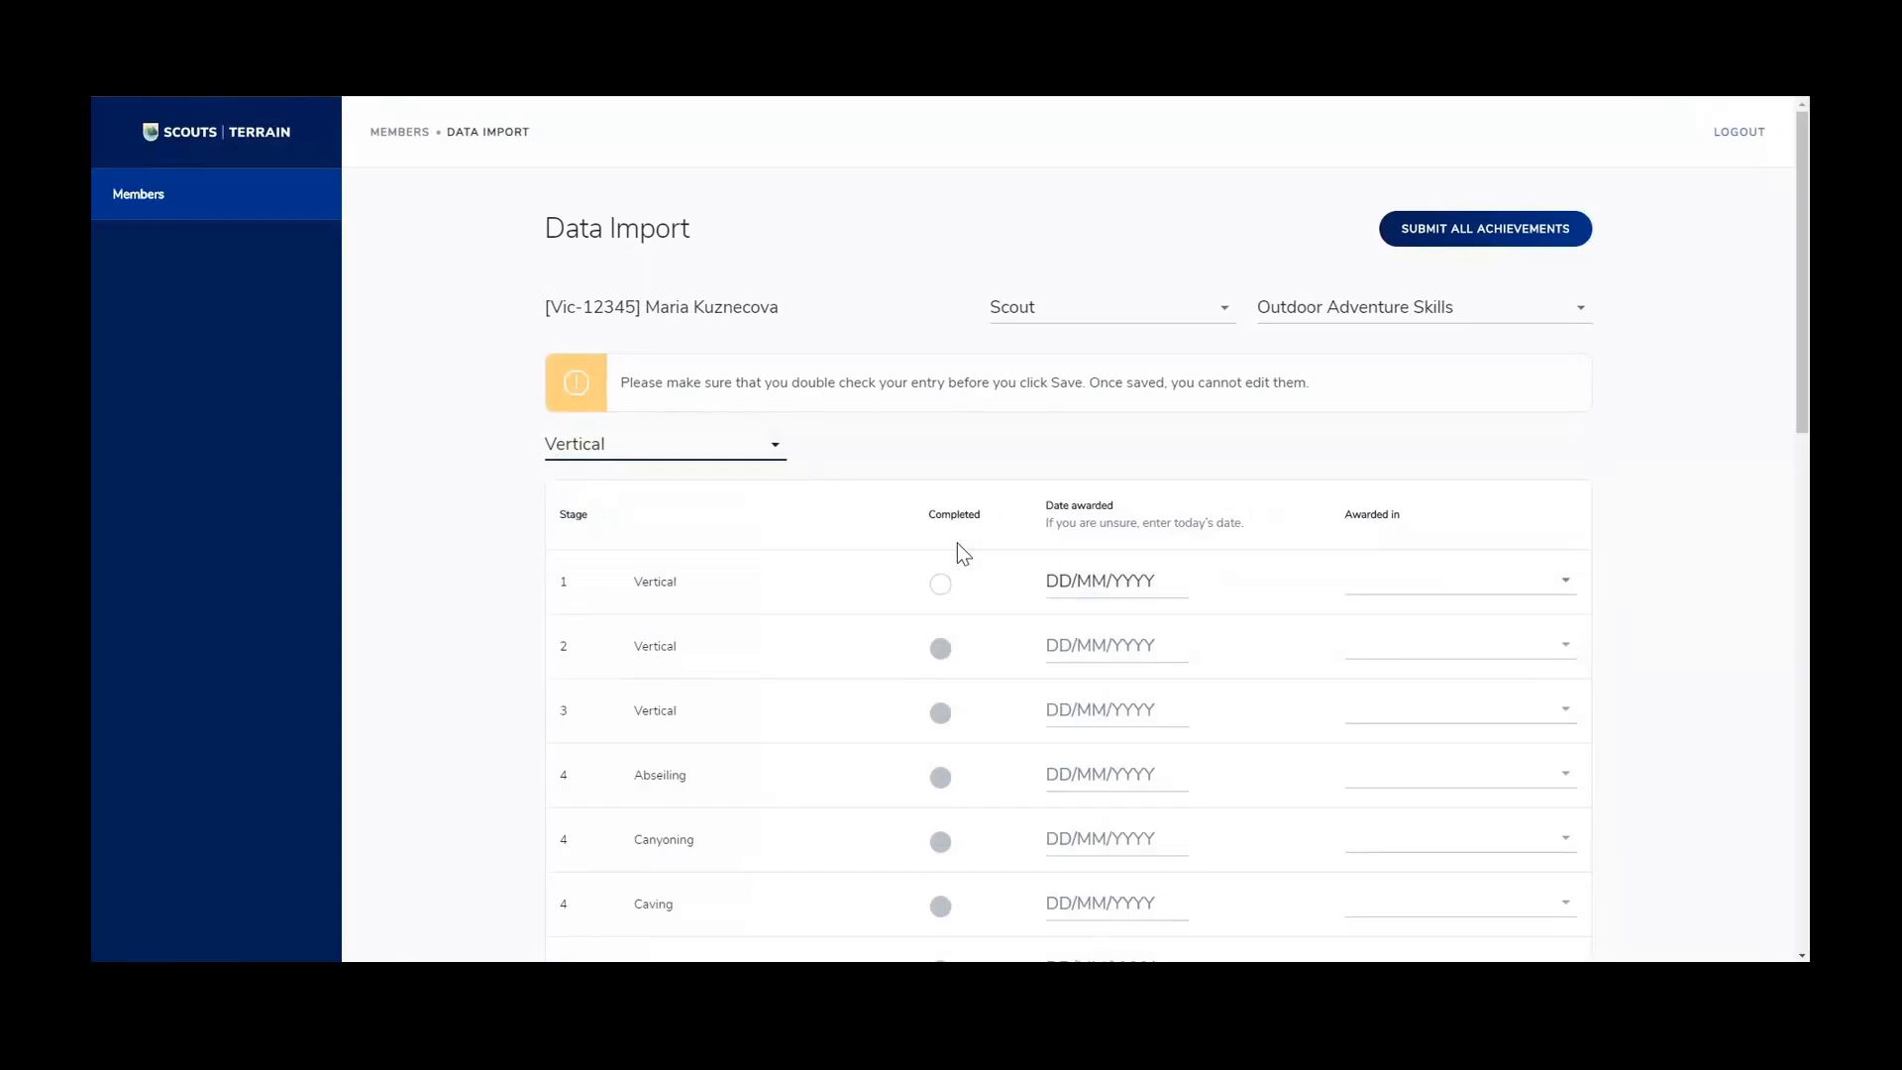
scroll(957, 543, down, 3)
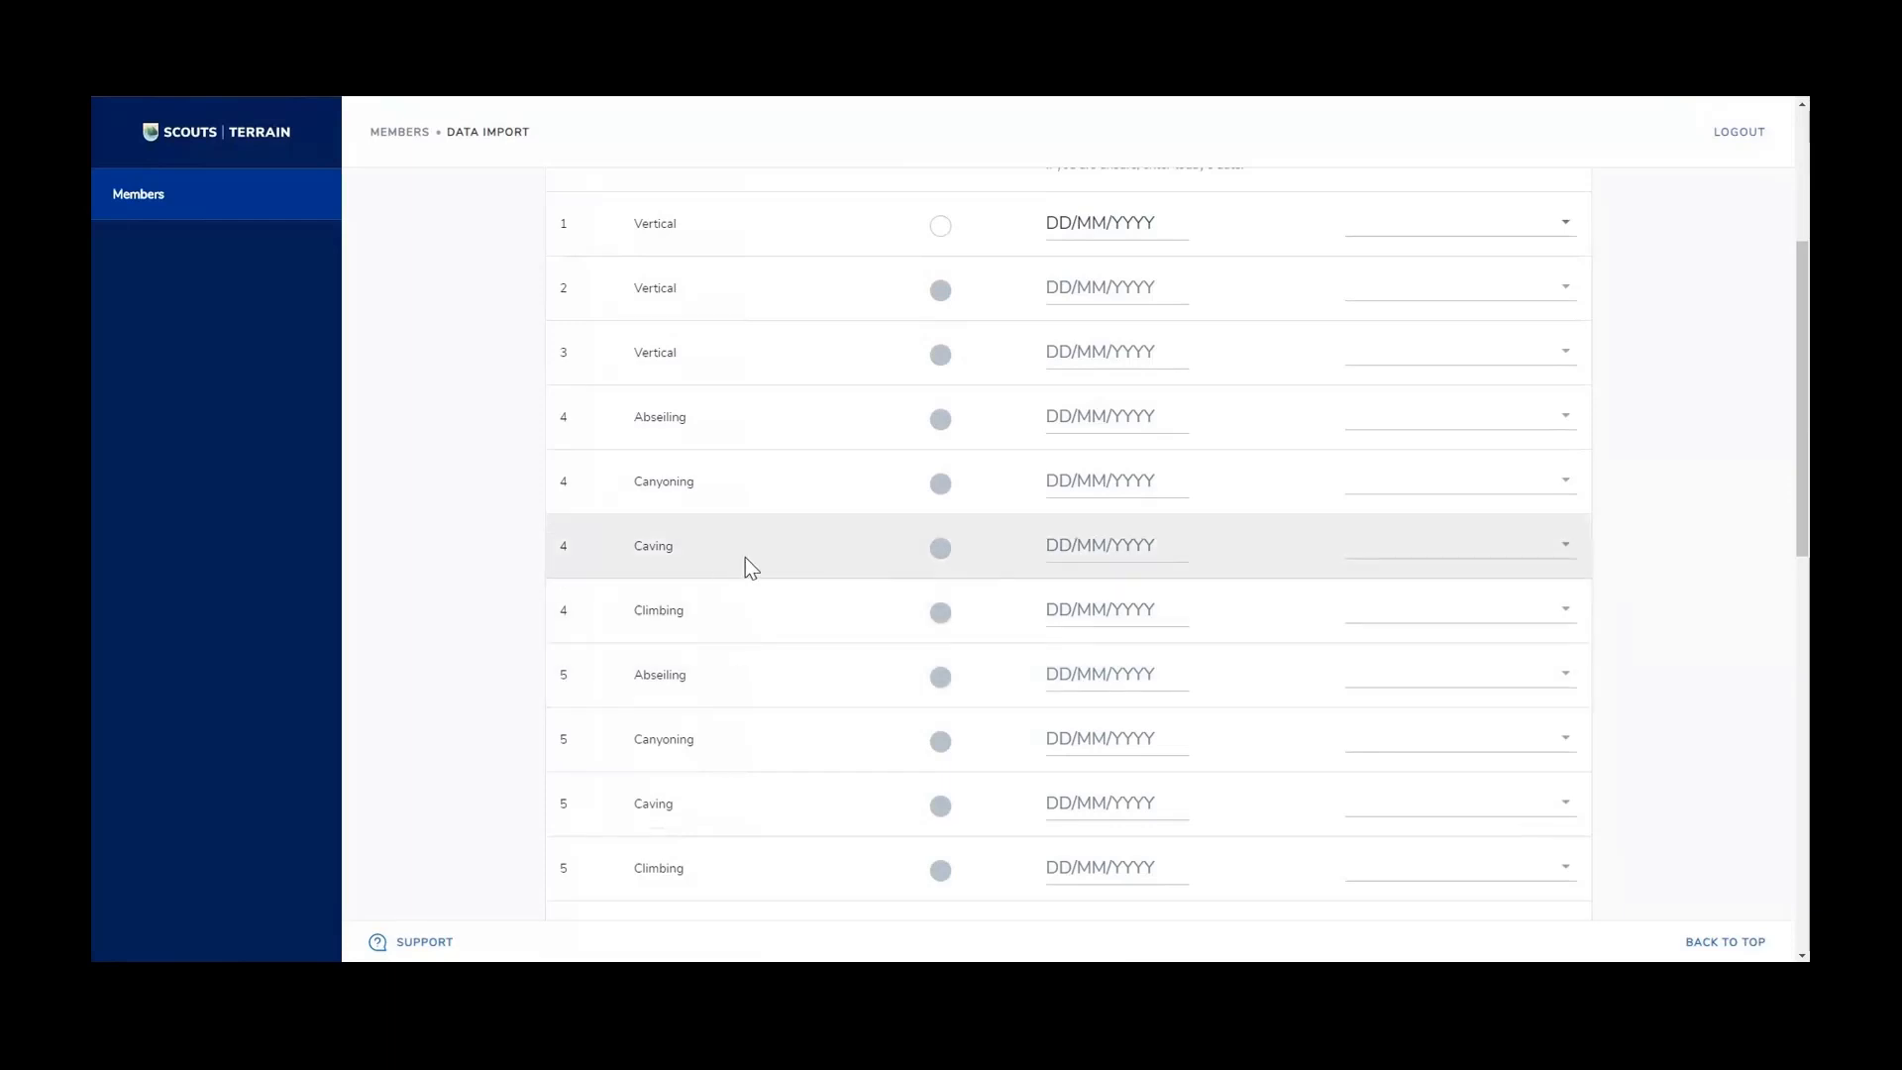
scroll(773, 545, down, 1)
scroll(773, 550, down, 8)
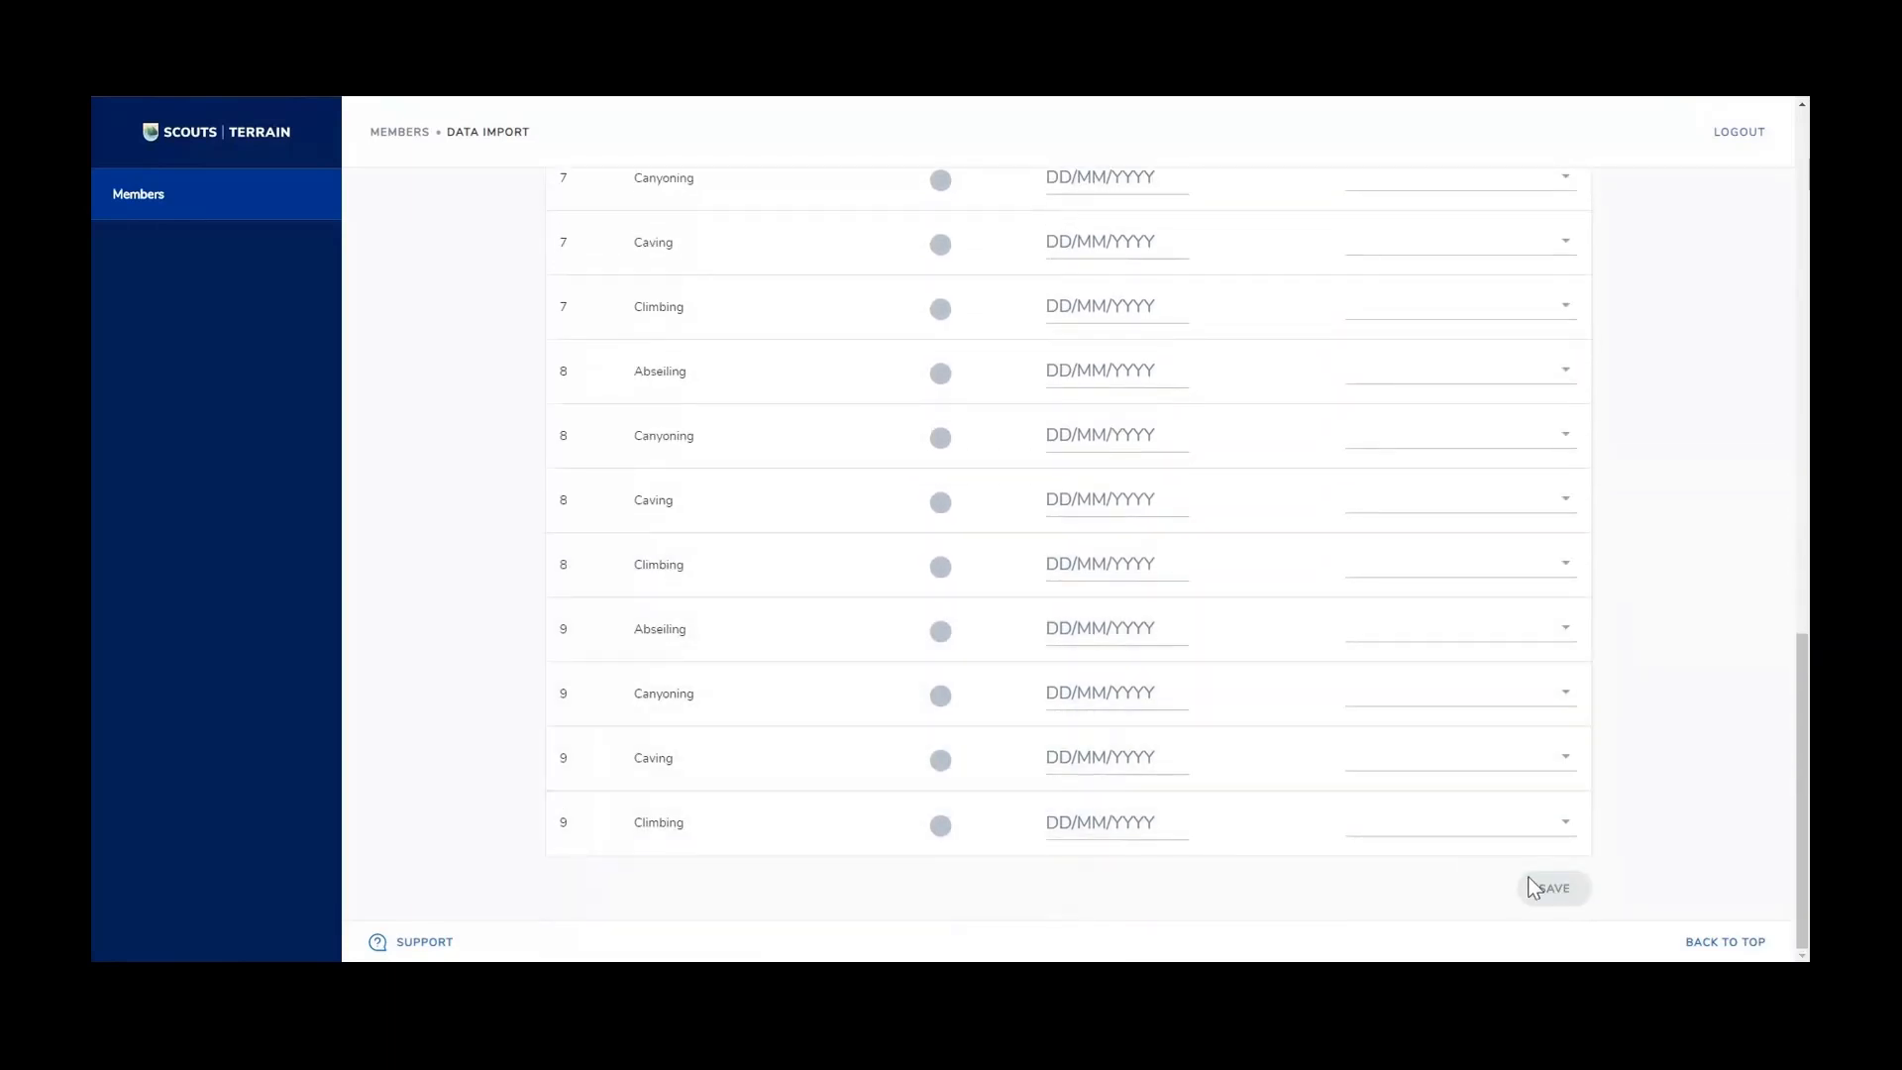
scroll(1531, 886, up, 15)
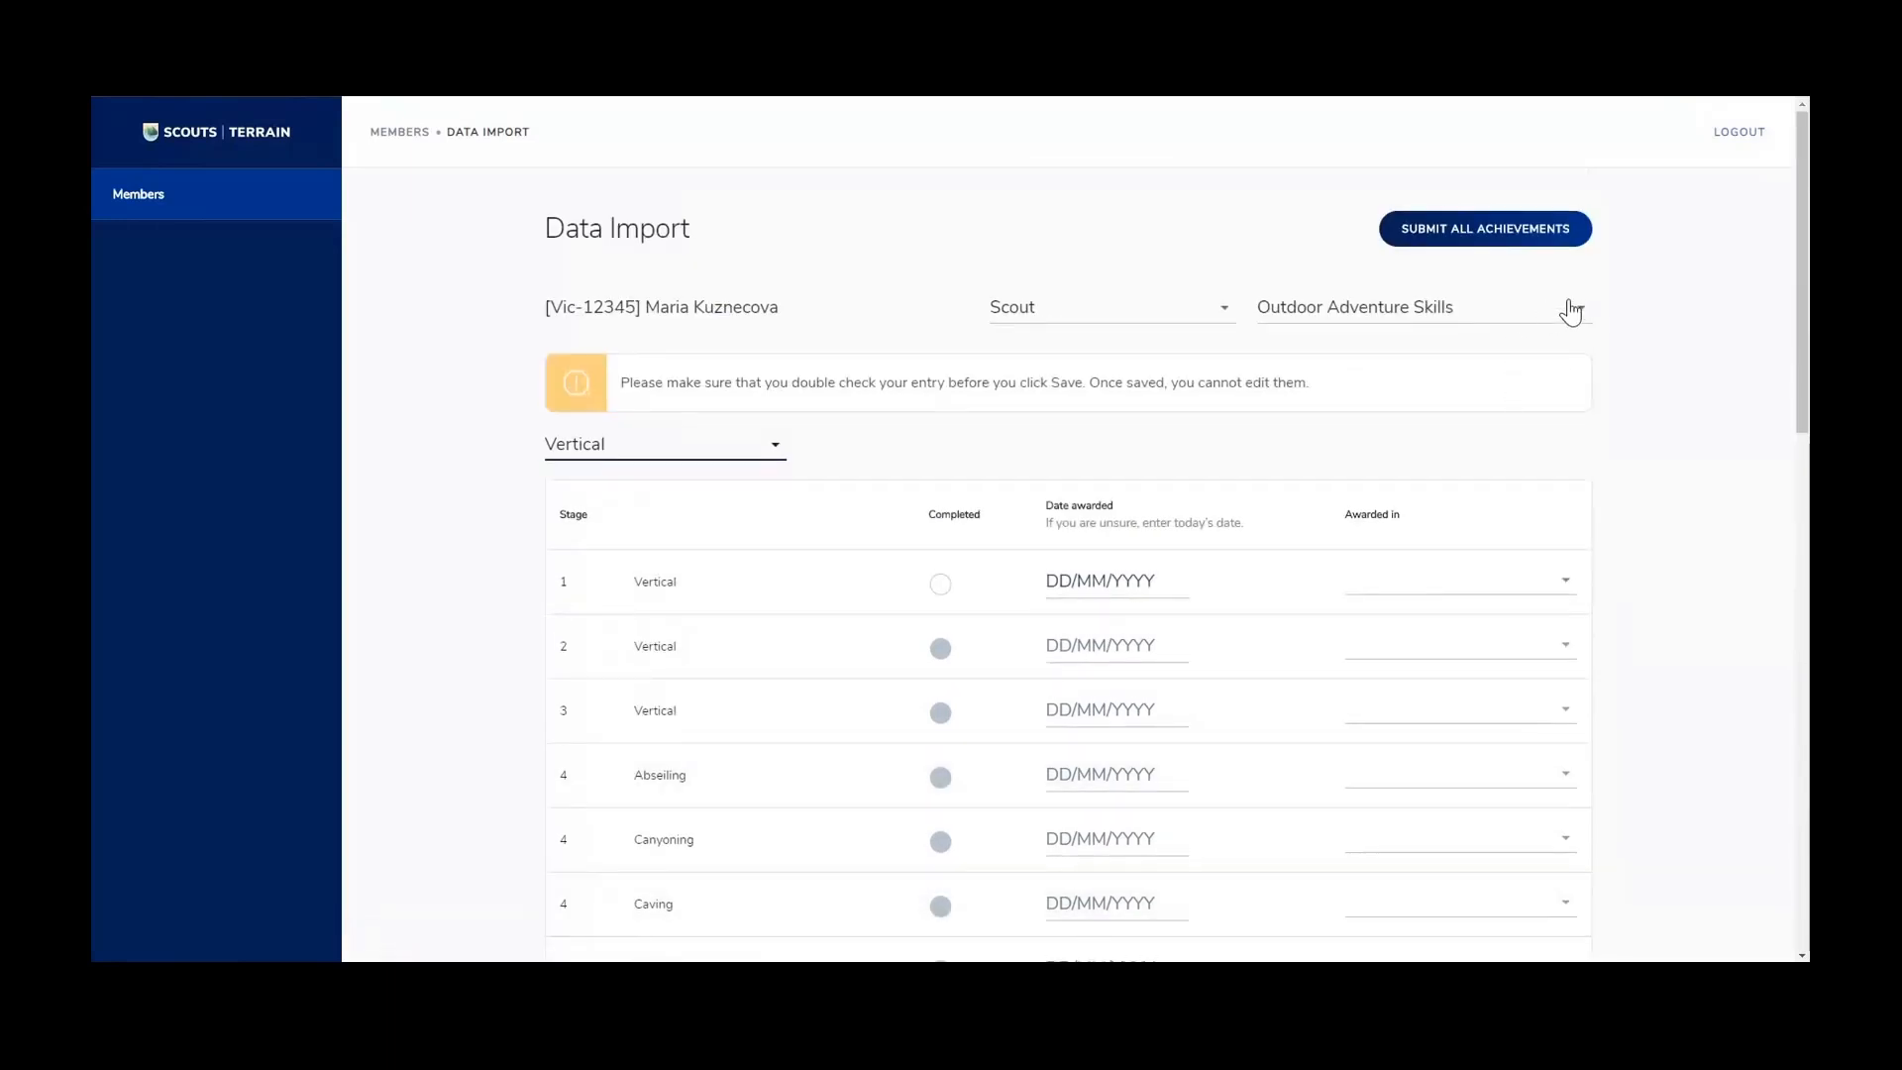
Examine the Personal Devt./Unit Mgmt Course category, including the date awarded calendar of a new Personal Development course entry
click(1579, 315)
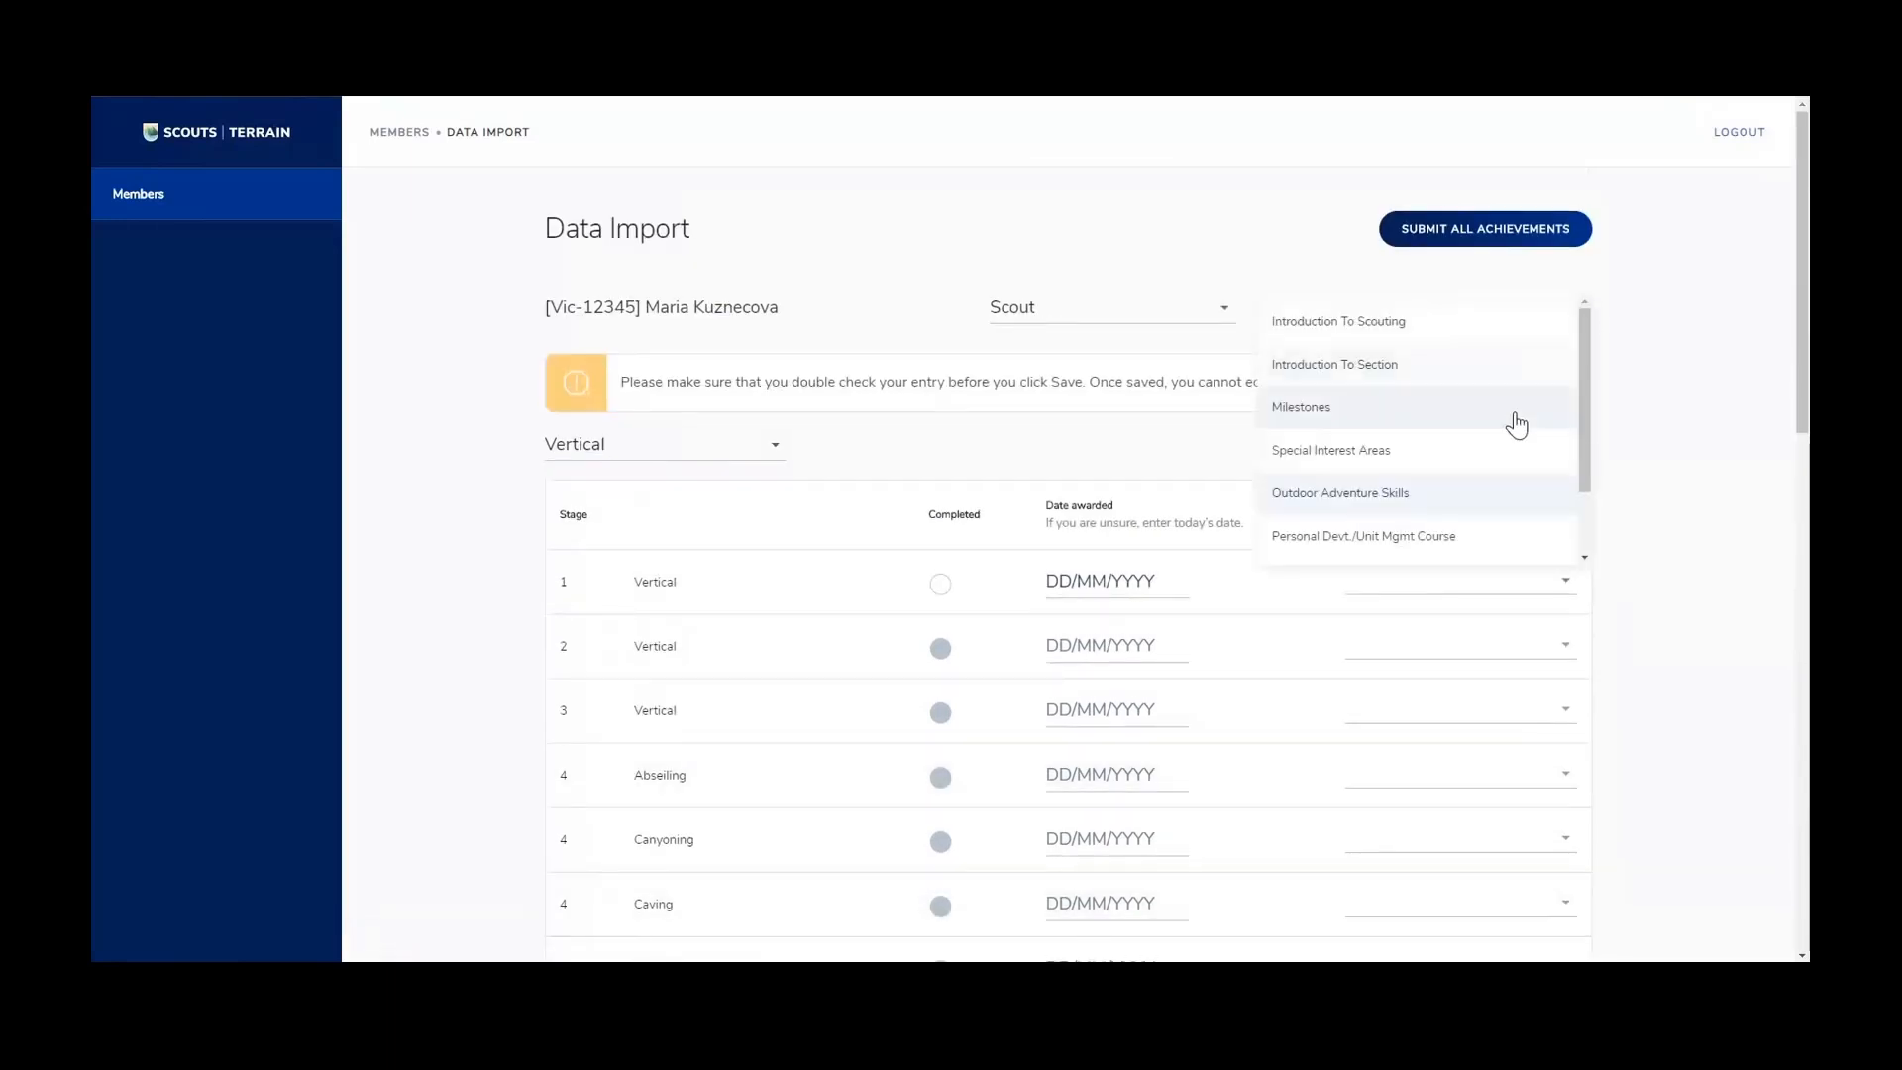
scroll(1495, 515, down, 2)
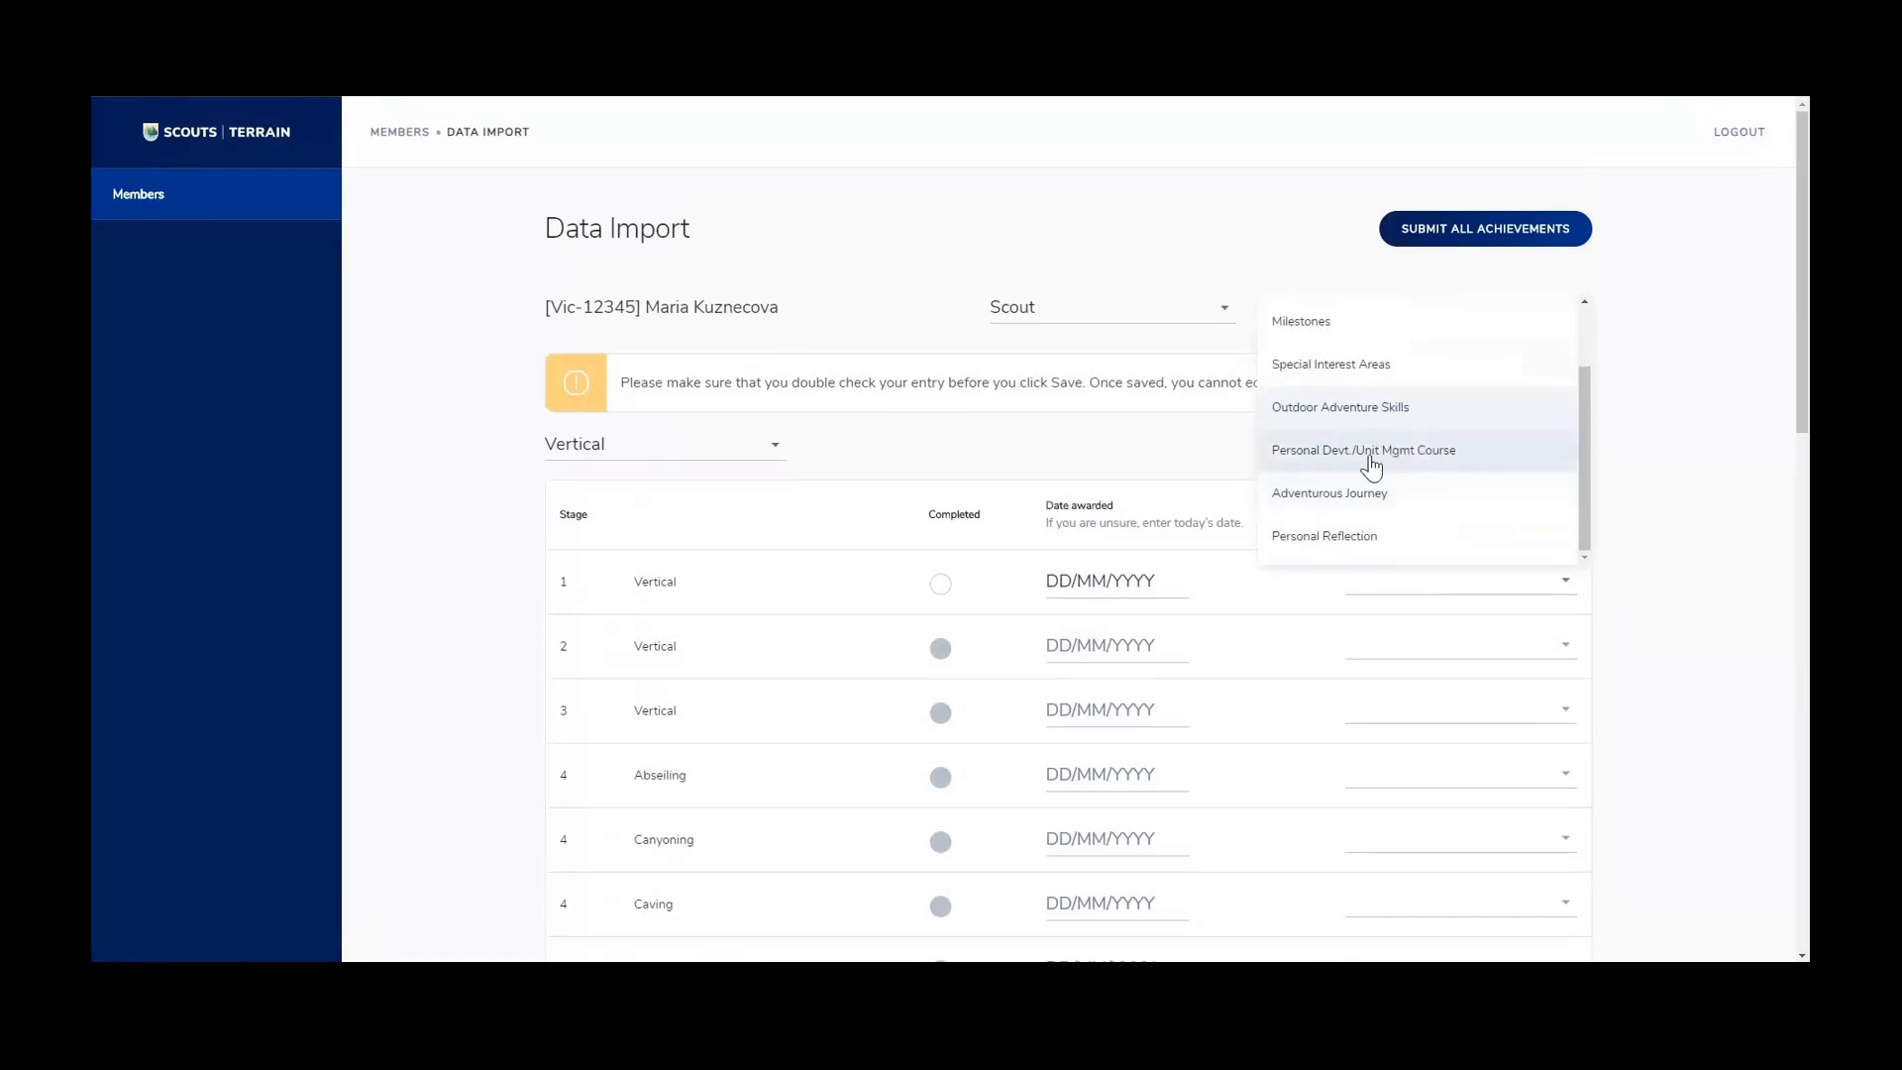
click(1374, 462)
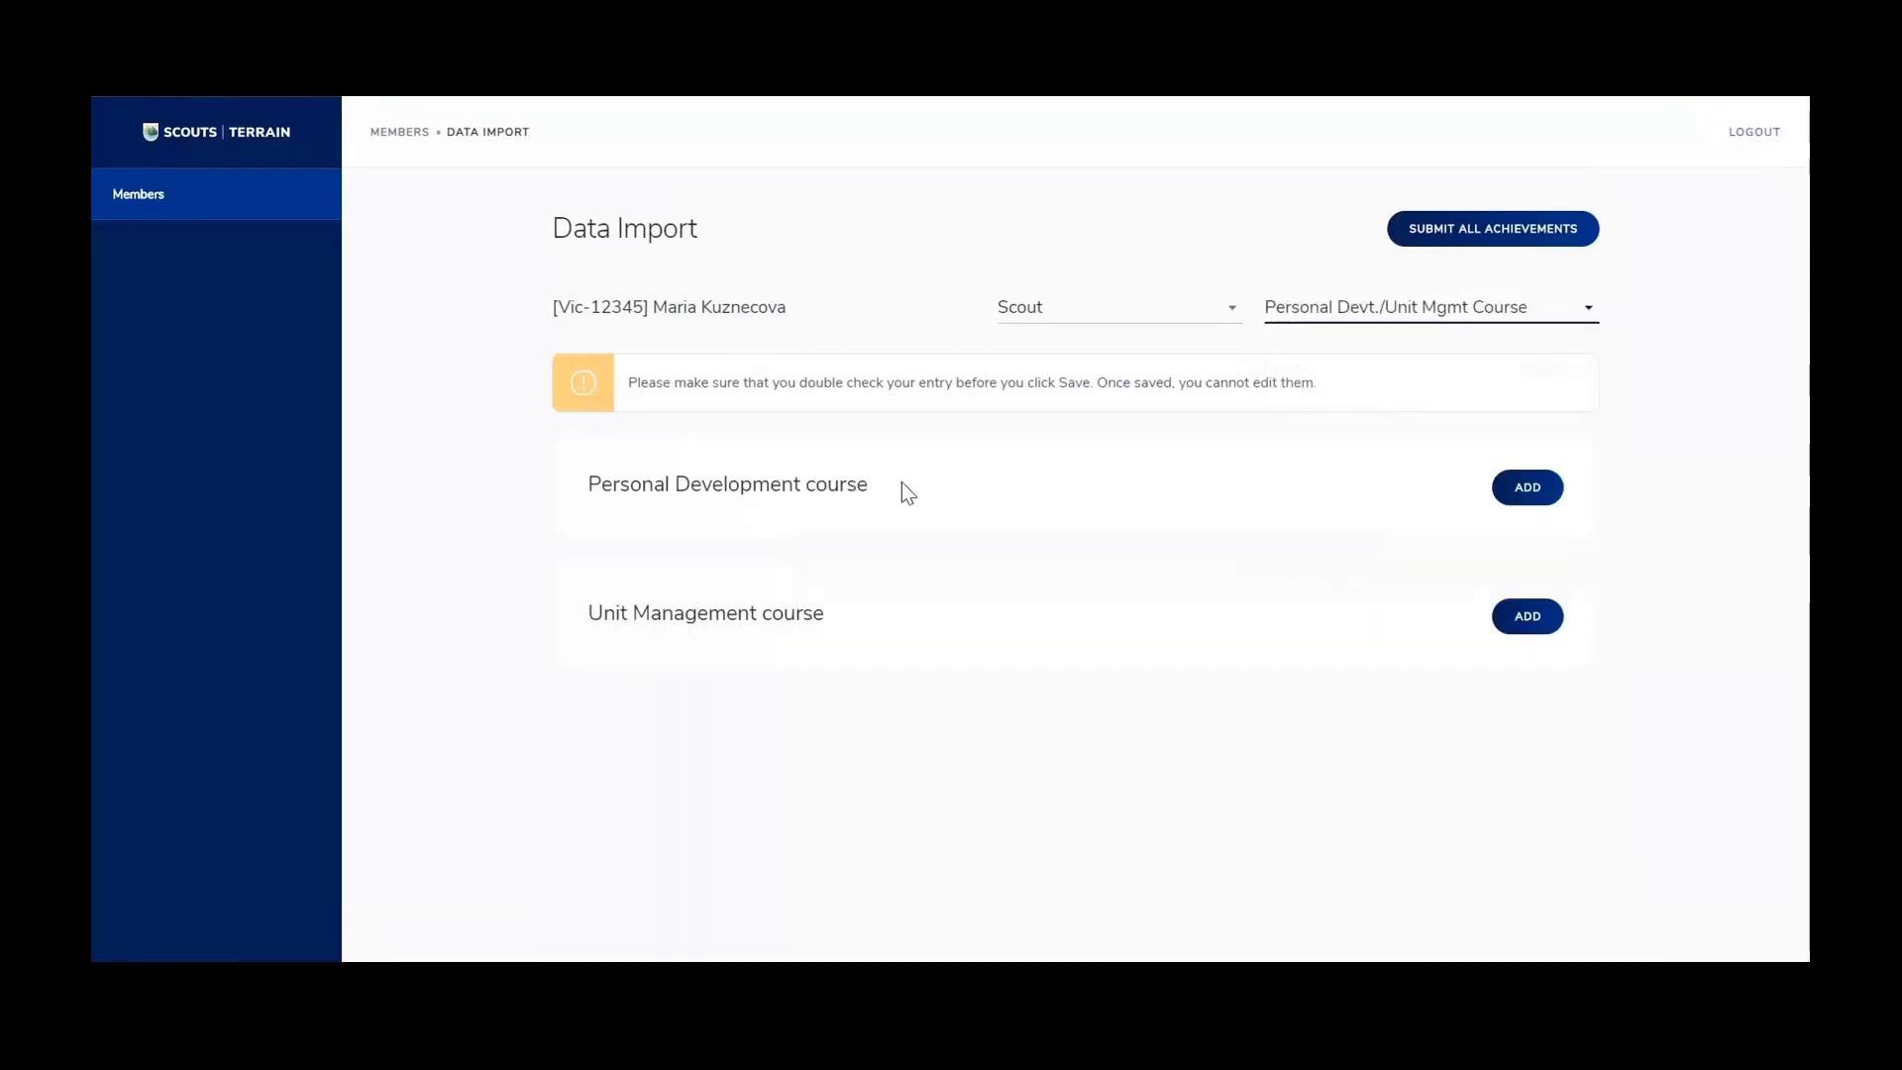
click(1525, 487)
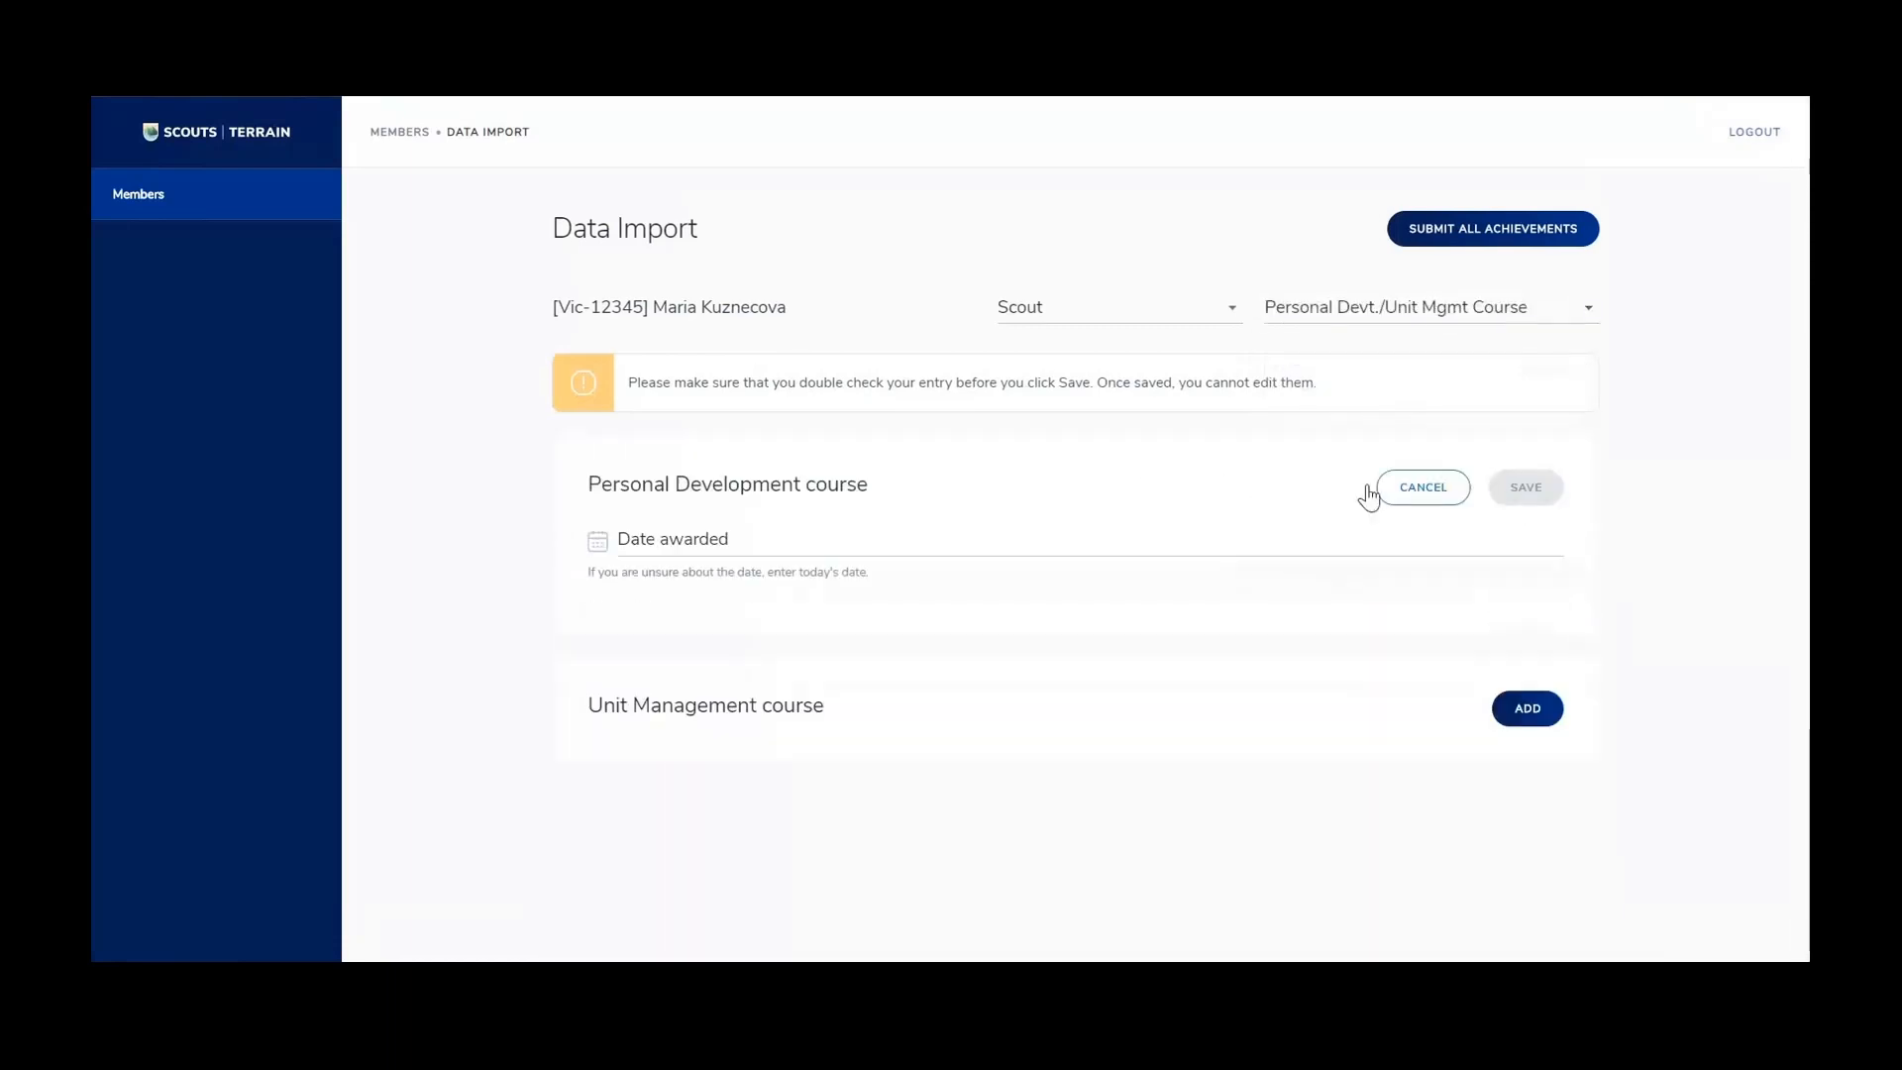
click(697, 544)
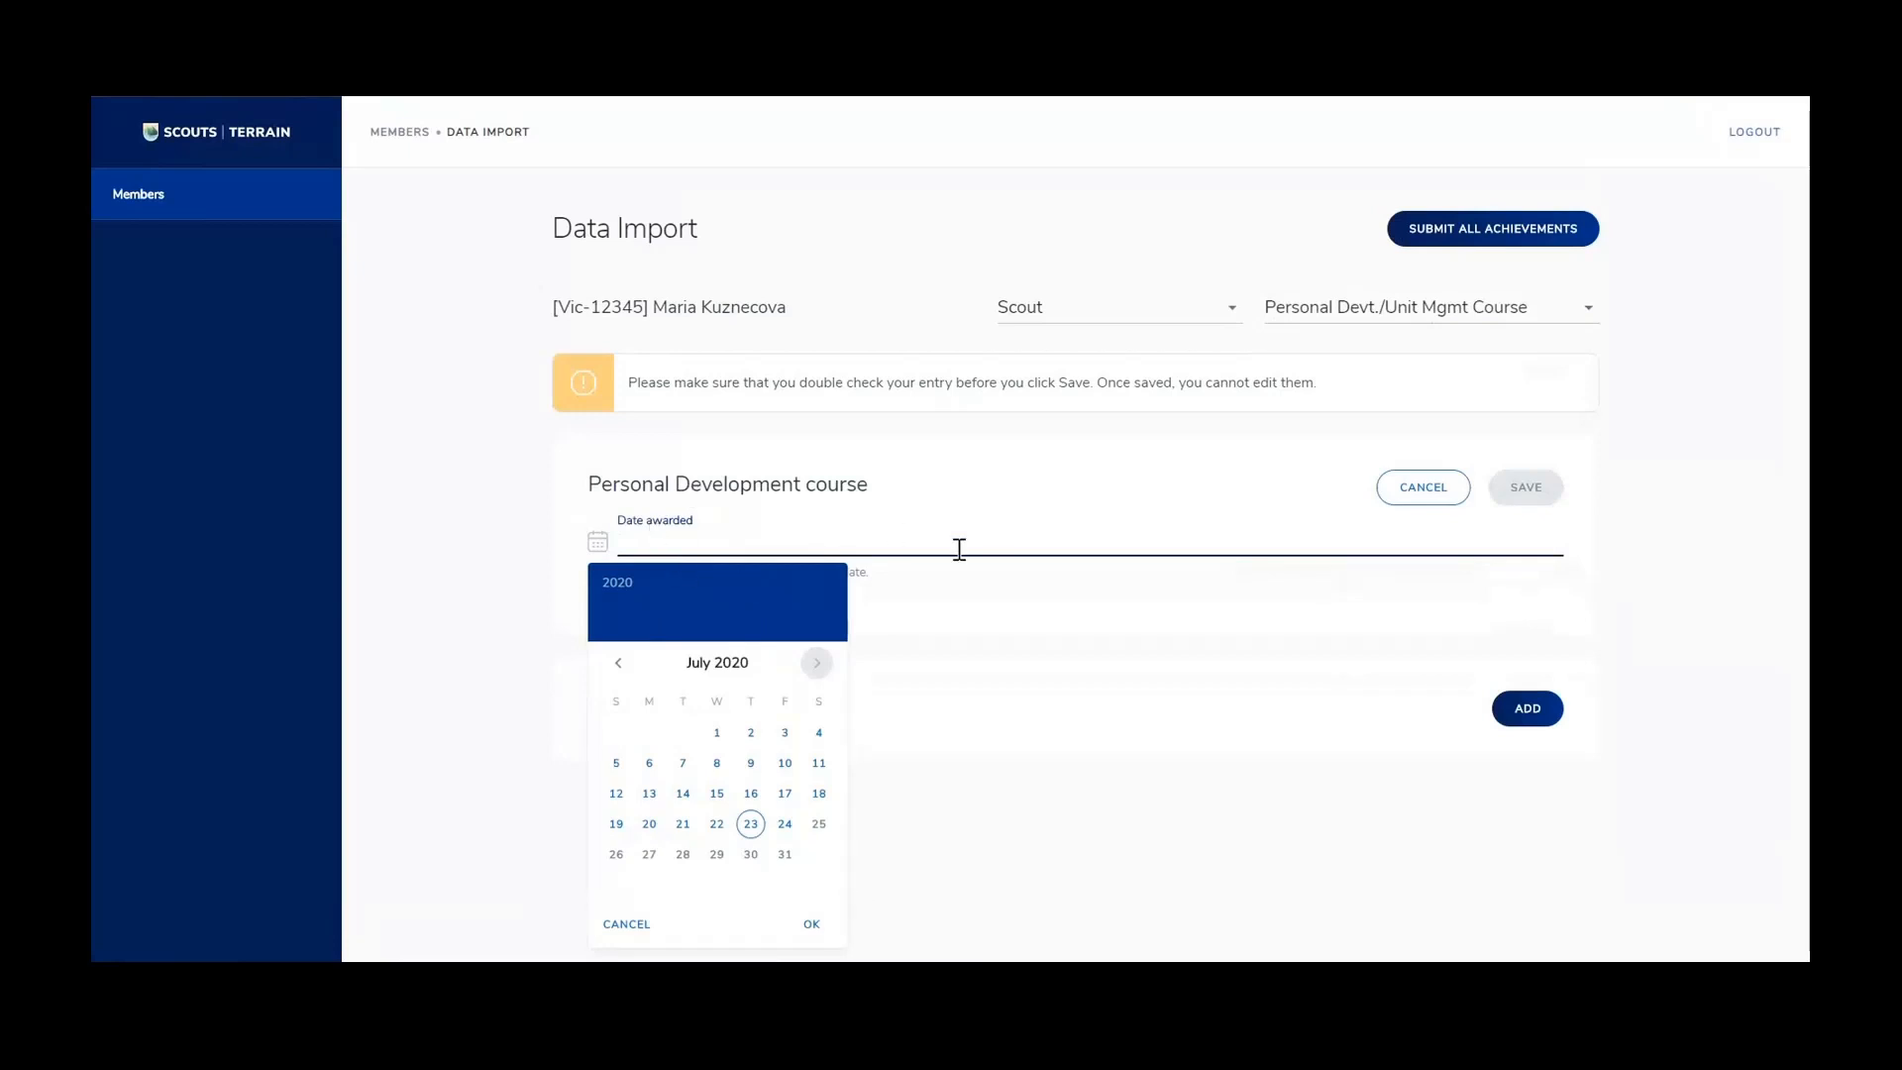
click(1082, 523)
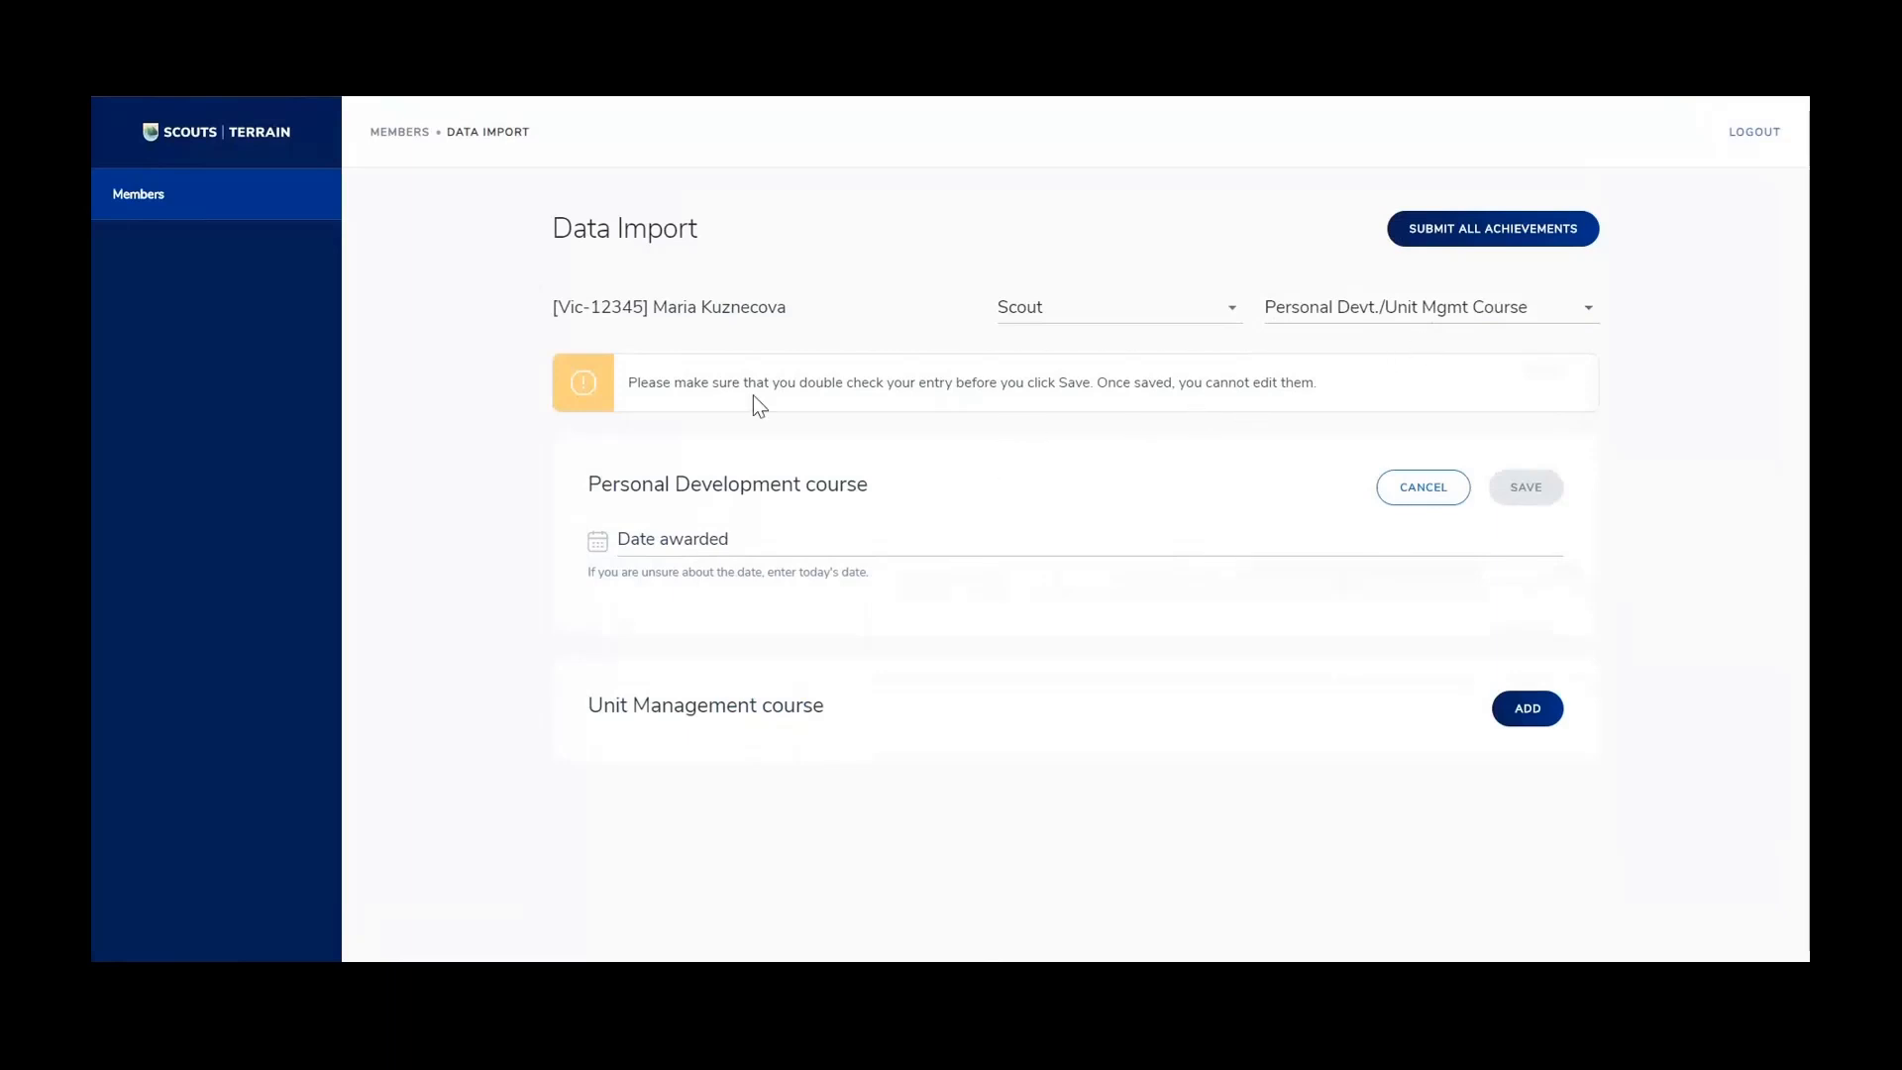
View the Adventurous Journey and Personal Reflection categories, opening a Personal Reflection entry form and cancelling it
click(1595, 311)
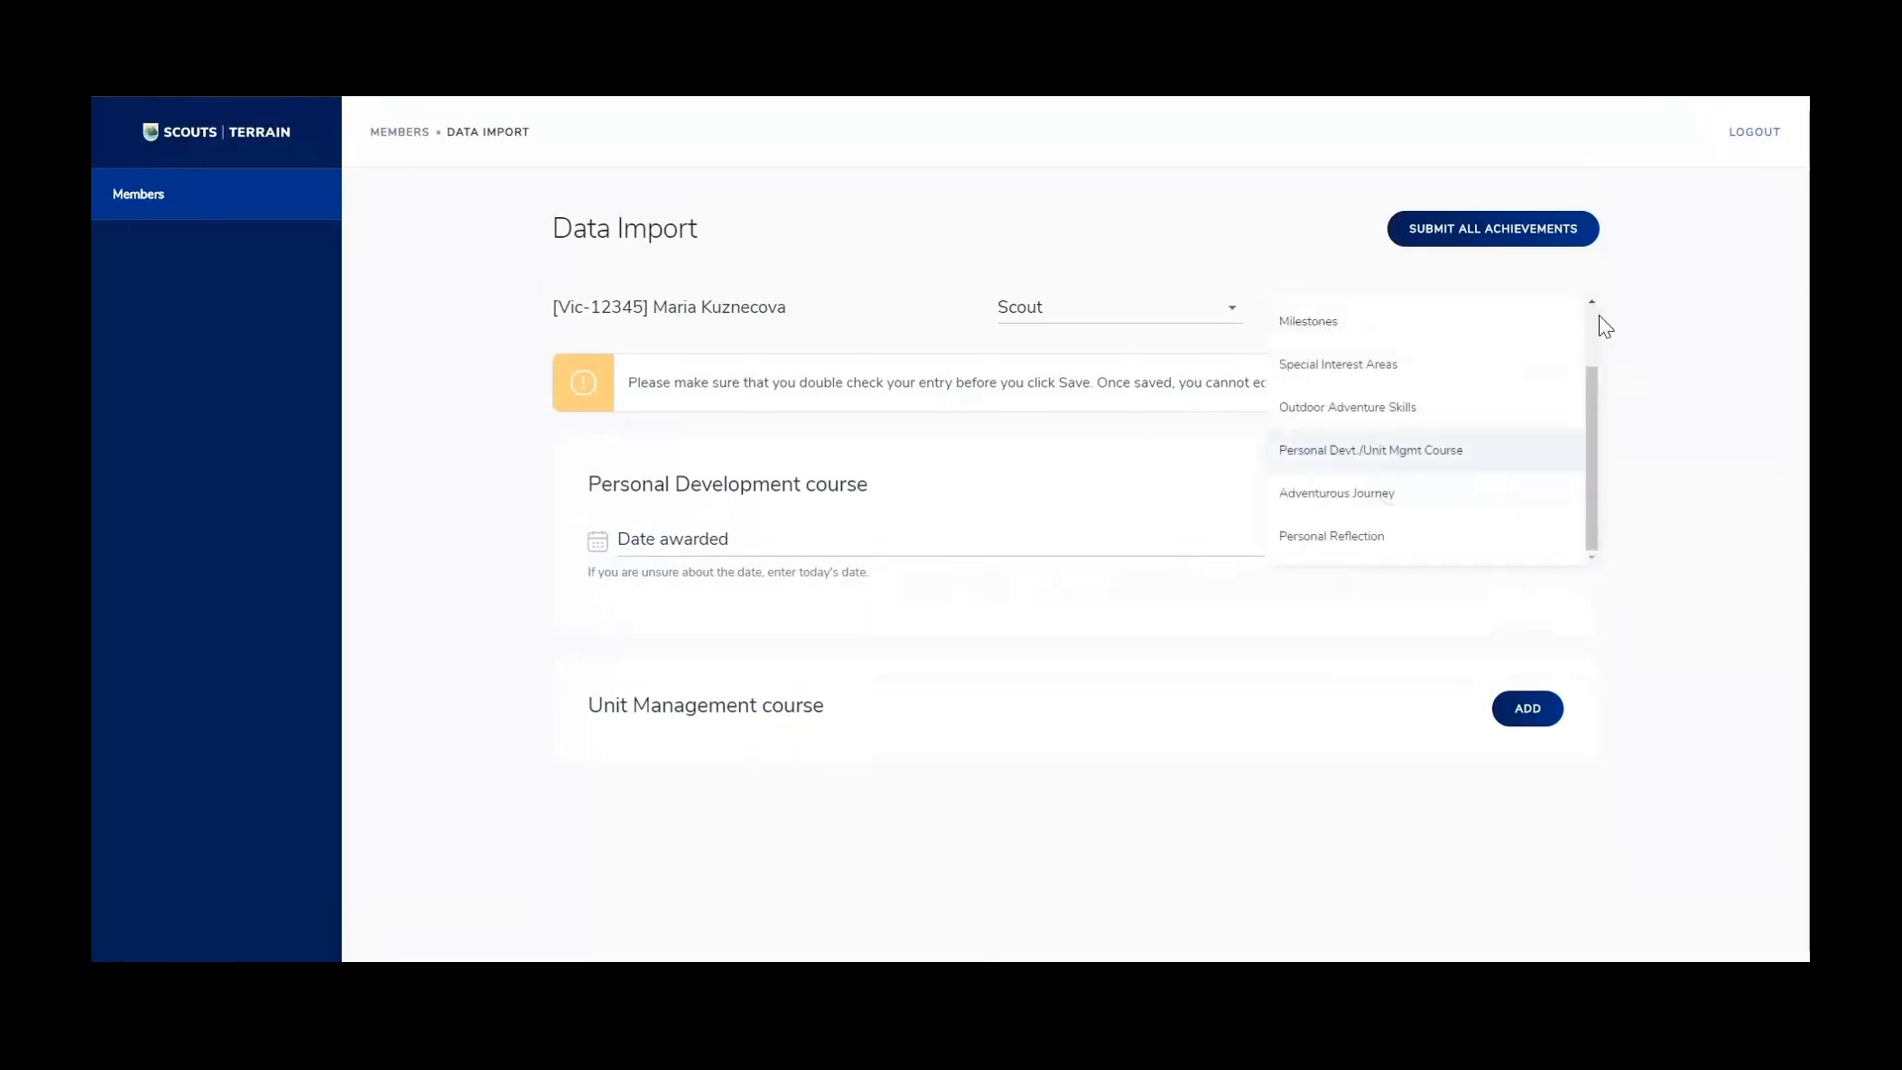
click(1480, 495)
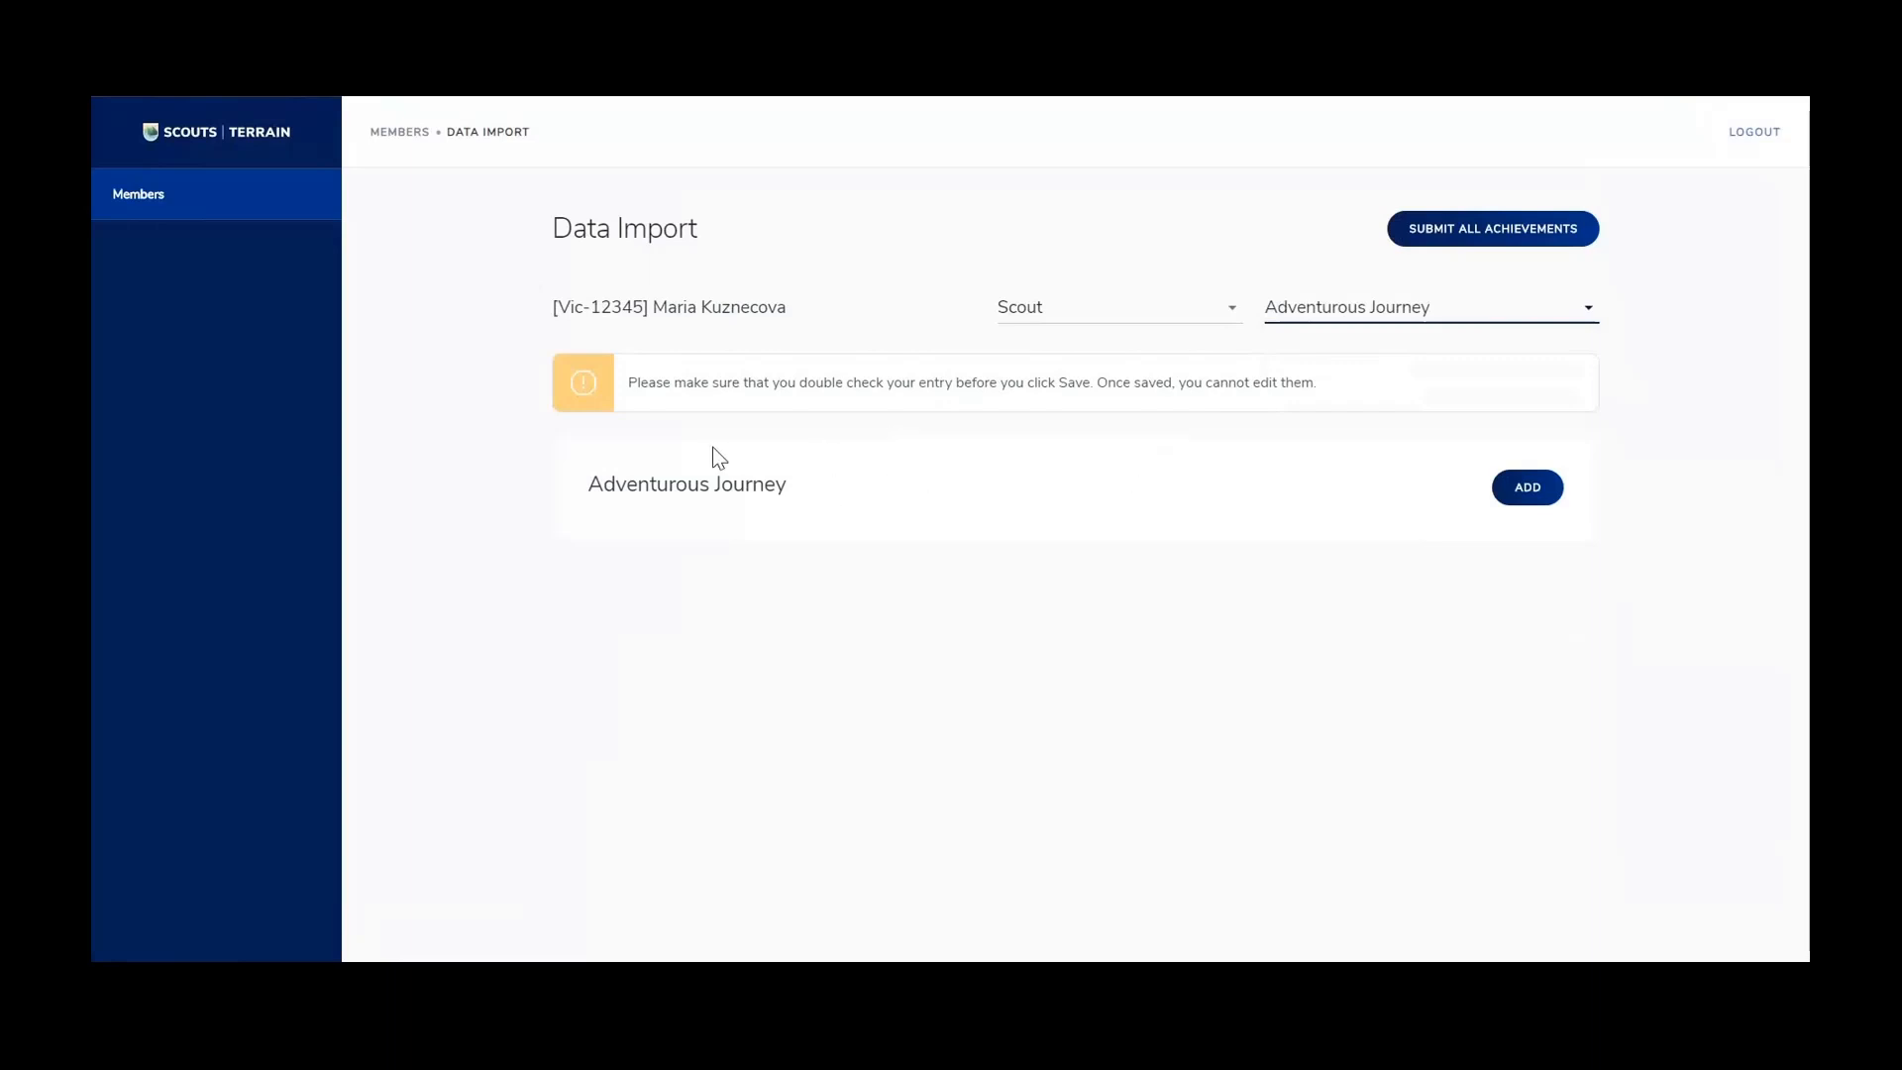
click(1591, 310)
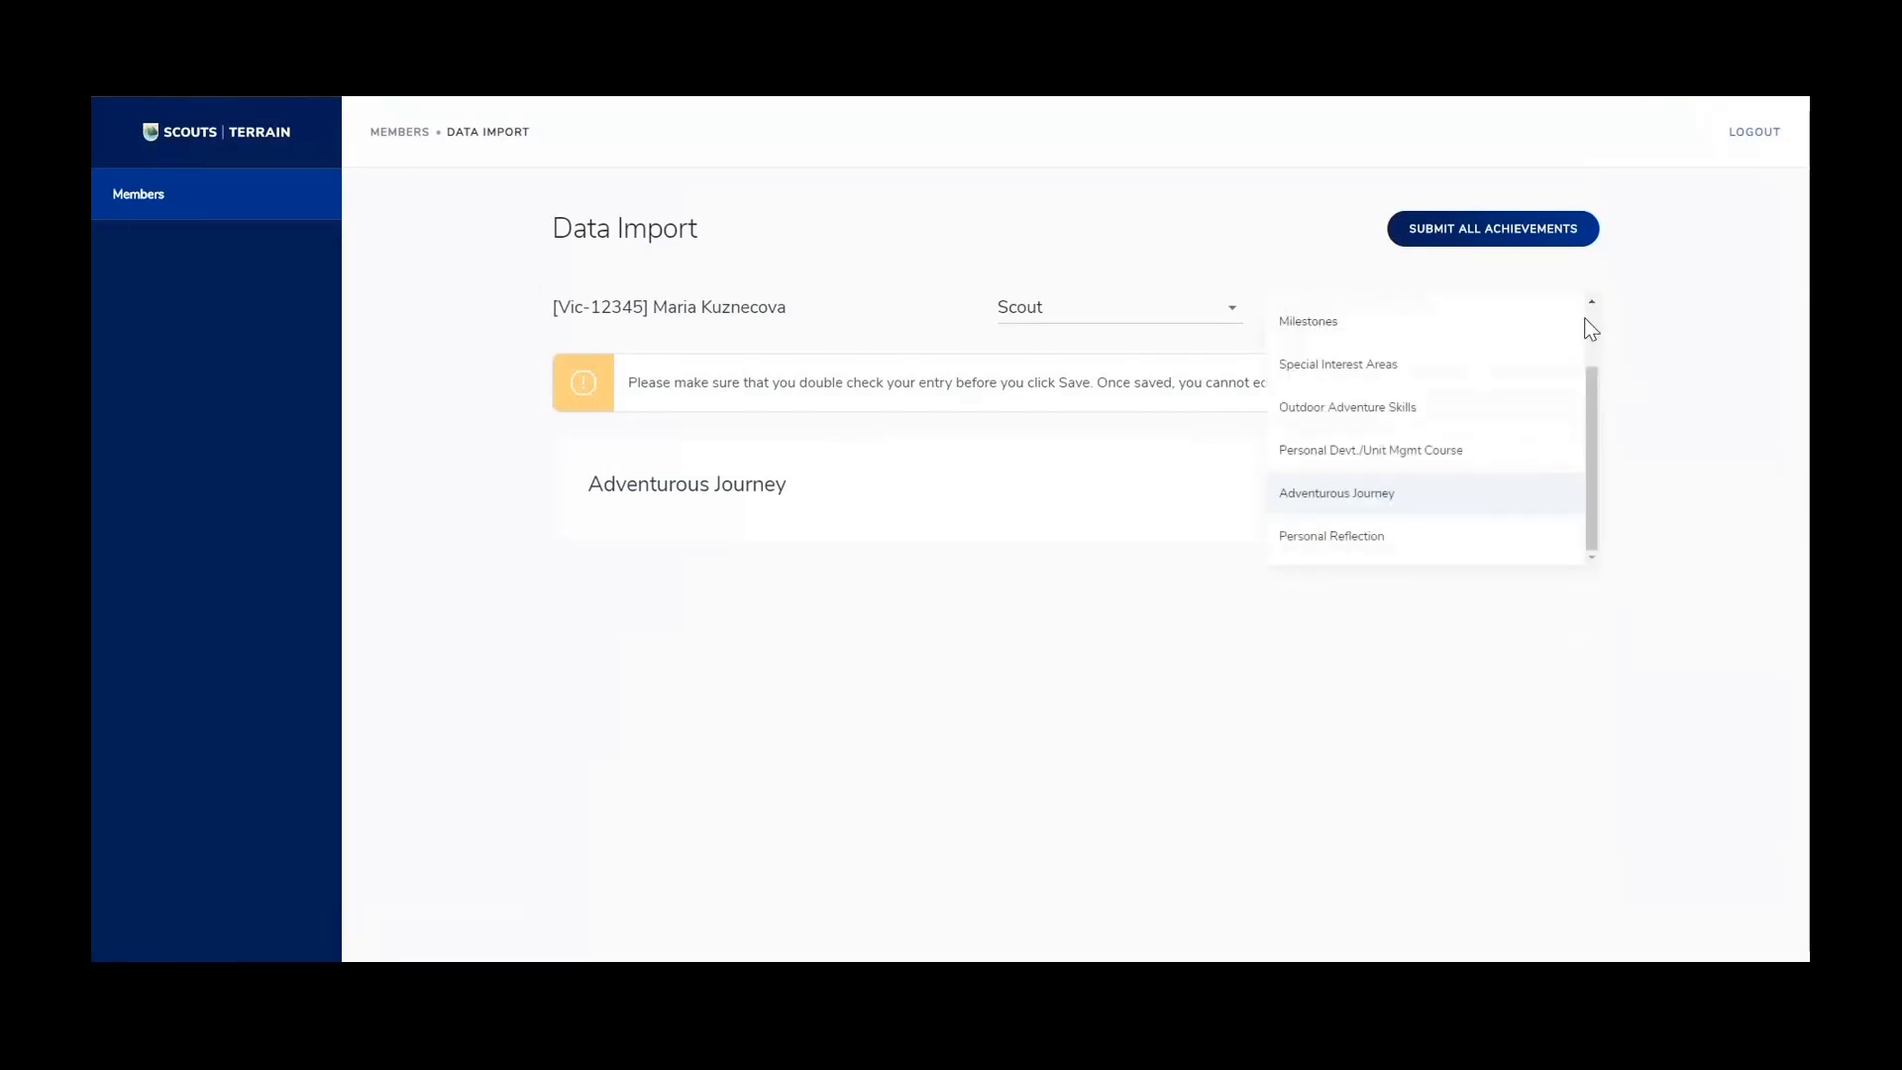
click(1424, 541)
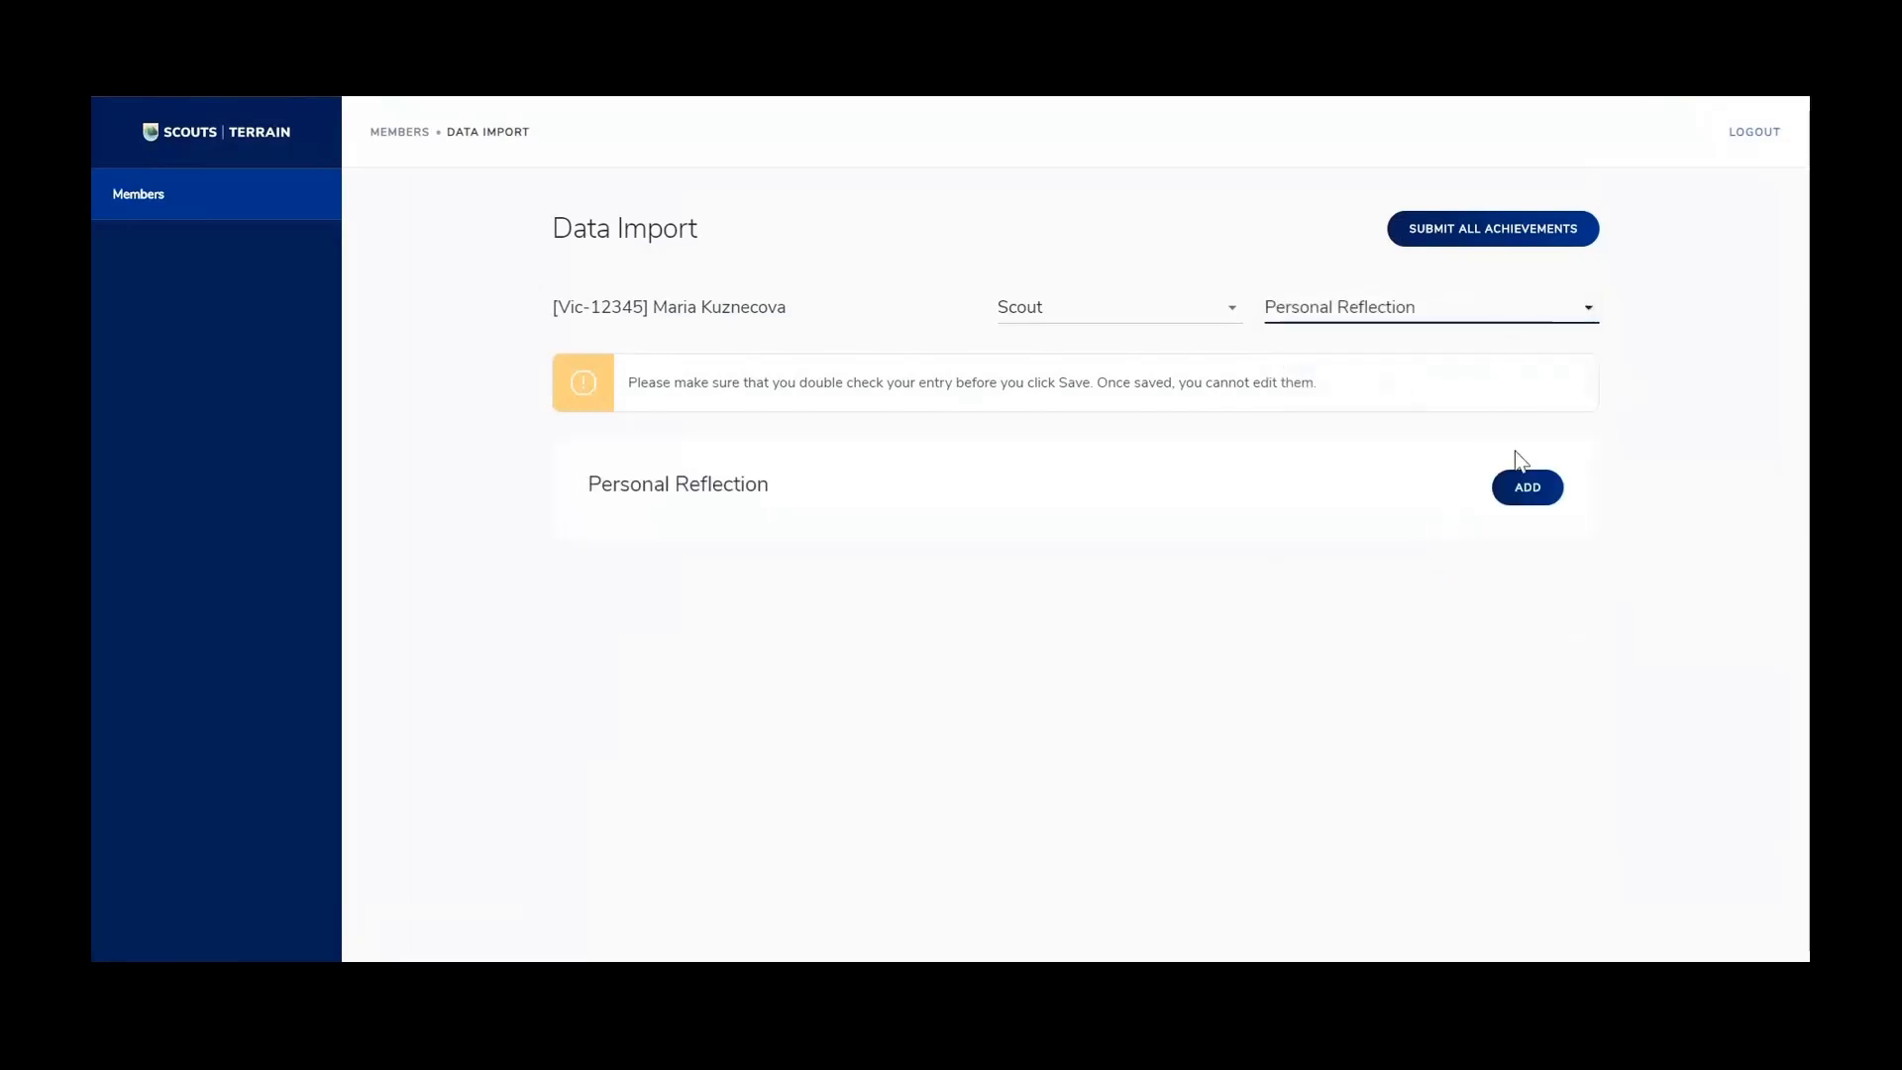
click(1527, 487)
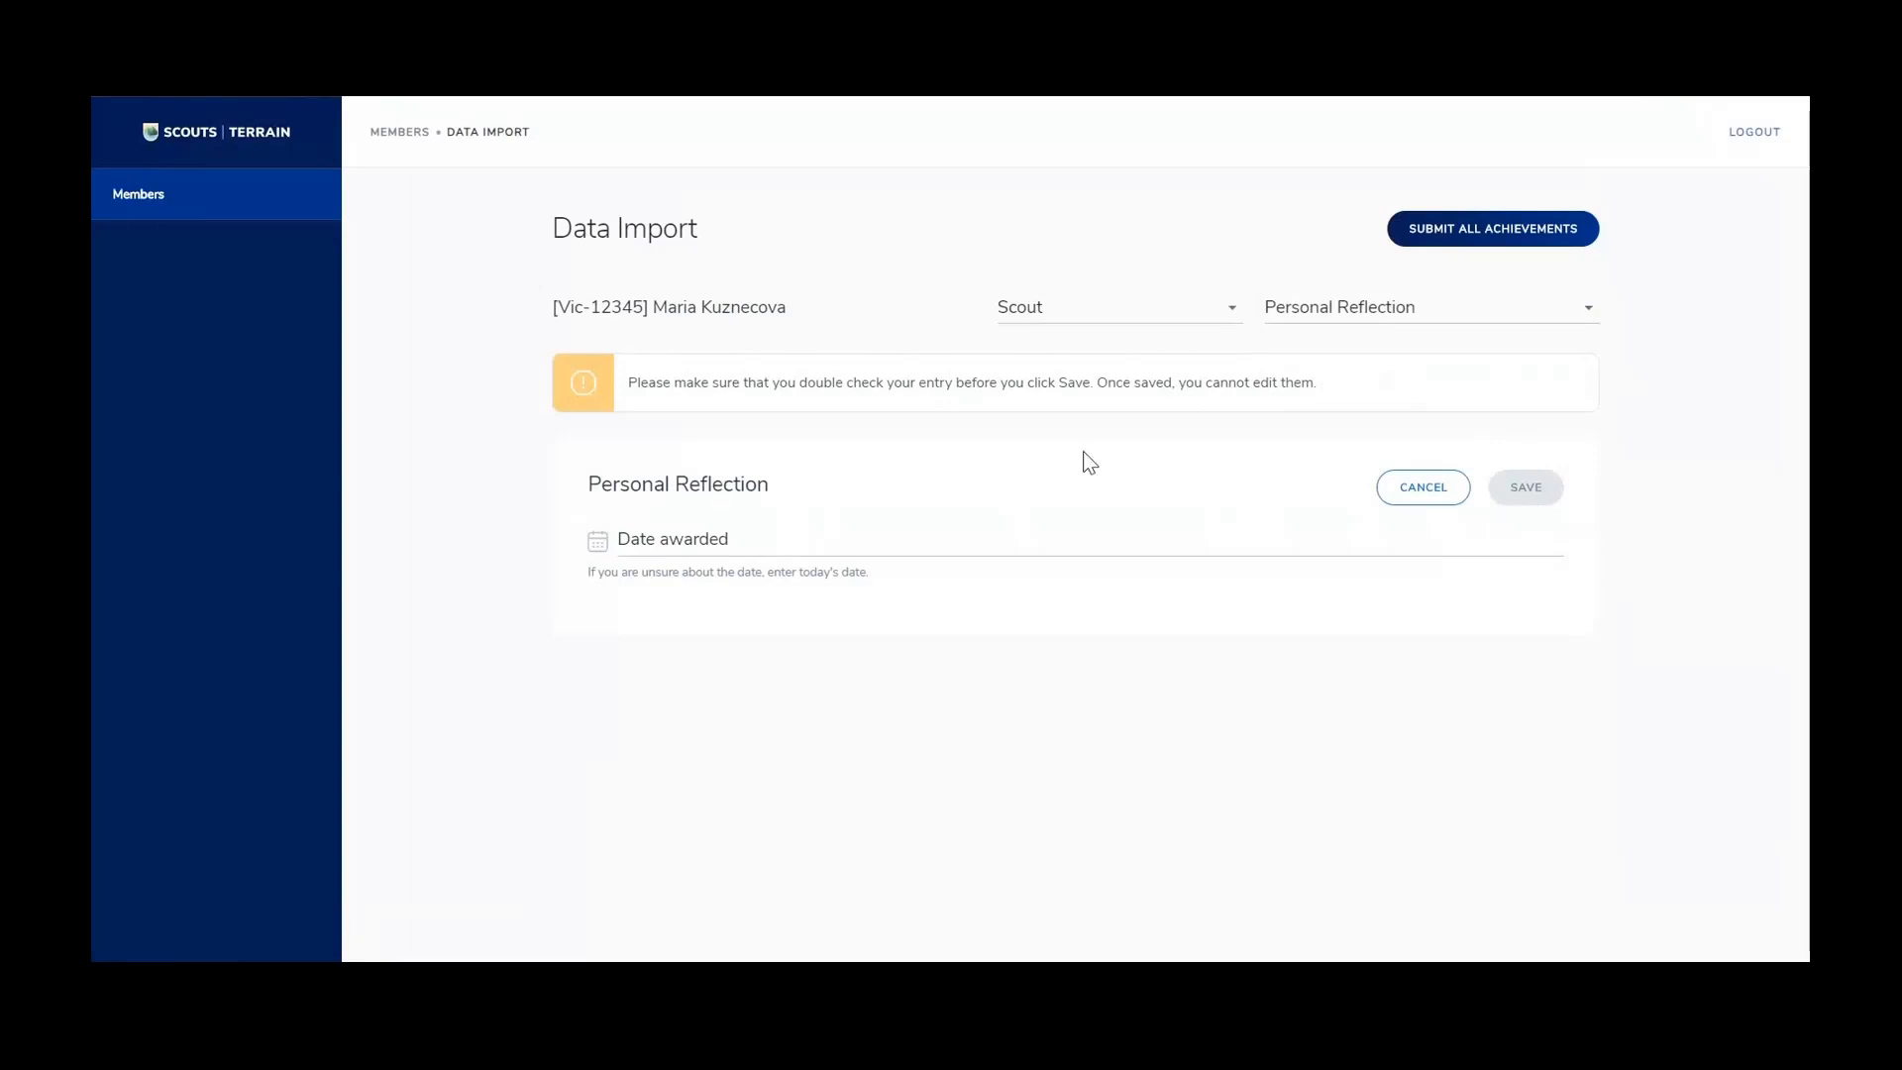
click(1431, 491)
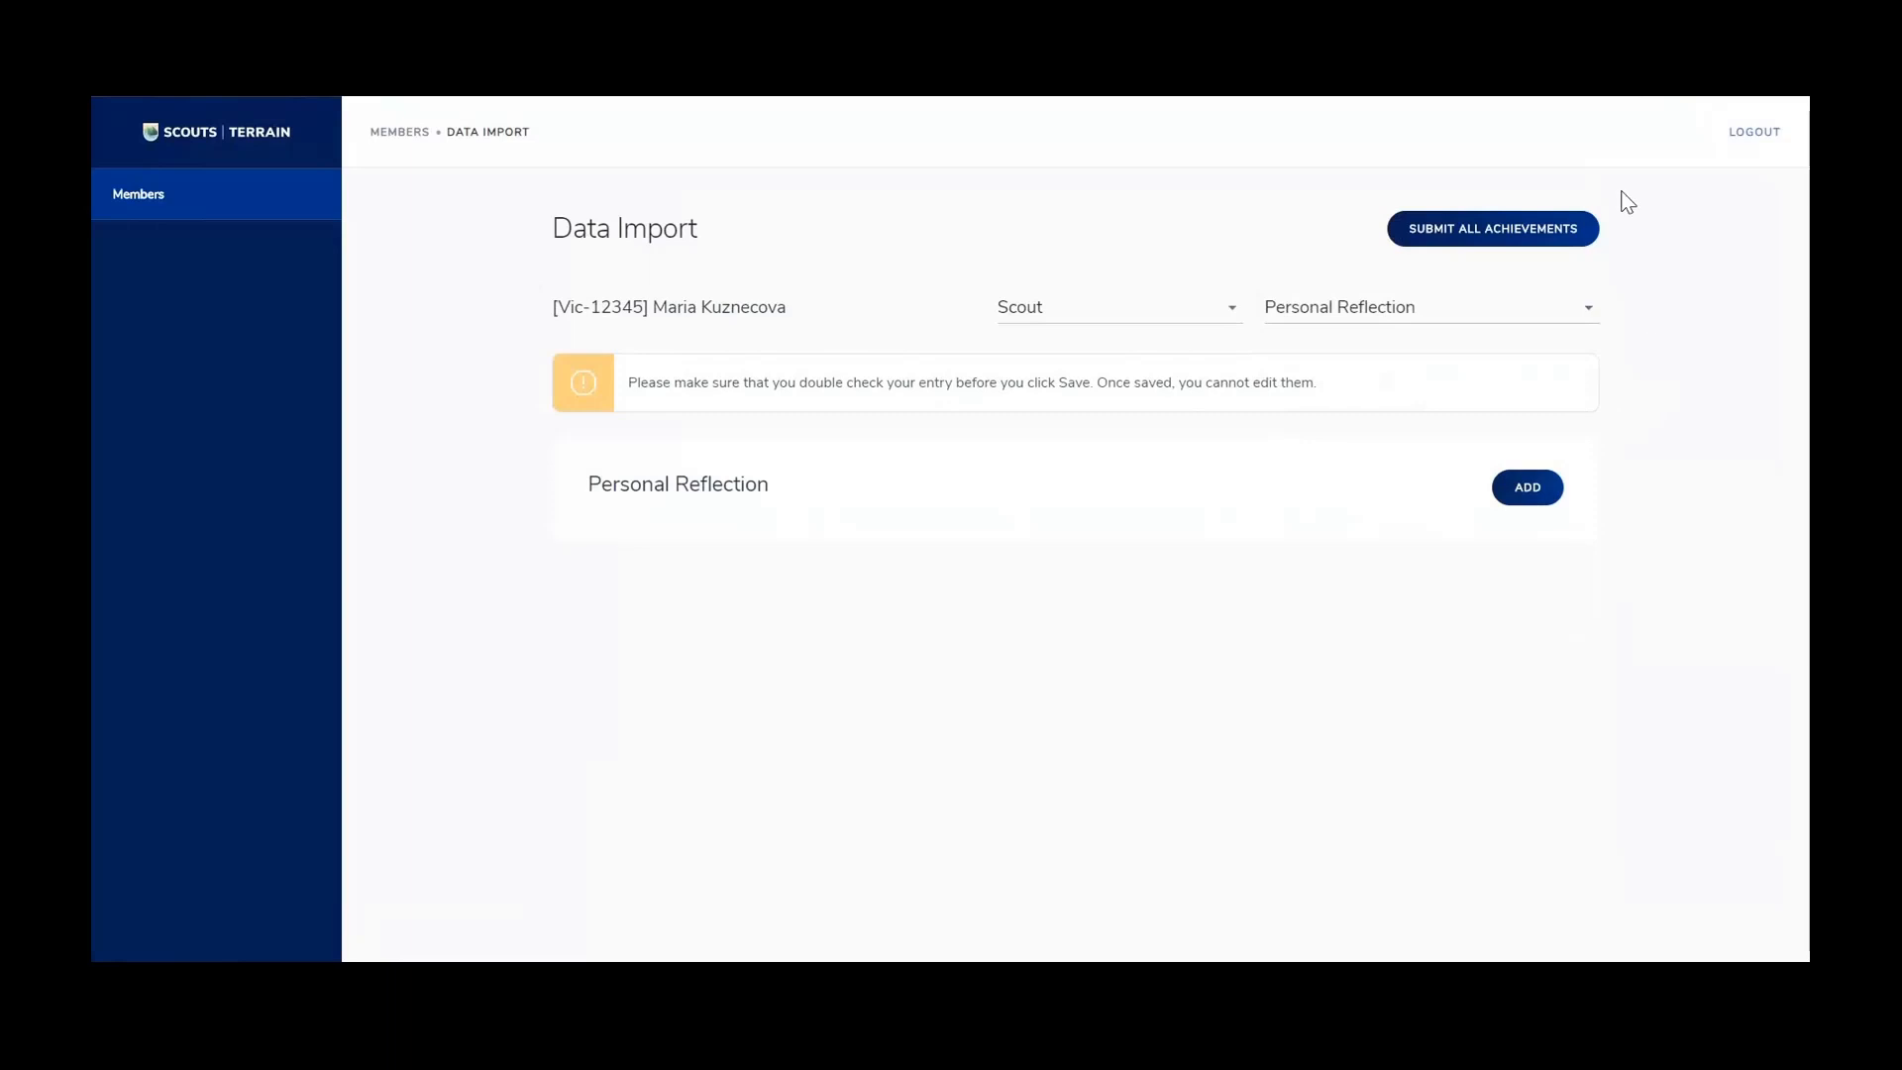
Submit all of the member's achievement data, accepting both the data accuracy and the Data Import disabling statements
click(1548, 235)
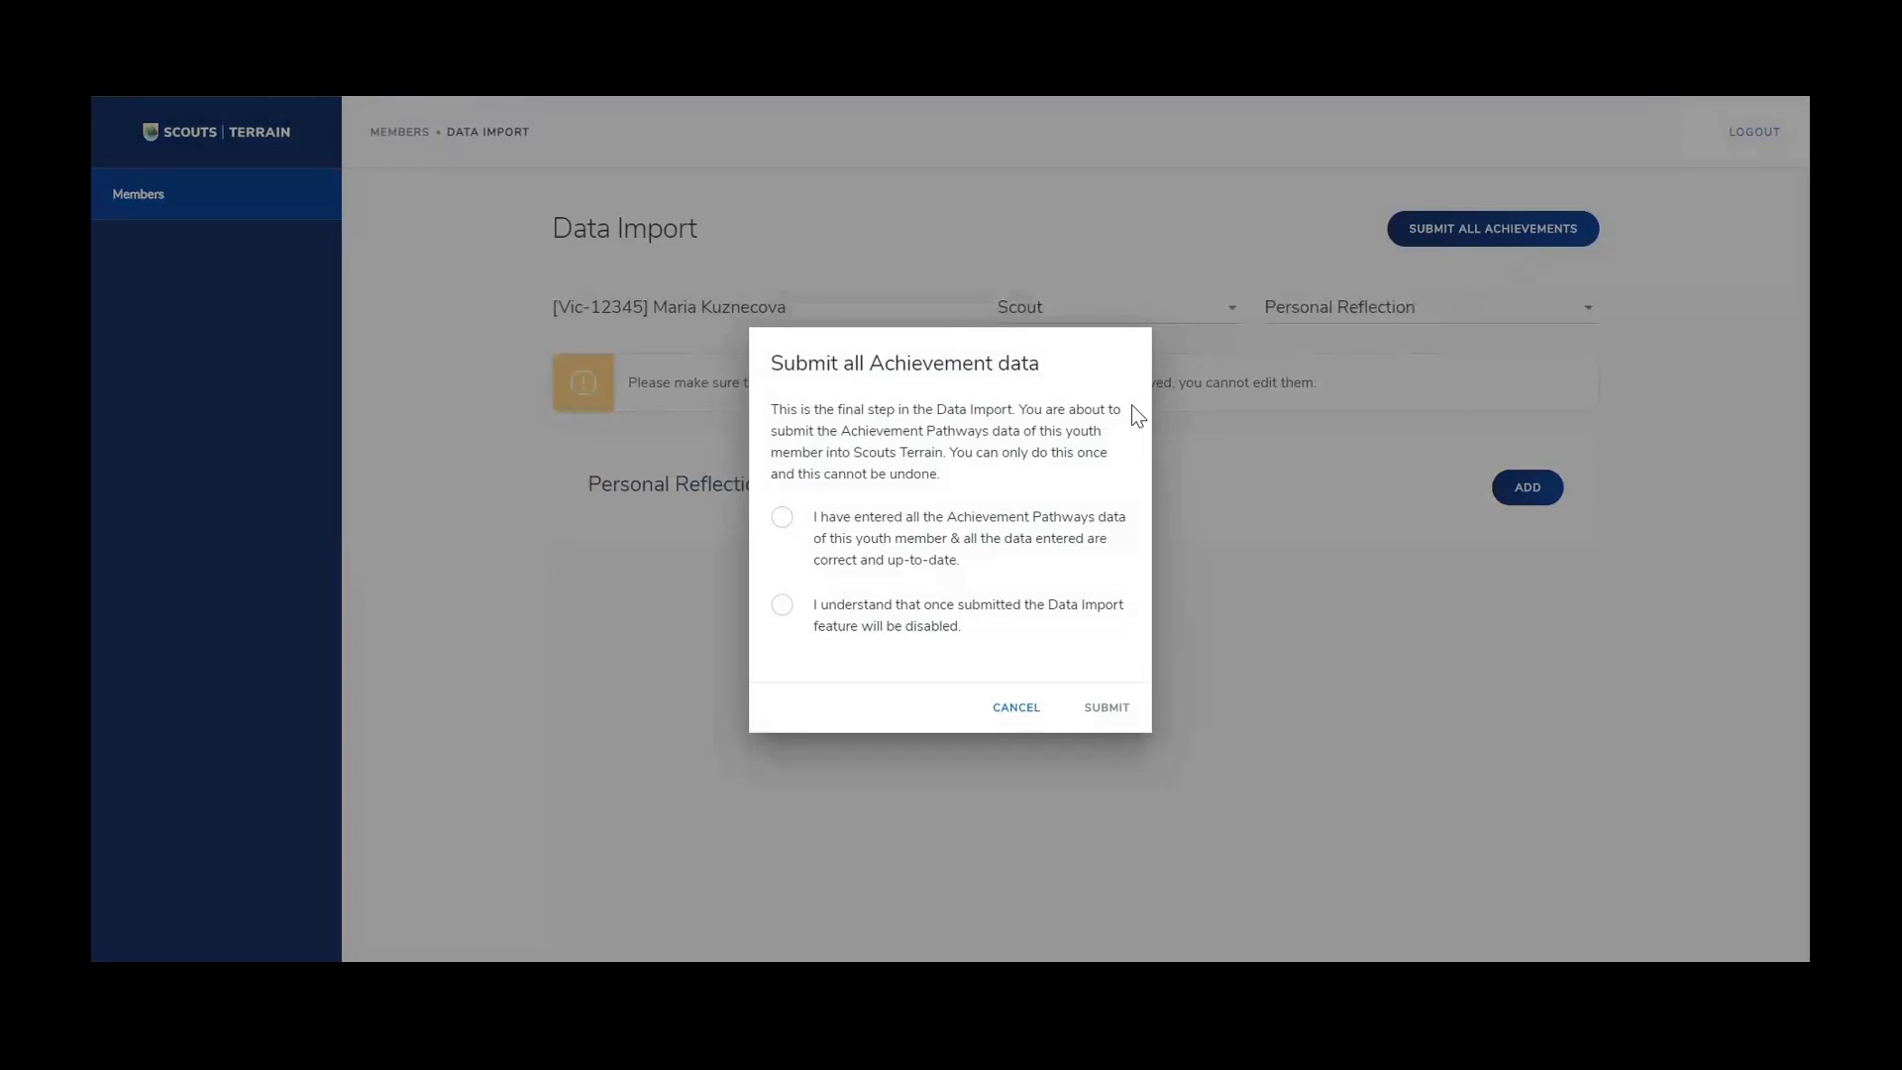
click(787, 529)
click(783, 612)
click(1114, 710)
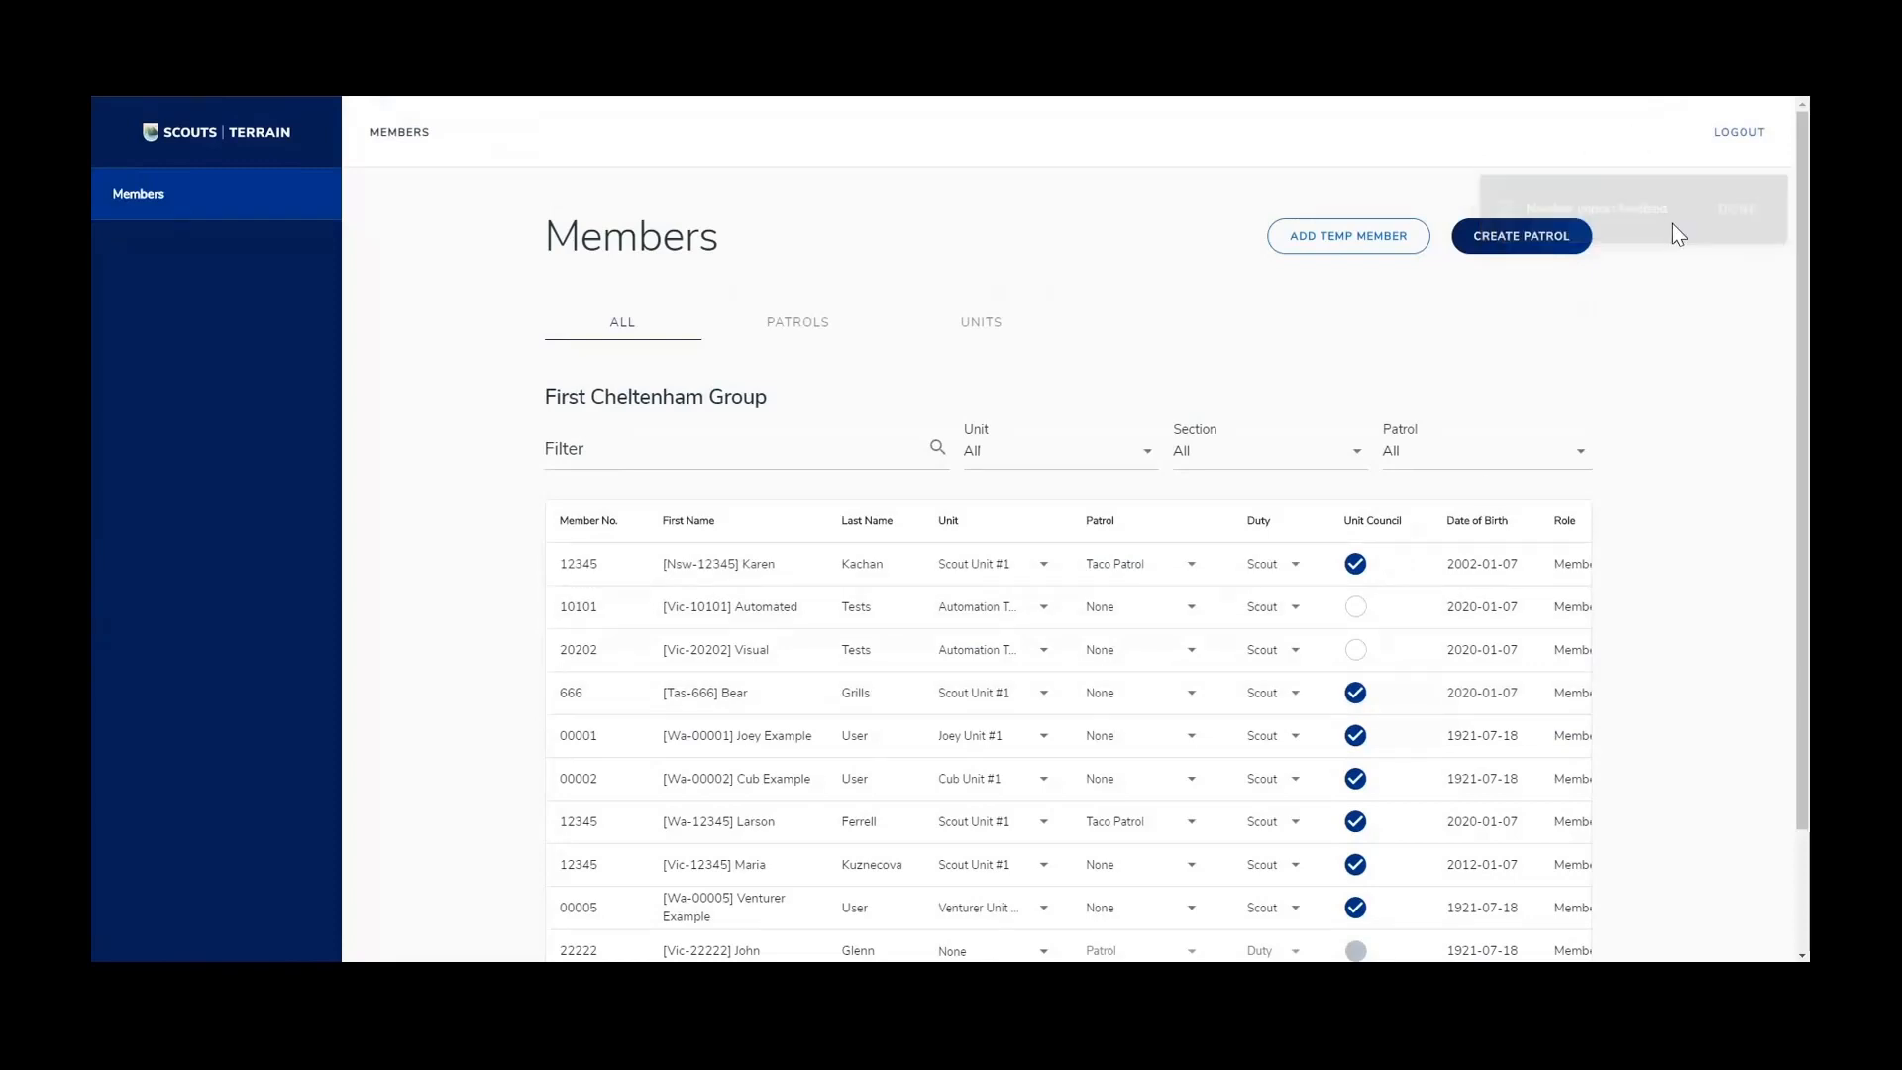
Check the Import Achievements status of the listed members in the First Cheltenham Group table
scroll(1034, 350, down, 1)
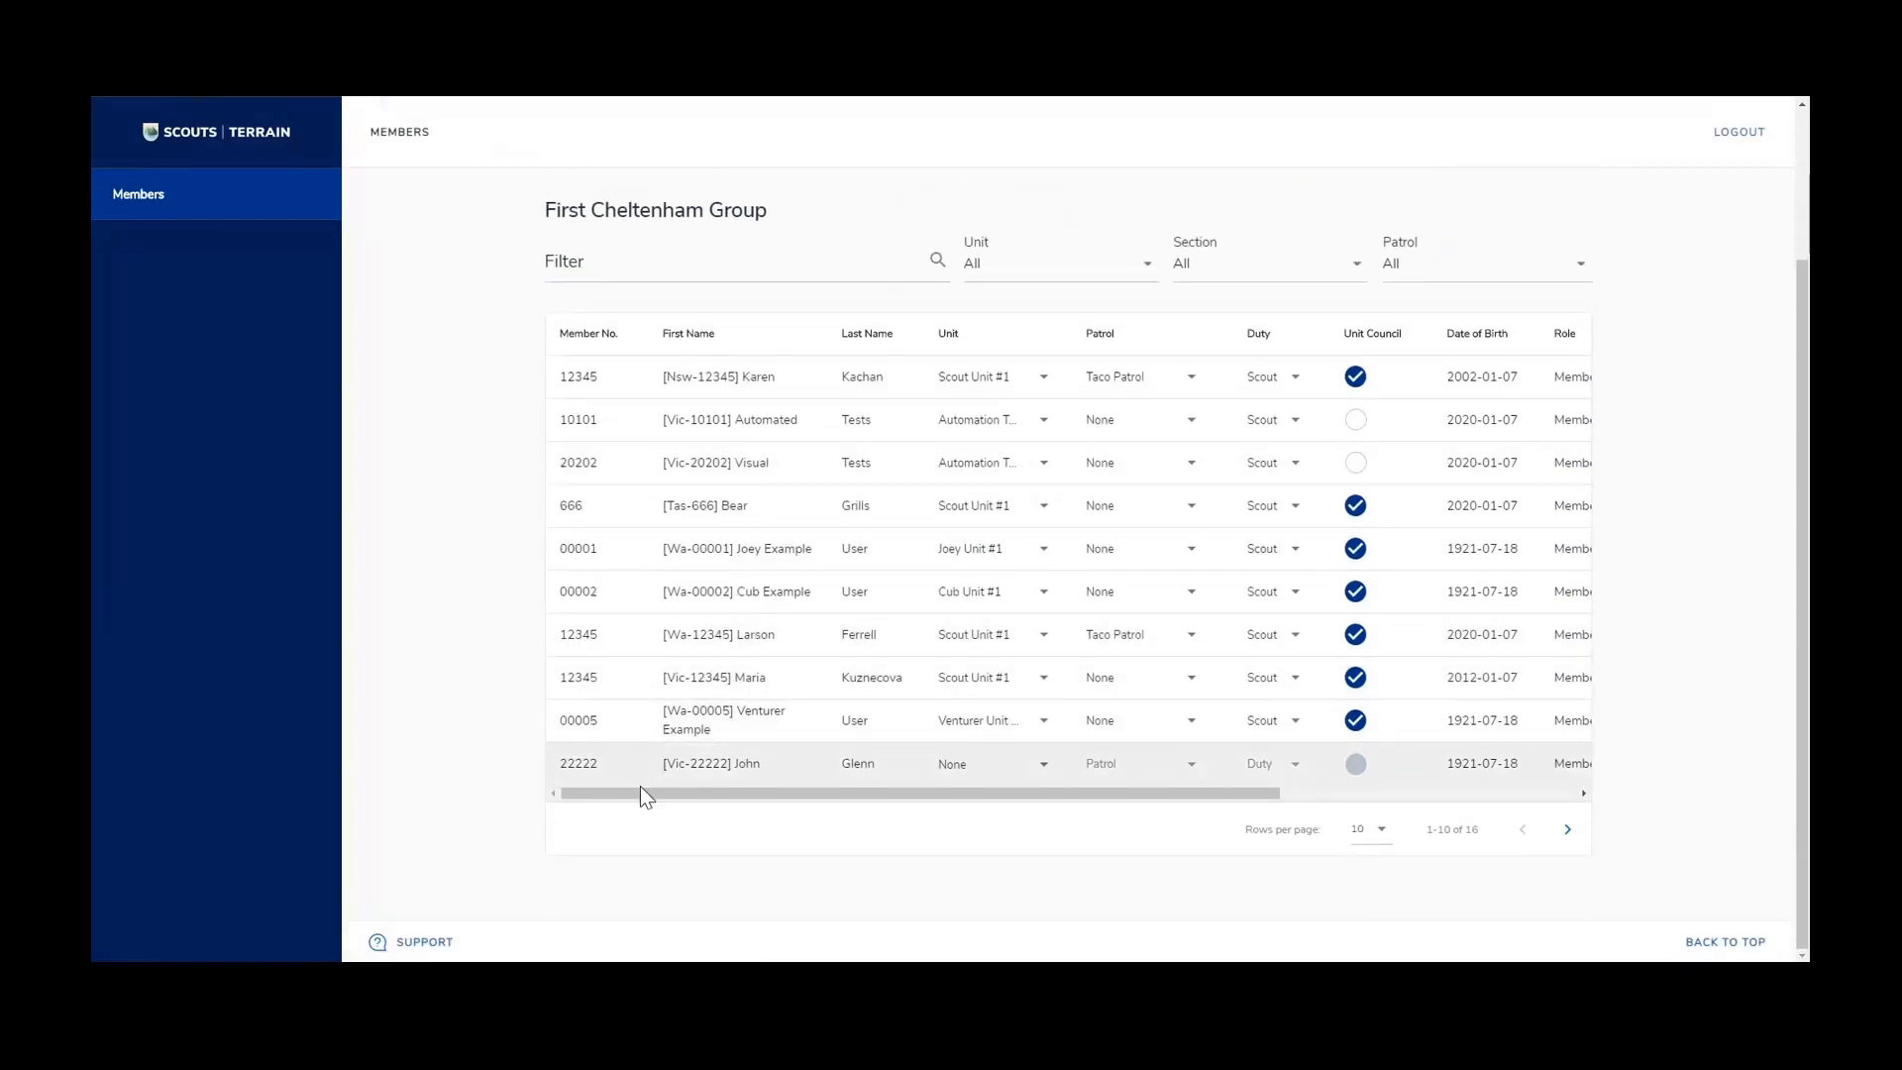
drag(640, 789, 1090, 811)
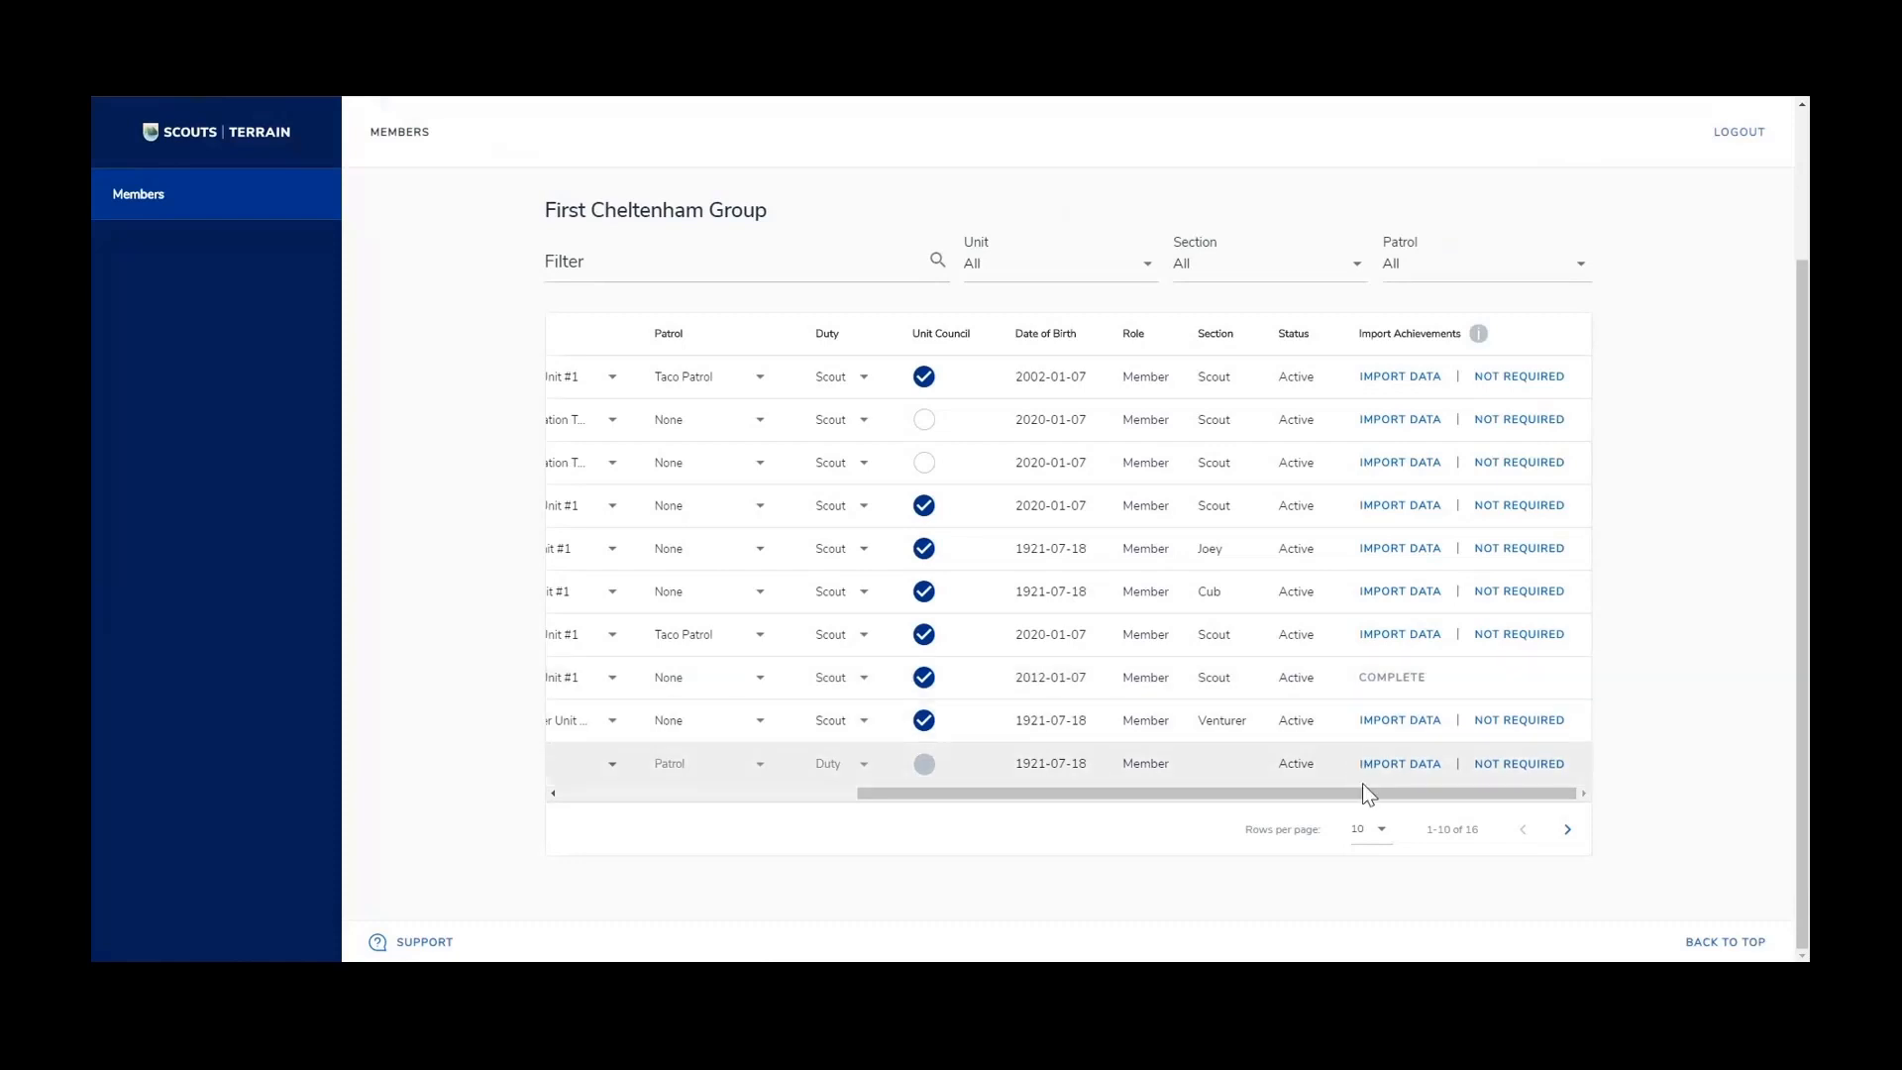
drag(1369, 799, 1407, 804)
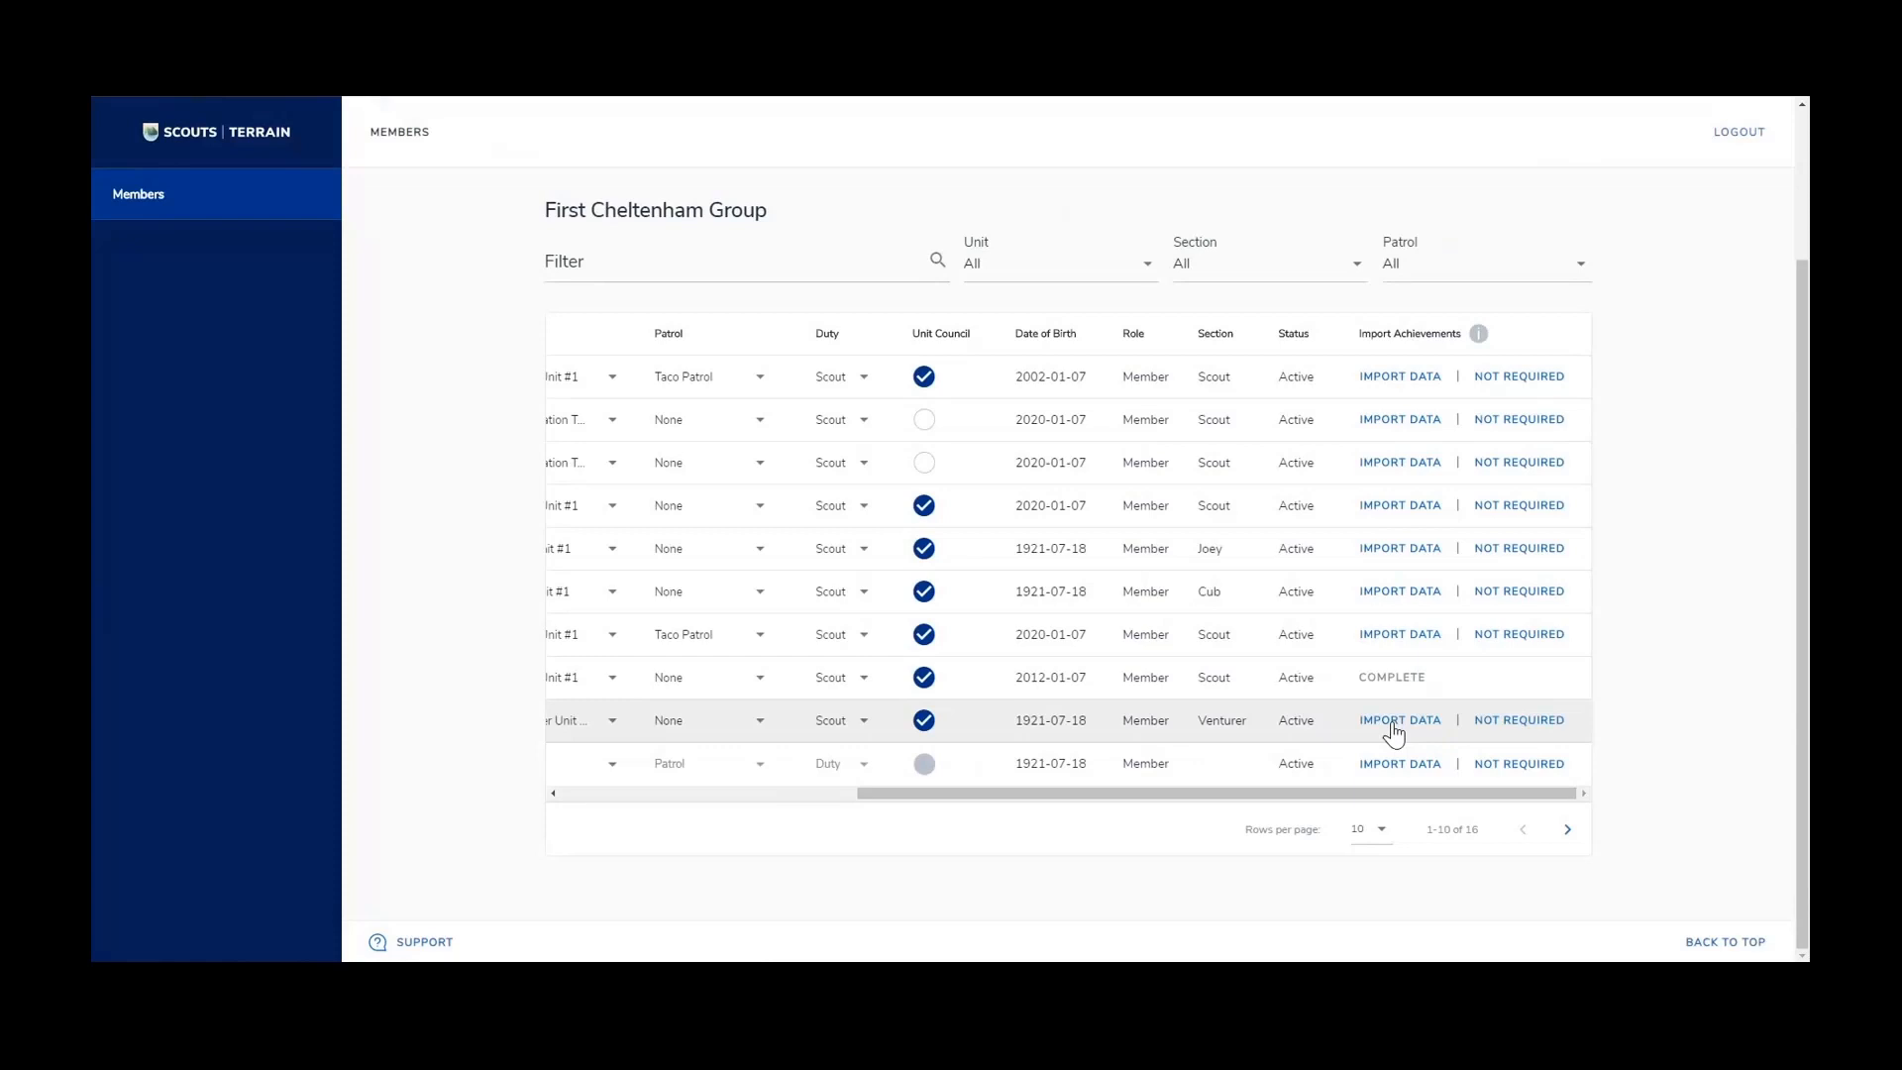
drag(1387, 794, 1020, 807)
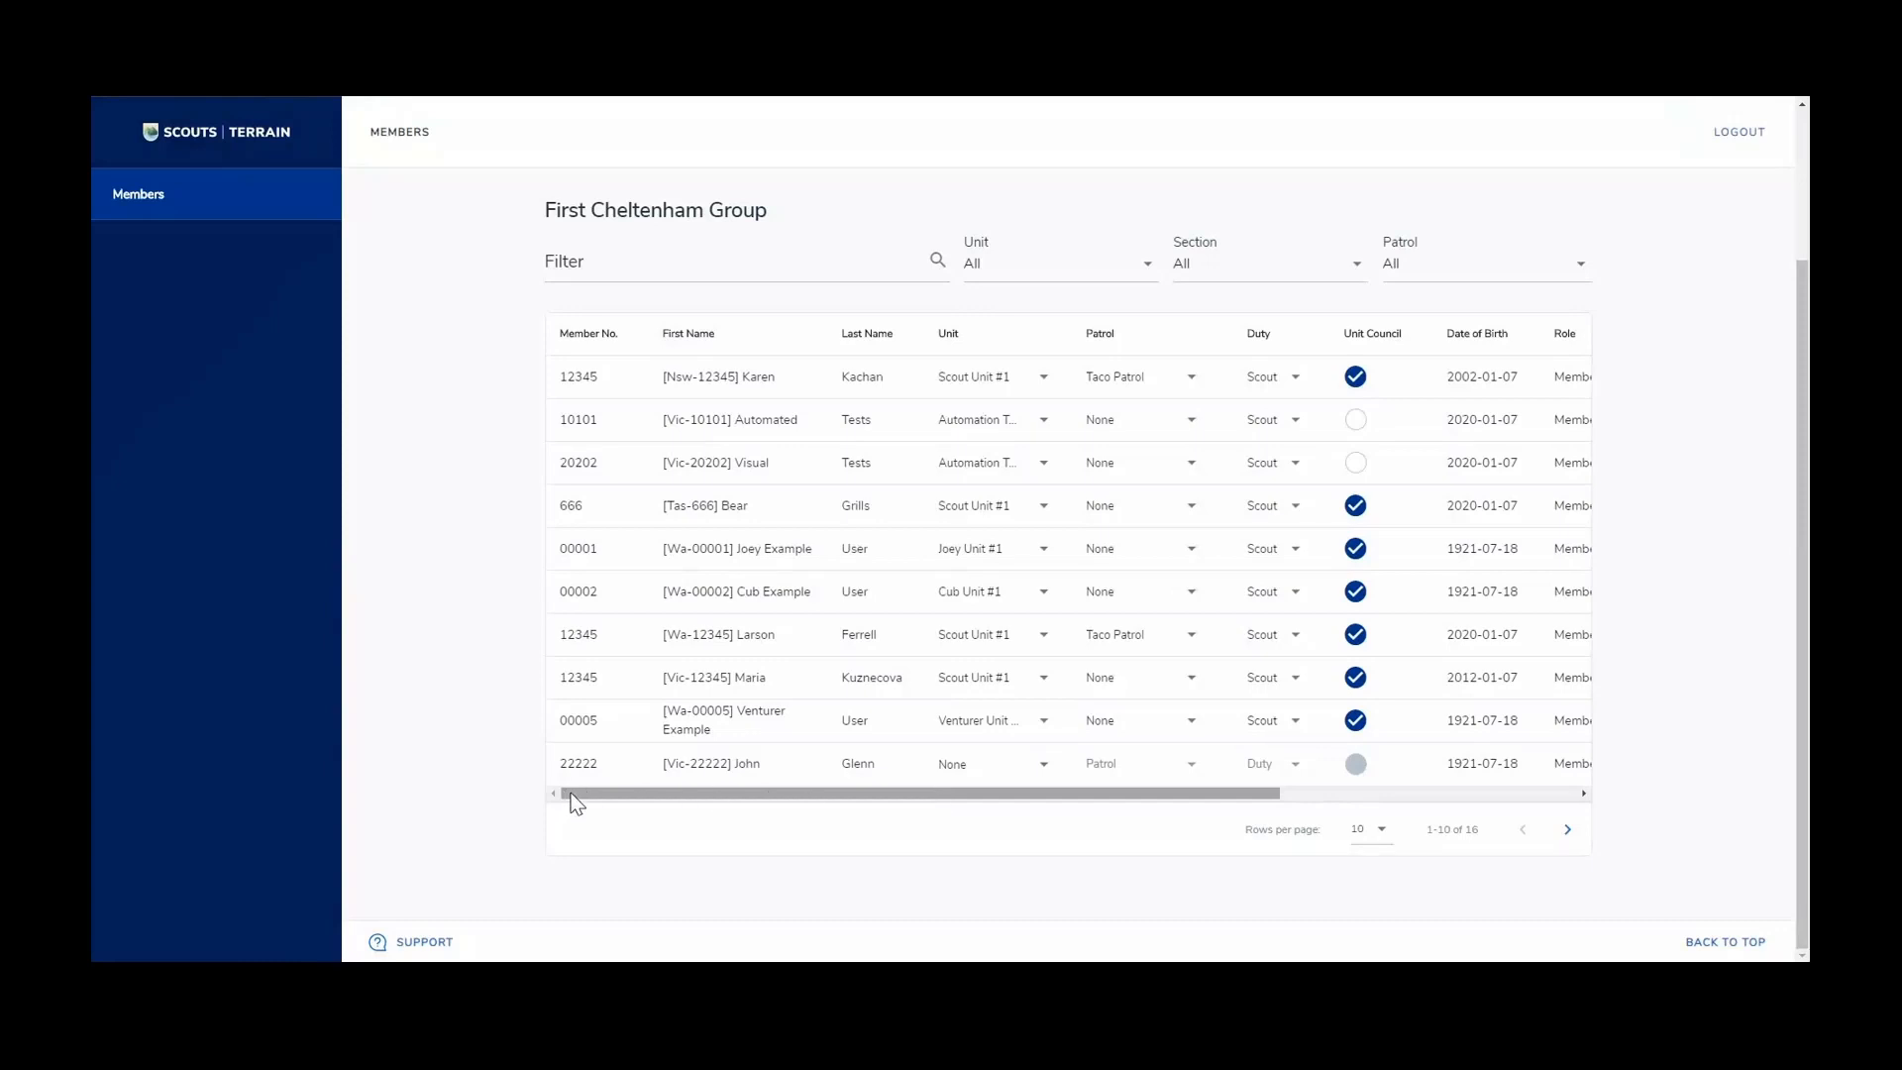
drag(577, 802, 984, 808)
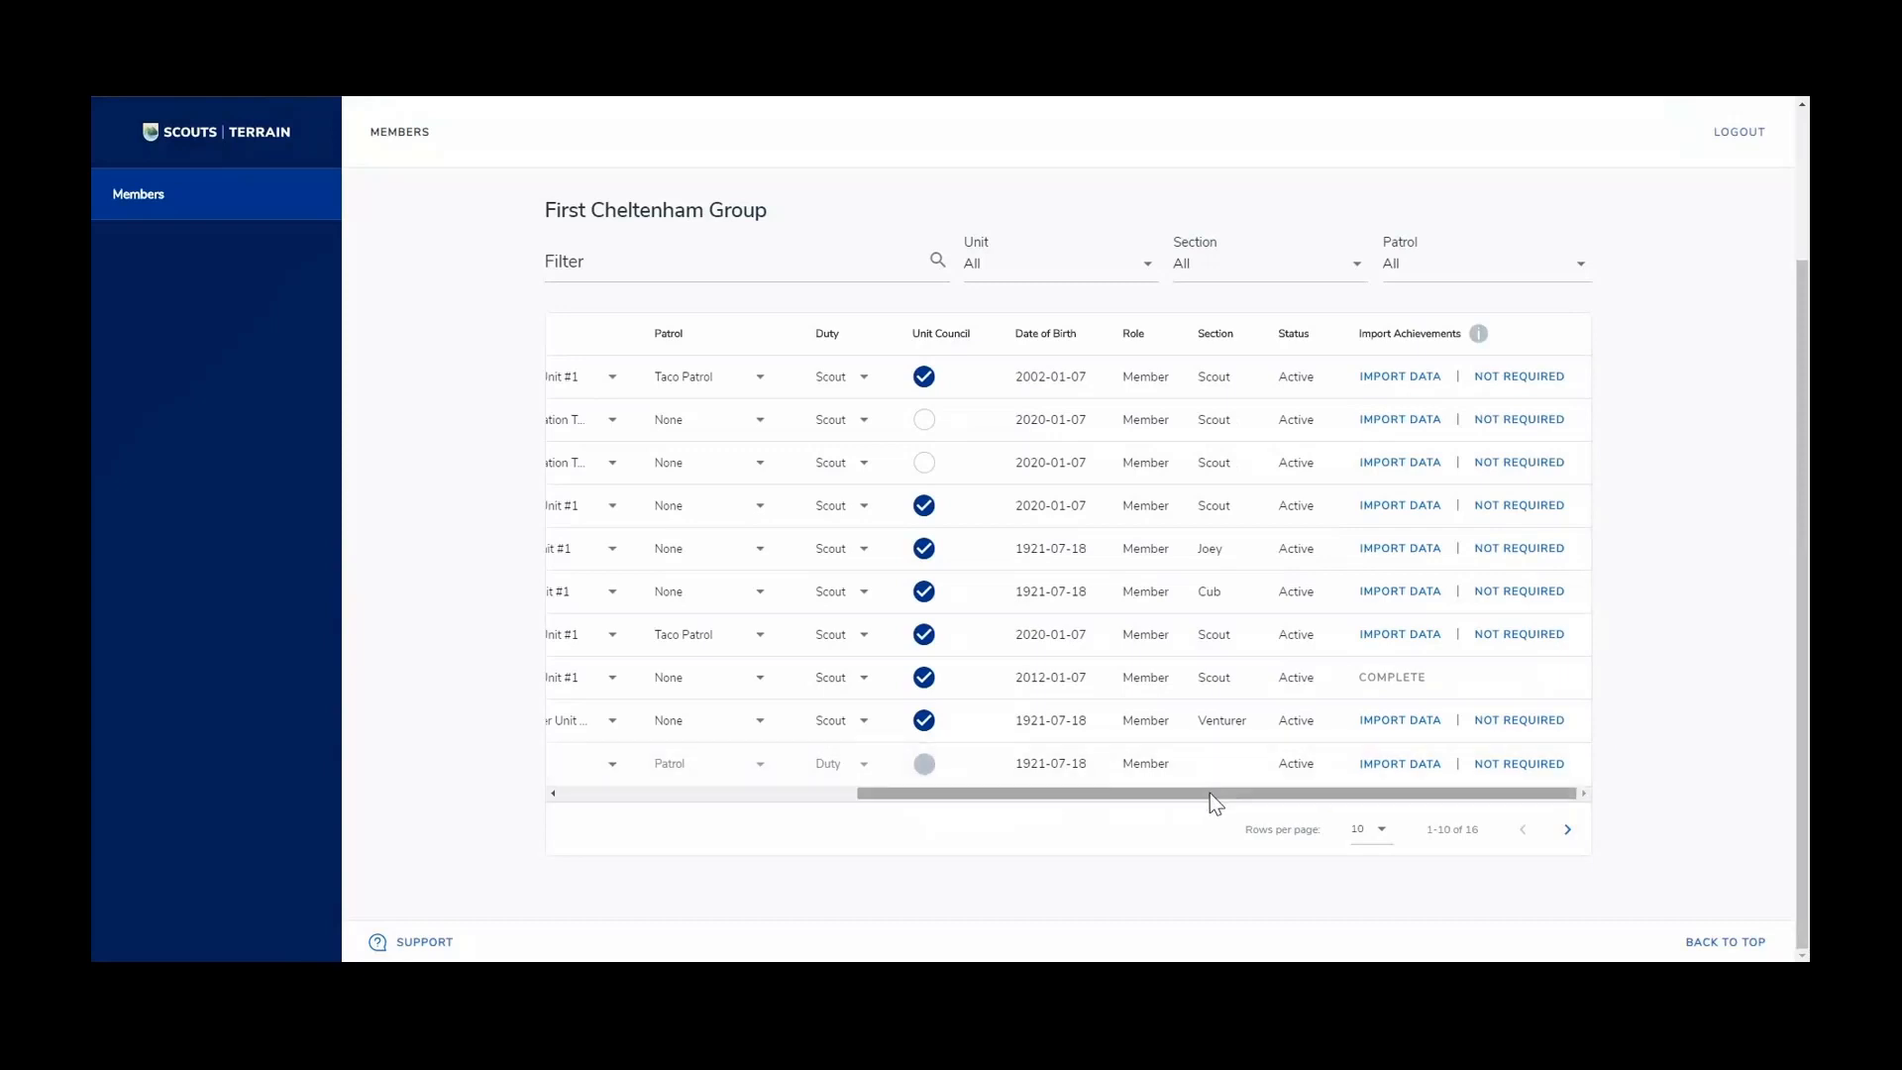
drag(1131, 793, 809, 806)
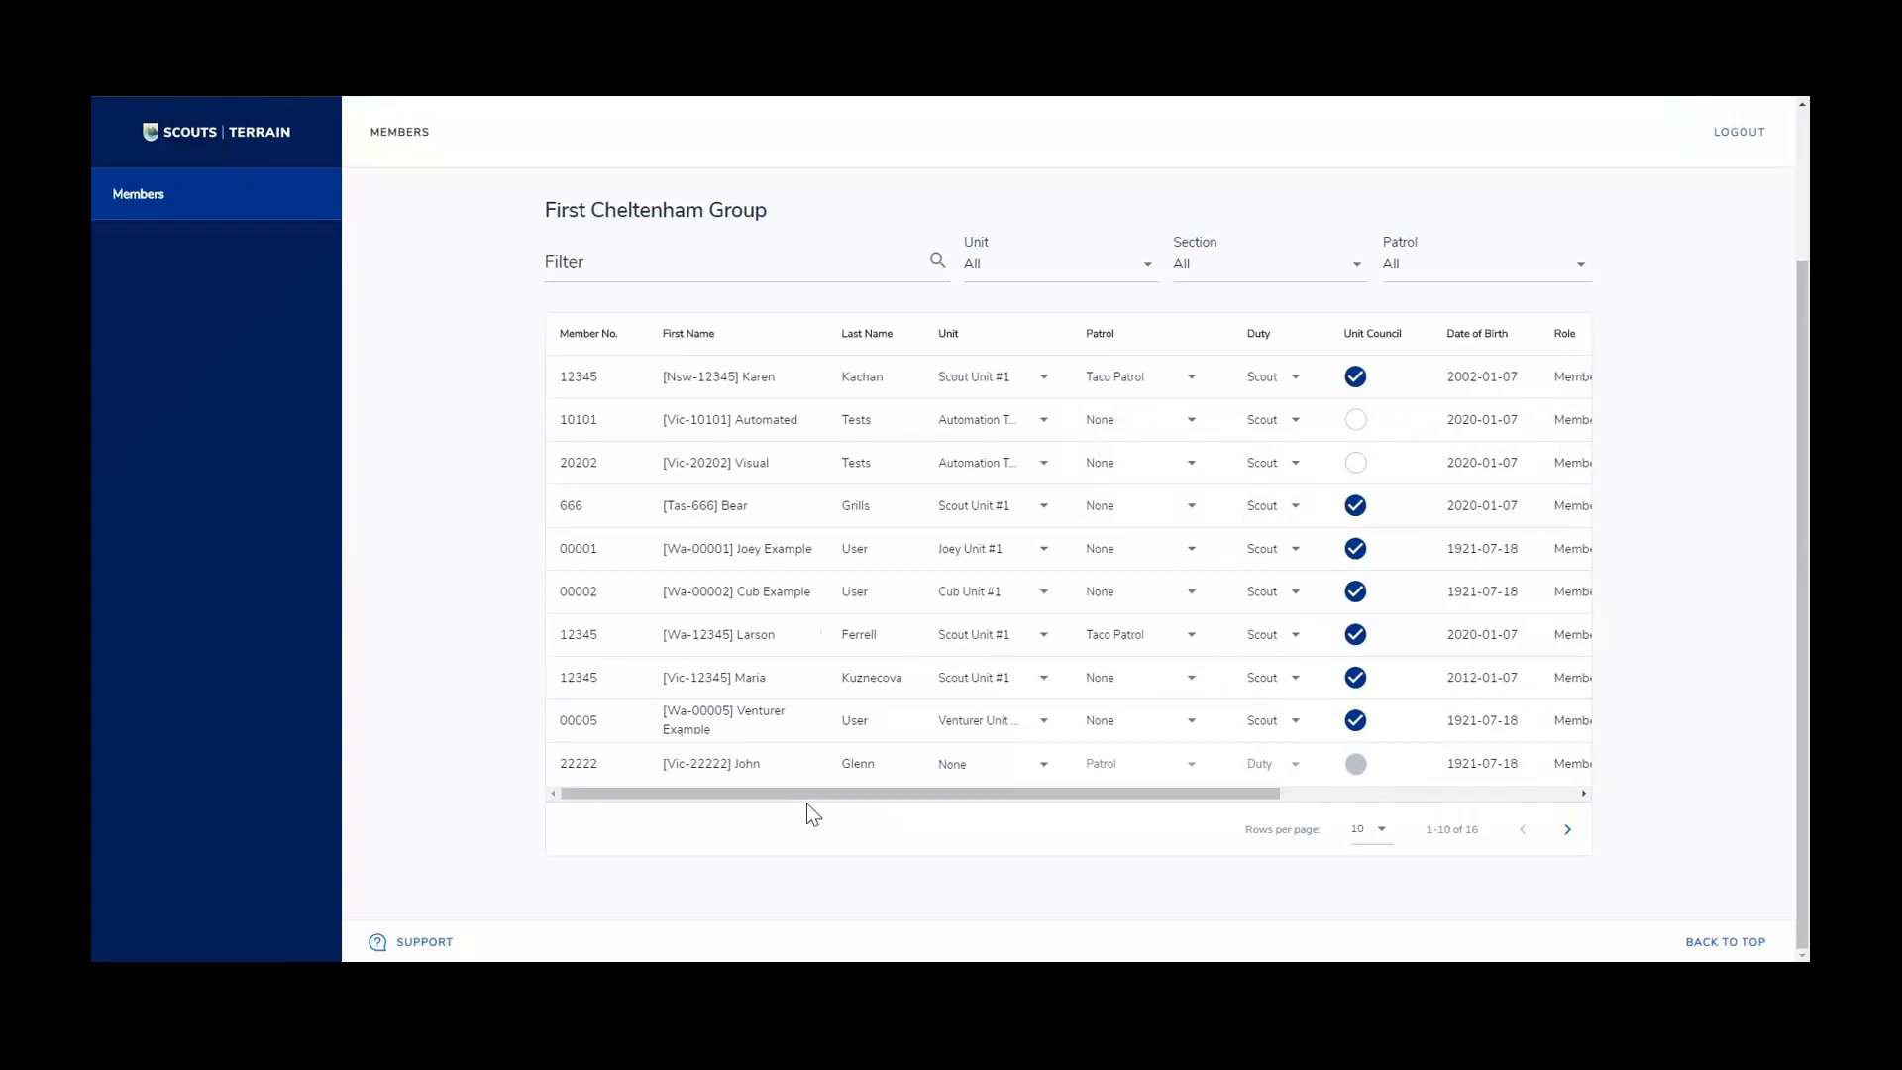